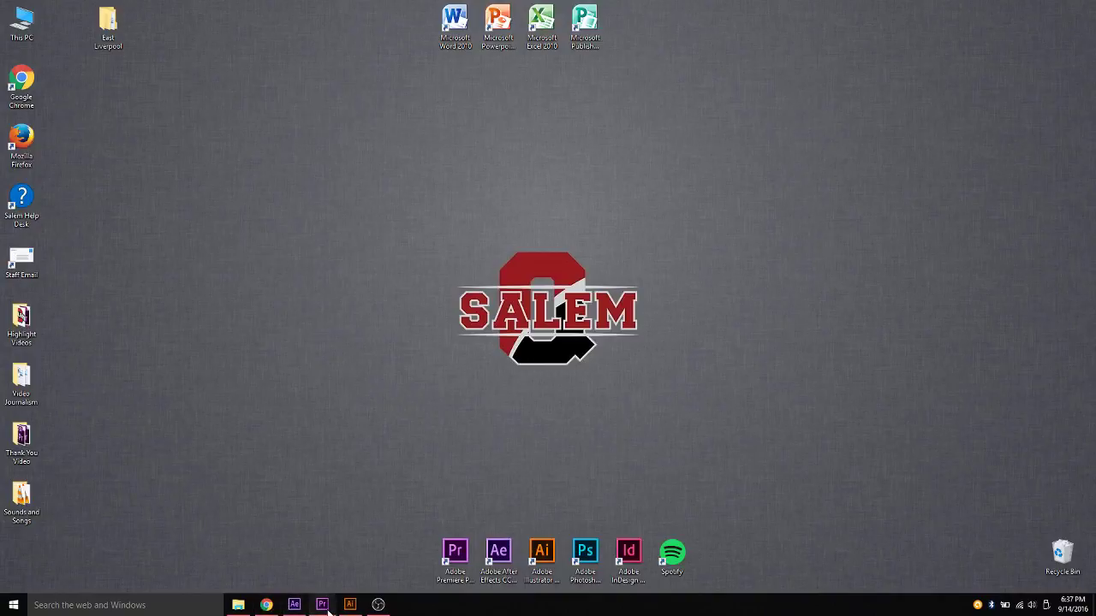
# Step: Switch to Premiere Pro and preview the Quaker Crazies logo animation in the Crazies Red Out sequence, minimizing the program when done
pyautogui.click(322, 605)
pyautogui.moveTo(214, 552); pyautogui.dragTo(3, 551)
pyautogui.press('space')
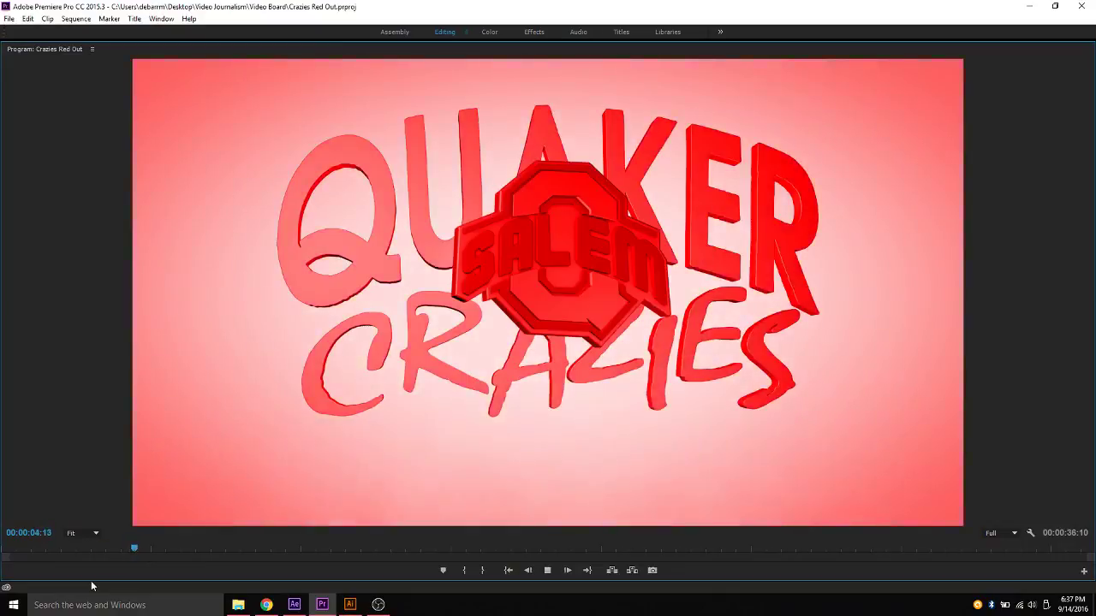
pyautogui.press('space')
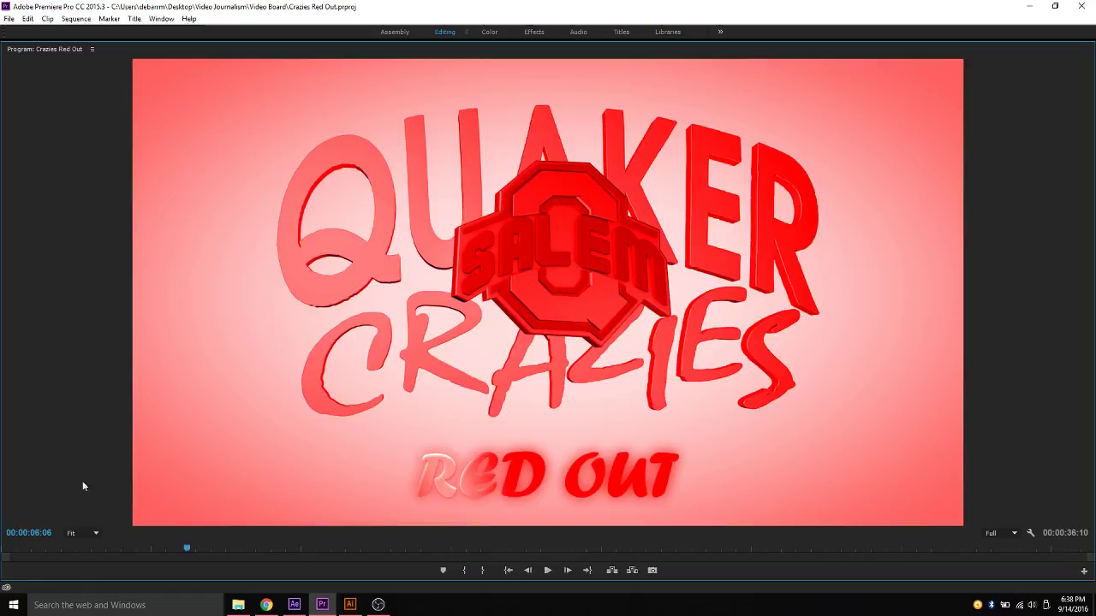
pyautogui.click(189, 549)
pyautogui.moveTo(189, 548); pyautogui.dragTo(122, 552)
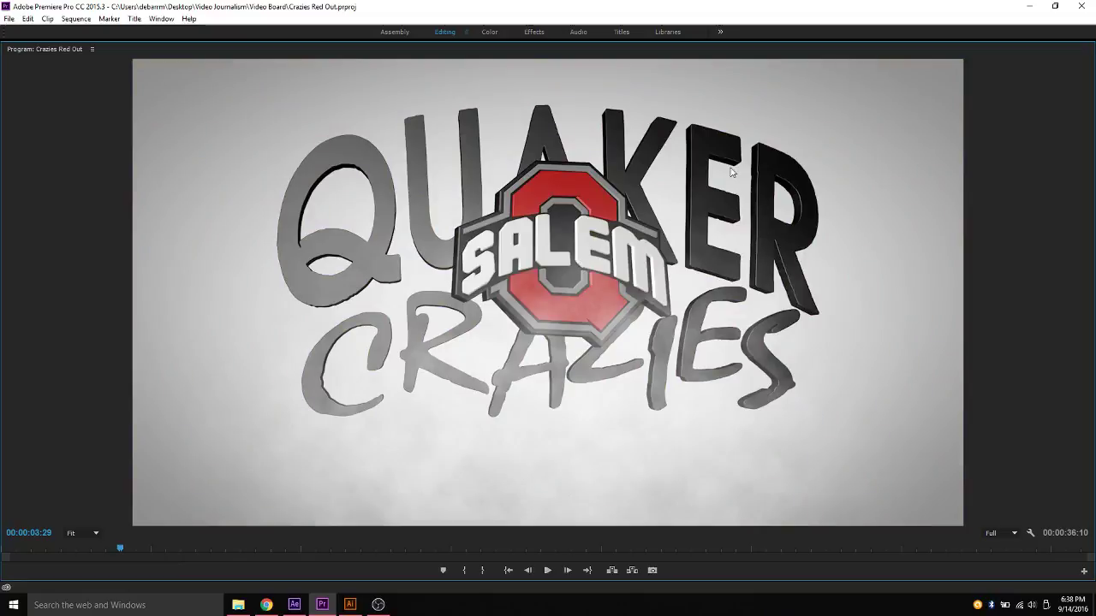
pyautogui.click(1030, 6)
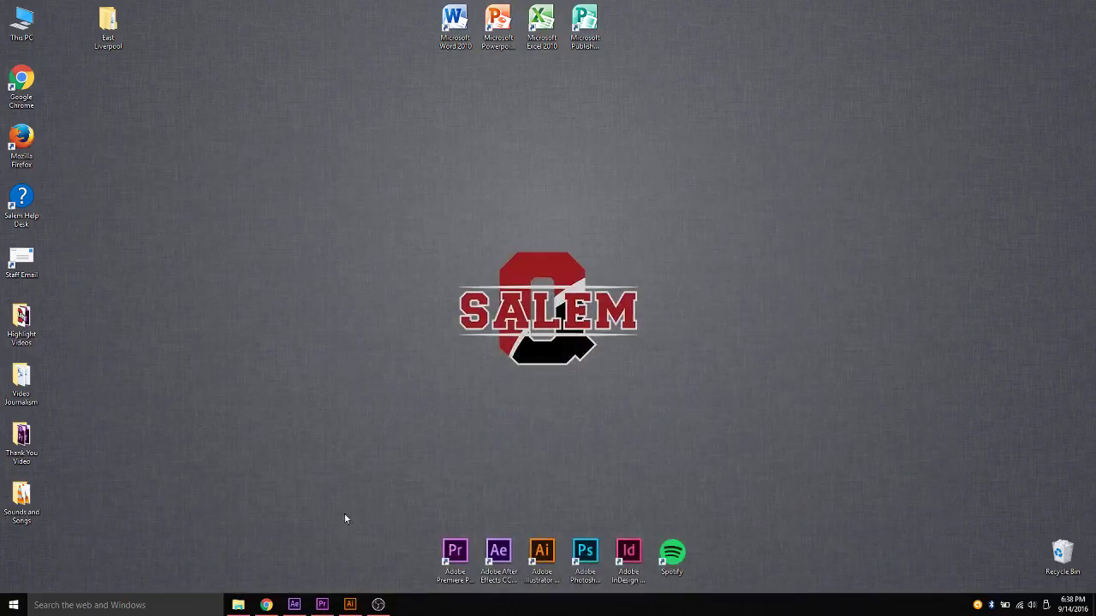
# Step: Switch to Chrome and compare the previews of several Taco Bell logos in the image search results
pyautogui.click(266, 604)
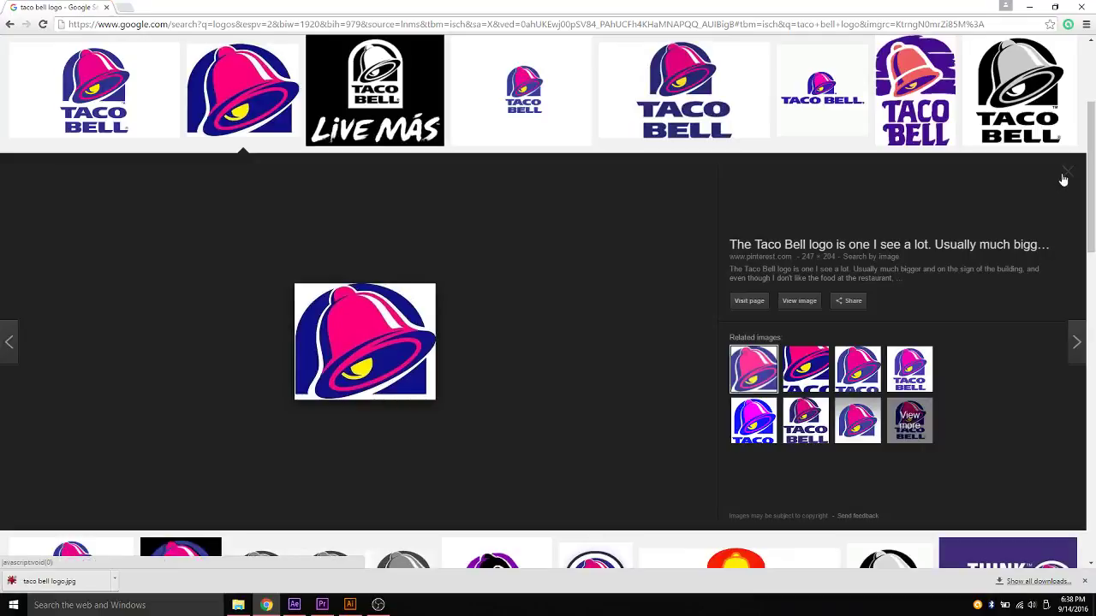
pyautogui.click(1064, 175)
pyautogui.scroll(3, 590, 291)
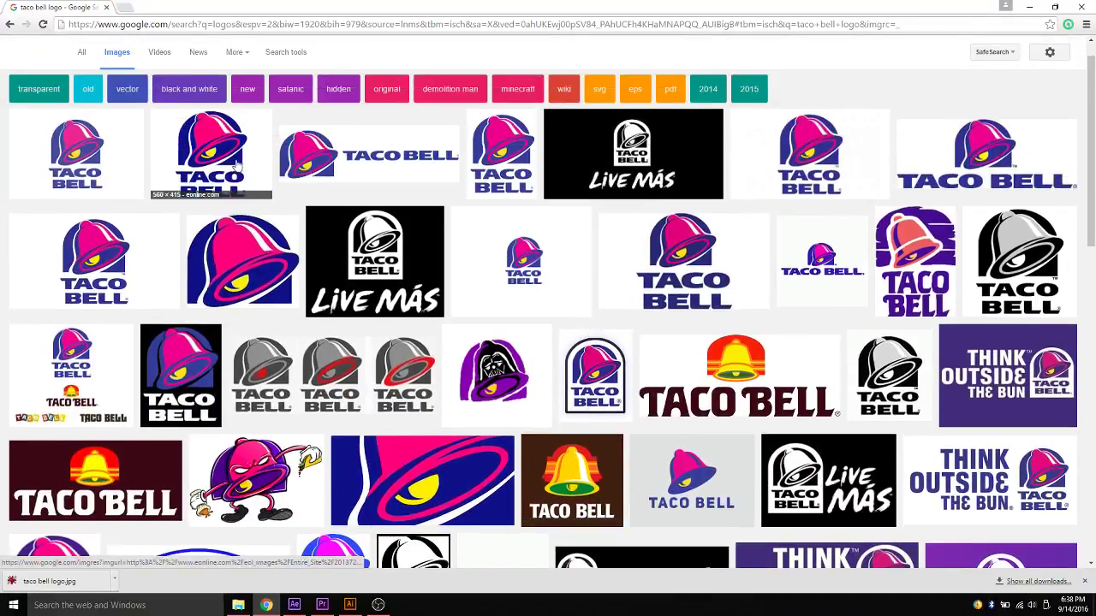
pyautogui.click(113, 175)
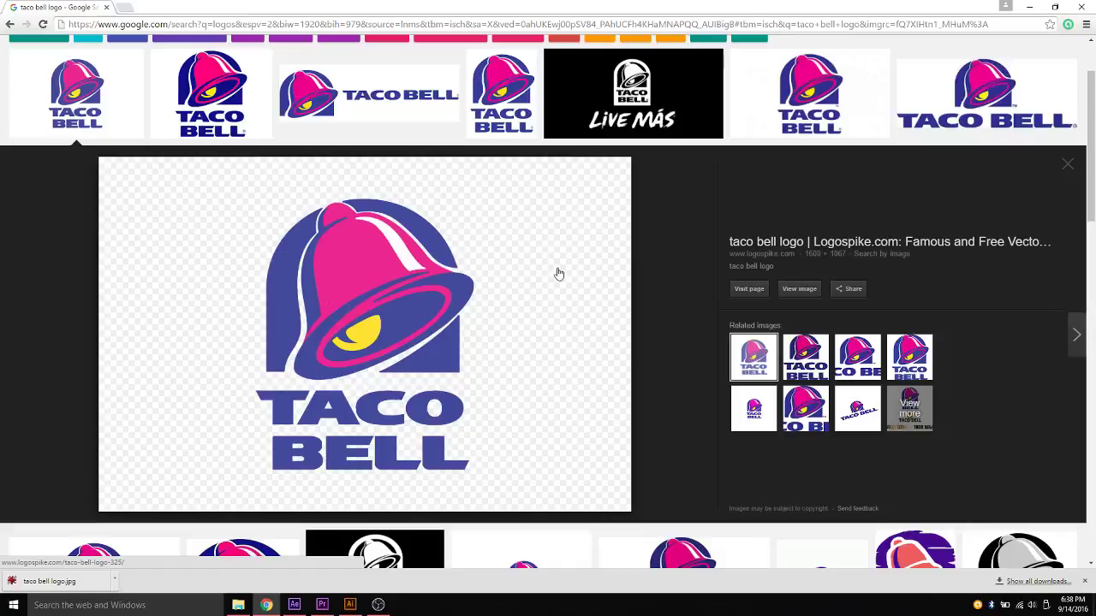
pyautogui.click(1067, 168)
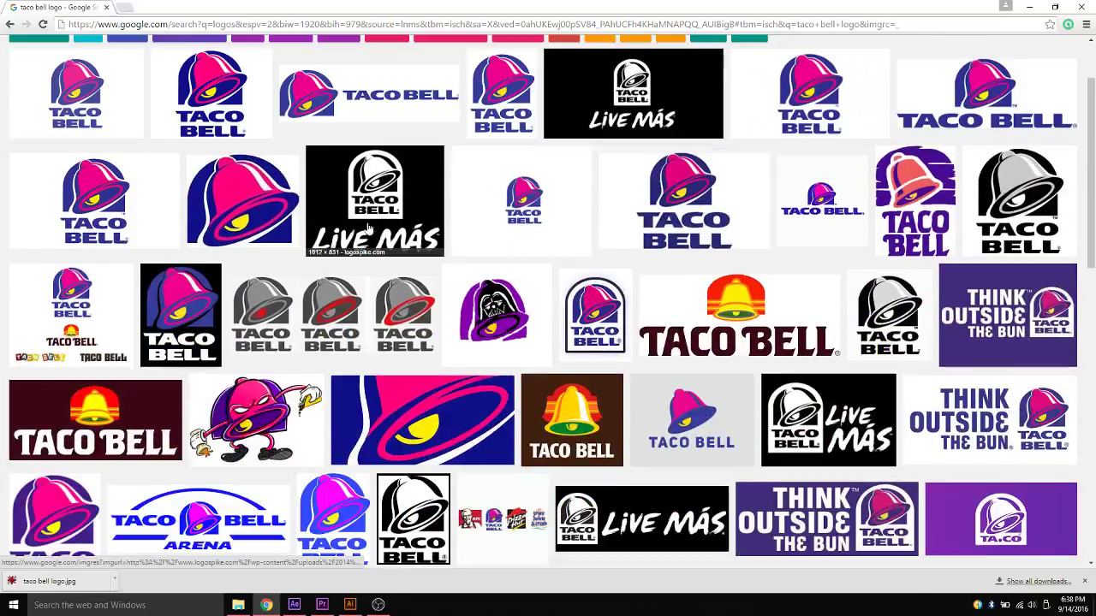
pyautogui.click(469, 185)
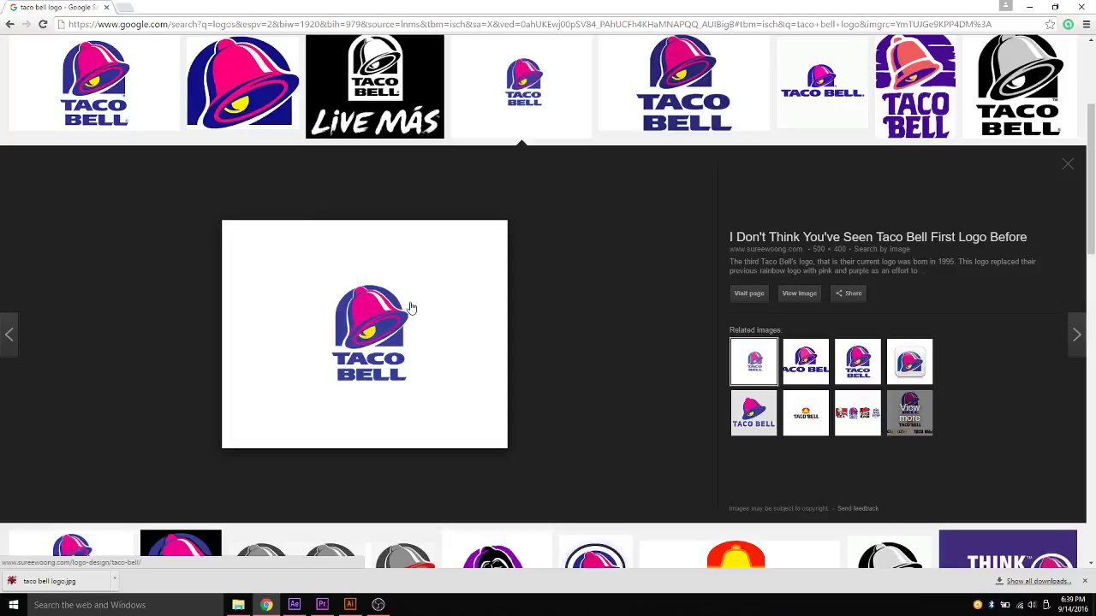
pyautogui.click(1066, 165)
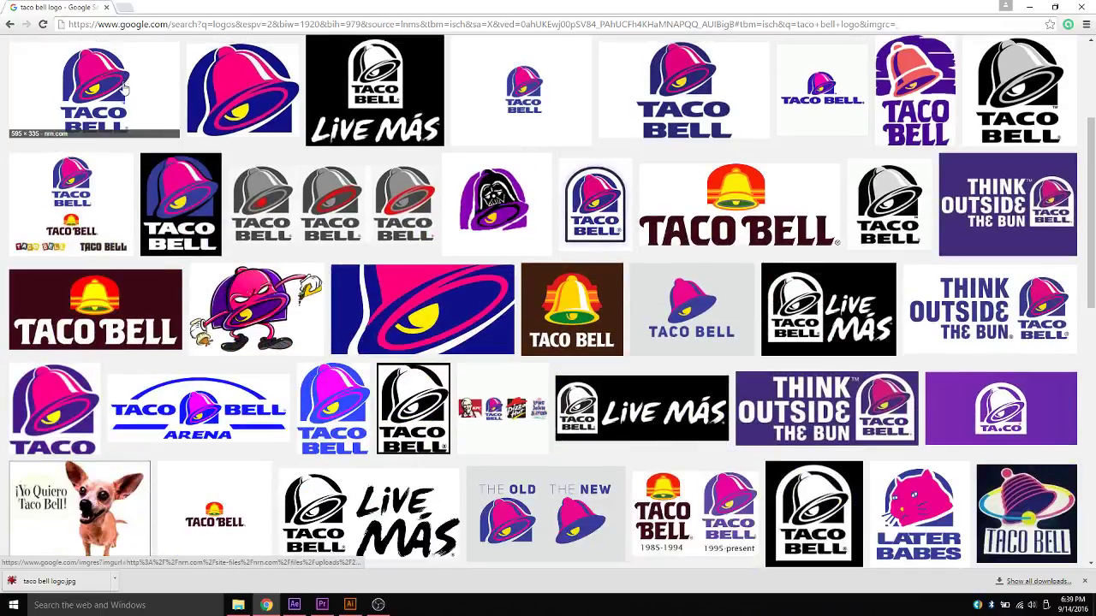
# Step: Save the Logospike Taco Bell logo image to the desktop as Taco_bell_logo-9.png and minimize the browser
pyautogui.scroll(2, 129, 103)
pyautogui.click(107, 152)
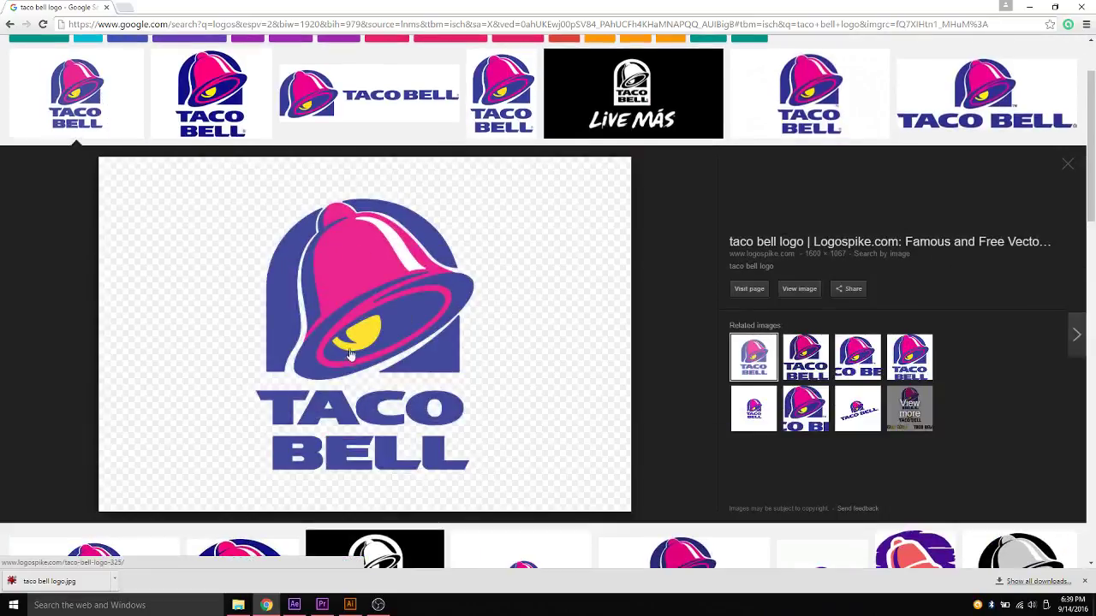
pyautogui.rightClick(362, 266)
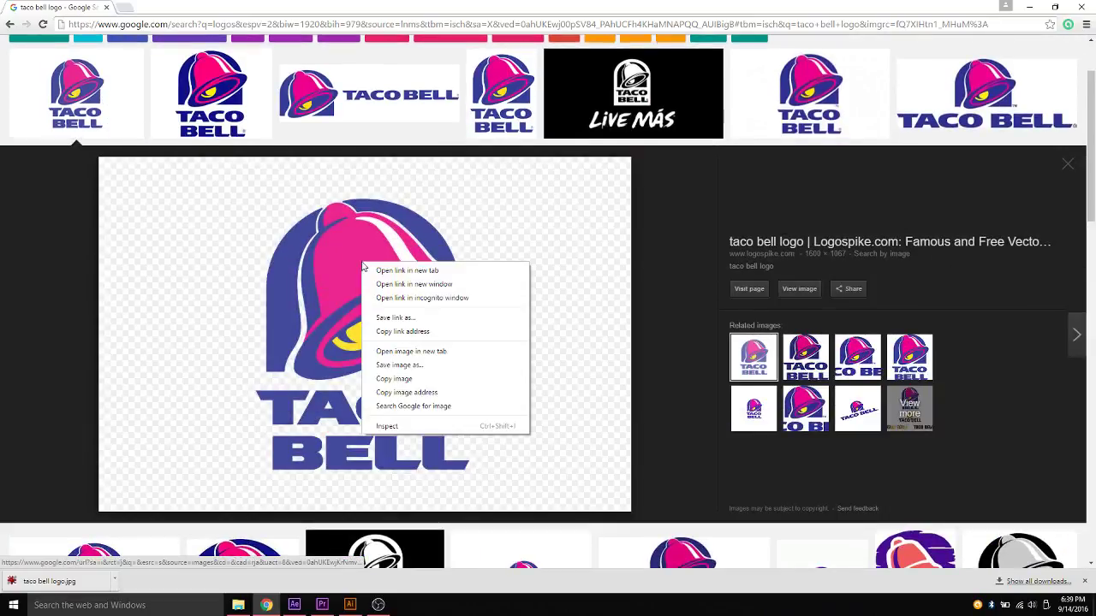
pyautogui.click(378, 366)
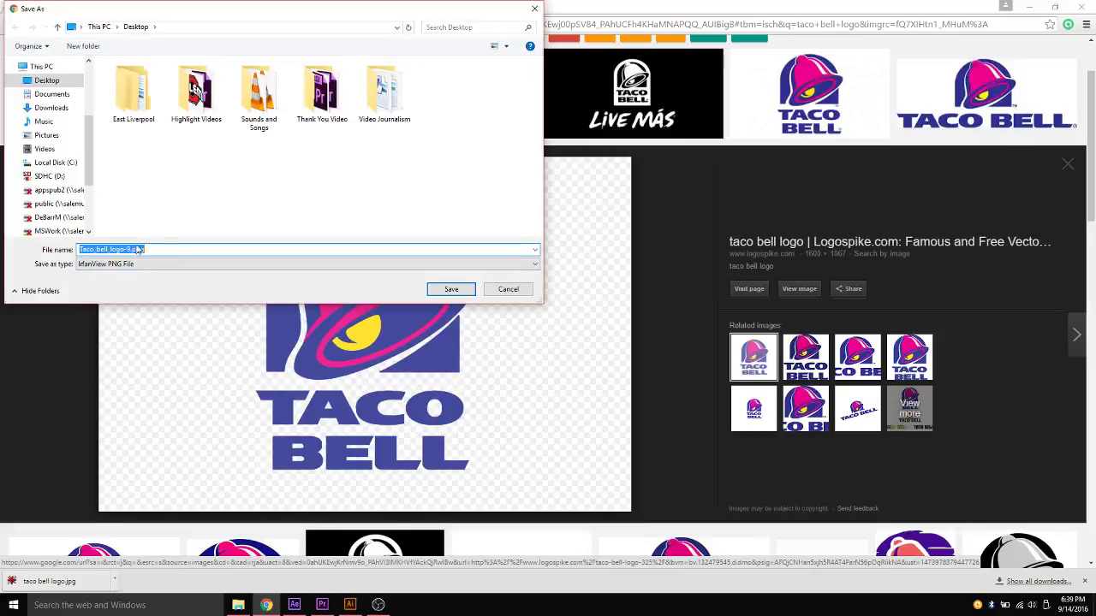
pyautogui.click(60, 83)
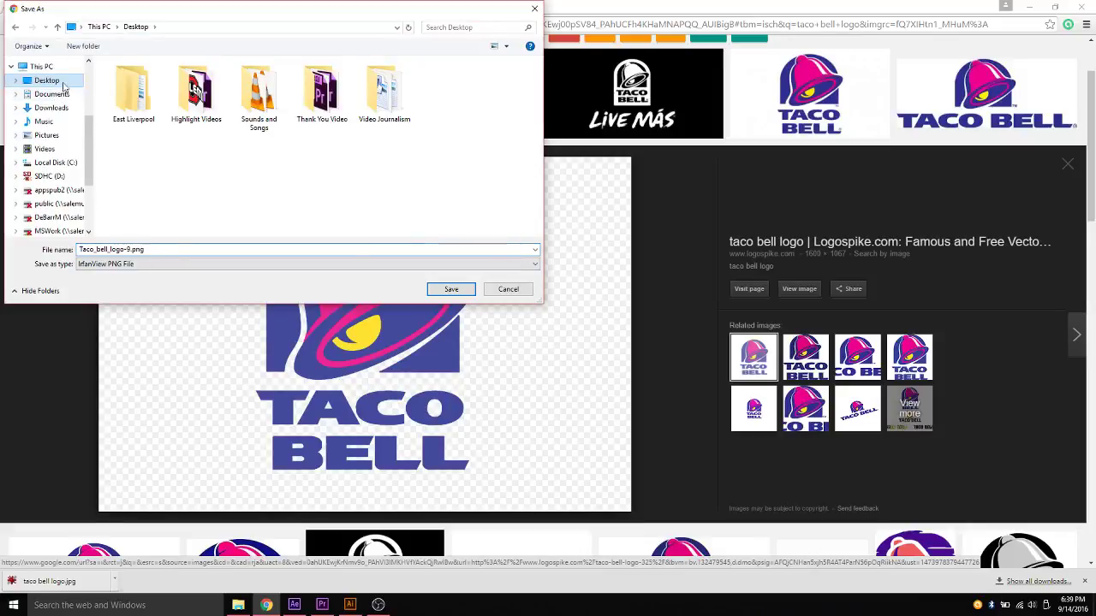
pyautogui.click(475, 291)
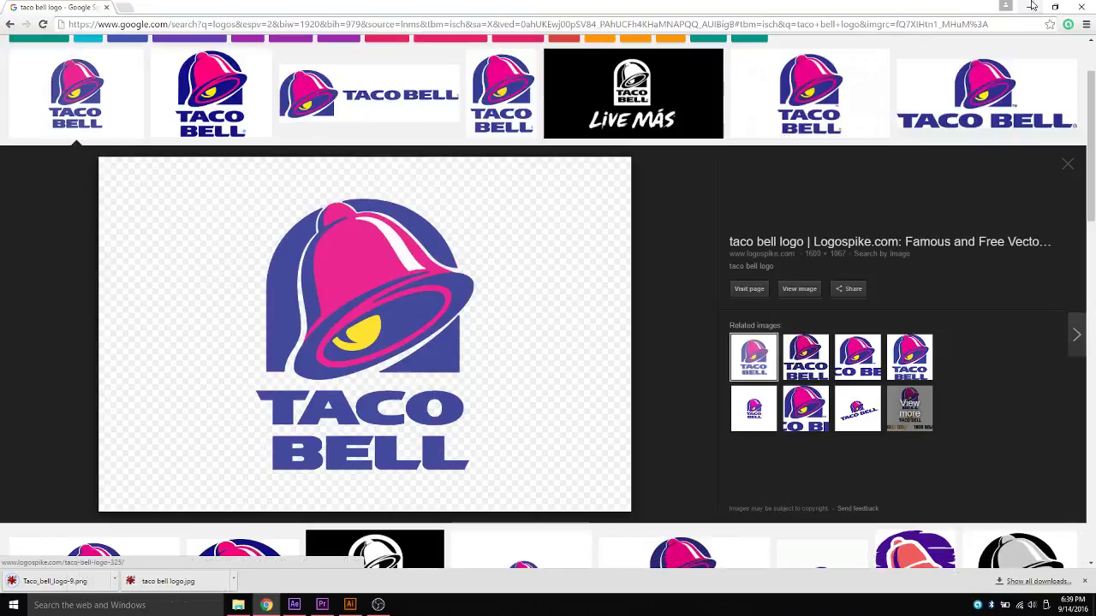
pyautogui.click(1032, 6)
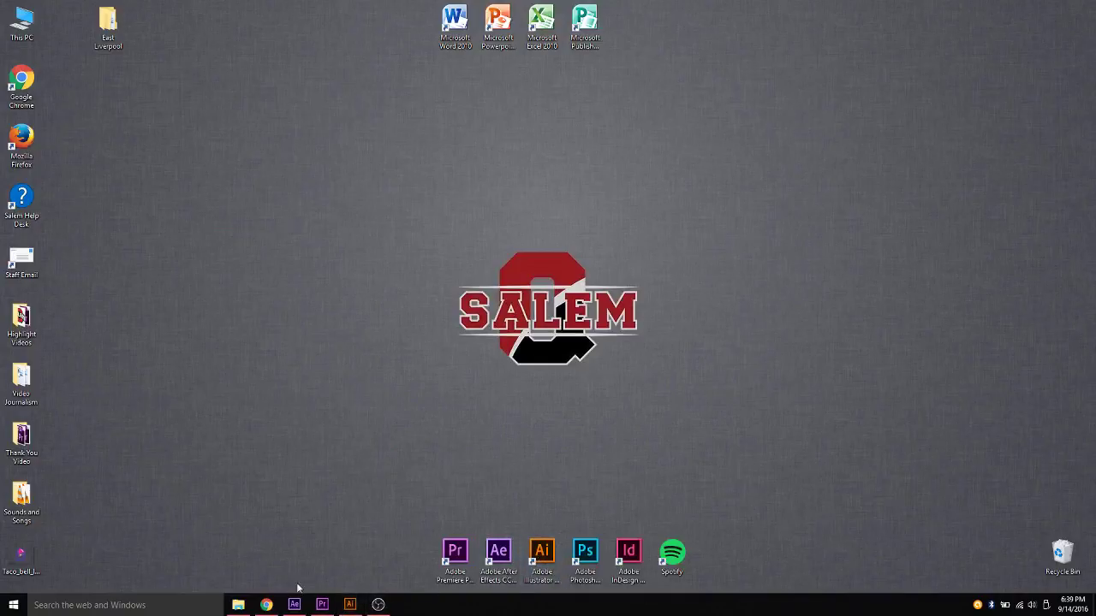
# Step: Switch to Illustrator, open Taco_bell_logo-9.png from the desktop and deselect the image
pyautogui.click(350, 604)
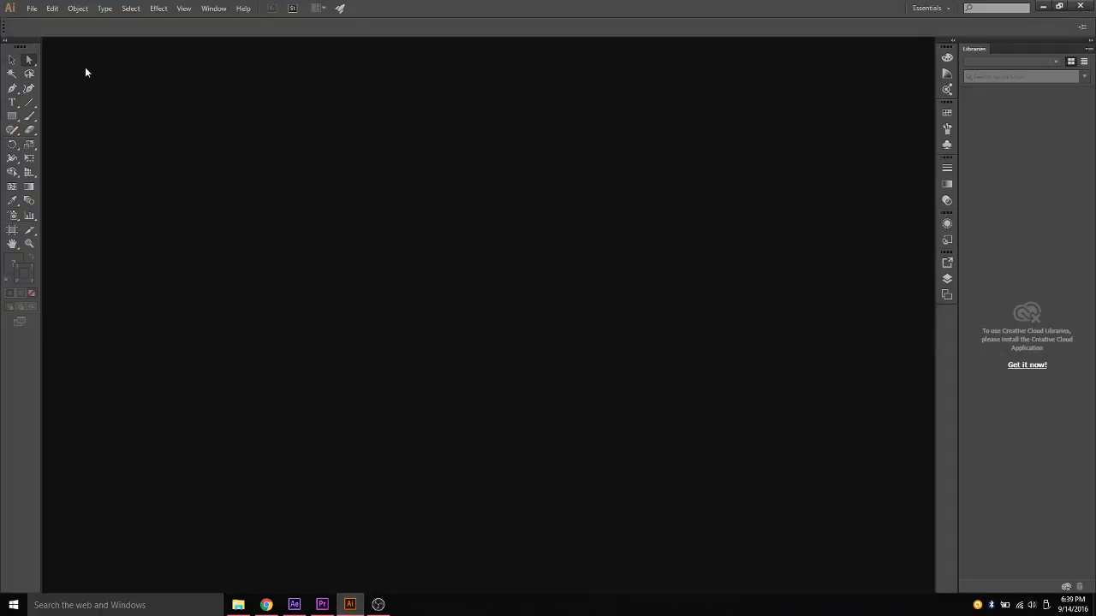
pyautogui.click(32, 8)
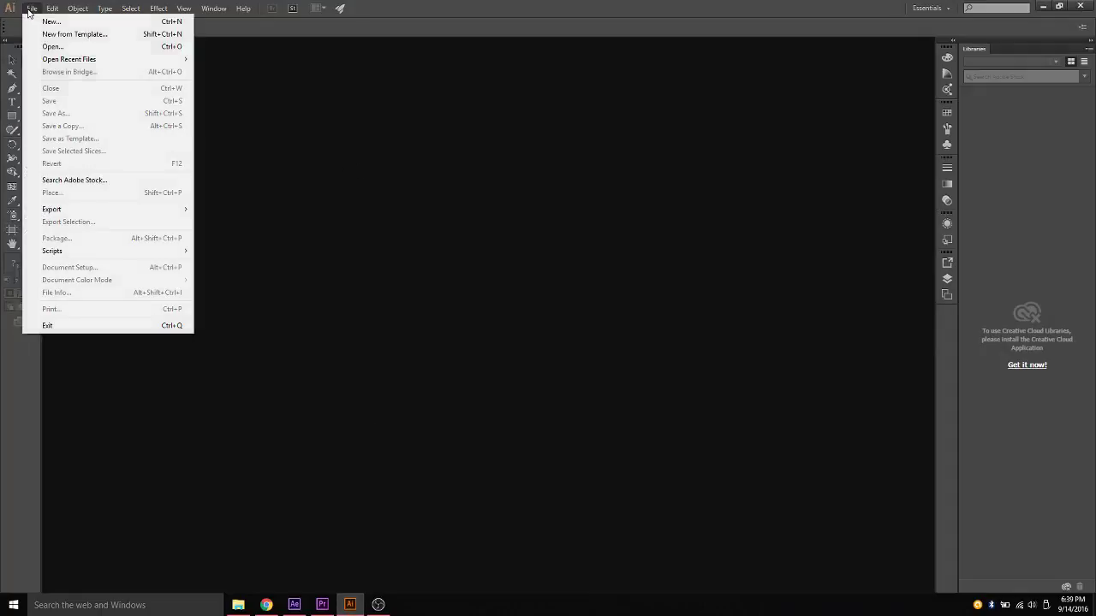
pyautogui.click(50, 47)
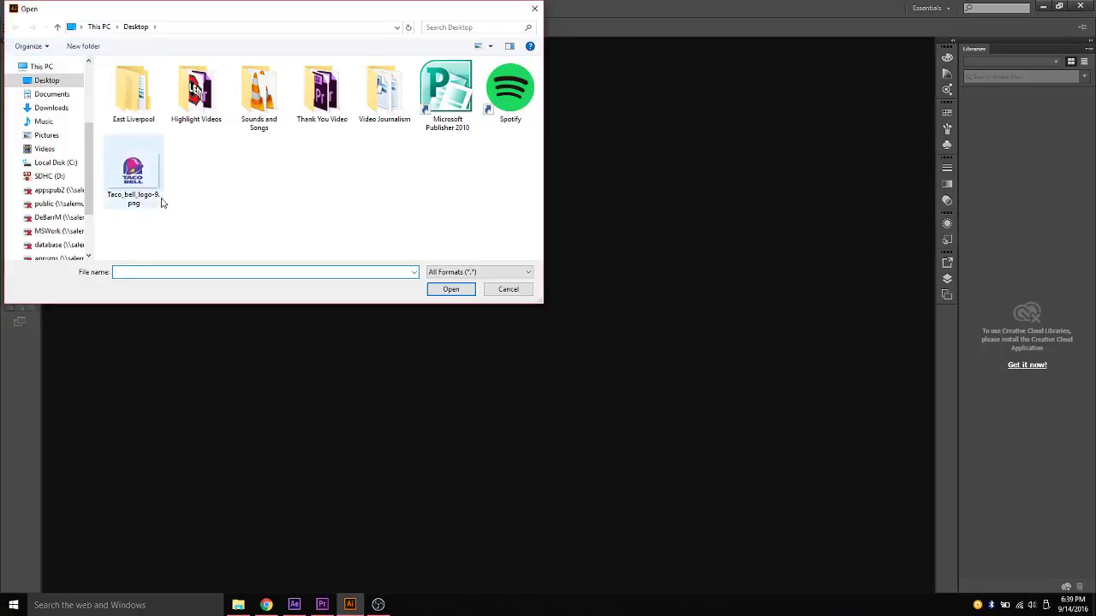
pyautogui.doubleClick(133, 171)
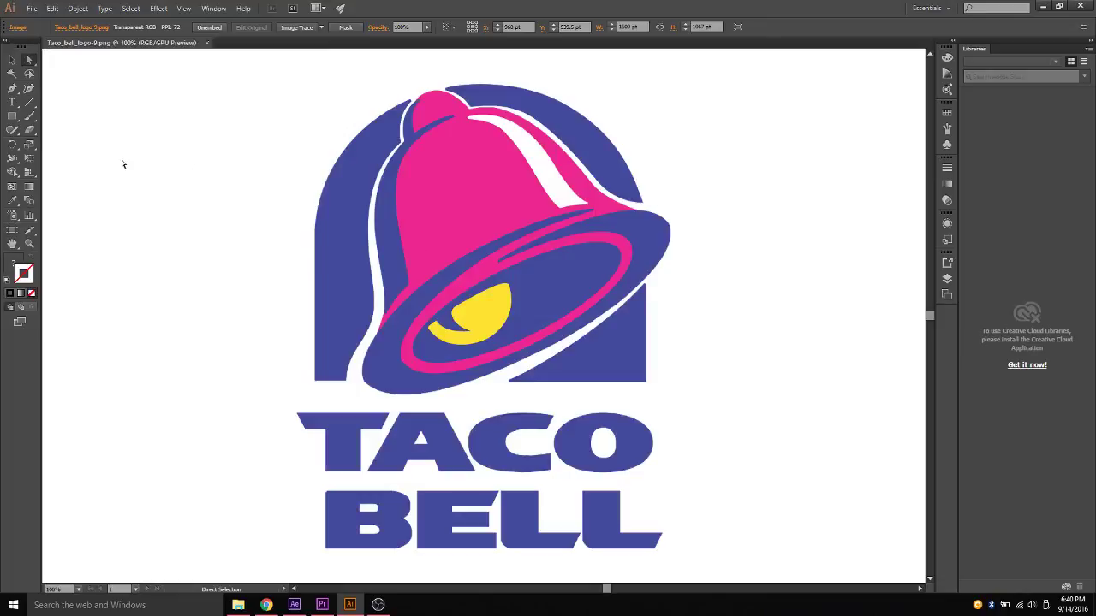
pyautogui.click(29, 244)
pyautogui.moveTo(282, 174); pyautogui.dragTo(320, 220)
pyautogui.click(12, 60)
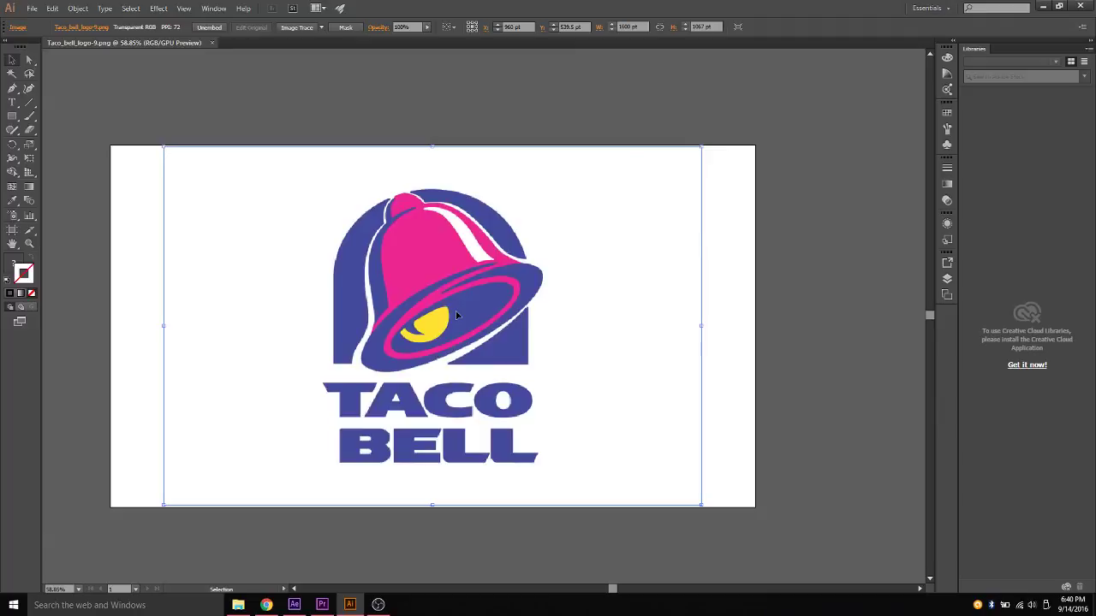
pyautogui.click(729, 247)
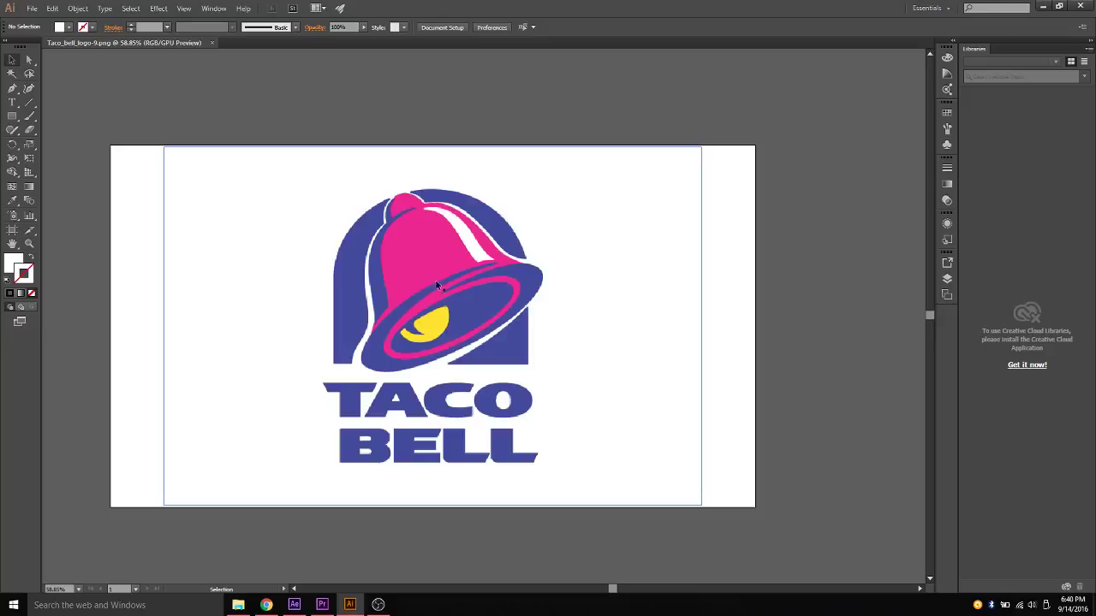
# Step: Try tracing the logo's outer blue arch with the Pen tool, from its lower left corner over the curved top
pyautogui.click(12, 89)
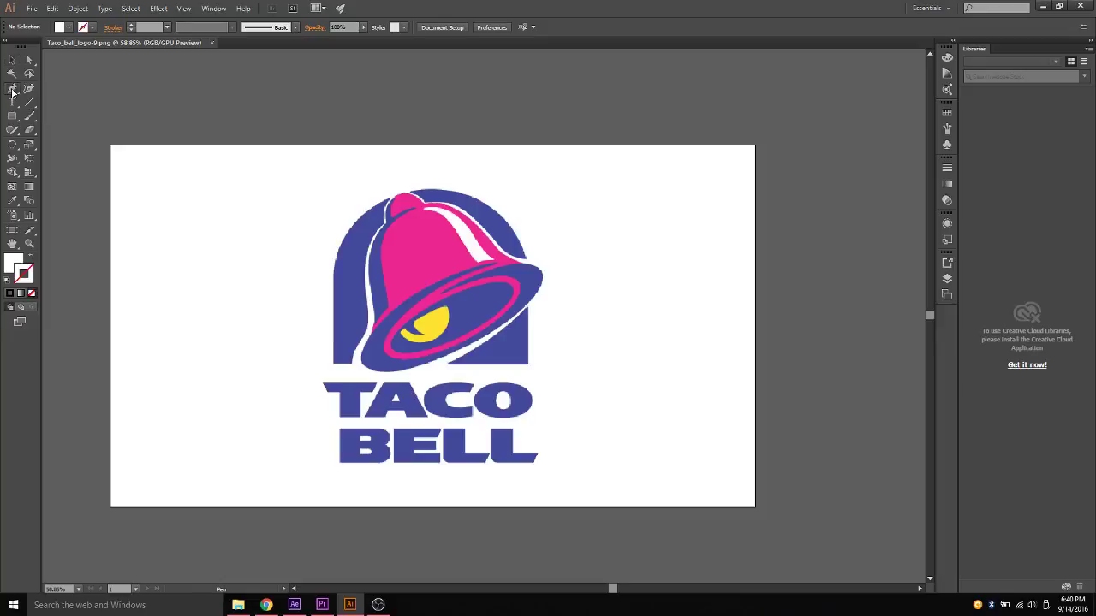
pyautogui.click(332, 364)
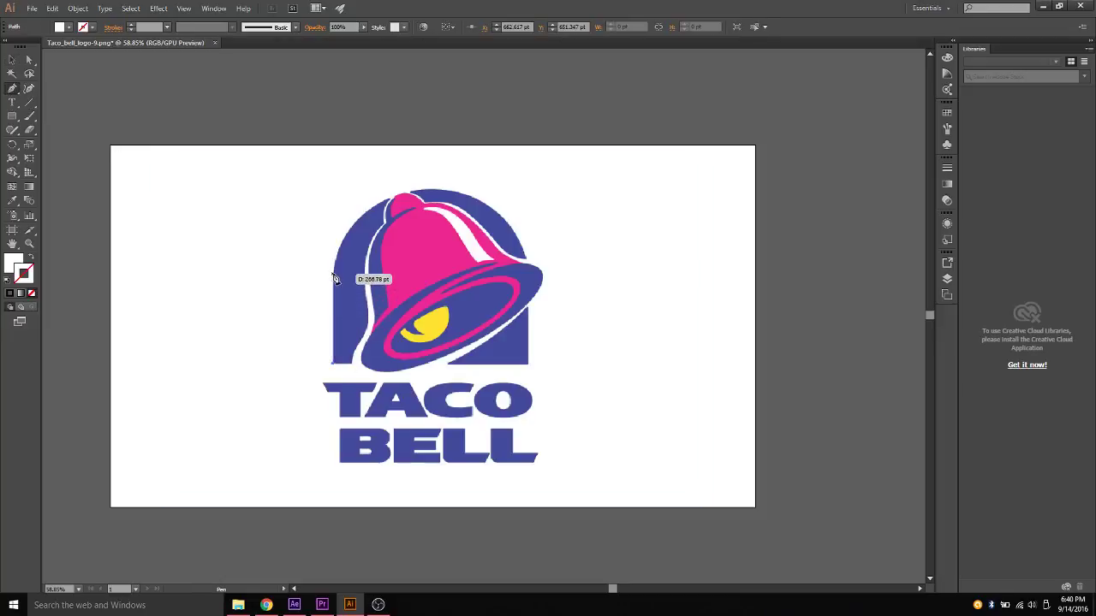
pyautogui.click(333, 275)
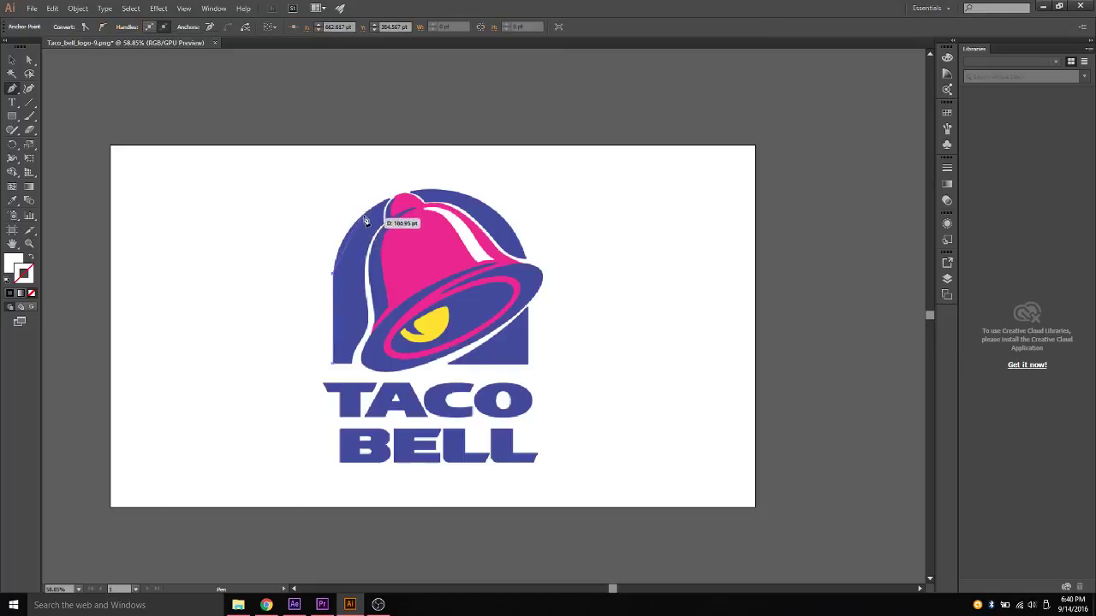
pyautogui.moveTo(367, 212); pyautogui.dragTo(406, 173)
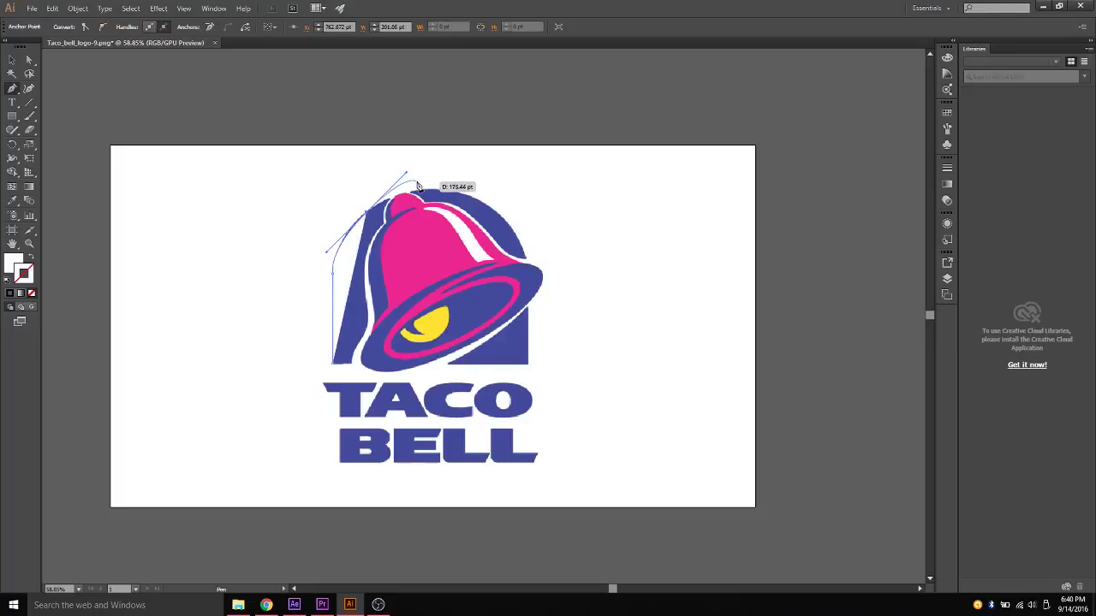
pyautogui.click(468, 195)
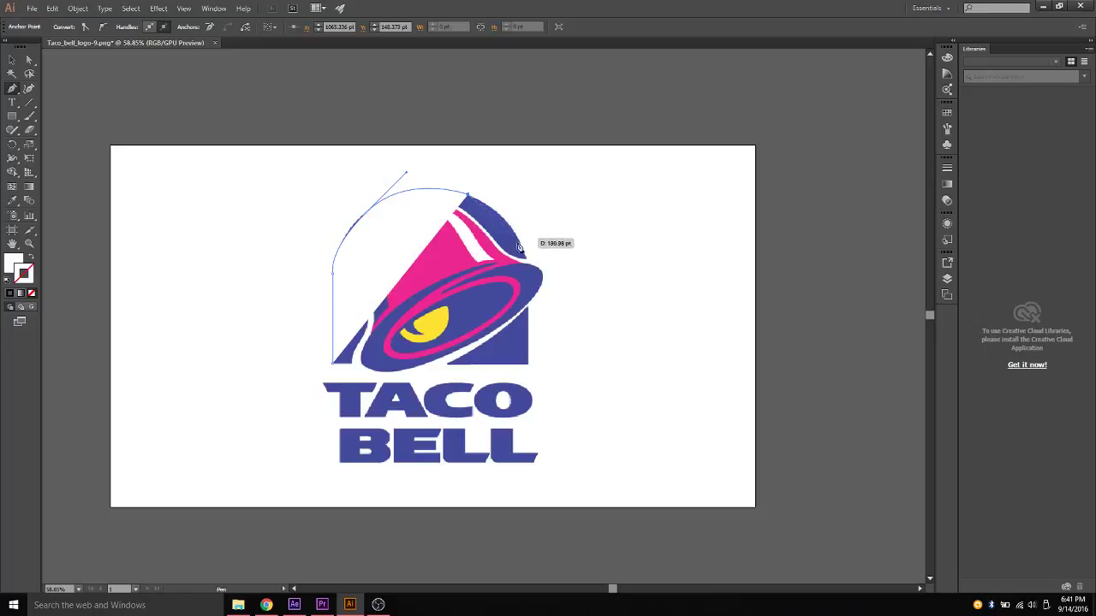
pyautogui.moveTo(522, 251); pyautogui.dragTo(528, 279)
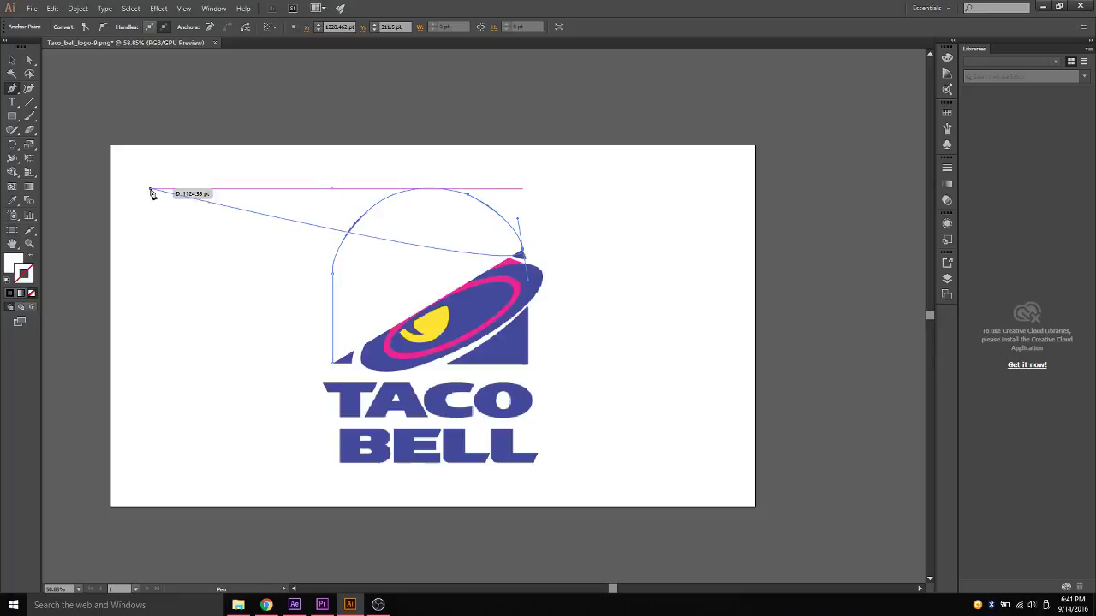
# Step: Undo all the Pen tool anchor points drawn around the arch
pyautogui.hotkey('ctrl', 'z')
pyautogui.hotkey('ctrl', 'z')
pyautogui.hotkey('ctrl', 'z')
pyautogui.hotkey('ctrl', 'z')
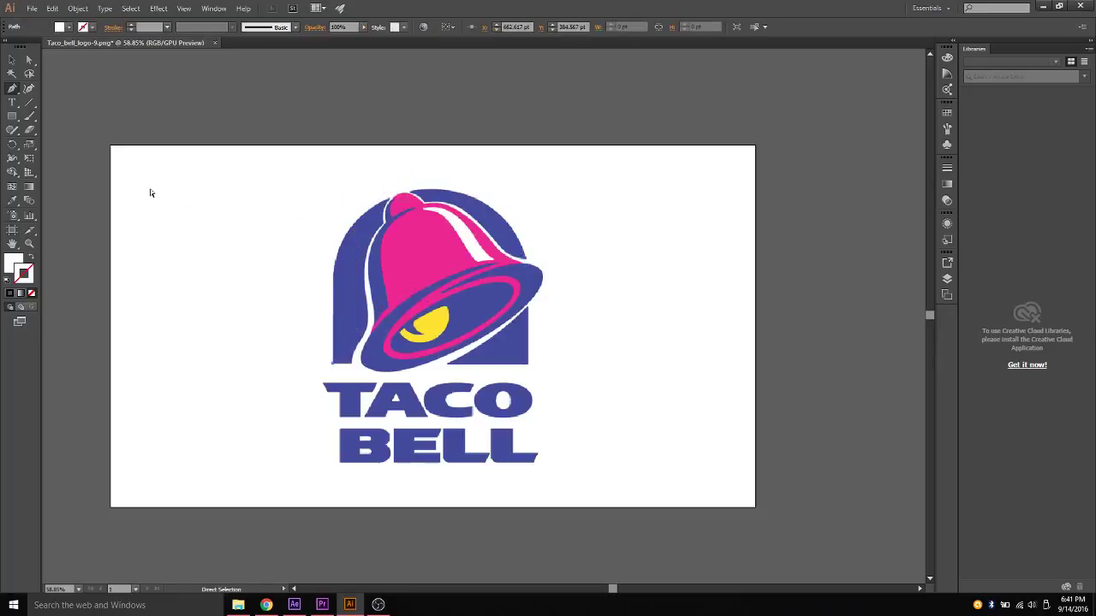
pyautogui.hotkey('ctrl', 'z')
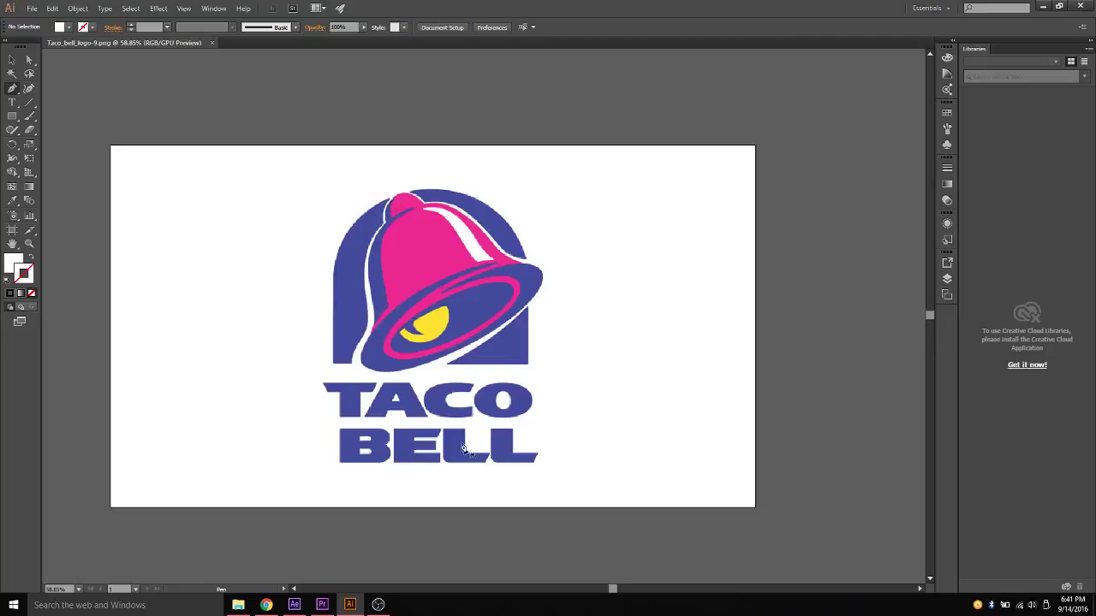
# Step: Try Image Trace with the default preset on the logo image and undo the trace
pyautogui.moveTo(433, 275); pyautogui.dragTo(433, 224)
pyautogui.click(14, 61)
pyautogui.click(392, 285)
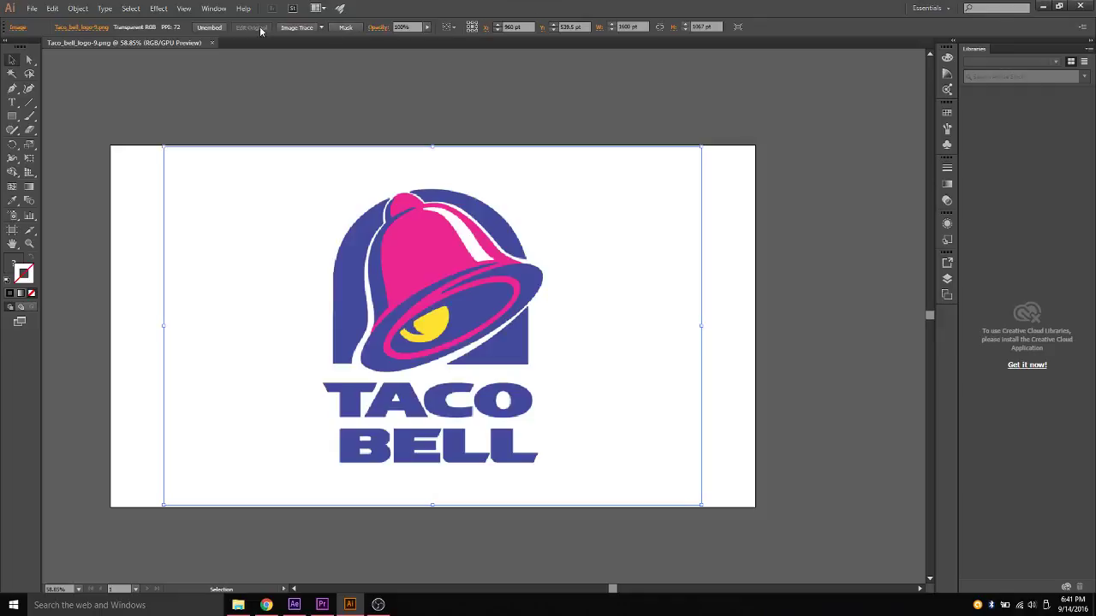
pyautogui.click(135, 214)
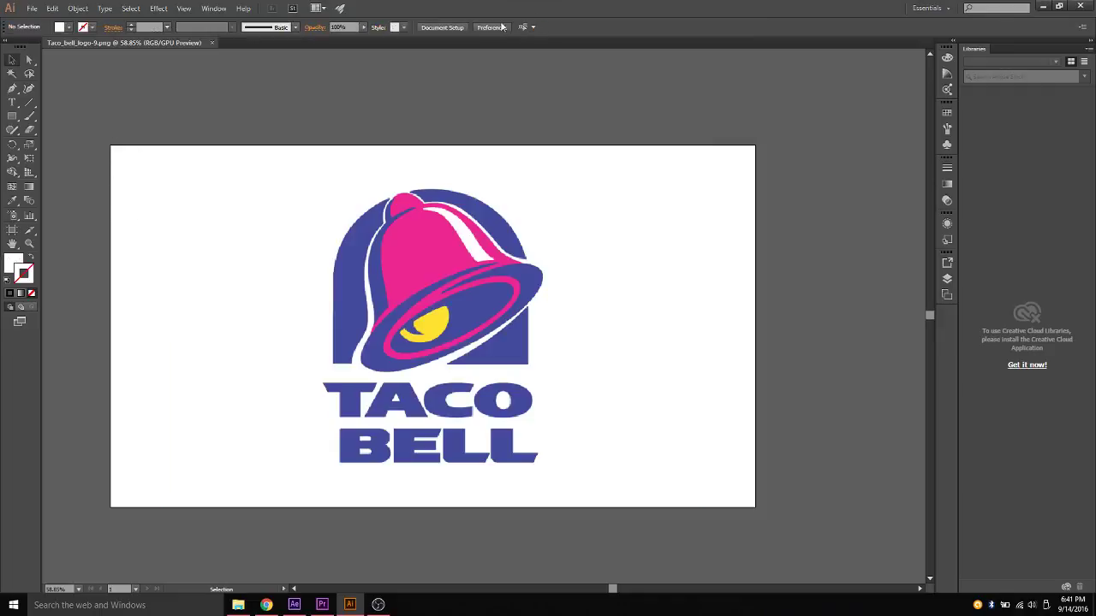
pyautogui.click(361, 267)
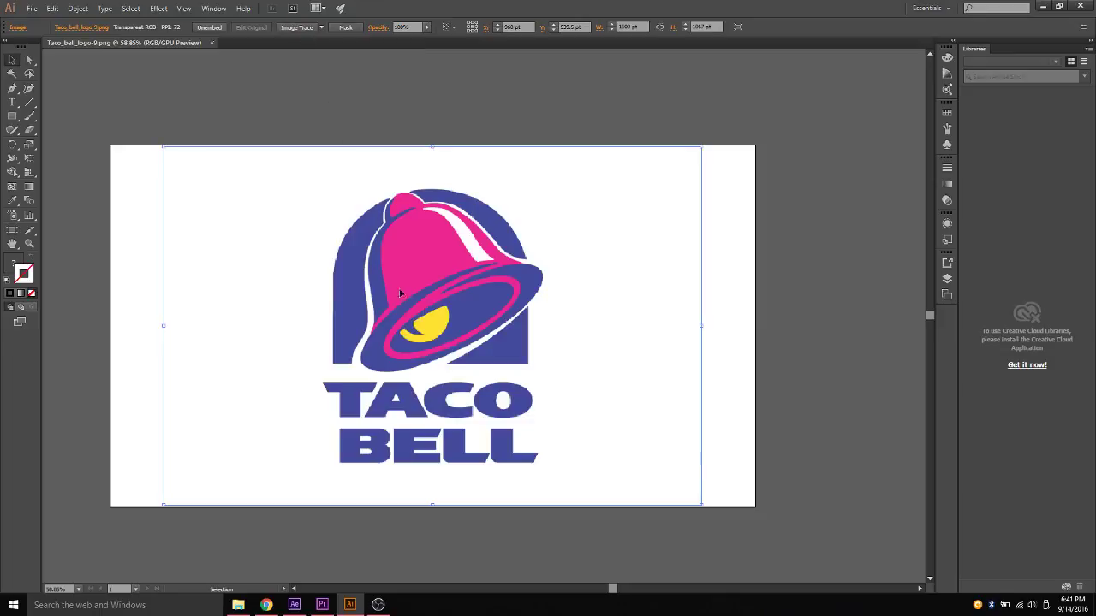
pyautogui.click(297, 30)
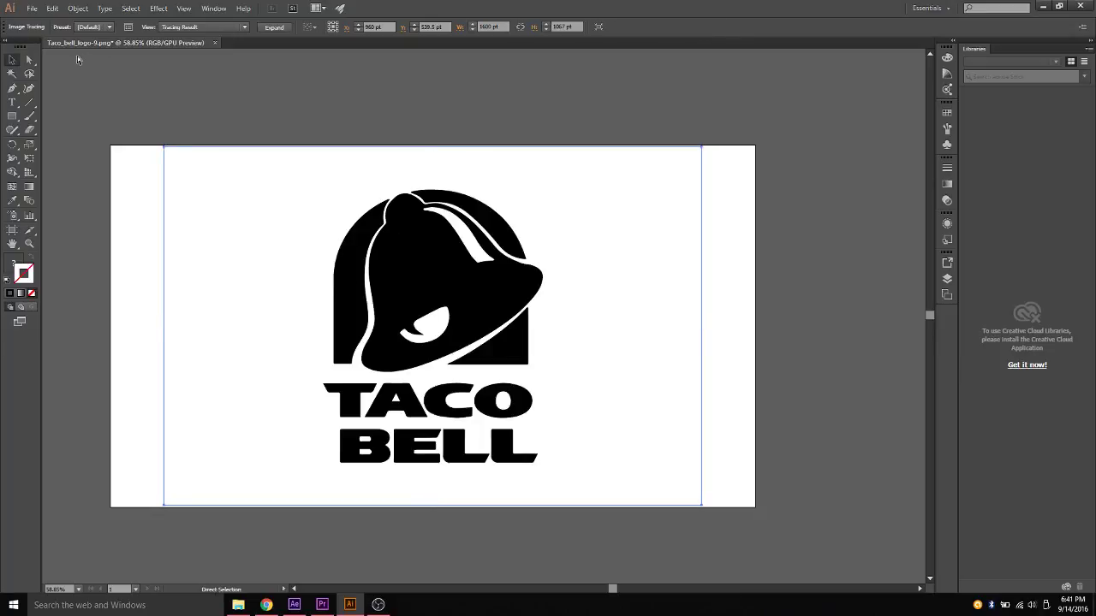
pyautogui.hotkey('ctrl', 'z')
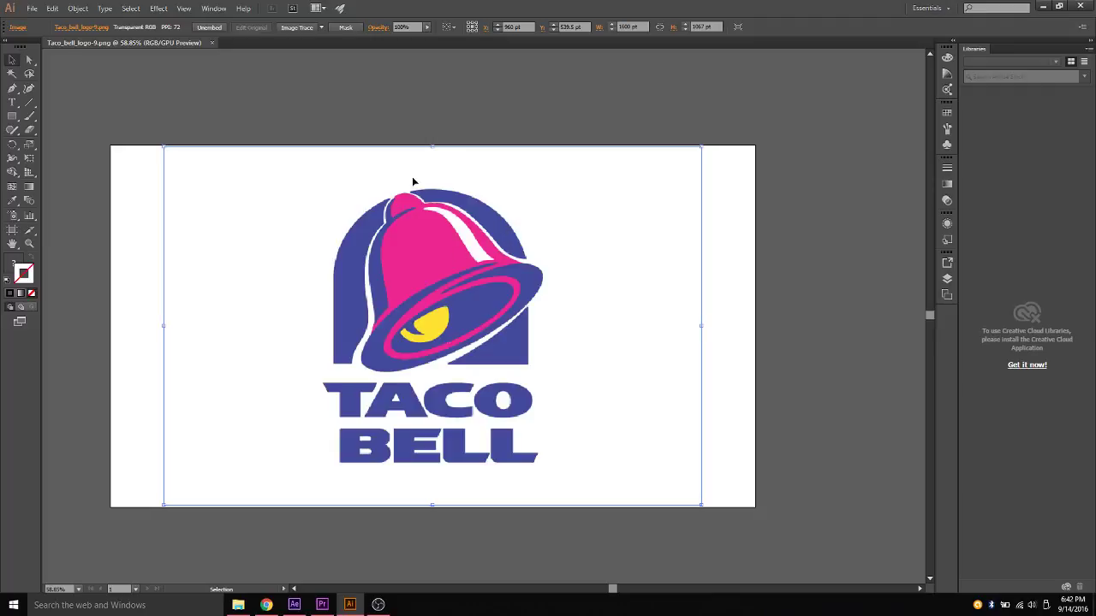
# Step: Trace the logo image with the Shades of Gray preset and expand the tracing into editable paths
pyautogui.click(322, 28)
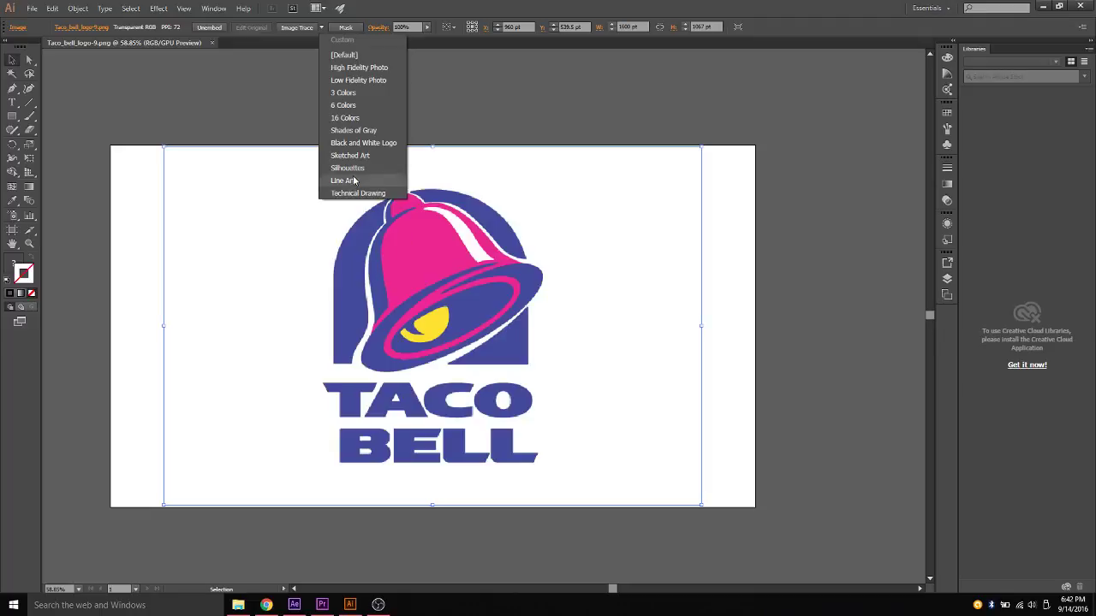
pyautogui.click(361, 130)
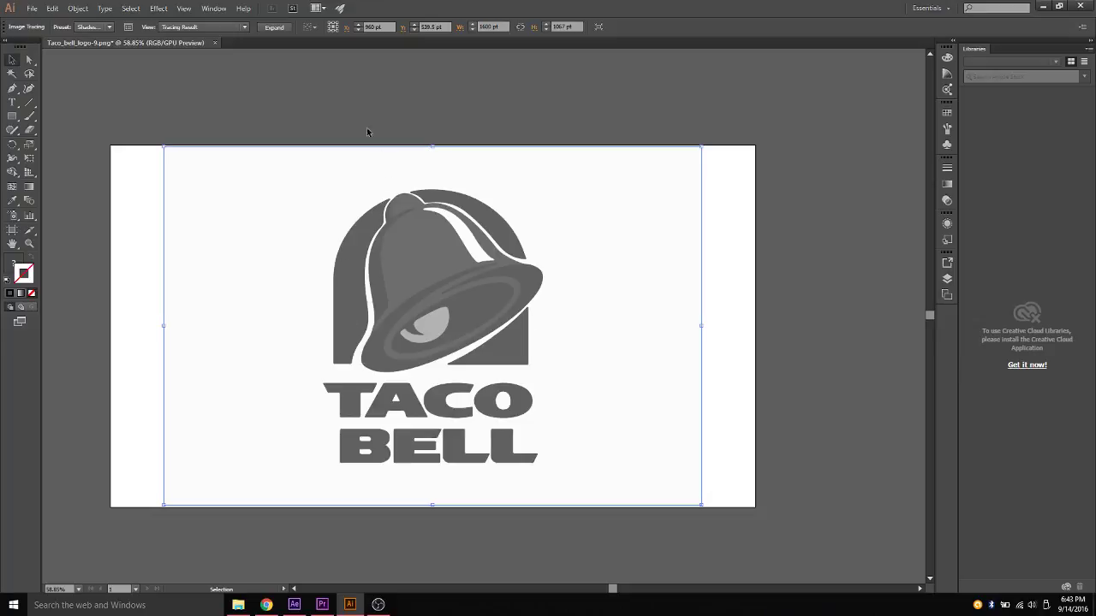
pyautogui.click(283, 28)
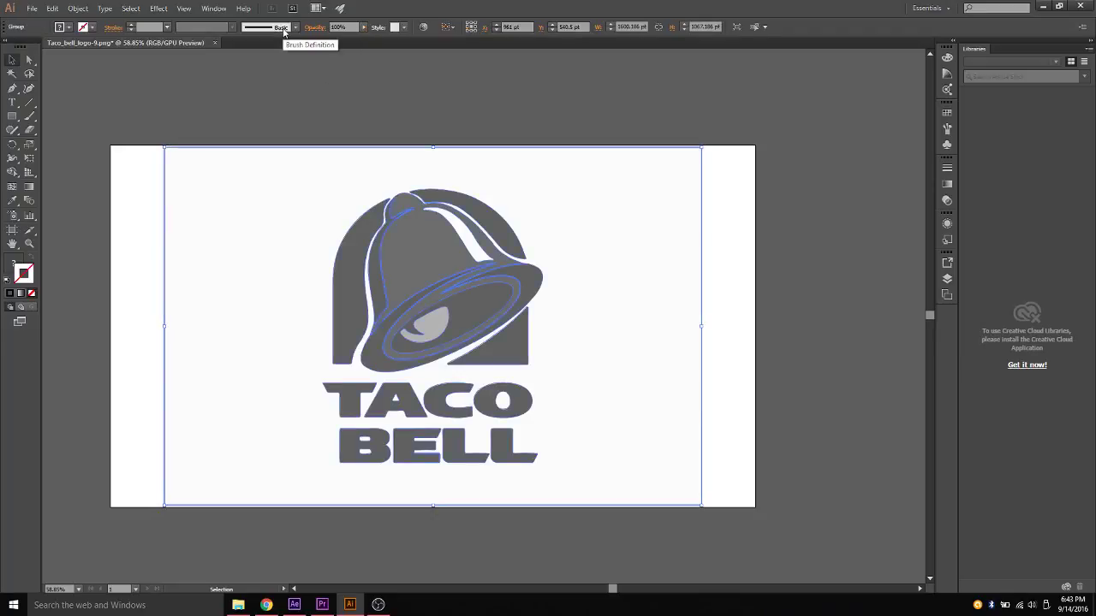
# Step: Examine the expanded tracing's separate paths with the Direct Selection tool, checking the bell, arch and lettering shapes
pyautogui.click(29, 61)
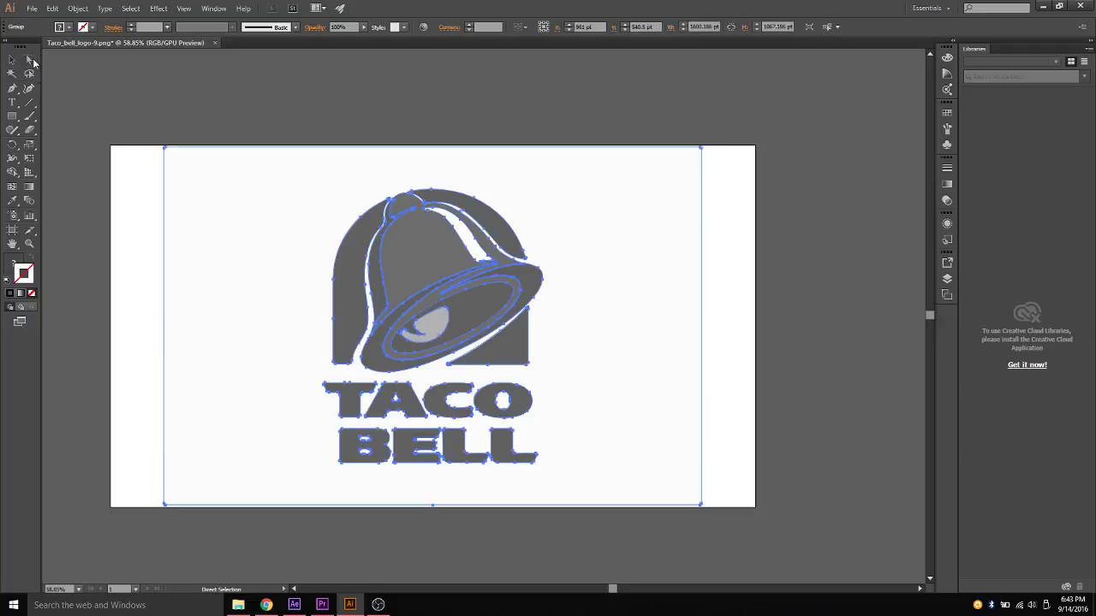
pyautogui.click(143, 183)
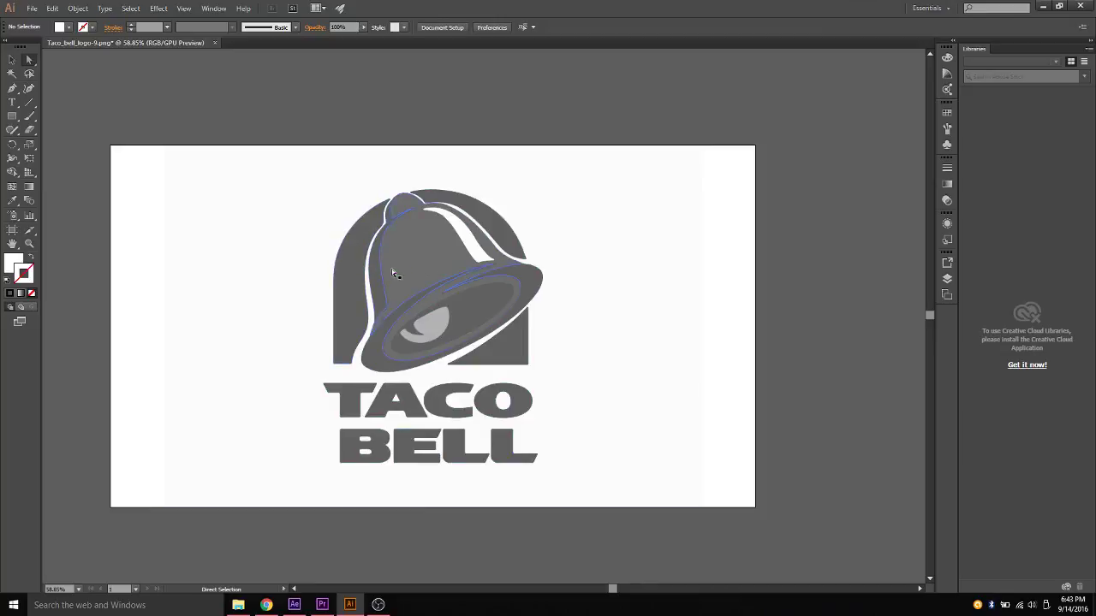
pyautogui.click(415, 252)
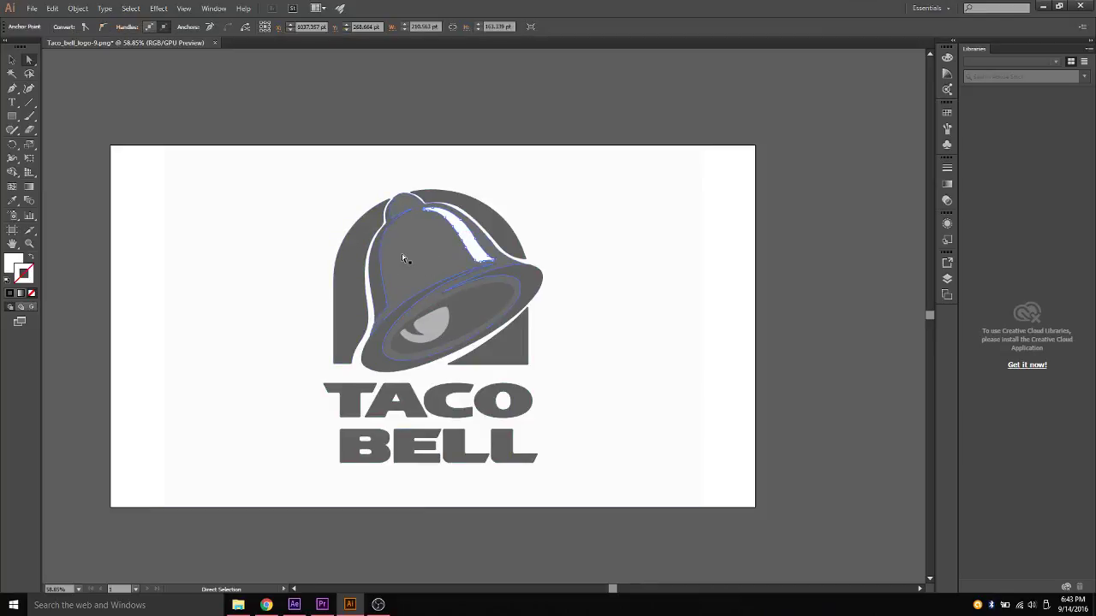
pyautogui.click(402, 256)
pyautogui.click(517, 264)
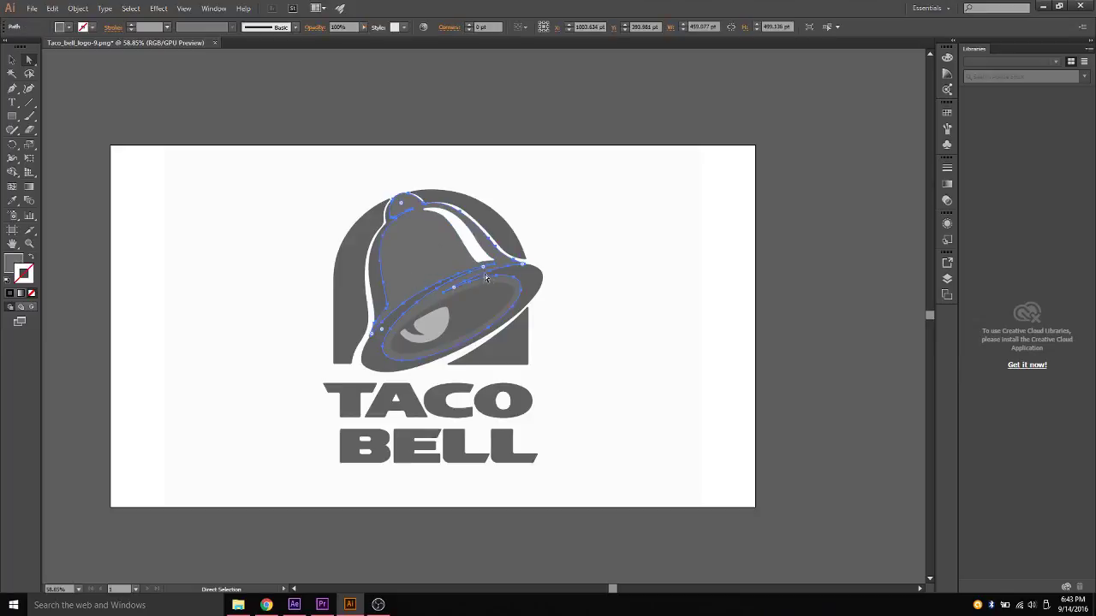
pyautogui.click(377, 280)
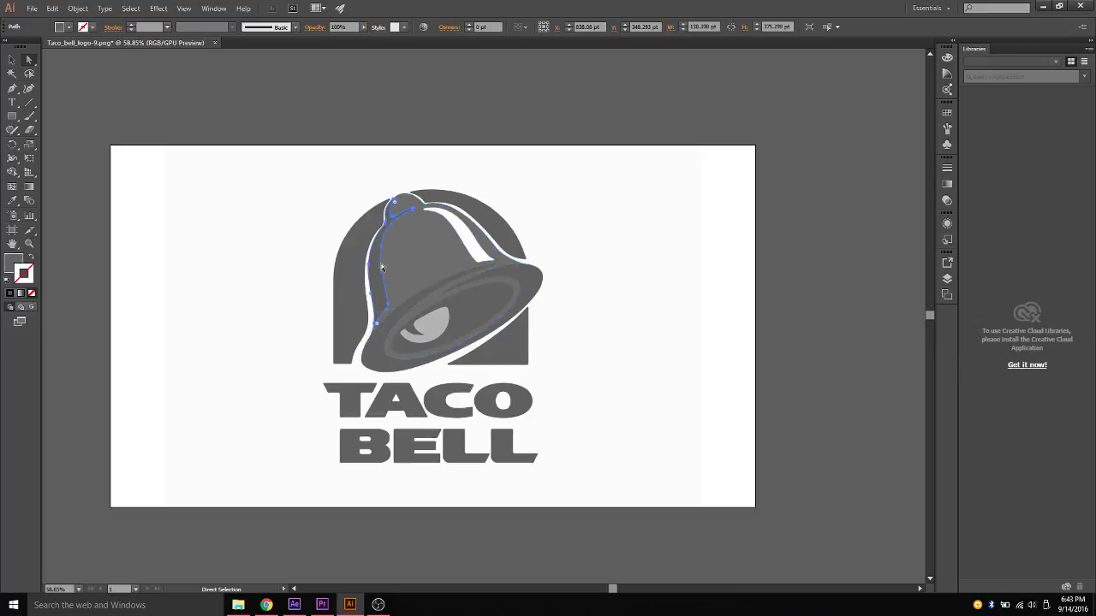
pyautogui.click(350, 291)
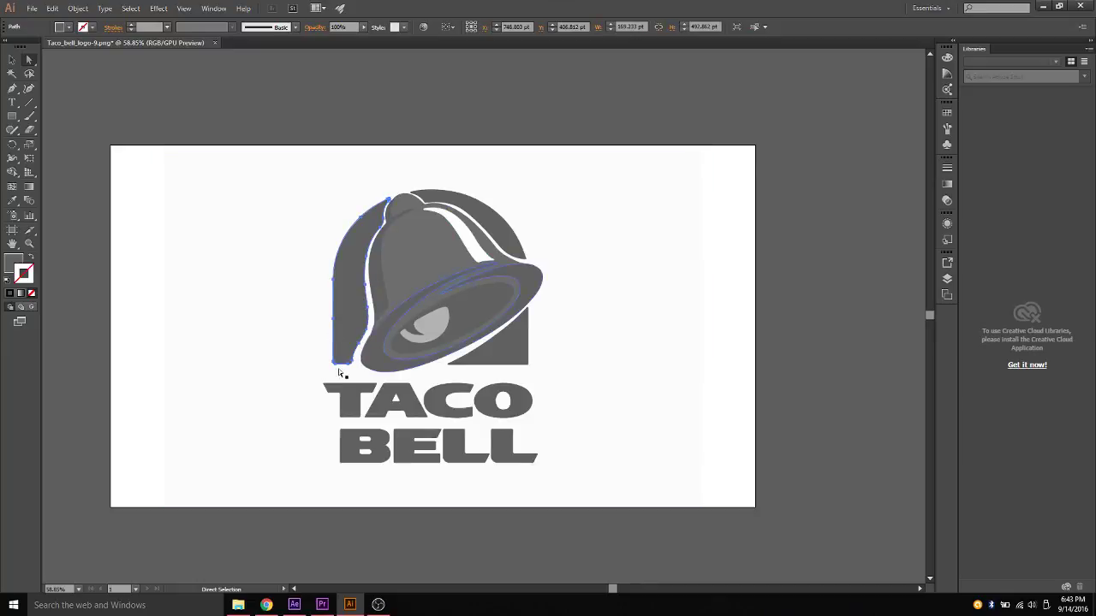
pyautogui.click(402, 401)
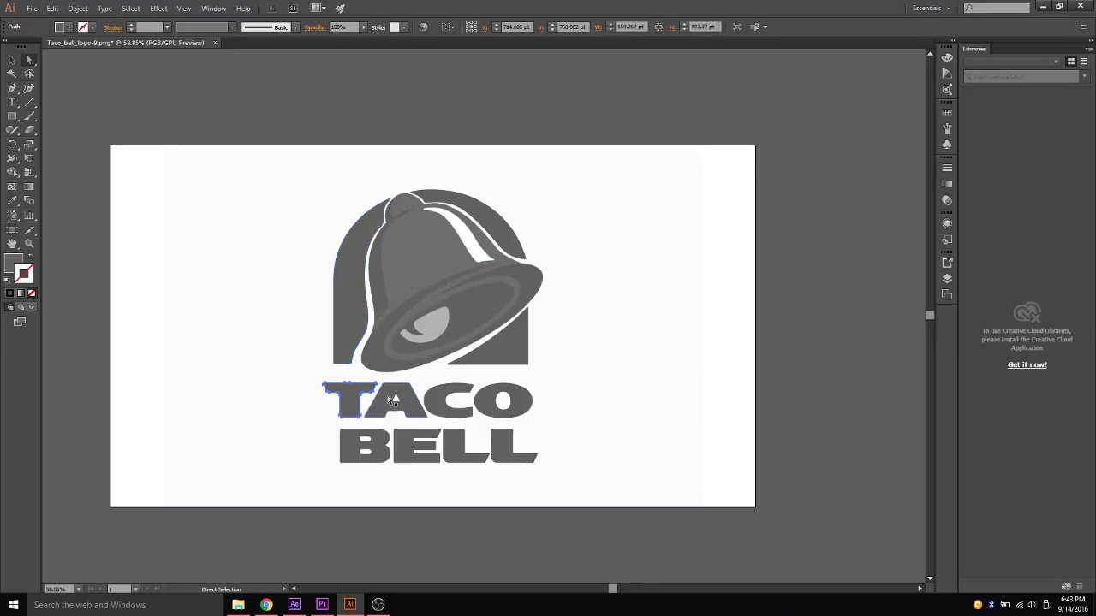
pyautogui.click(398, 399)
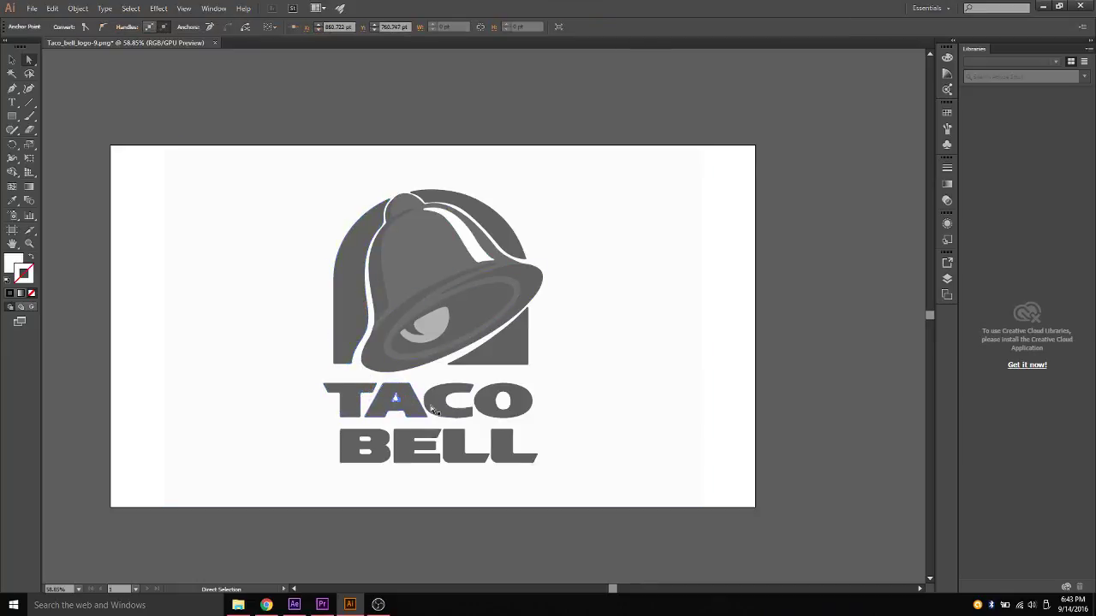
pyautogui.click(501, 410)
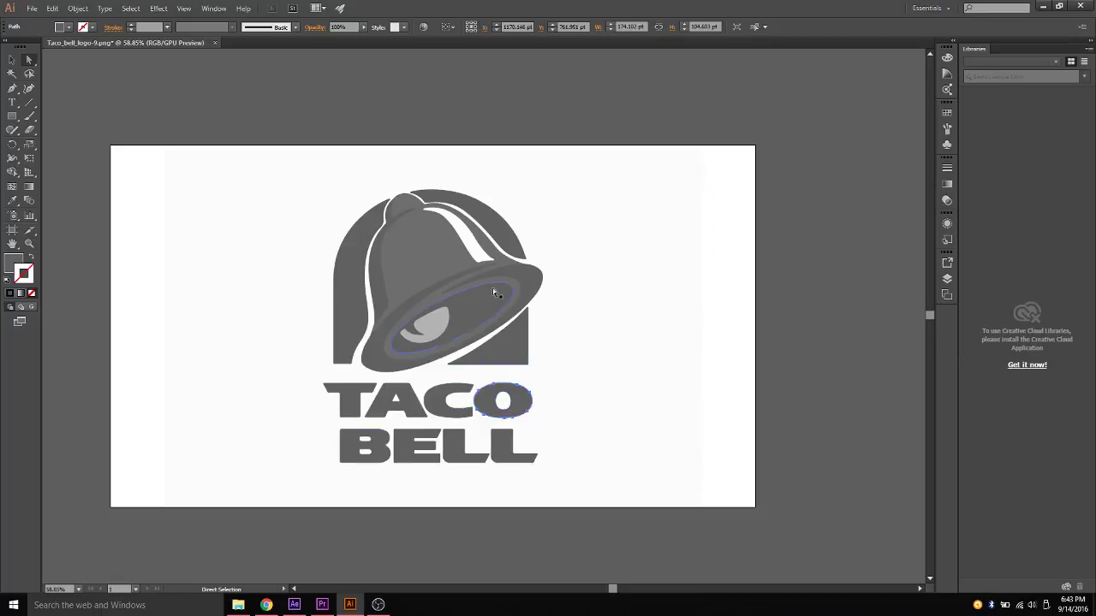
pyautogui.click(521, 283)
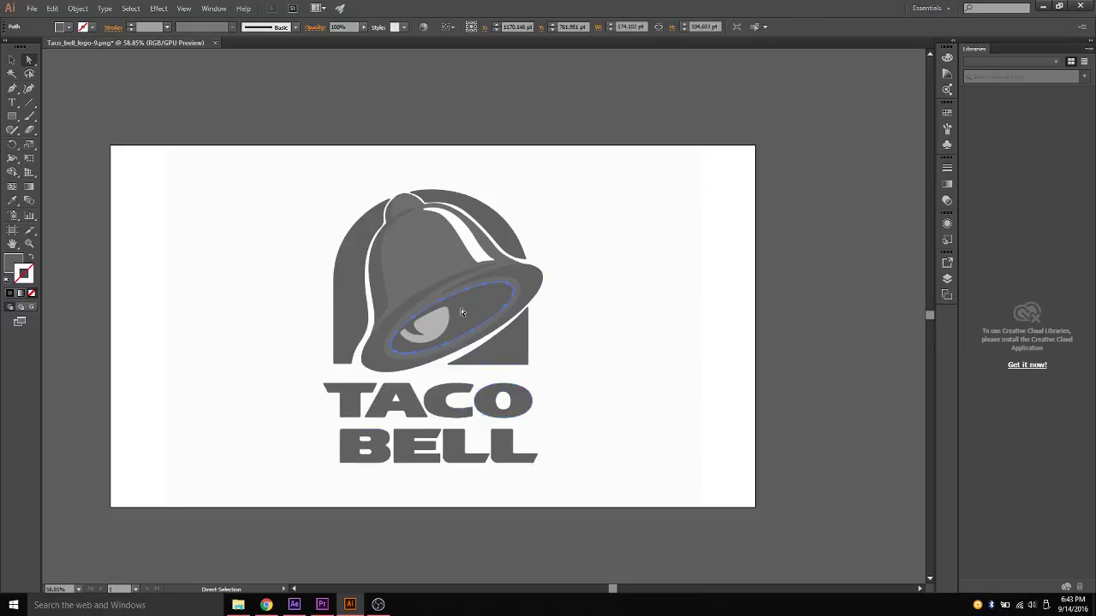
pyautogui.click(538, 278)
pyautogui.click(364, 248)
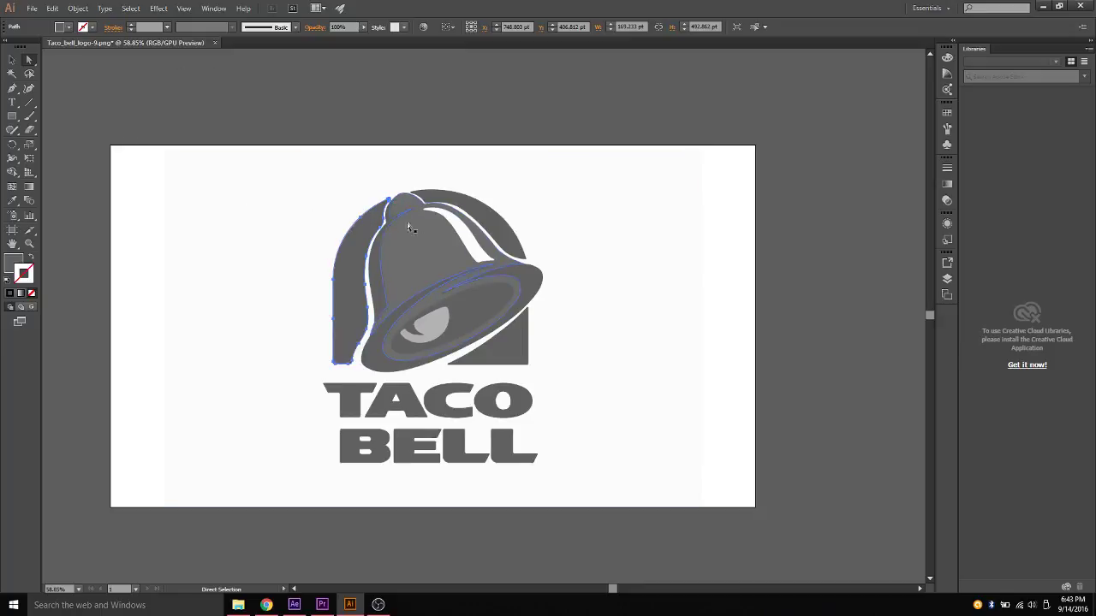
# Step: Save the traced artwork to the desktop as Taco_bell_logo-9.ai in the legacy Illustrator 8 format
pyautogui.click(32, 9)
pyautogui.click(92, 113)
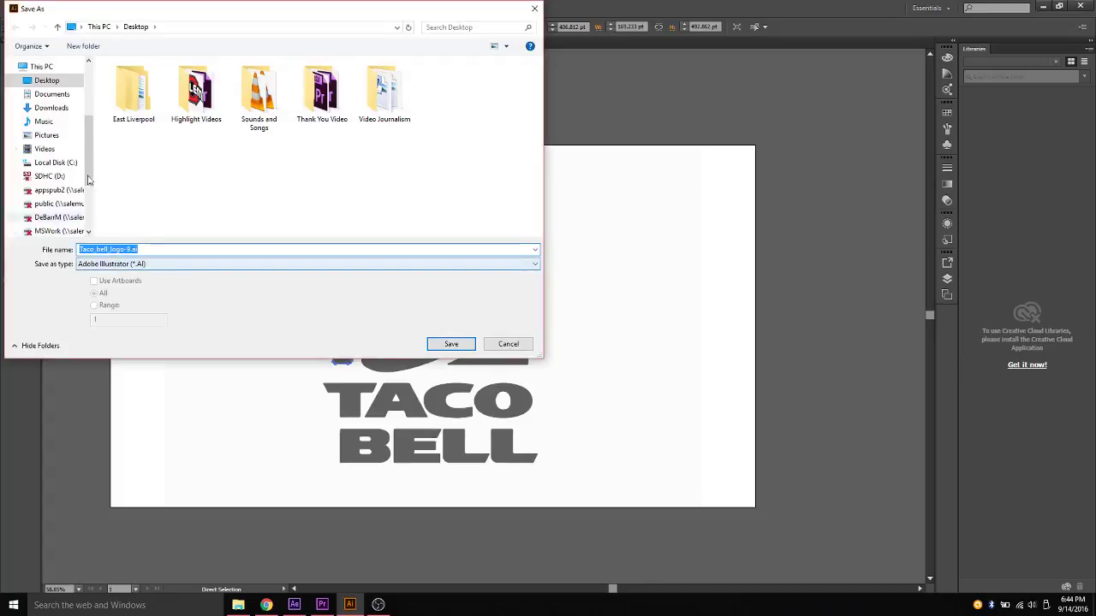
pyautogui.click(69, 81)
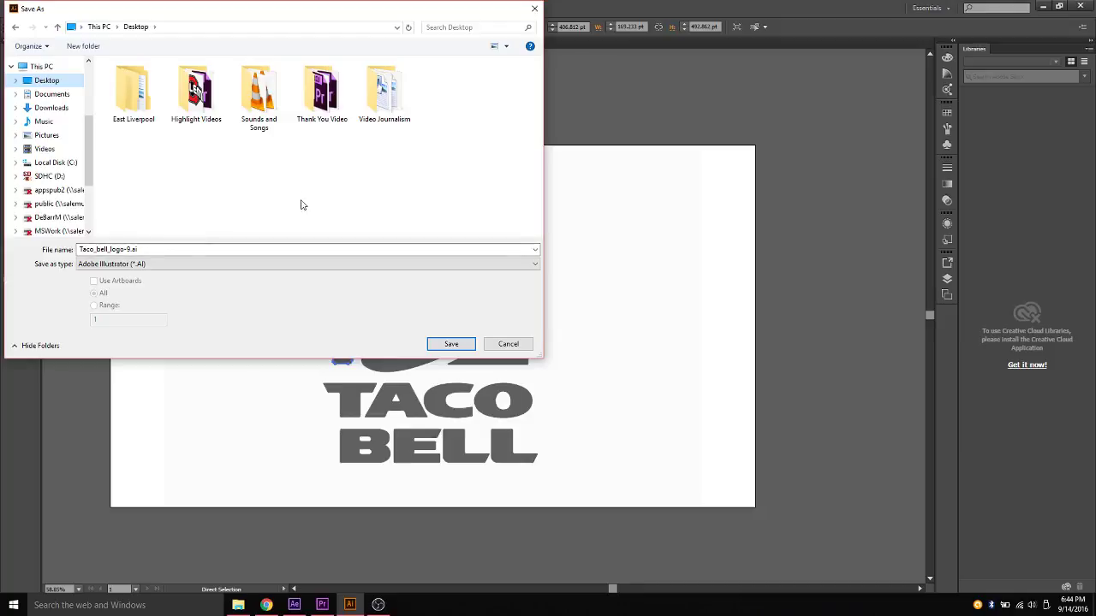
pyautogui.click(149, 249)
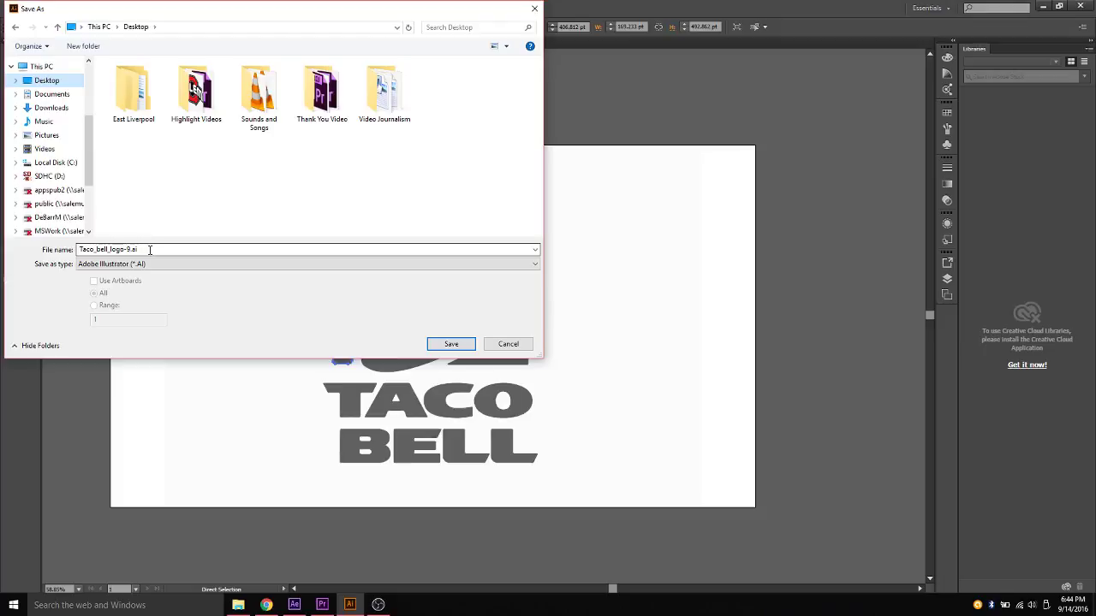
pyautogui.click(452, 344)
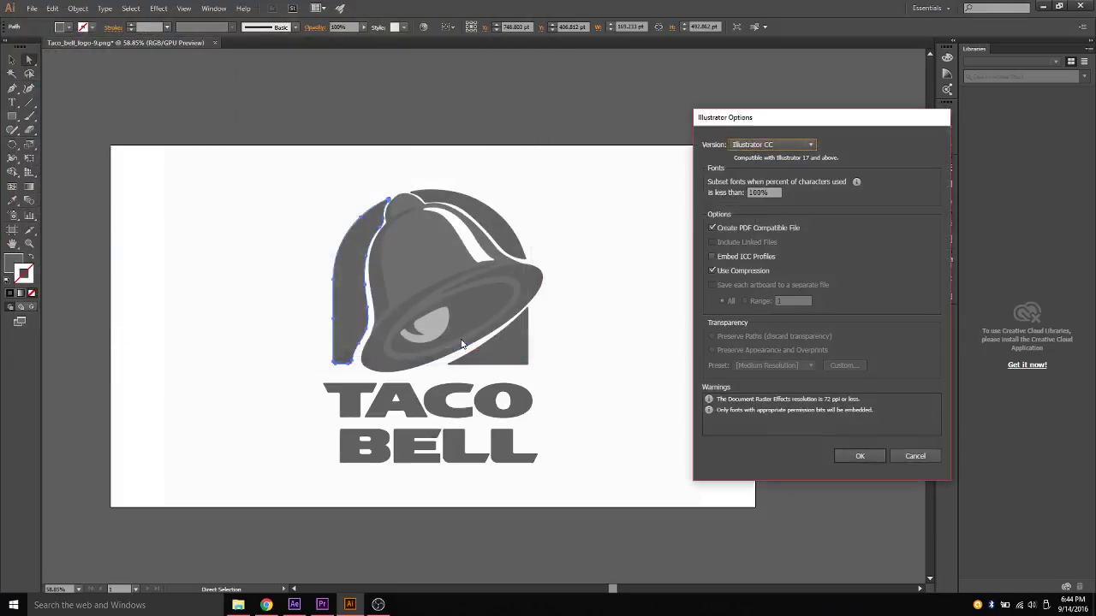
pyautogui.click(809, 147)
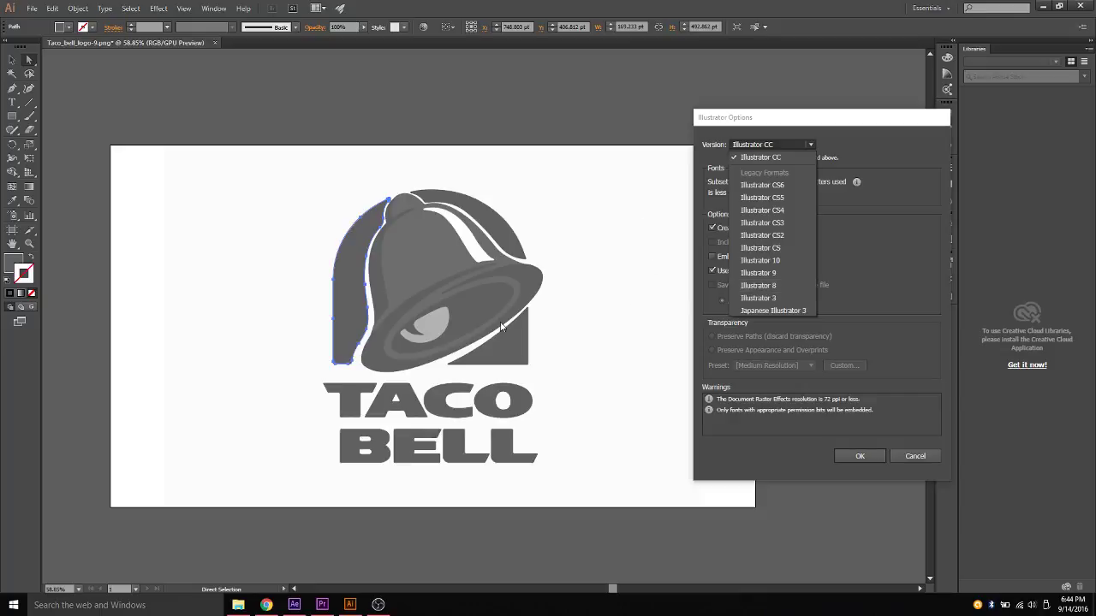
pyautogui.click(765, 285)
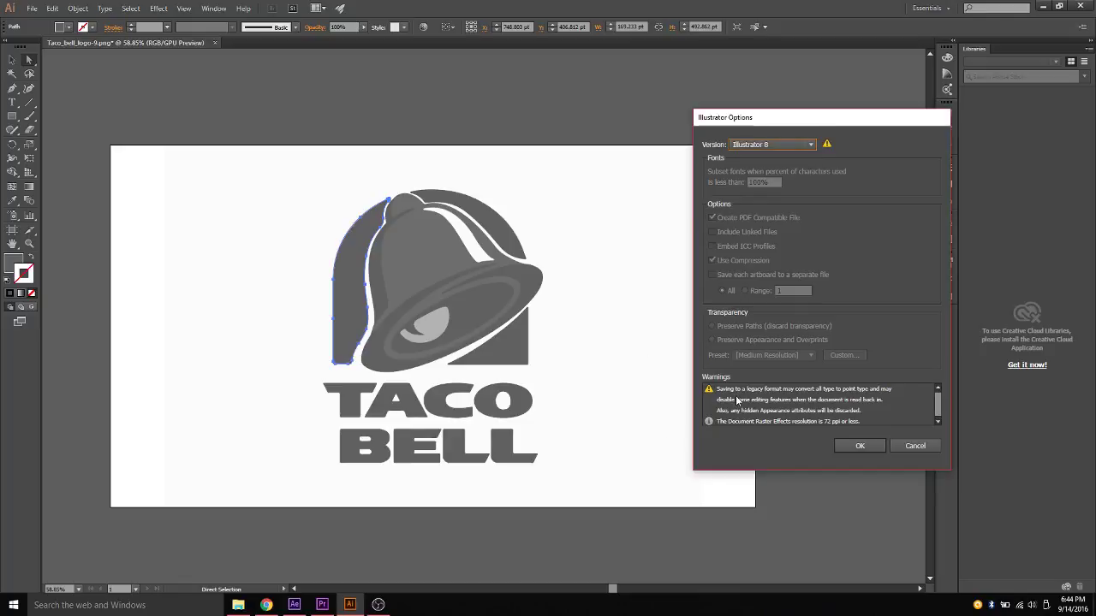
pyautogui.click(860, 445)
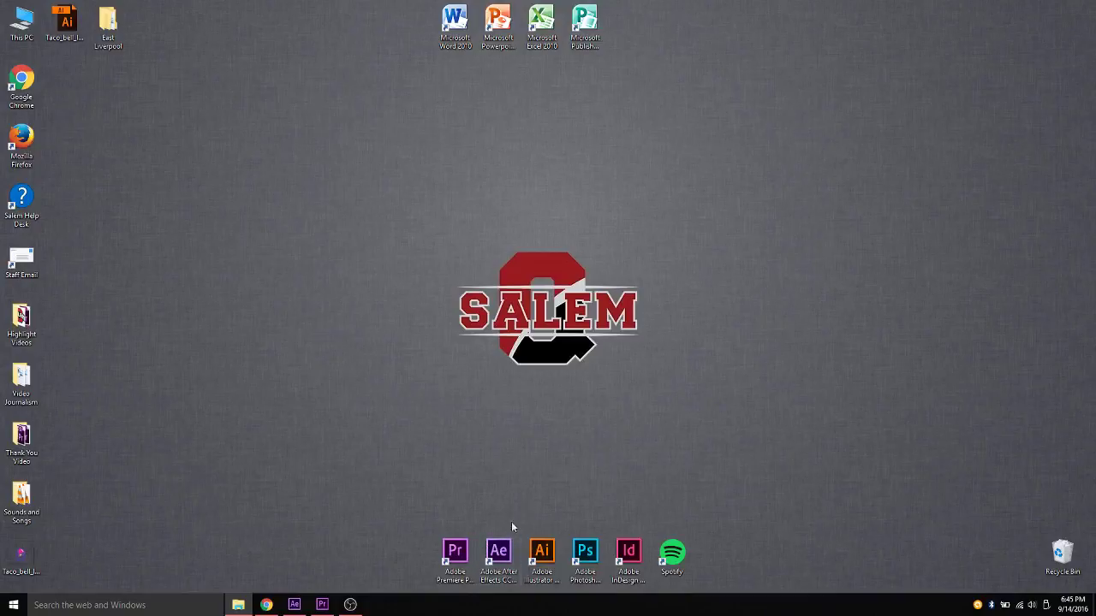
# Step: Switch to After Effects and, in a new project, create a MAXON Cinema 4D file named "taco bell logo" on the desktop
pyautogui.click(294, 605)
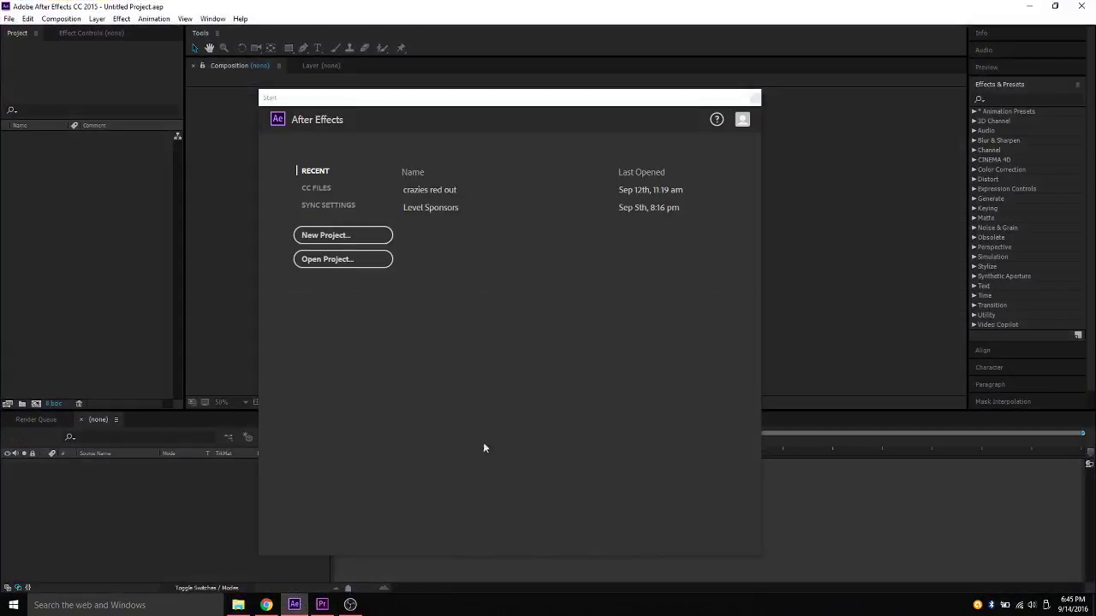
pyautogui.click(328, 238)
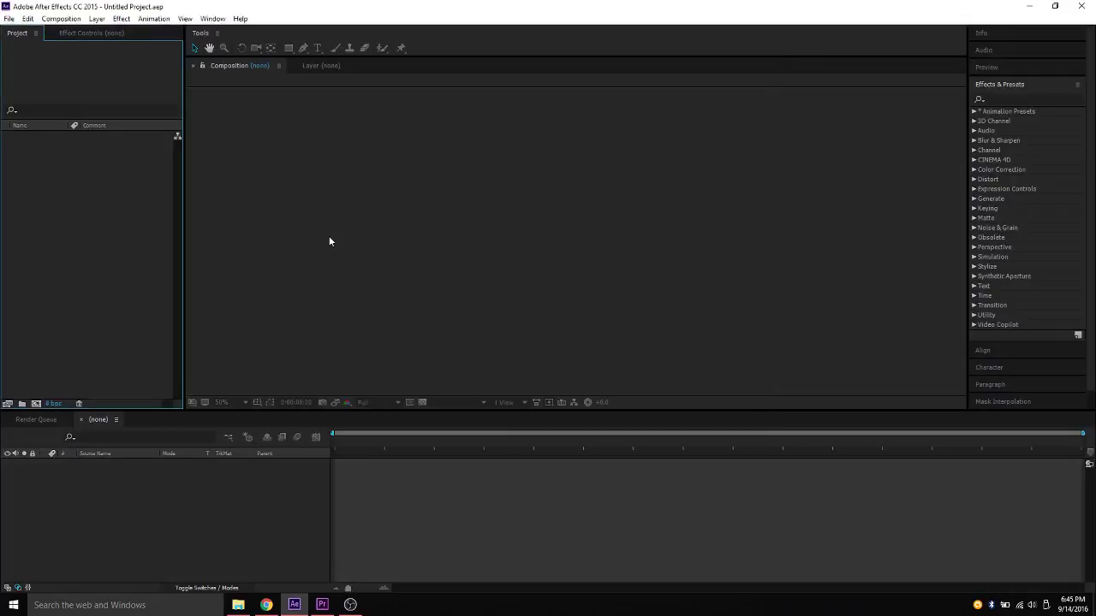
pyautogui.click(8, 18)
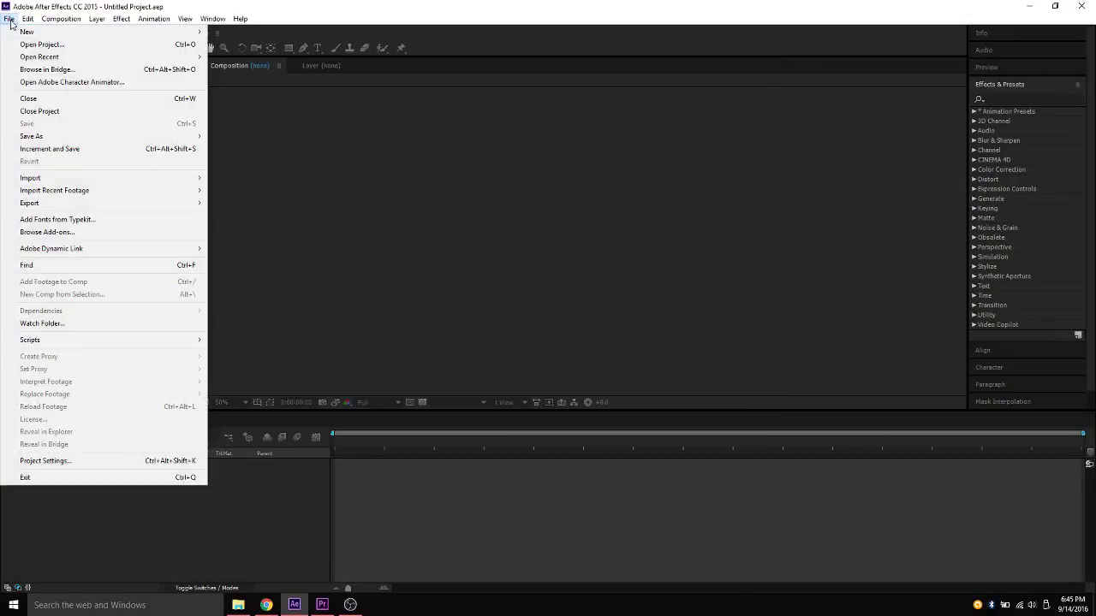
pyautogui.moveTo(82, 34)
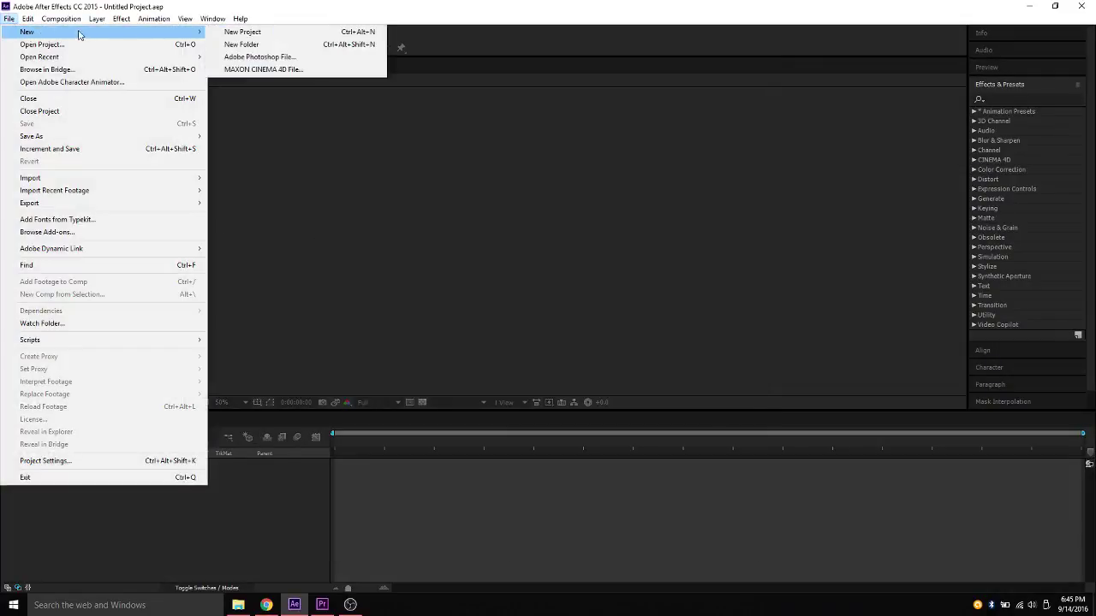
pyautogui.click(246, 68)
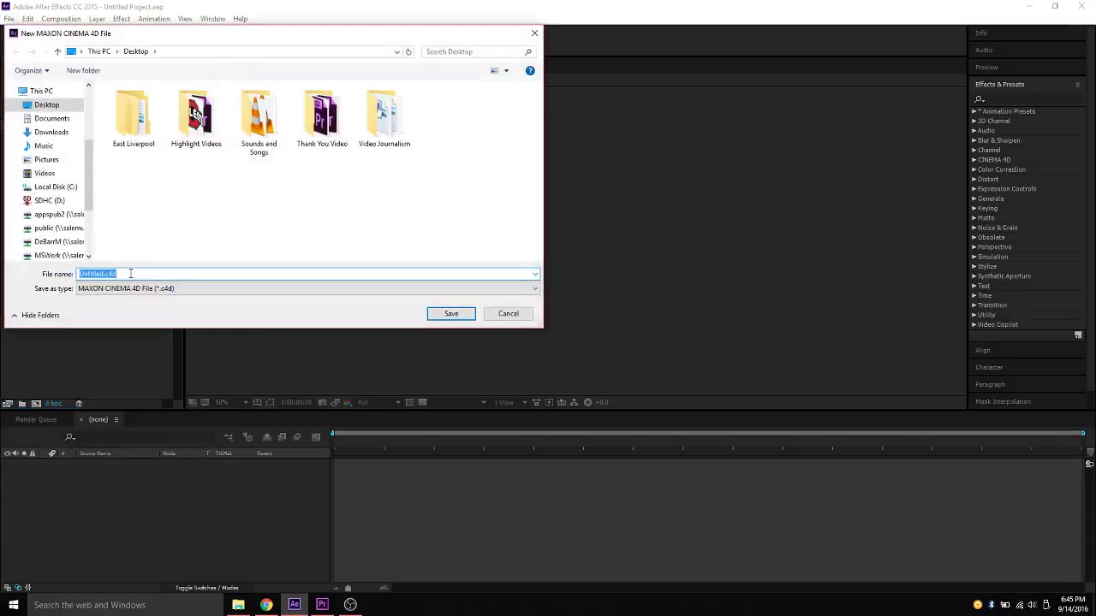
pyautogui.write('ta')
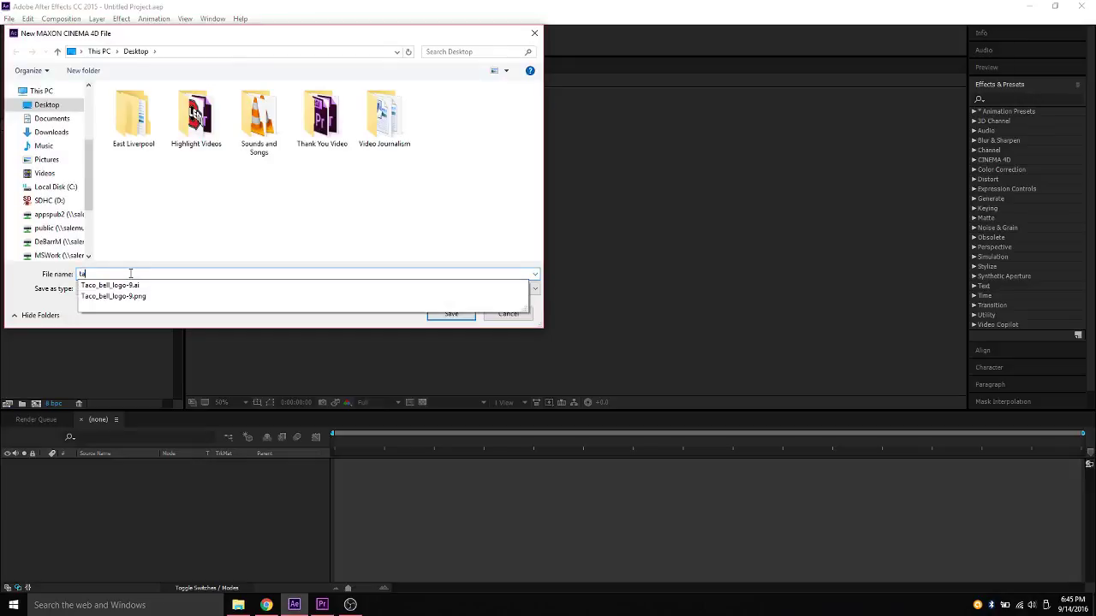
pyautogui.write('co ')
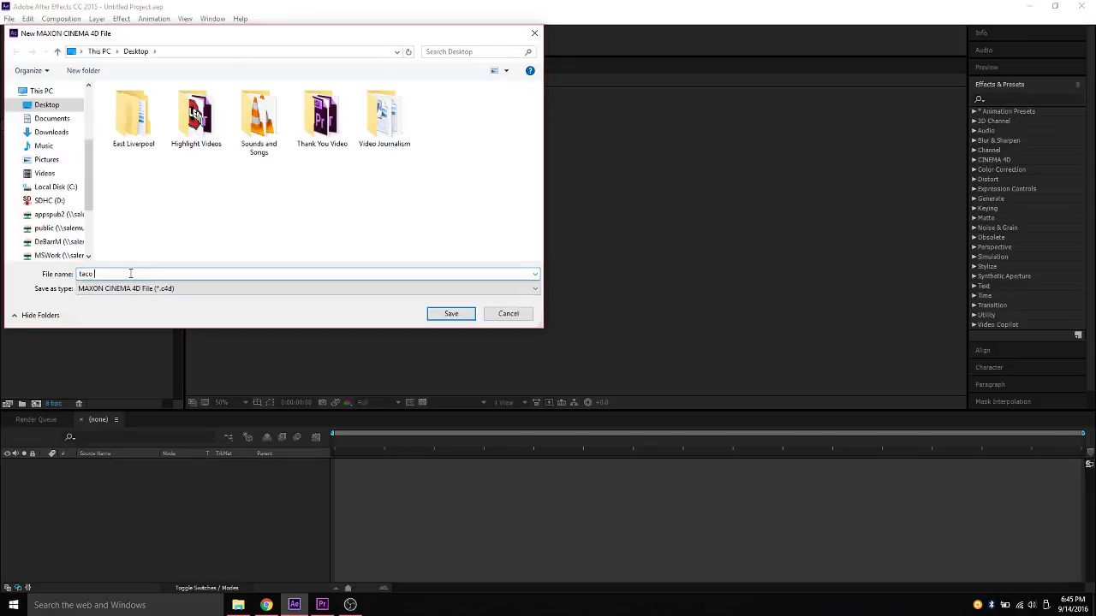
pyautogui.write('bell logo')
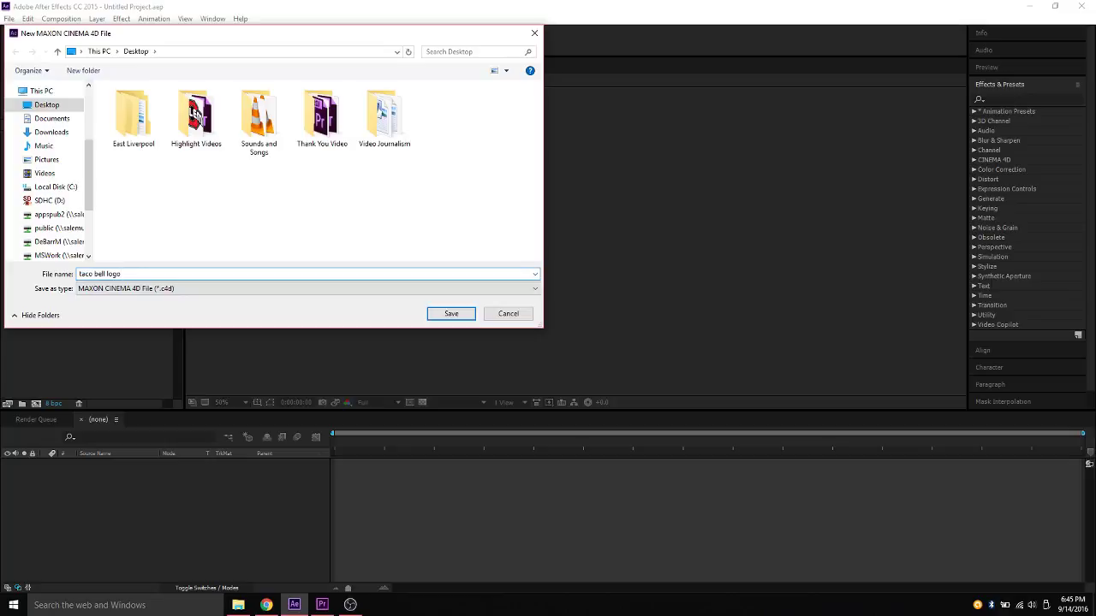
pyautogui.click(448, 314)
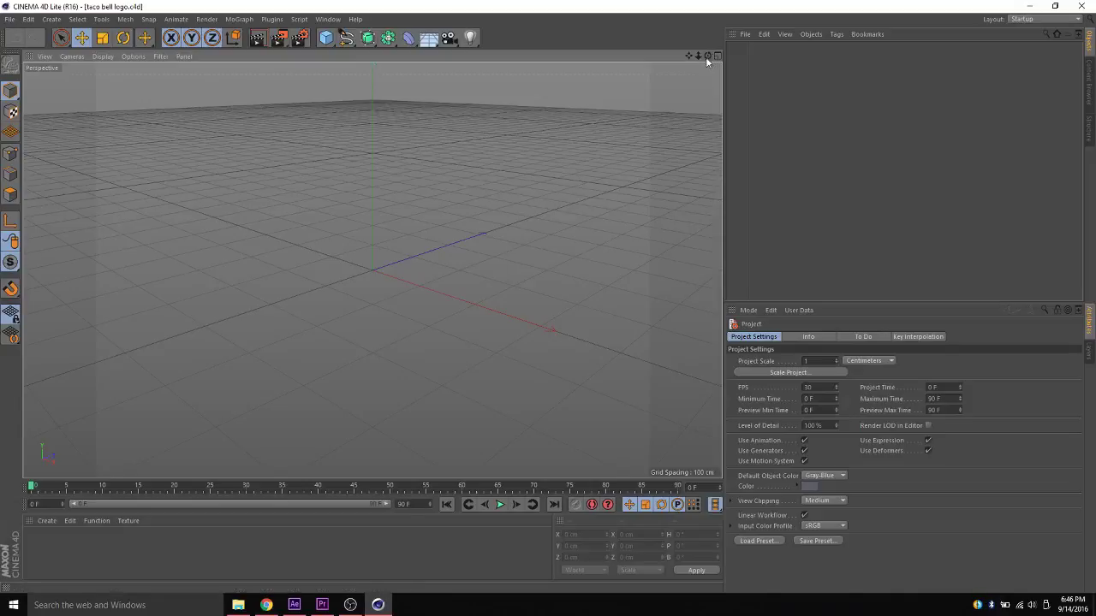
# Step: Merge Taco_bell_logo-9.ai from the desktop into the Cinema 4D scene at a scale of 1 centimeter and deselect it
pyautogui.moveTo(711, 55); pyautogui.dragTo(1018, 90)
pyautogui.moveTo(372, 270); pyautogui.dragTo(372, 272)
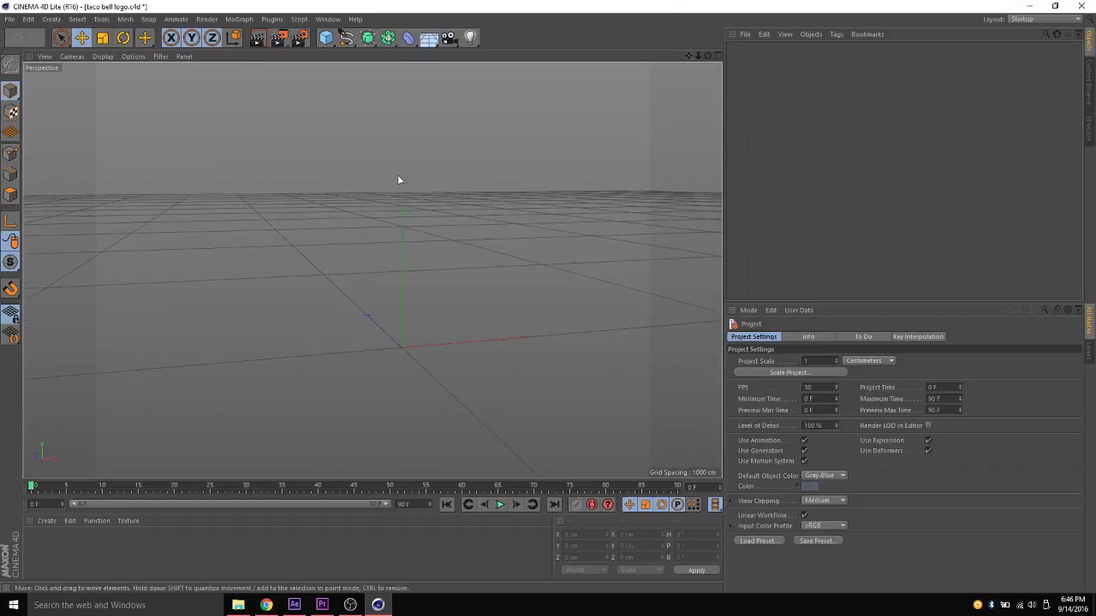
pyautogui.click(745, 35)
pyautogui.click(754, 53)
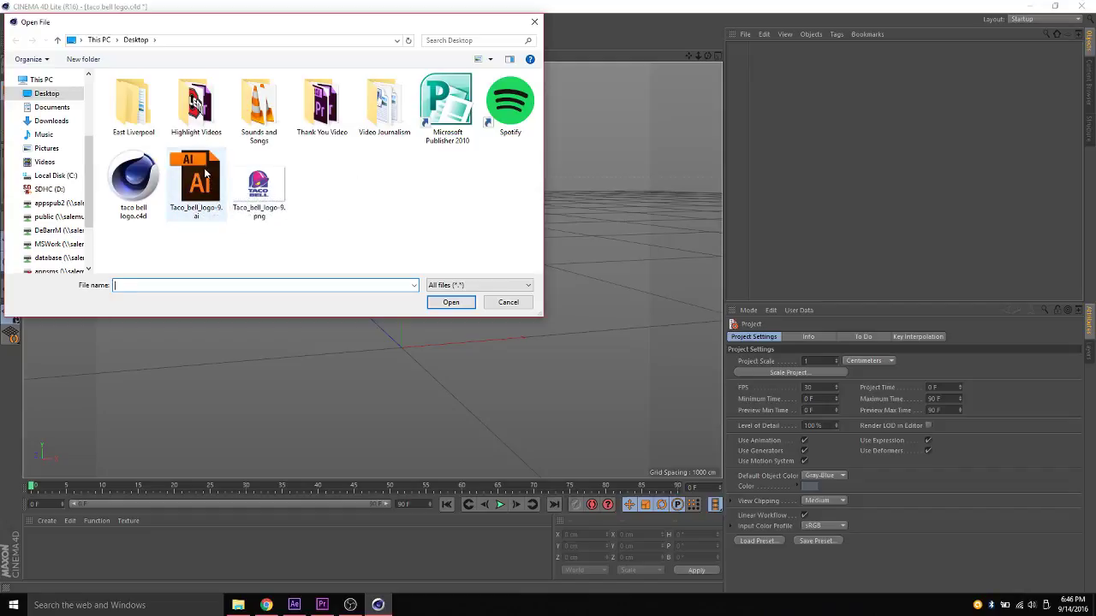
pyautogui.doubleClick(204, 173)
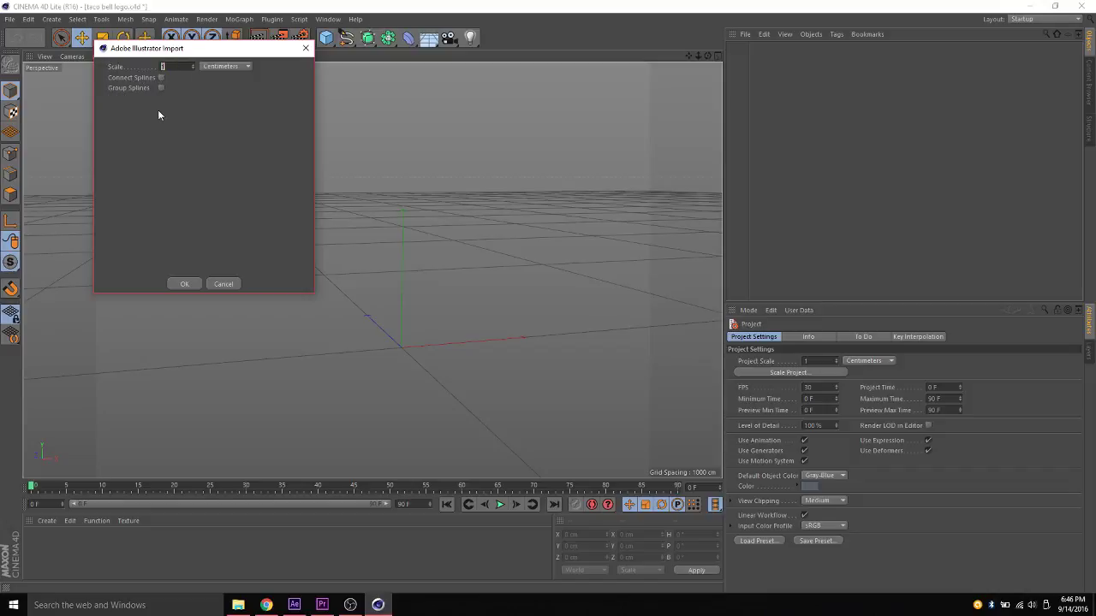
pyautogui.click(190, 283)
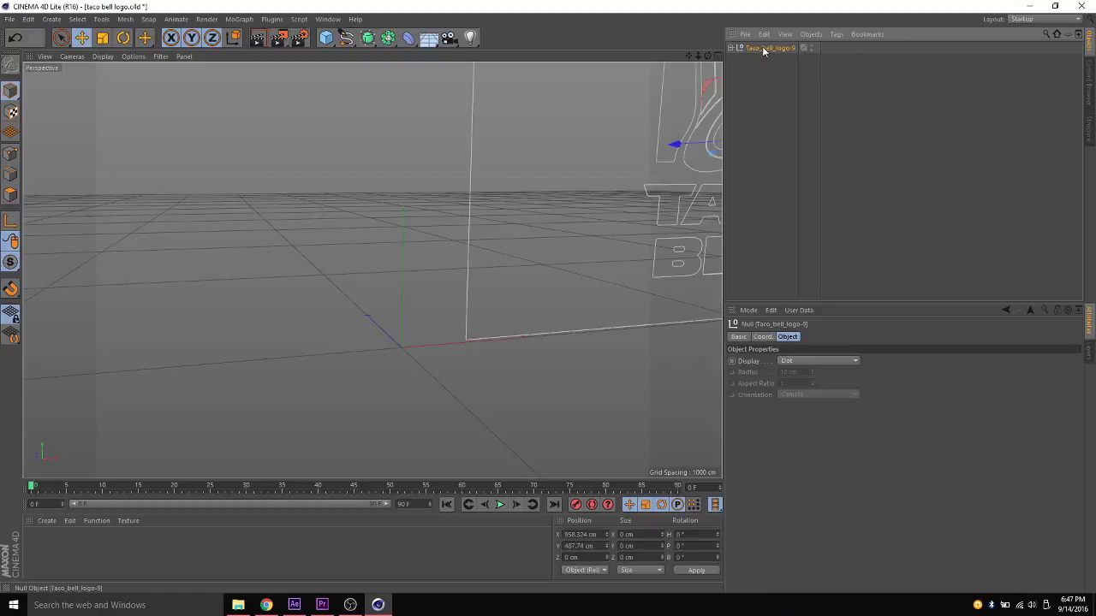
pyautogui.click(760, 108)
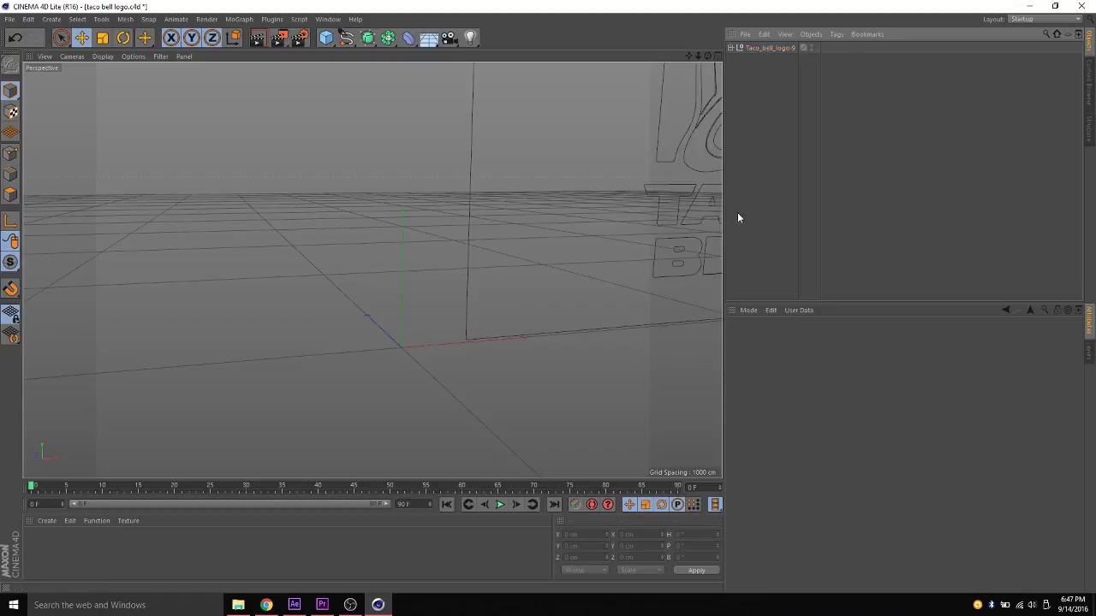
# Step: Set the Taco_bell_logo-9 null's X and Y positions to 0 cm so the logo sits at the world origin
pyautogui.click(767, 49)
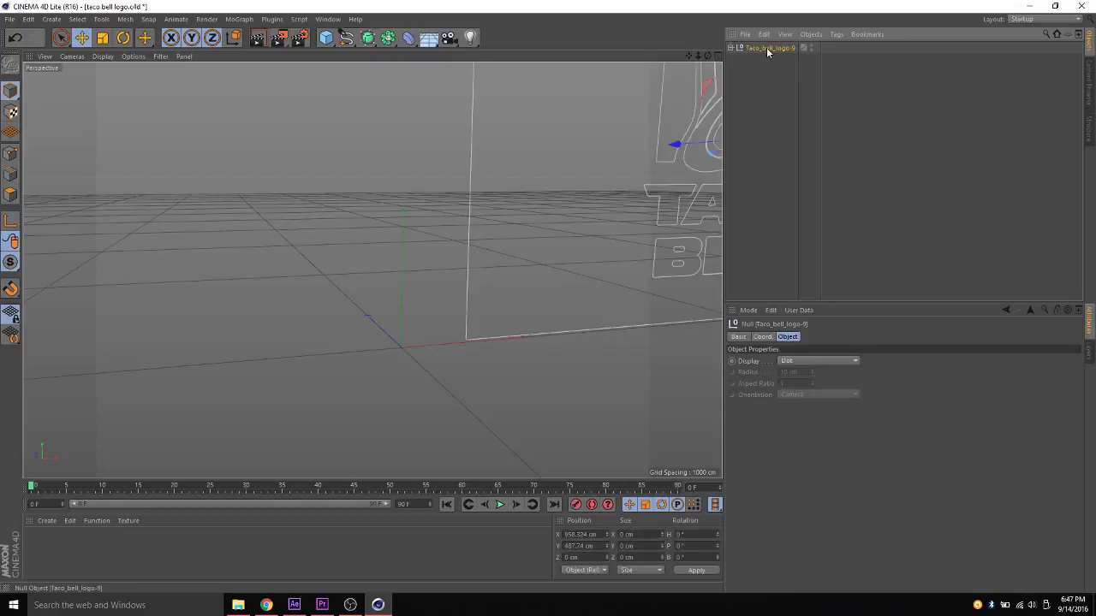
pyautogui.click(763, 338)
pyautogui.click(768, 361)
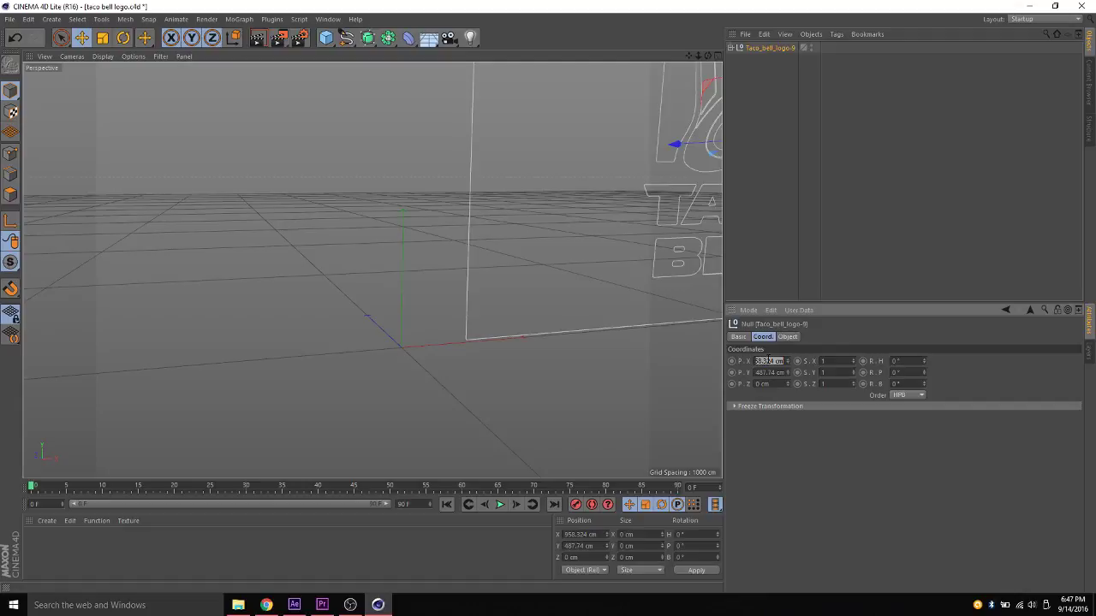
pyautogui.write('0')
pyautogui.click(767, 373)
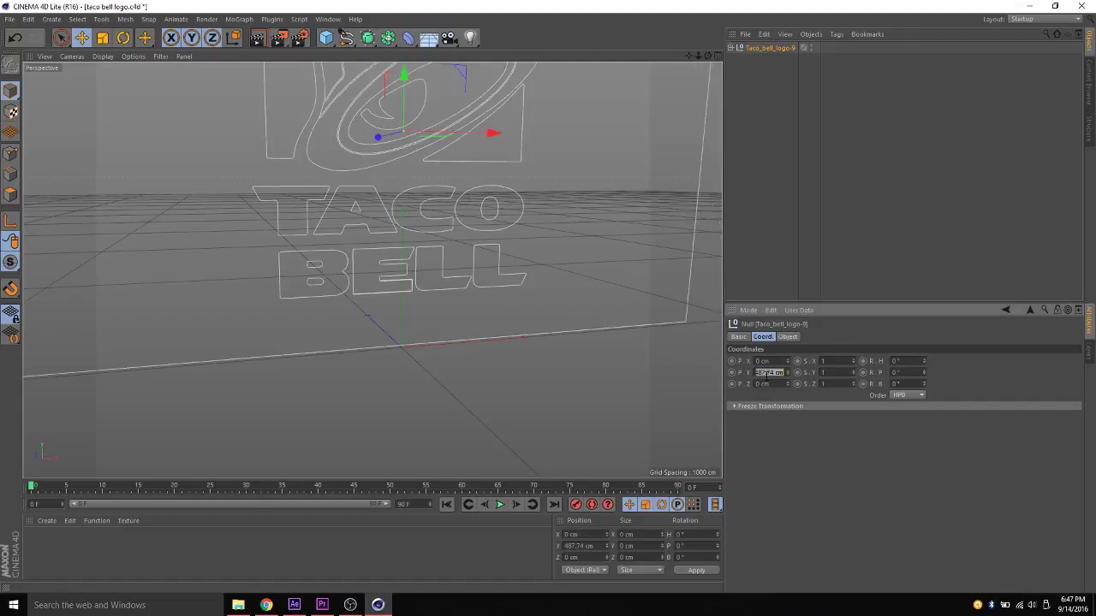
pyautogui.write('0')
pyautogui.click(775, 362)
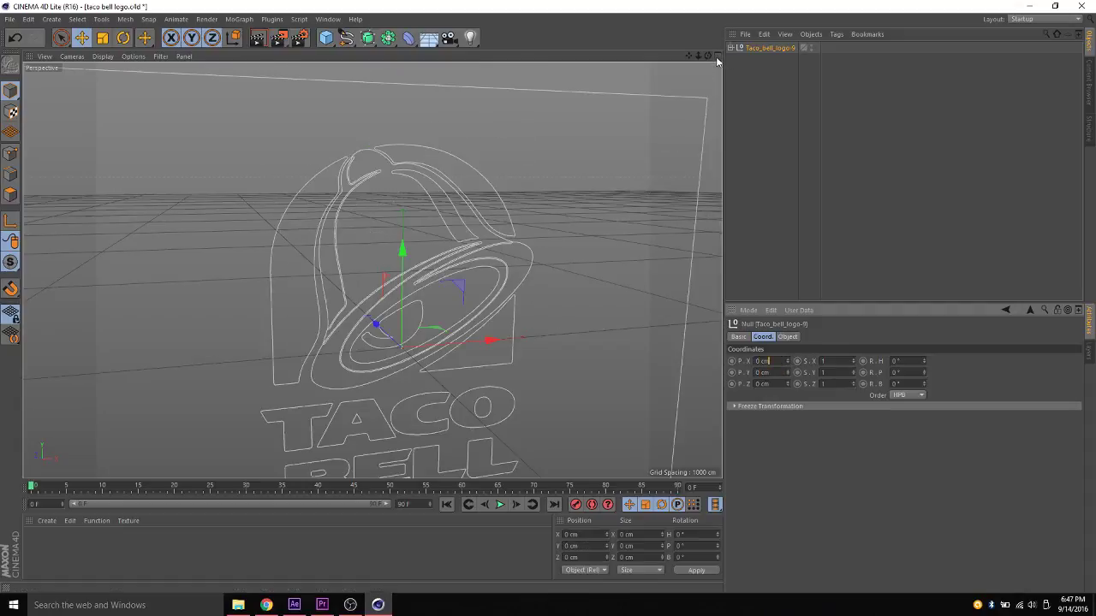
pyautogui.moveTo(707, 58); pyautogui.dragTo(582, 171)
pyautogui.moveTo(689, 57); pyautogui.dragTo(706, 75)
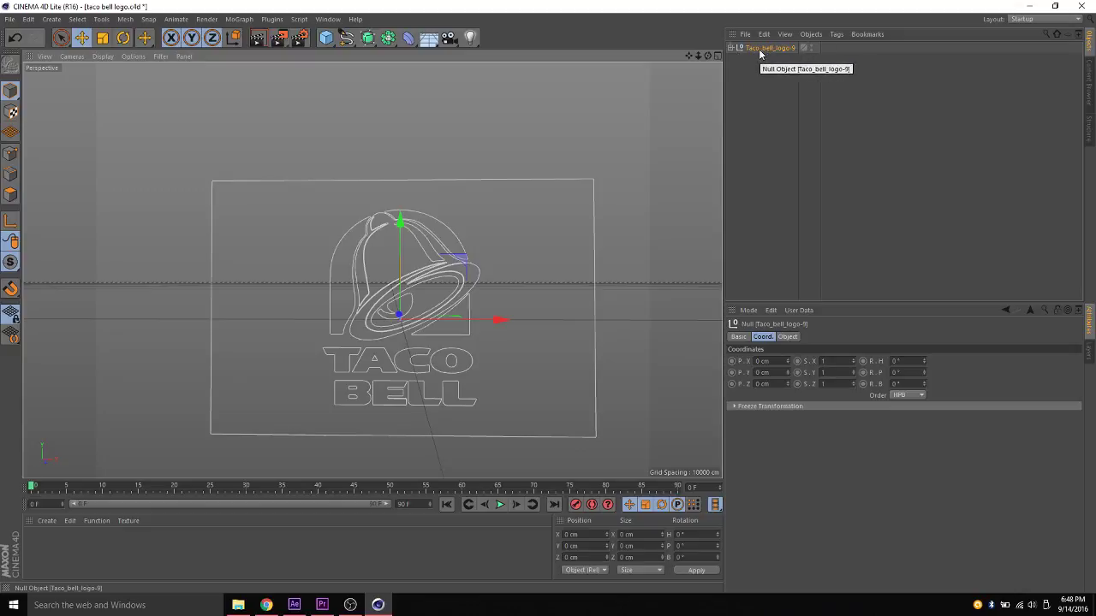
# Step: Expand the Taco_bell_logo-9 null and delete Path 1, the rectangular frame around the logo
pyautogui.click(731, 49)
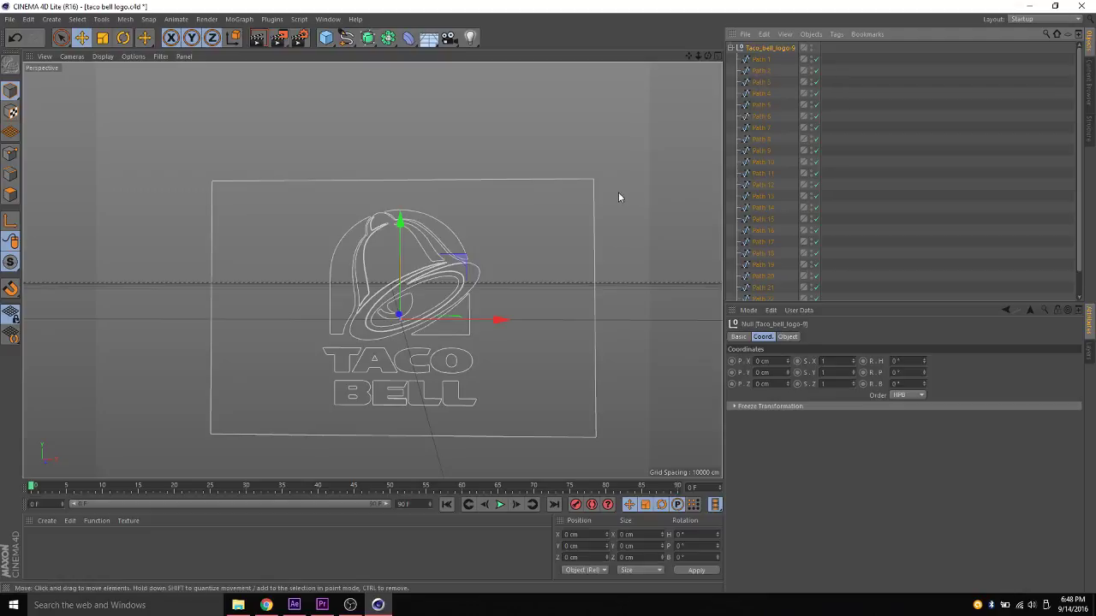
pyautogui.click(760, 61)
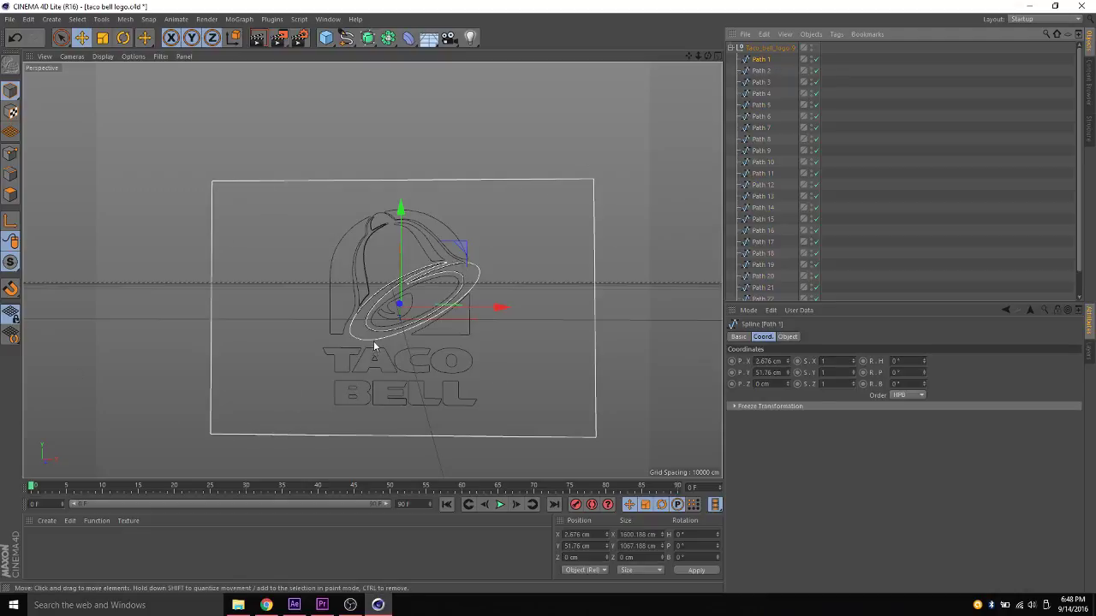
pyautogui.press('Delete')
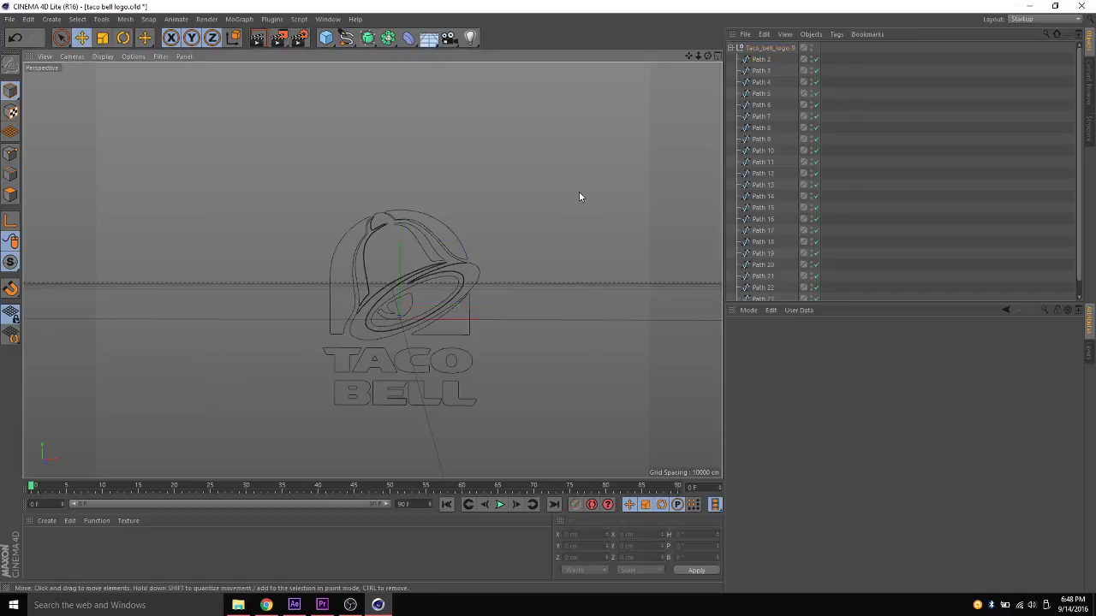
# Step: Examine Path 2 through Path 6 one by one, comparing their shapes with the Taco Bell reference image in Chrome
pyautogui.click(761, 61)
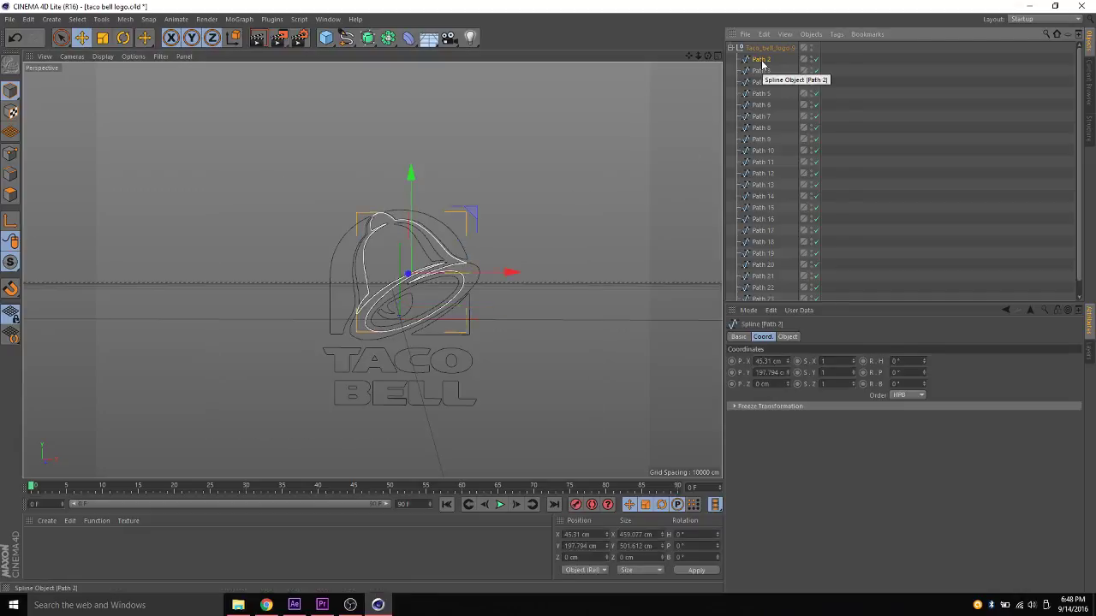
pyautogui.click(761, 71)
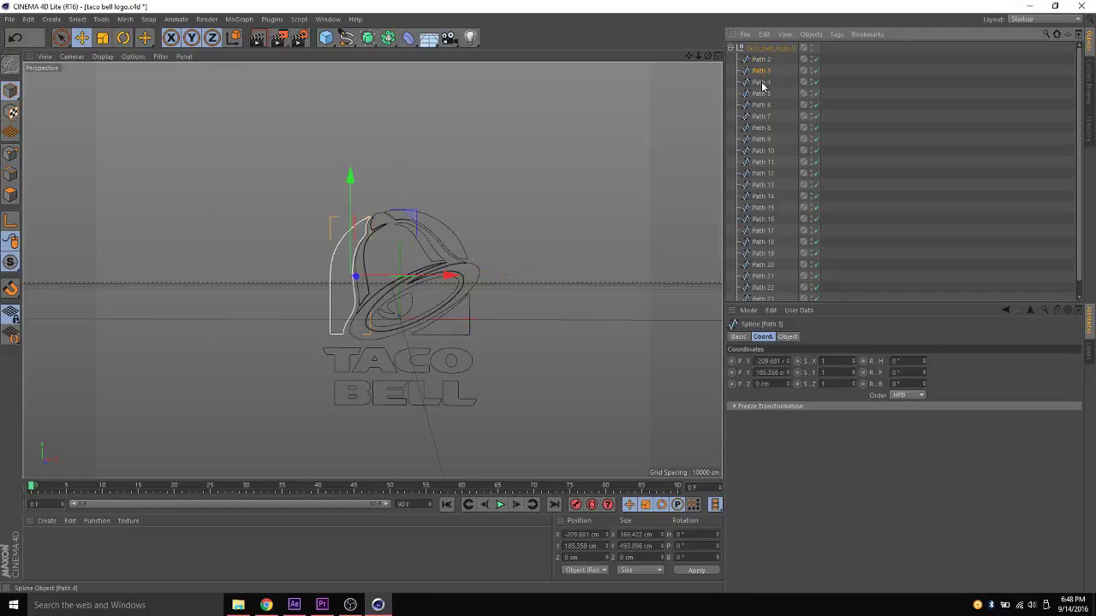
pyautogui.click(761, 83)
pyautogui.click(762, 94)
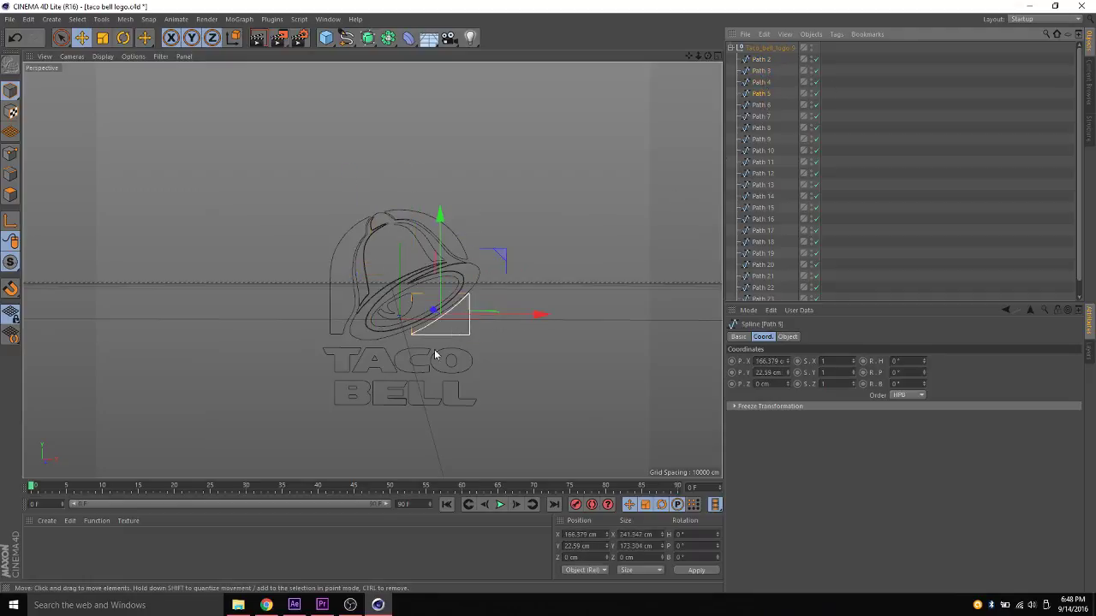
pyautogui.click(270, 605)
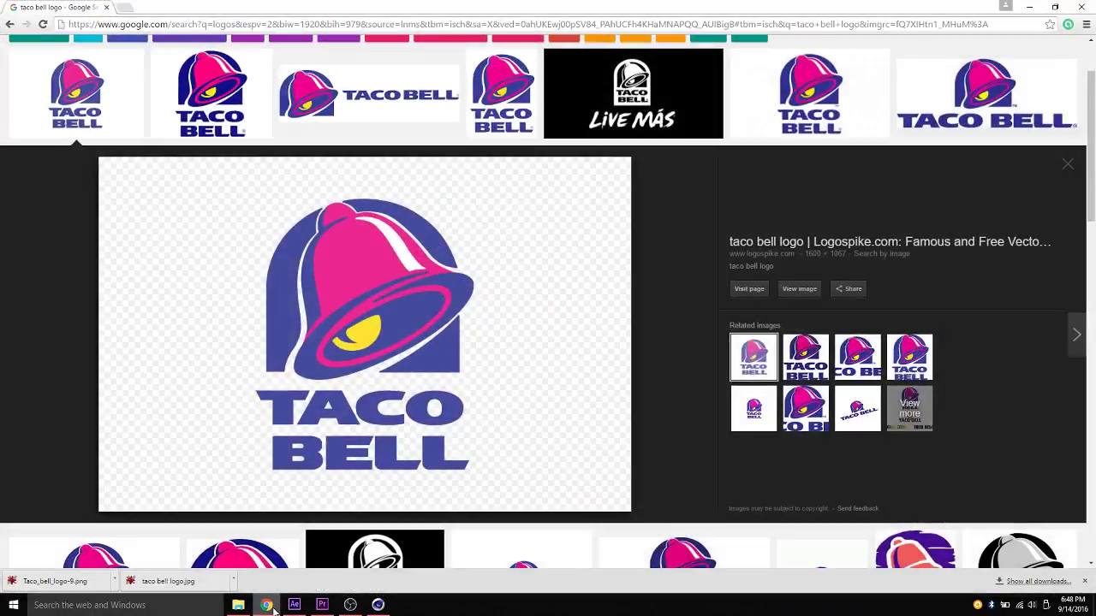
pyautogui.click(268, 605)
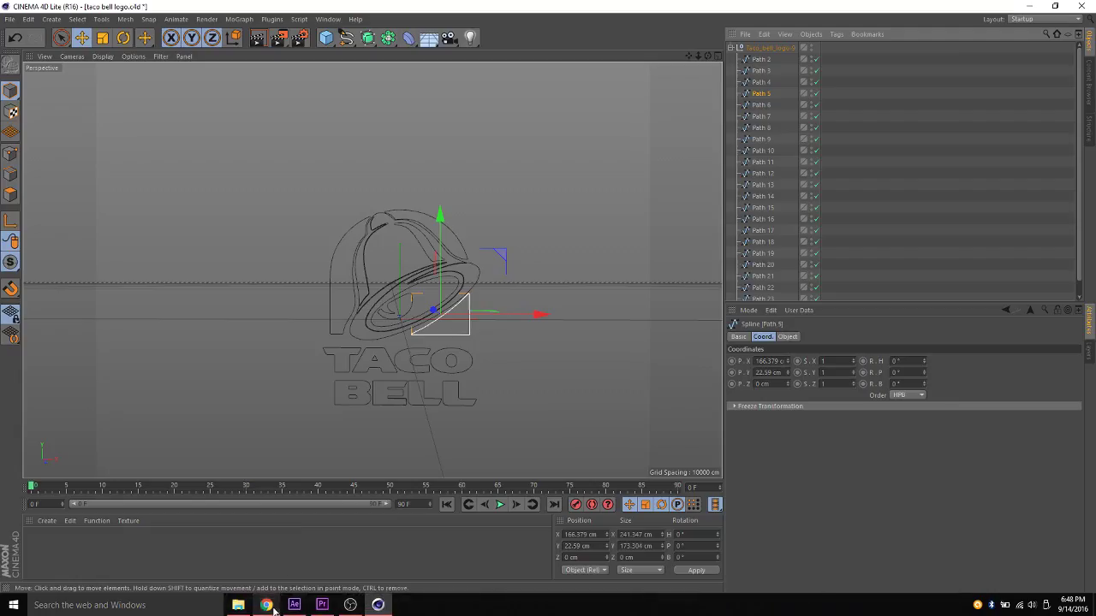
pyautogui.click(761, 104)
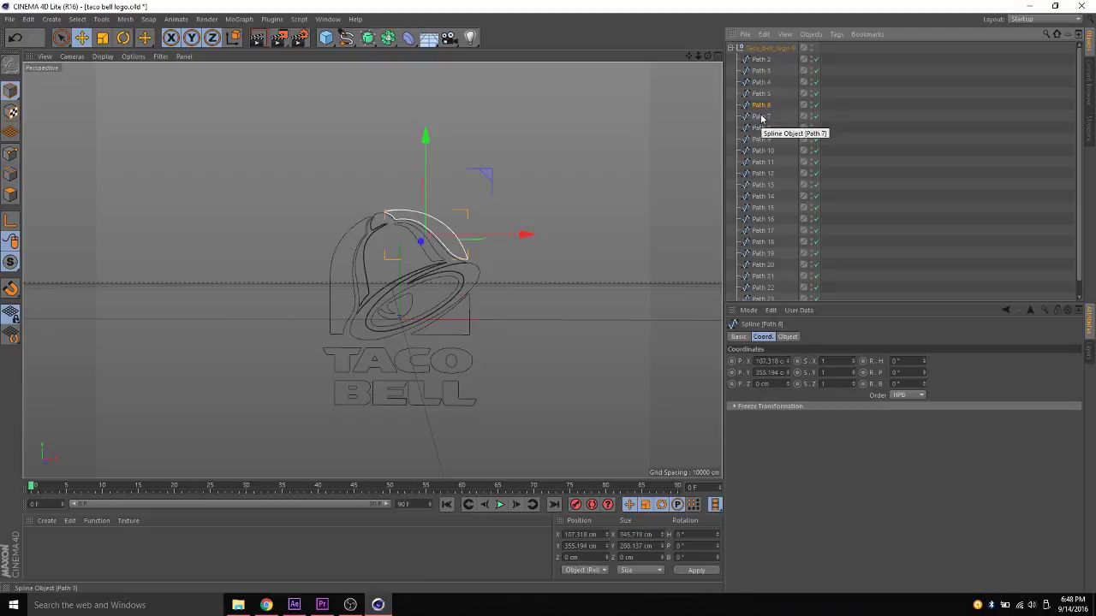
# Step: Delete Path 7 and Path 8, the outer outlines of the letters B and O
pyautogui.click(761, 117)
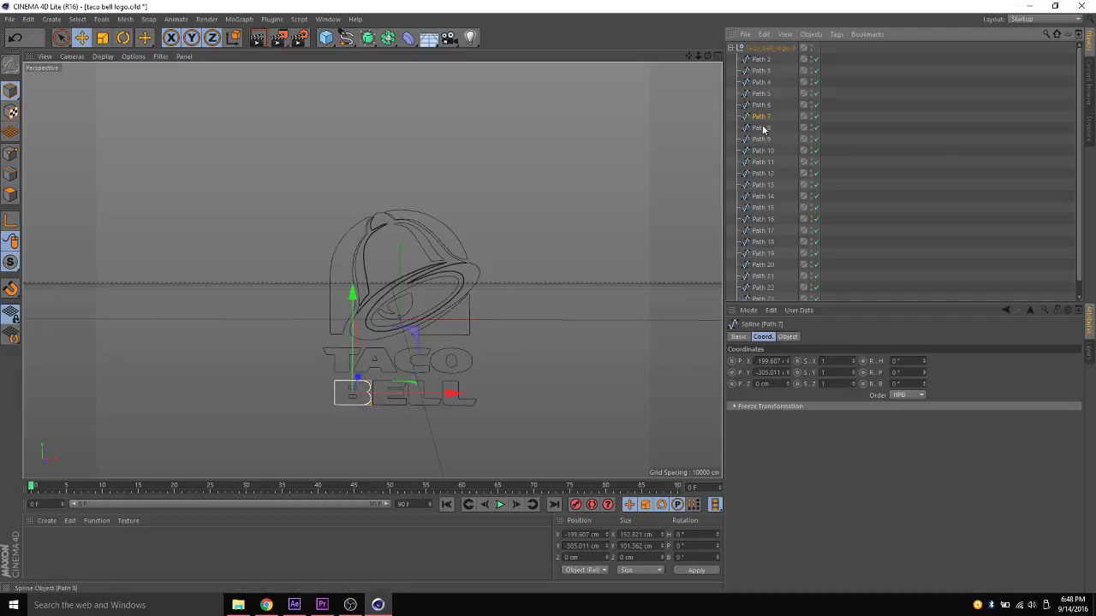
pyautogui.press('Delete')
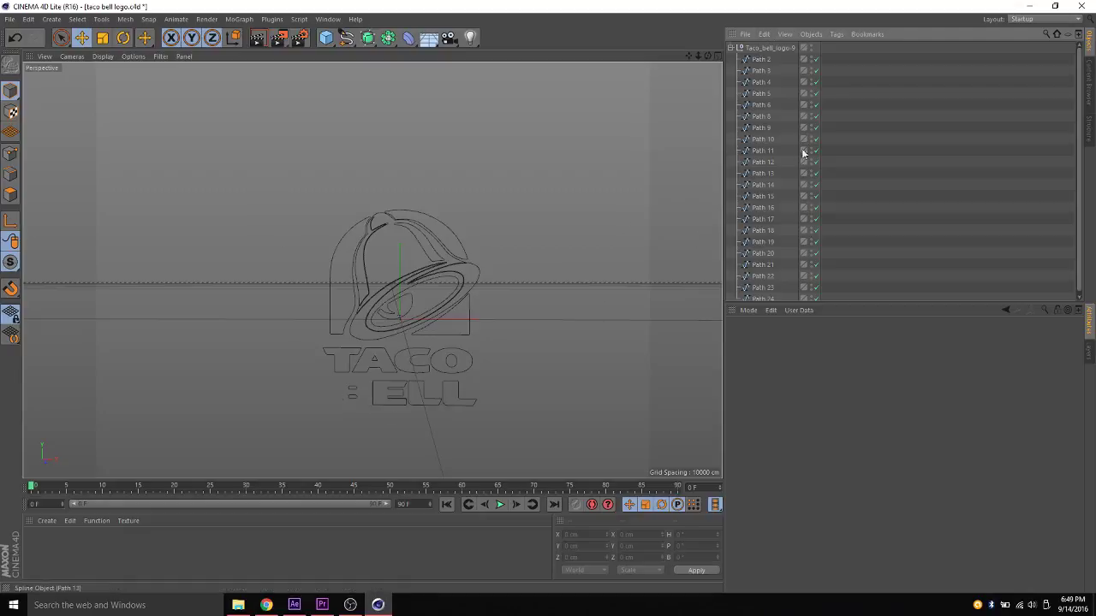
pyautogui.click(761, 83)
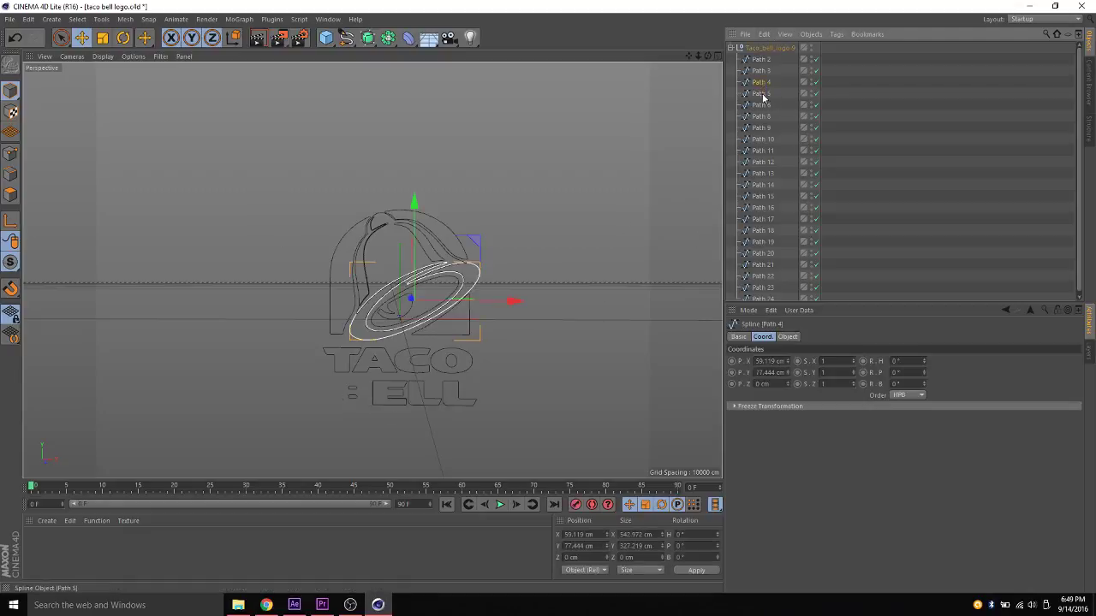
pyautogui.click(762, 94)
pyautogui.click(762, 107)
pyautogui.click(764, 116)
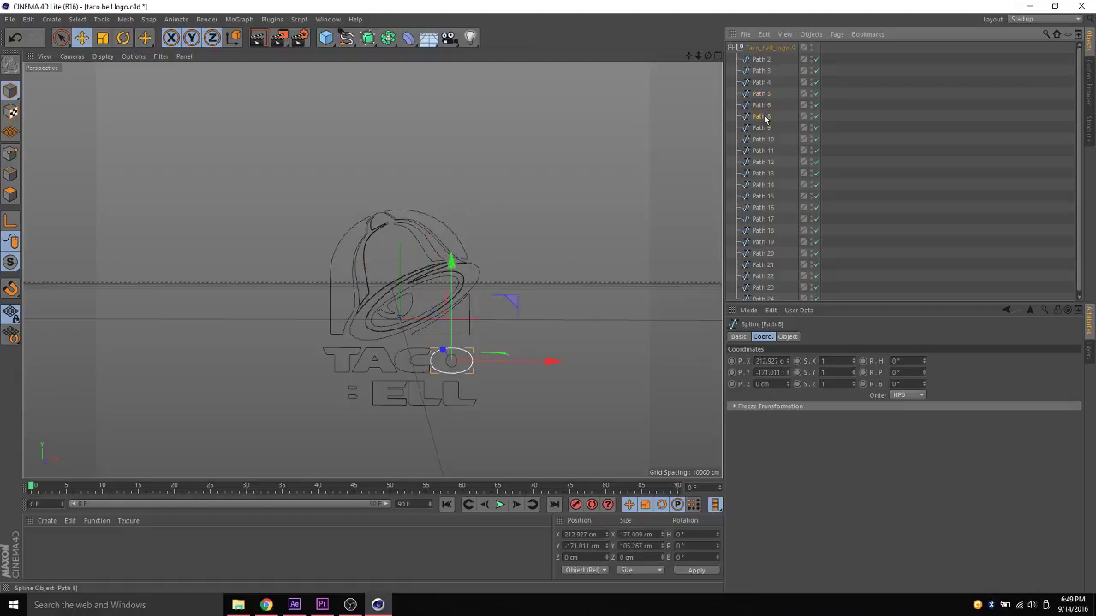
pyautogui.press('Delete')
# Step: Delete Path 10 and Path 12, the outlines of the letters E and C, keeping bell shape Path 11
pyautogui.click(764, 130)
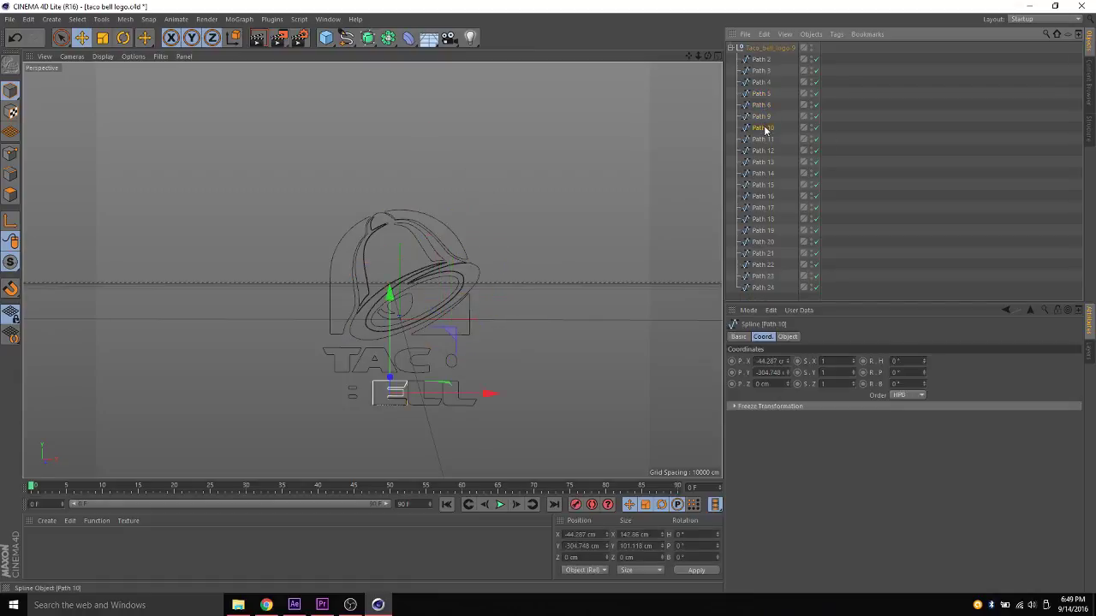
pyautogui.press('Delete')
pyautogui.click(764, 130)
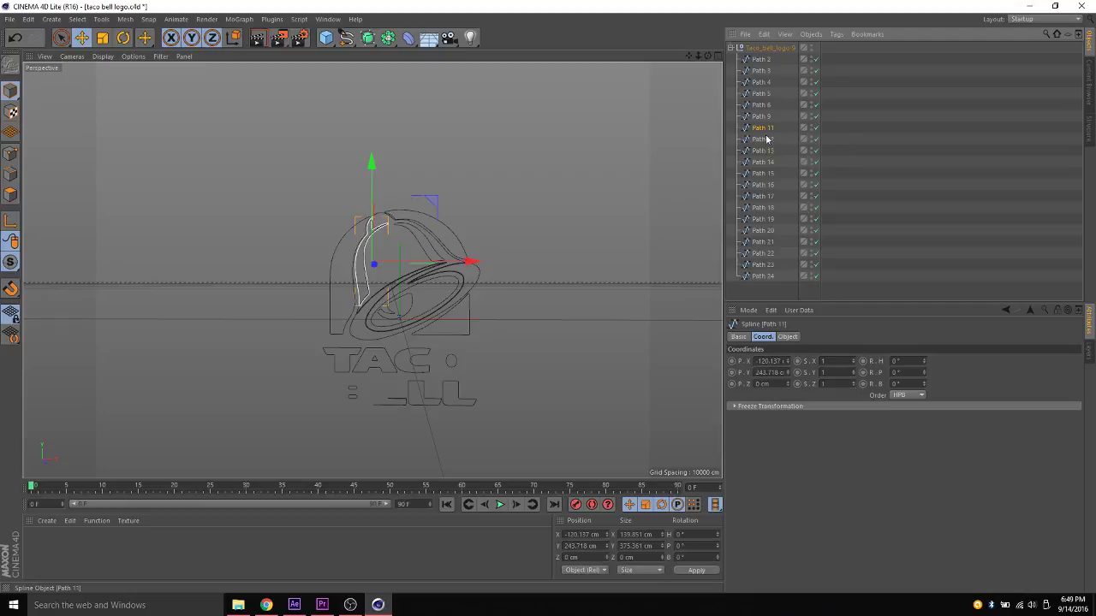
pyautogui.click(765, 139)
pyautogui.press('Delete')
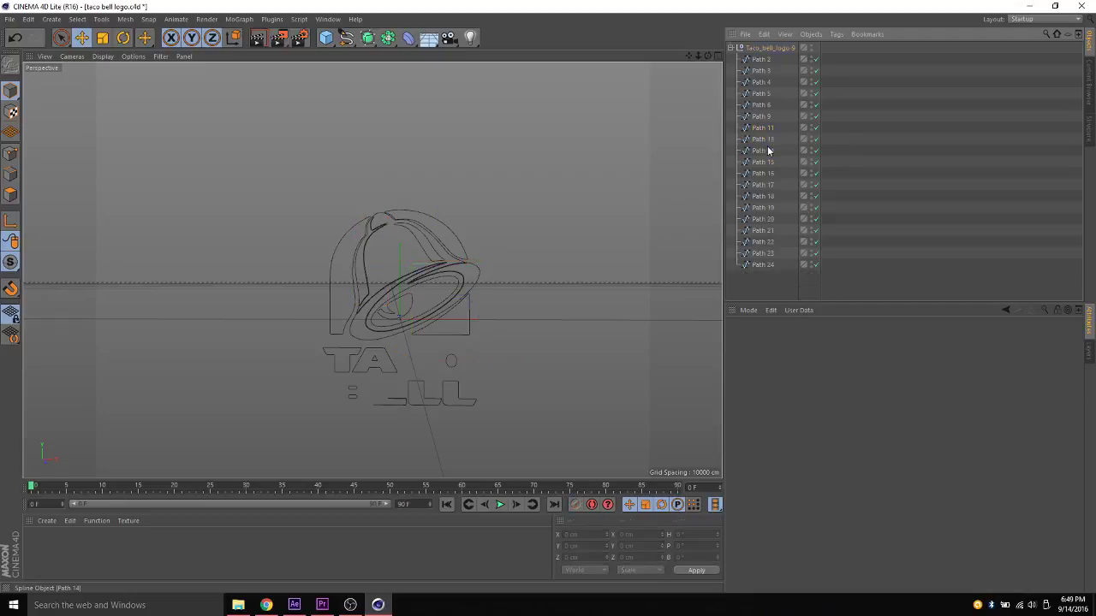
# Step: Delete Path 13 through Path 17, covering the T, both Ls and the leftover E pieces
pyautogui.click(765, 139)
pyautogui.press('Delete')
pyautogui.click(767, 142)
pyautogui.press('Delete')
pyautogui.click(763, 140)
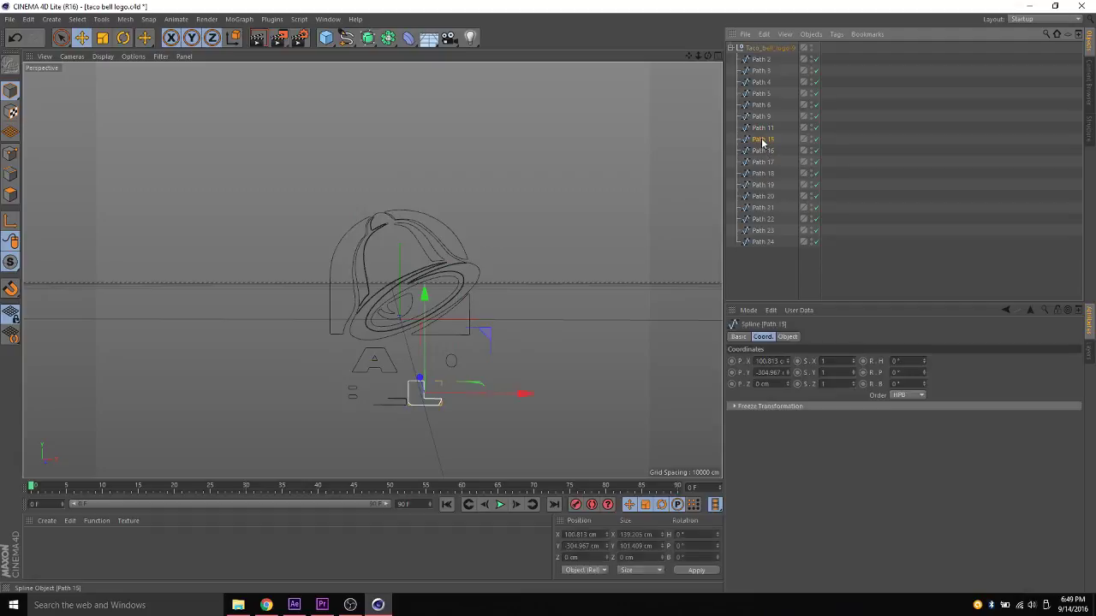
pyautogui.press('Delete')
pyautogui.click(762, 147)
pyautogui.press('Delete')
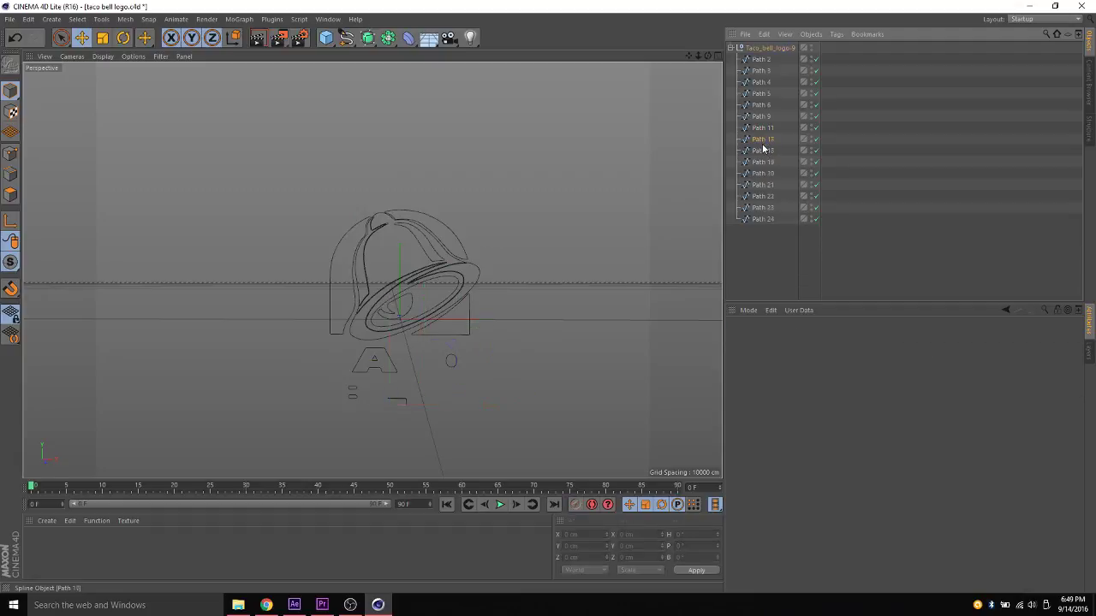
pyautogui.click(762, 140)
pyautogui.press('Delete')
# Step: Delete Path 20 through Path 23, the inner cutouts of the B, O and A, keeping Path 18 and Path 19
pyautogui.click(762, 140)
pyautogui.click(763, 151)
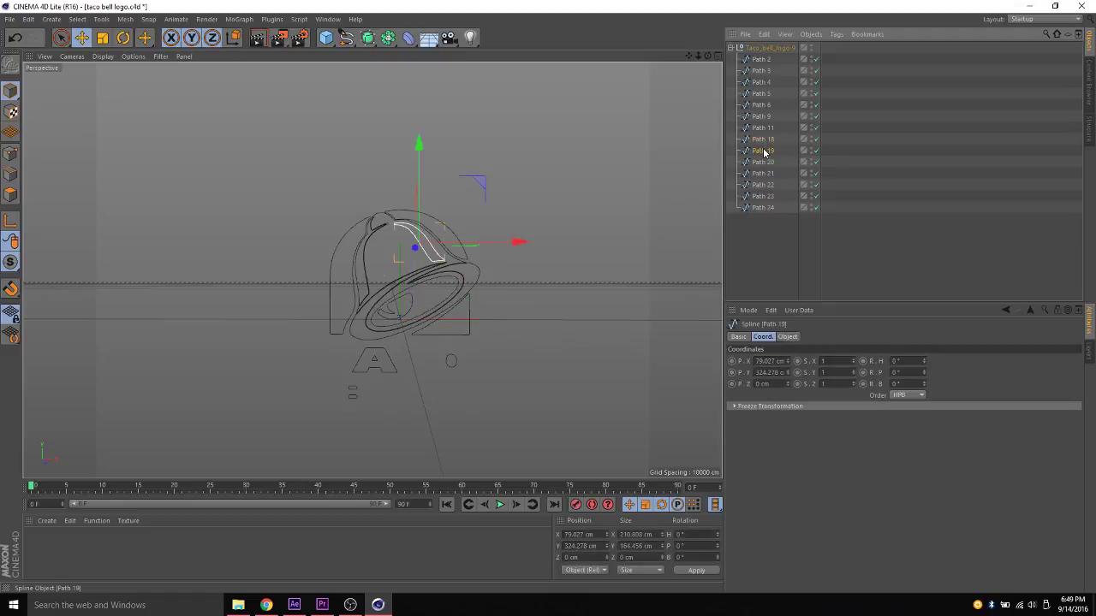
pyautogui.click(764, 162)
pyautogui.press('Delete')
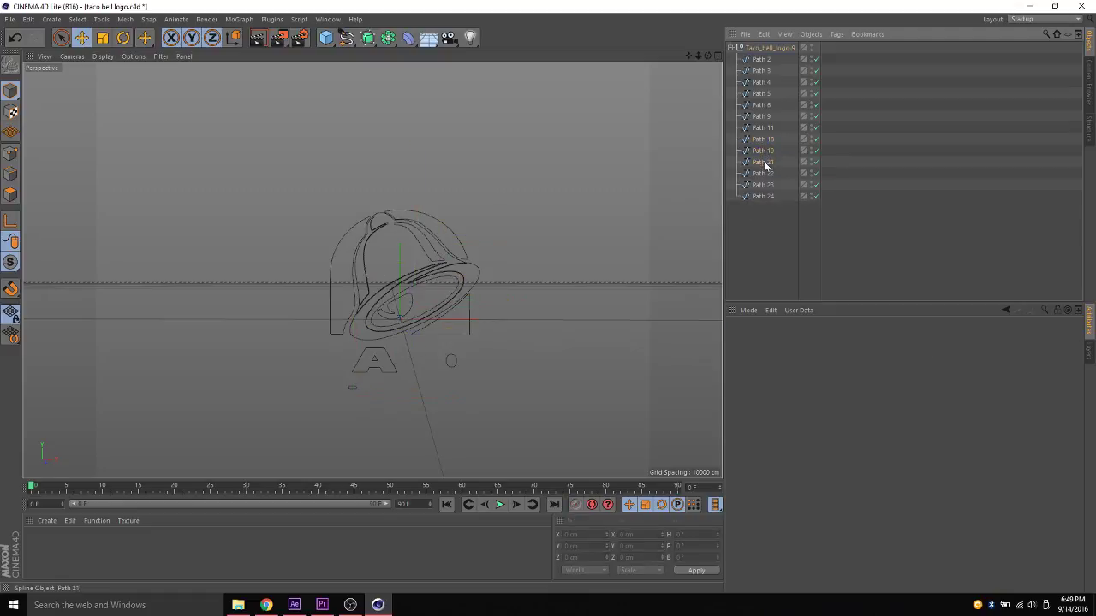
pyautogui.click(763, 162)
pyautogui.press('Delete')
pyautogui.click(763, 162)
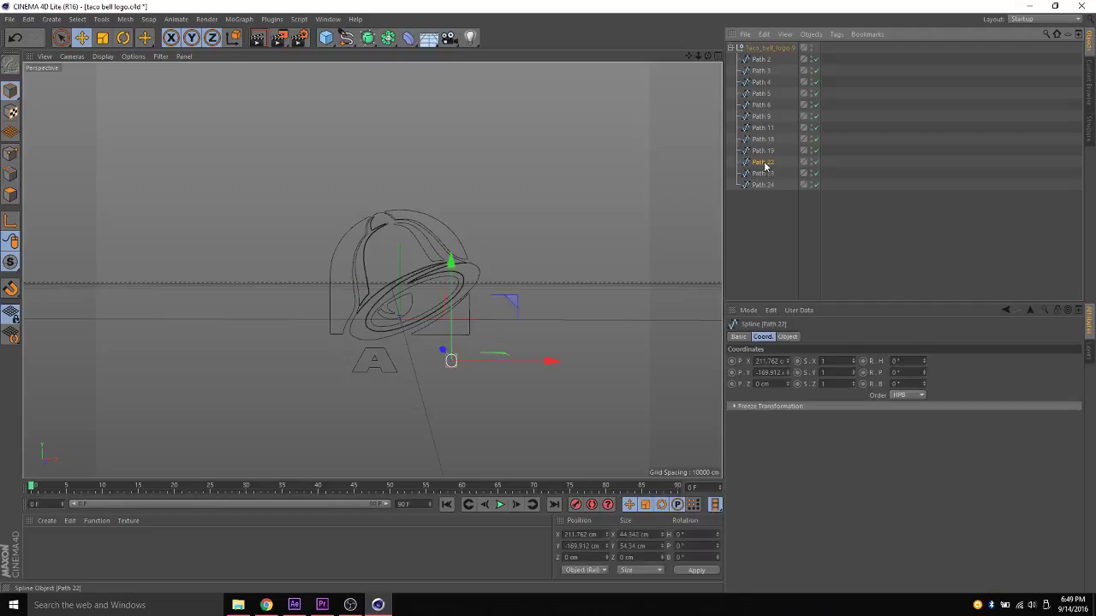
pyautogui.press('Delete')
pyautogui.click(764, 163)
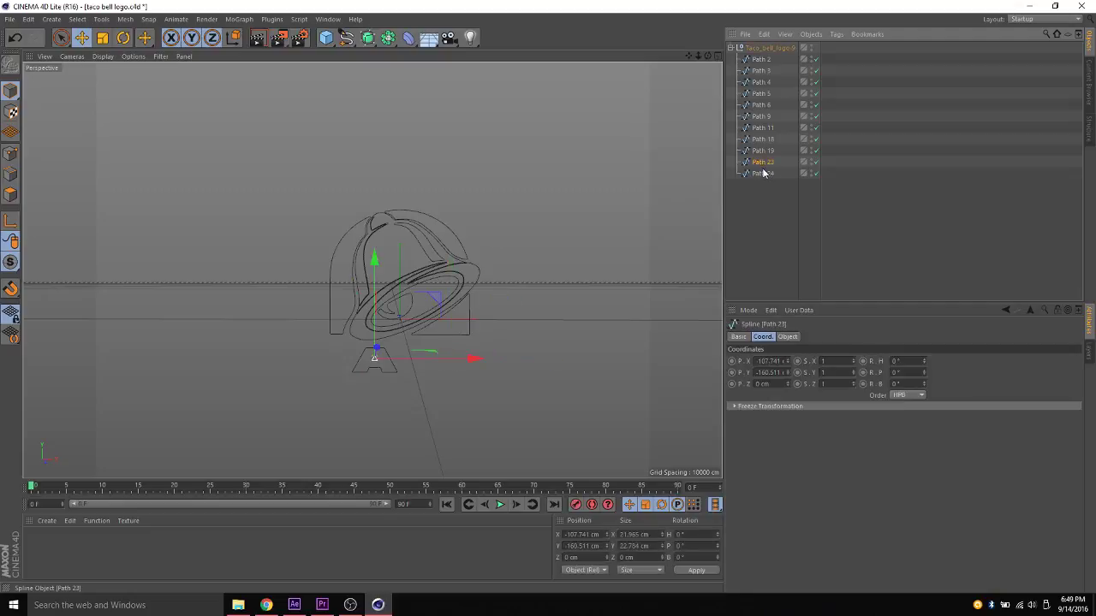
pyautogui.press('Delete')
pyautogui.click(762, 165)
pyautogui.press('Delete')
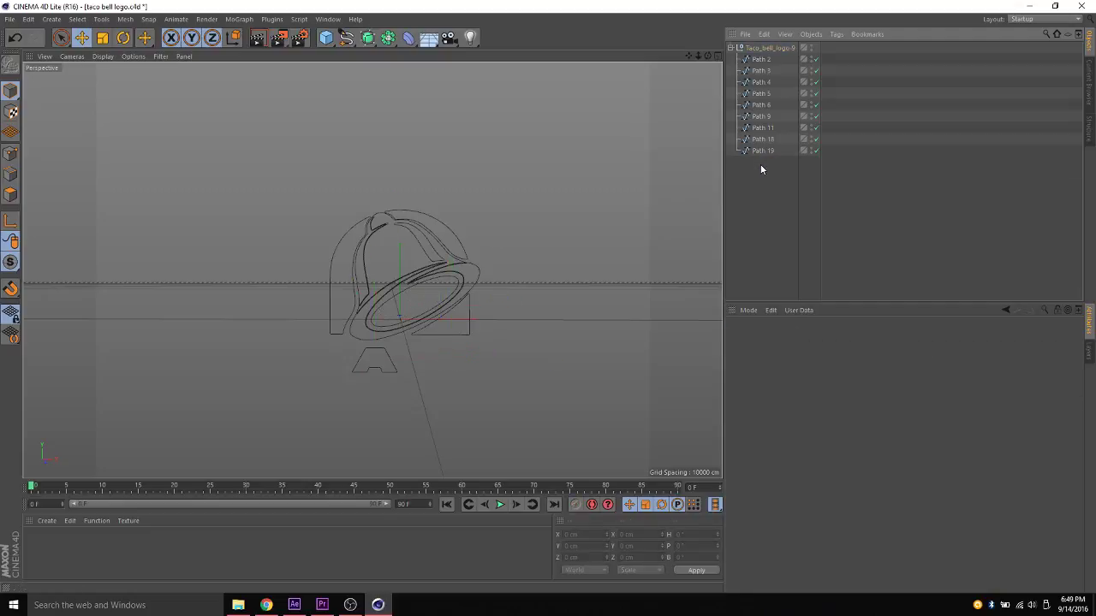
pyautogui.hotkey('ctrl', 'z')
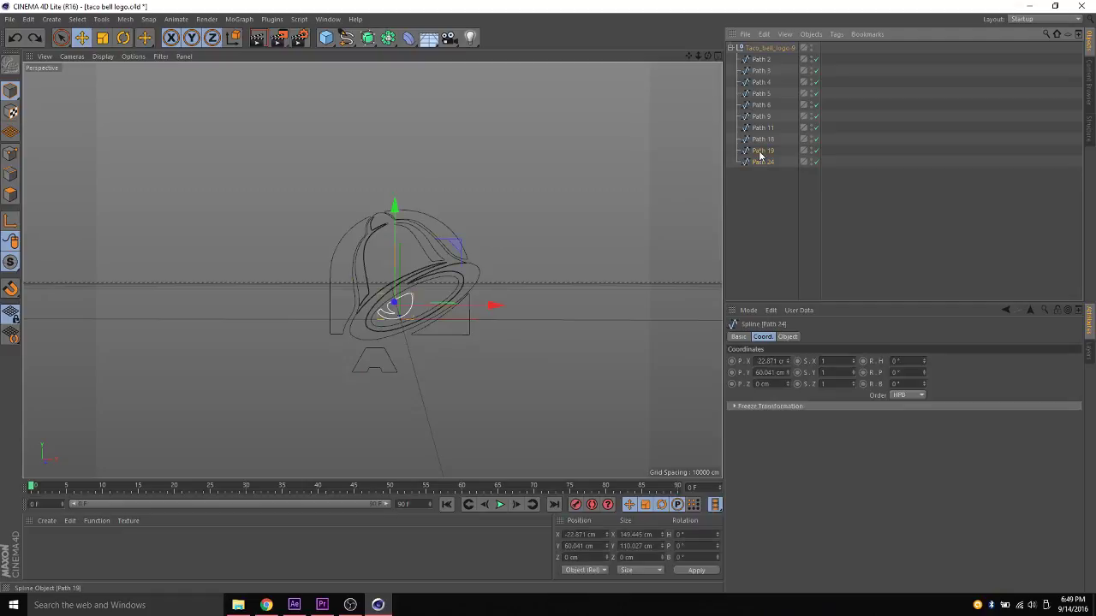
# Step: Check the remaining bell paths and delete Path 9, the outline of the letter A
pyautogui.click(760, 150)
pyautogui.click(760, 139)
pyautogui.click(760, 128)
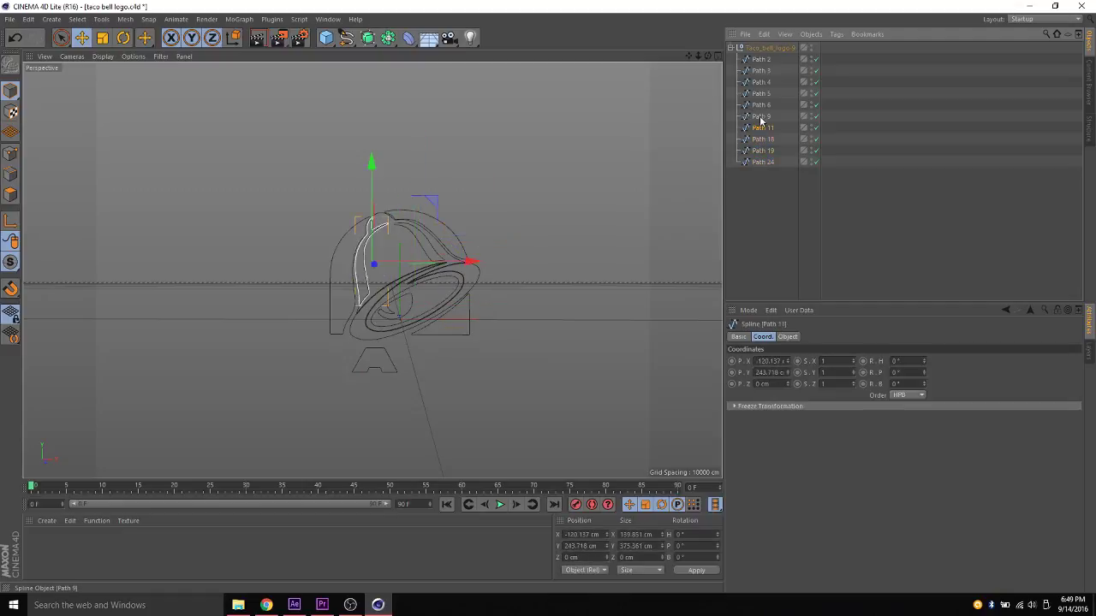
pyautogui.click(760, 116)
pyautogui.press('Delete')
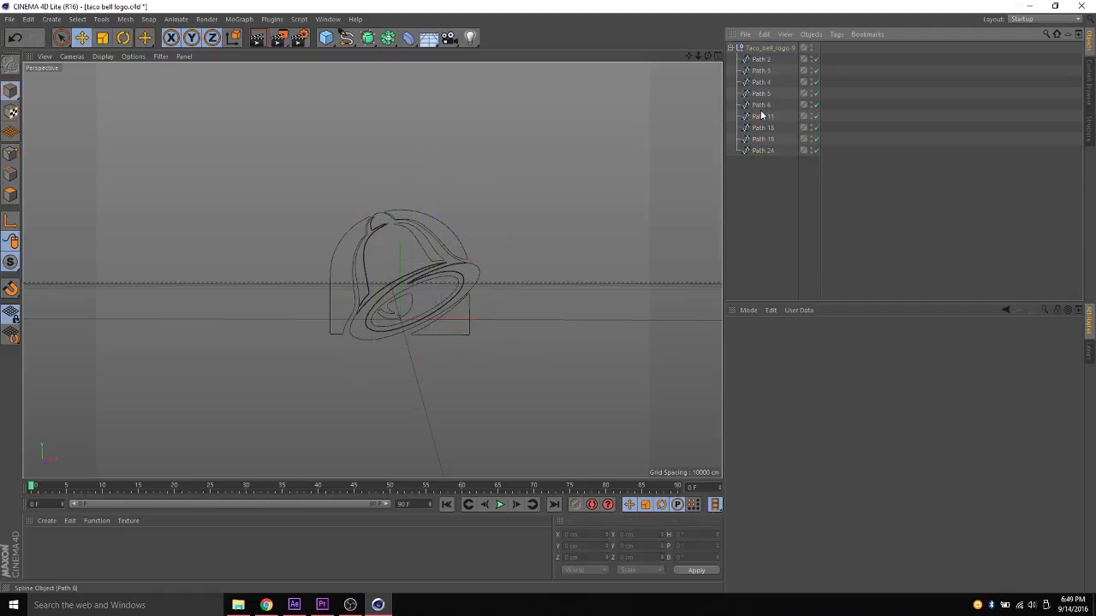
# Step: Compare Path 2 with the reference logo in Chrome and rename it as main pink
pyautogui.click(762, 60)
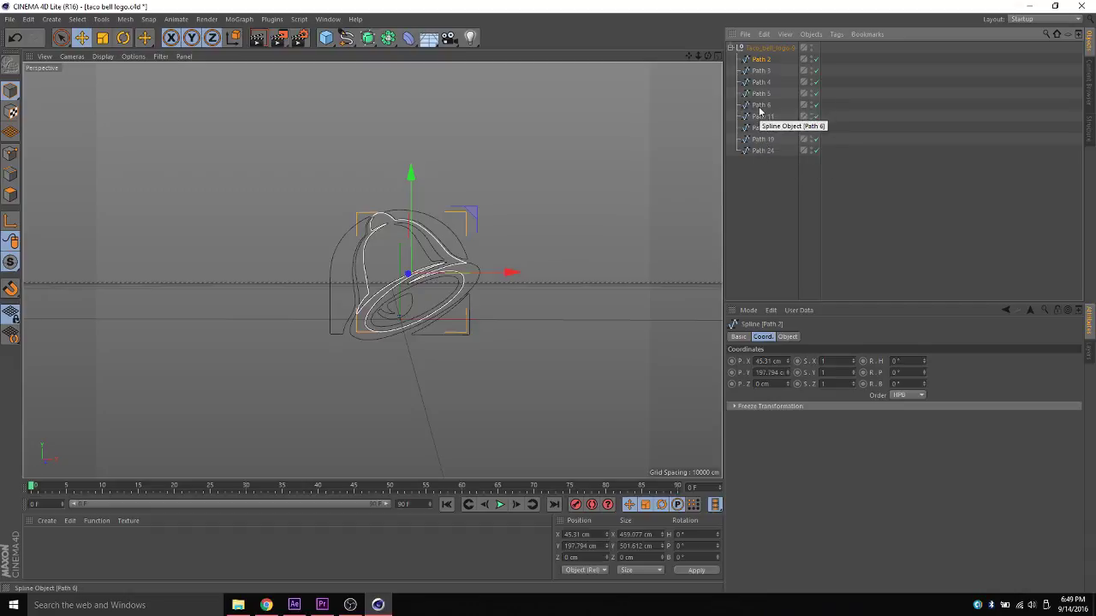
pyautogui.click(758, 183)
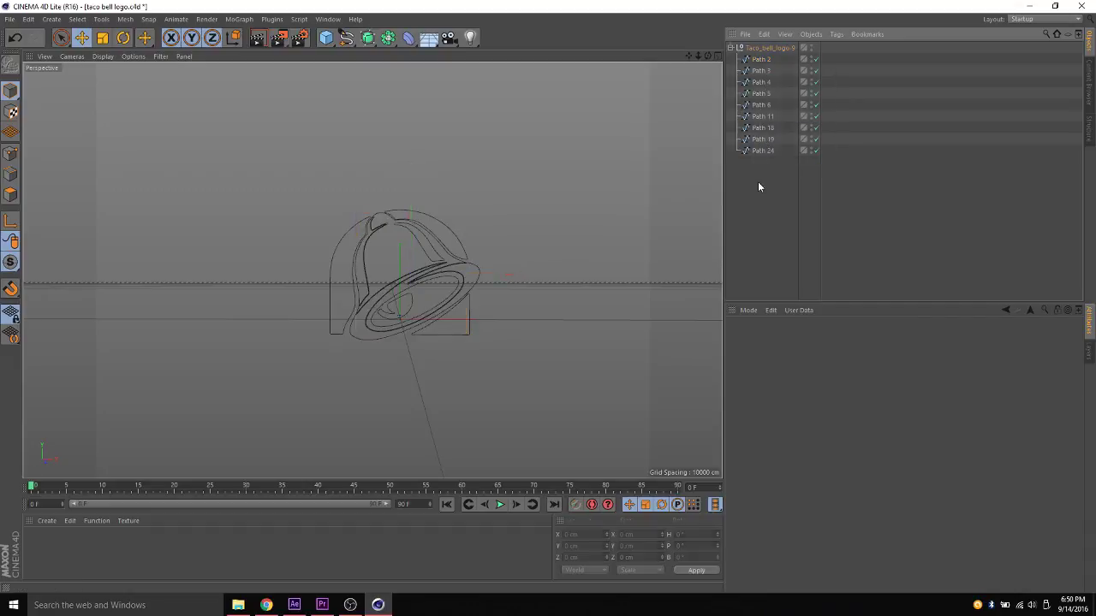
pyautogui.click(757, 60)
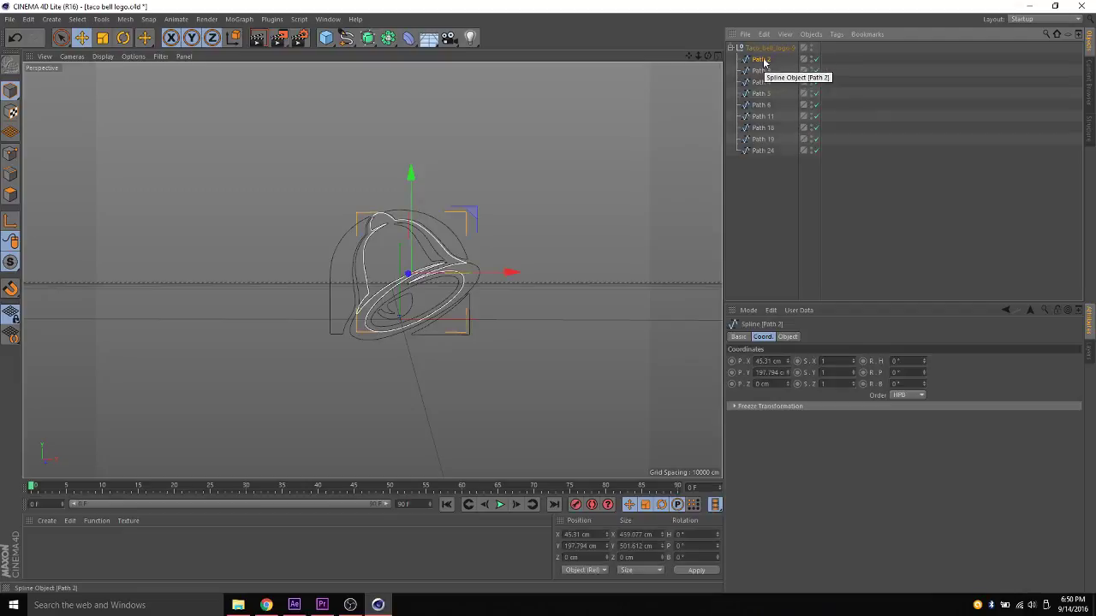
pyautogui.doubleClick(762, 60)
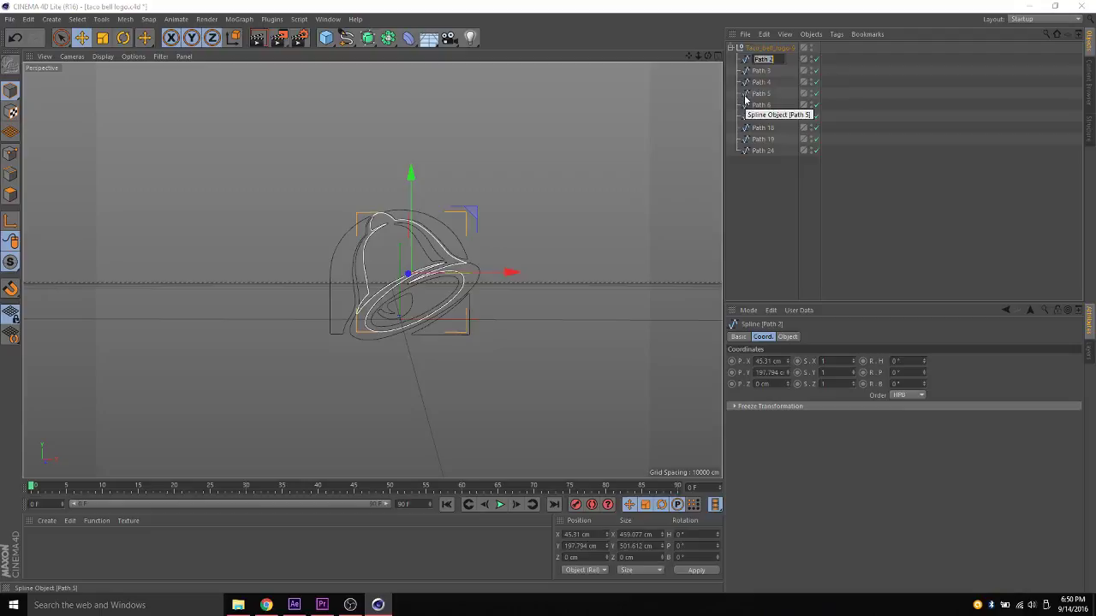
pyautogui.click(265, 605)
pyautogui.click(258, 599)
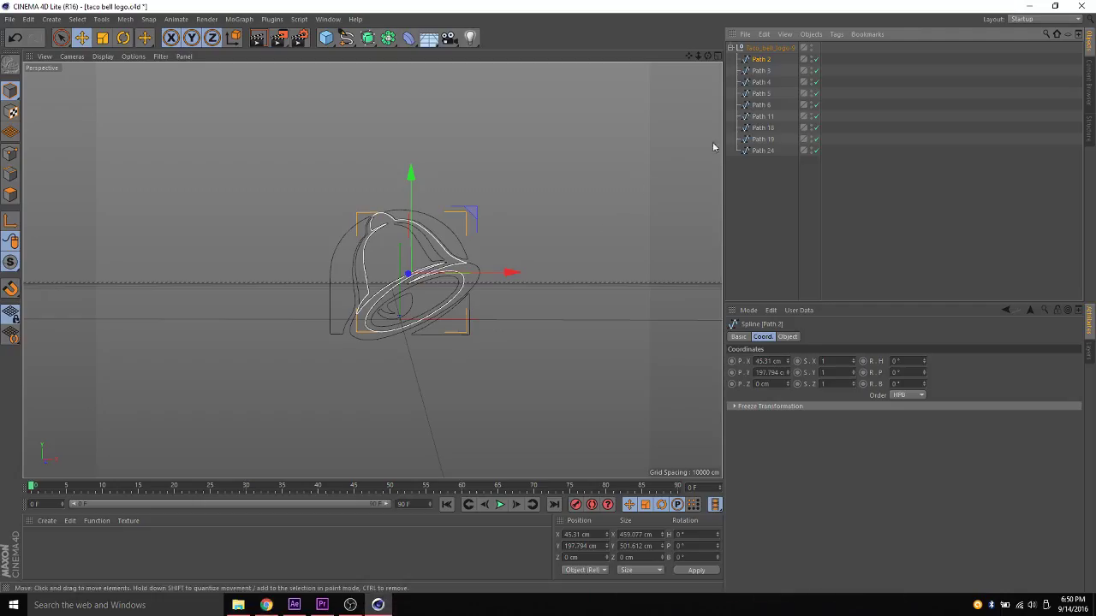
pyautogui.doubleClick(761, 60)
pyautogui.write('main pink')
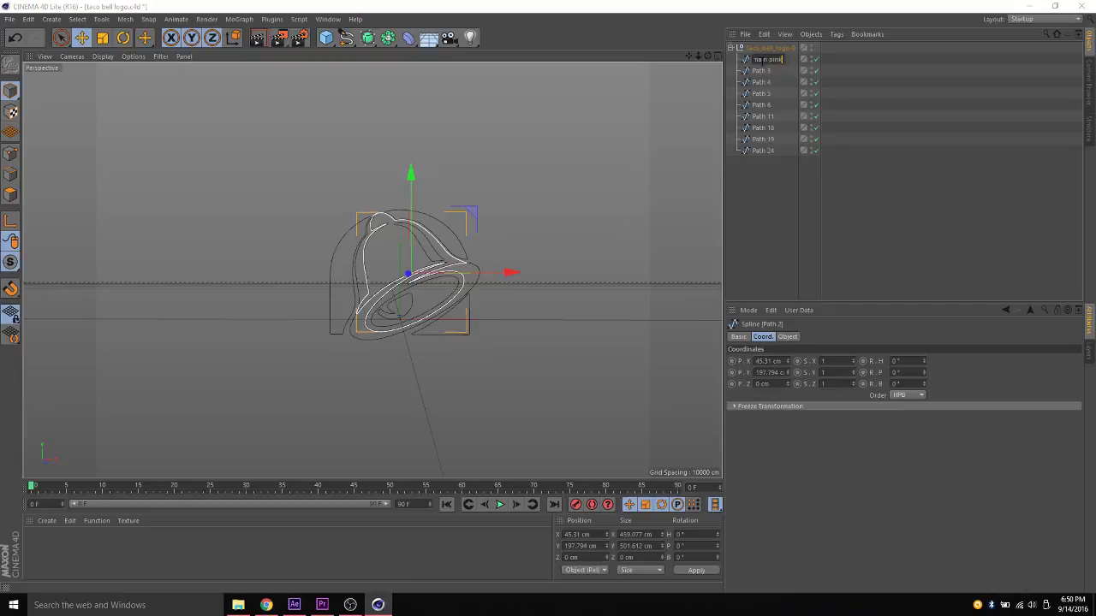
pyautogui.press('Return')
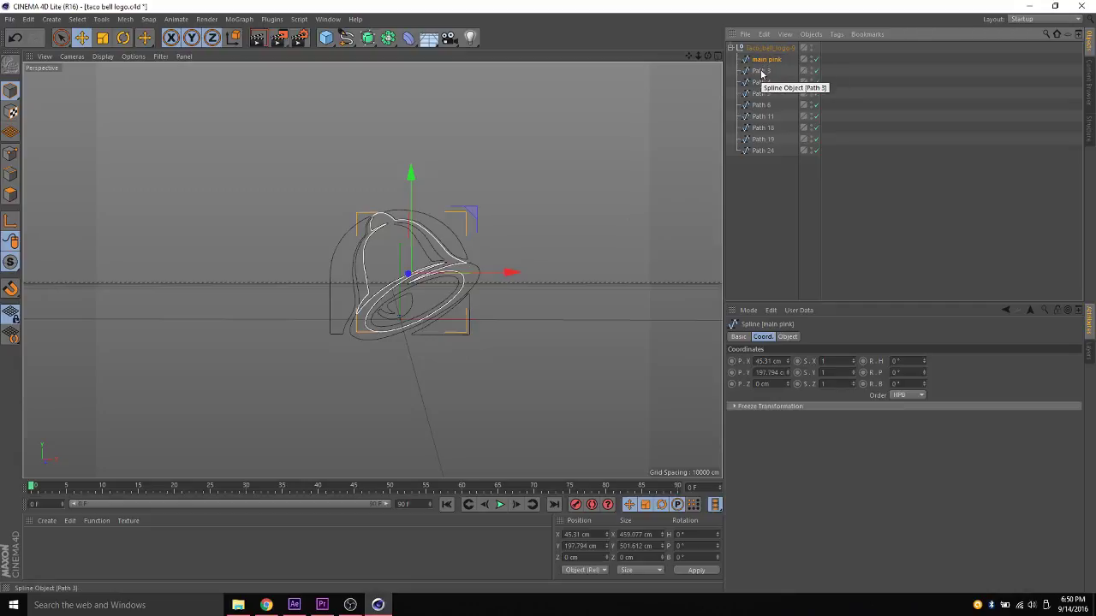
# Step: Rename Path 3, the large arch piece beside the bell, as outer blue
pyautogui.click(760, 72)
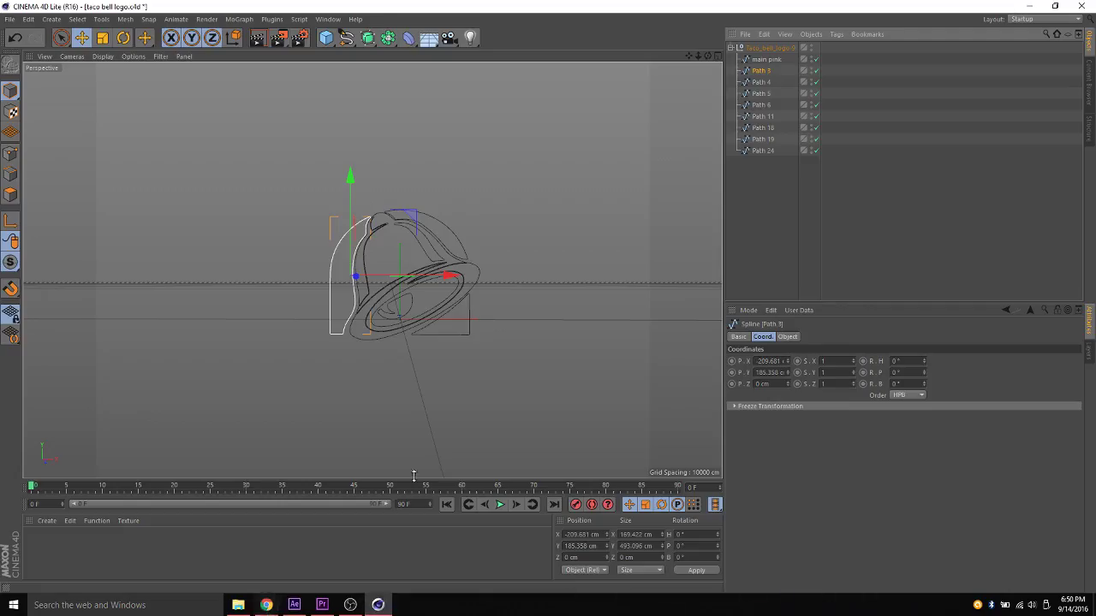
pyautogui.doubleClick(769, 71)
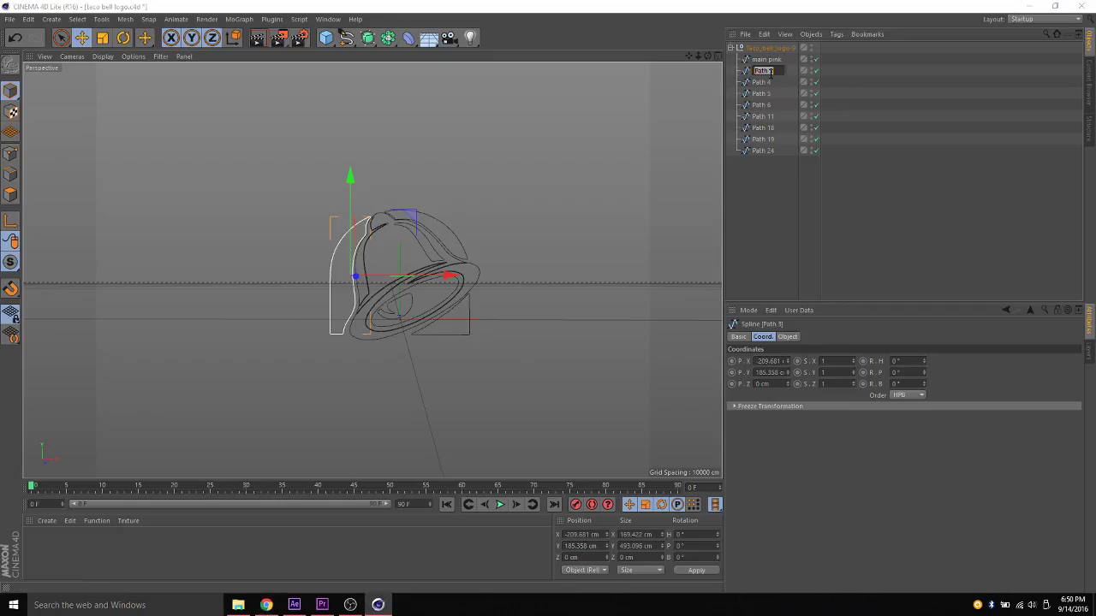
pyautogui.write('P')
pyautogui.write('uter blue')
pyautogui.press('Return')
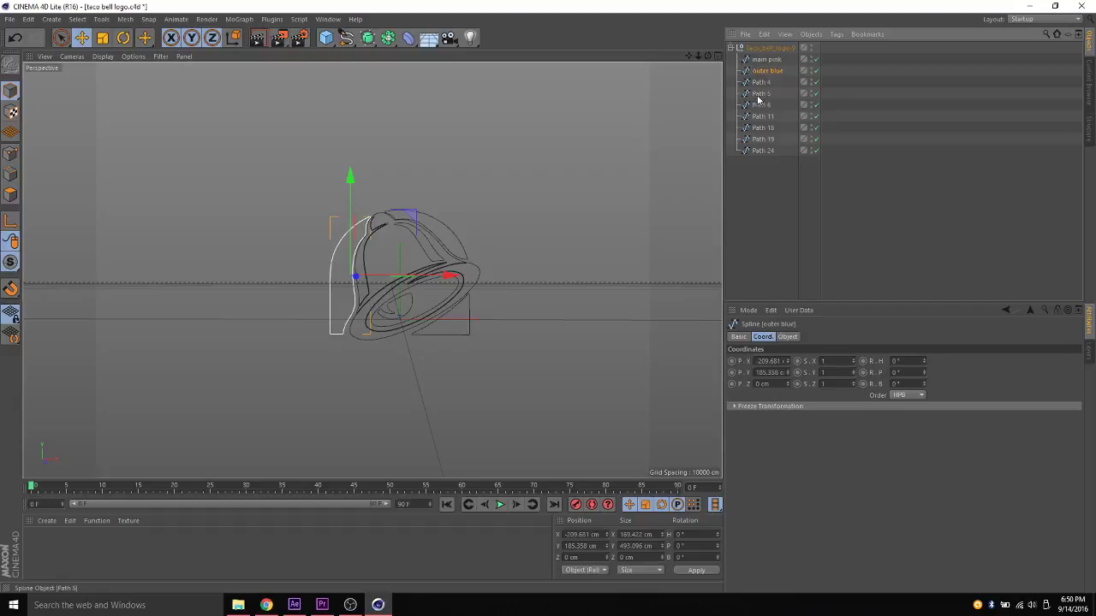
# Step: Rename Path 4, the slanted elliptical rim of the bell, as bell bottom
pyautogui.click(761, 84)
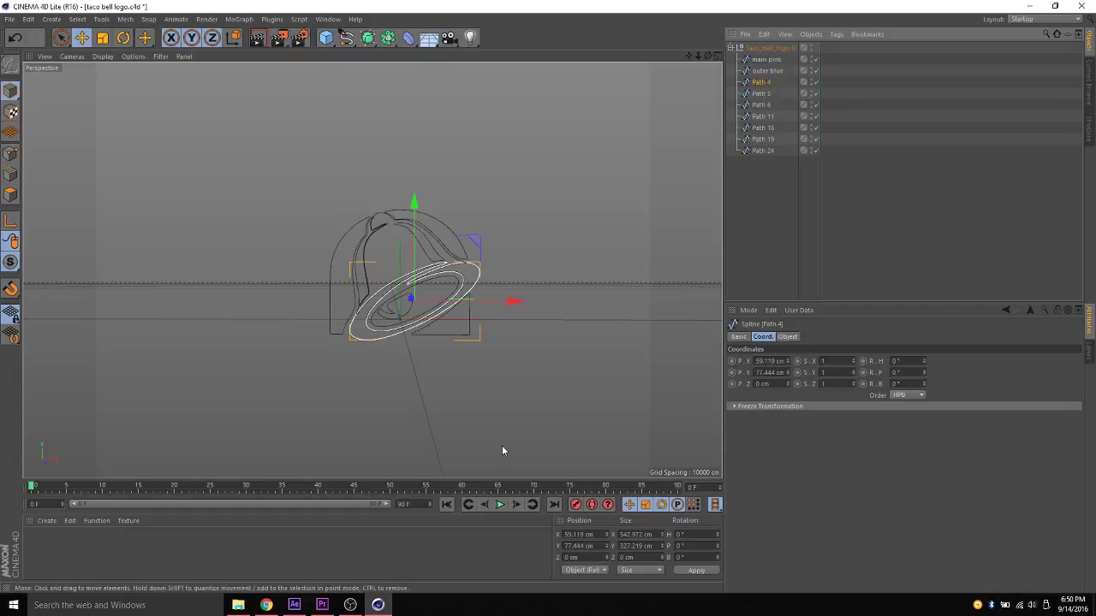
pyautogui.press('Return')
pyautogui.write('b')
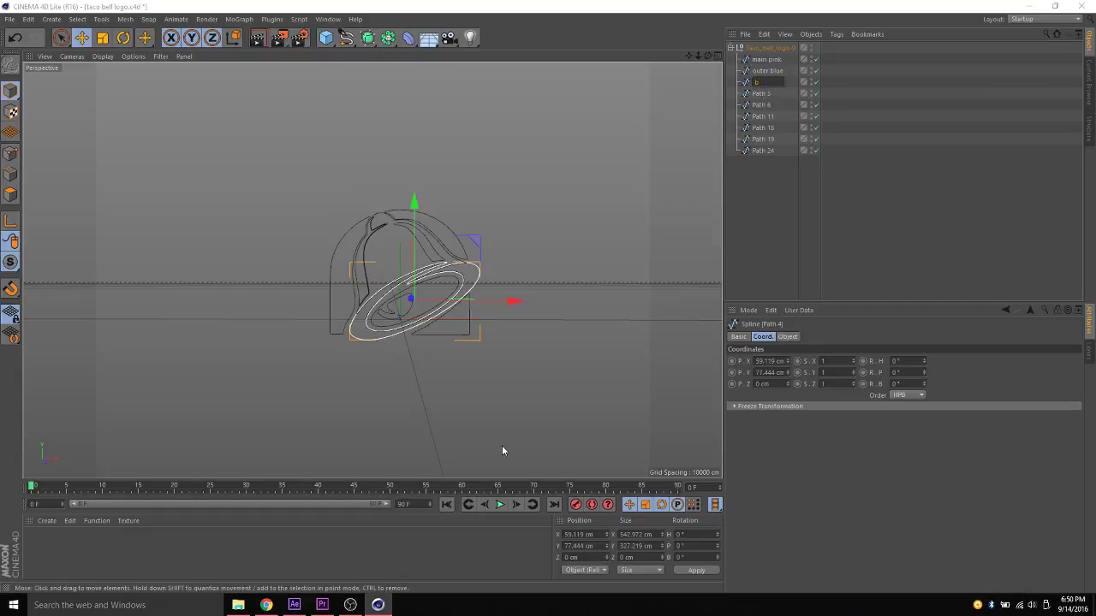
pyautogui.write('ell tottom')
pyautogui.press('Return')
pyautogui.click(761, 94)
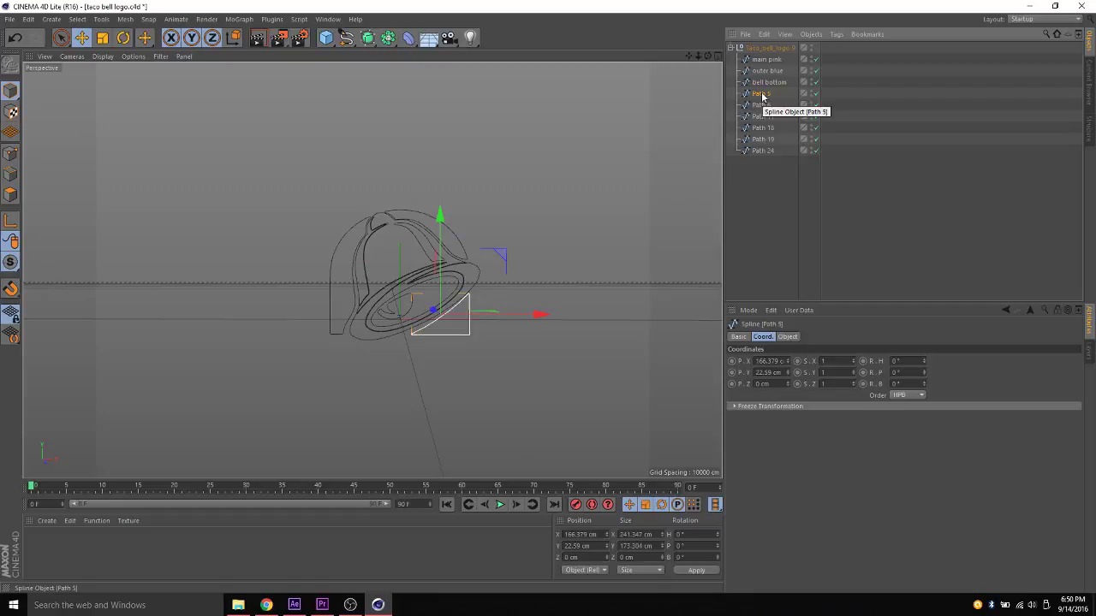
pyautogui.press('o')
pyautogui.press('t')
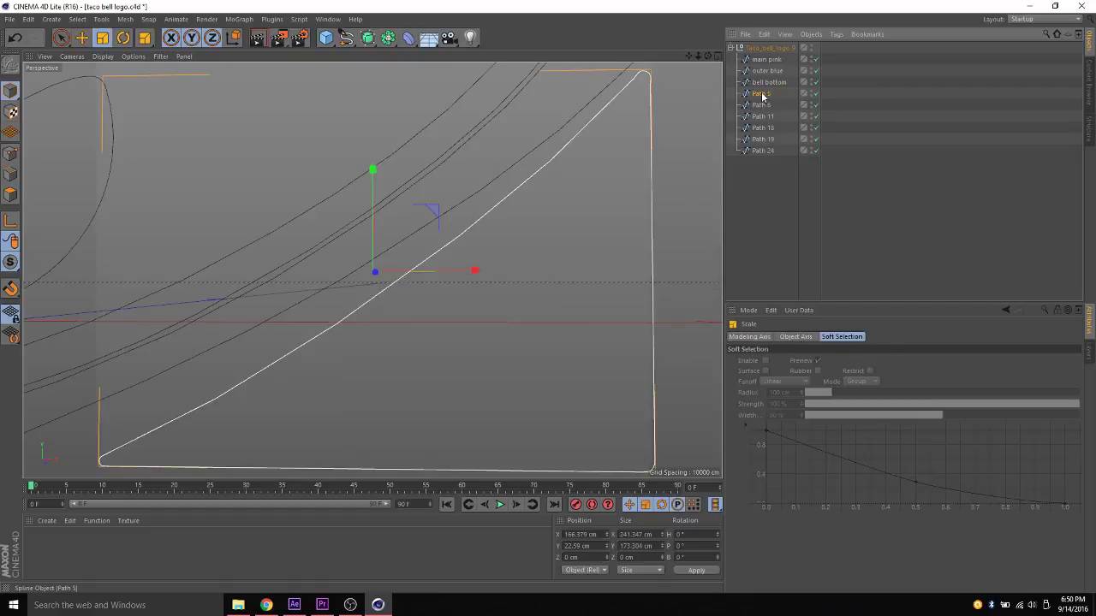
pyautogui.press('m')
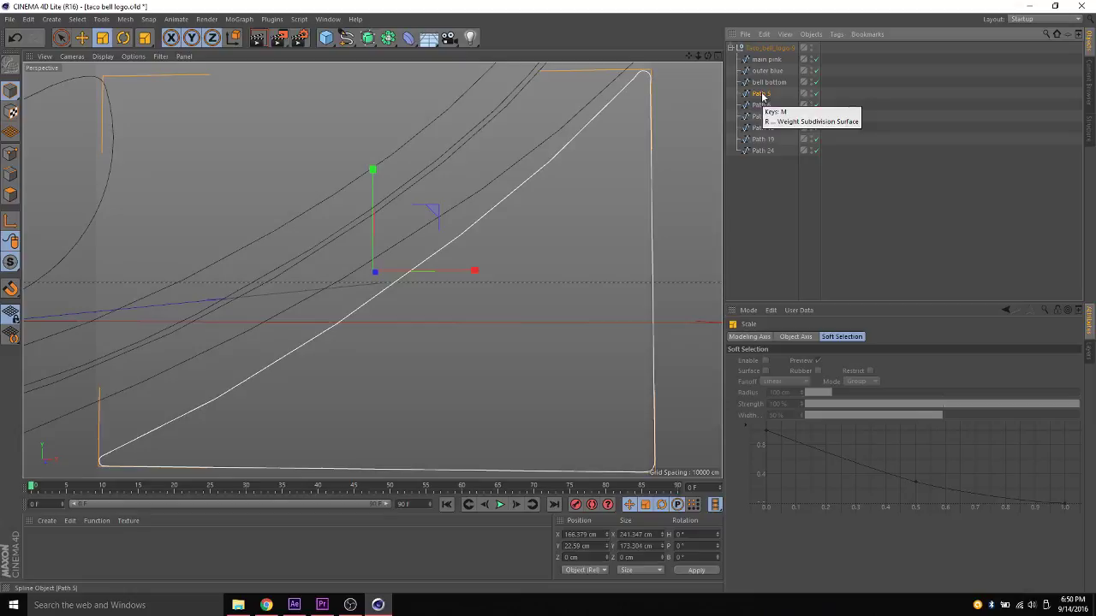
pyautogui.scroll(-5, 511, 167)
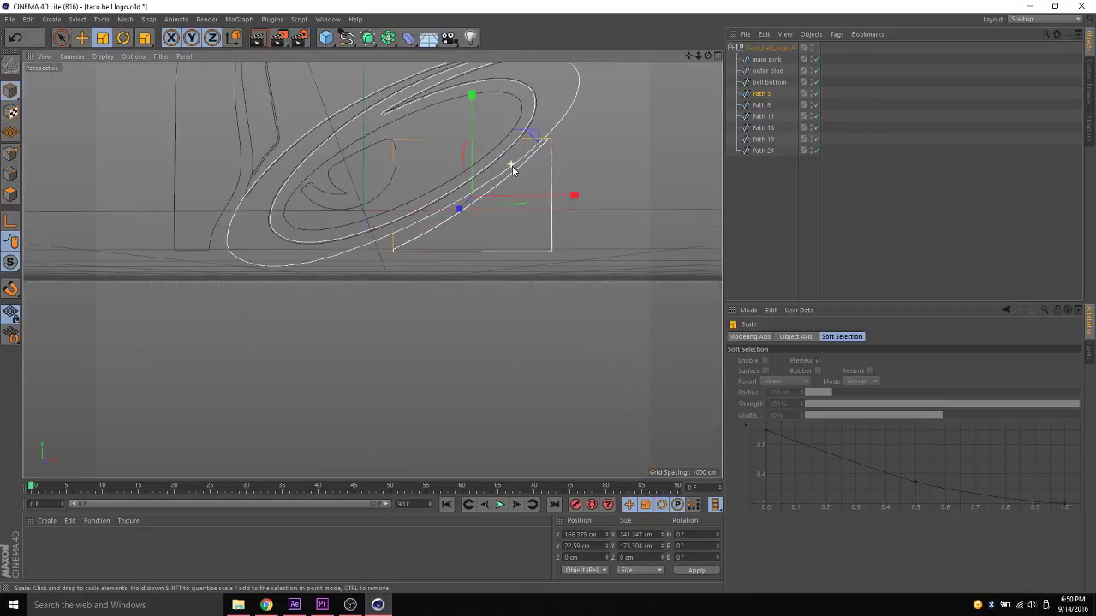
pyautogui.scroll(-5, 513, 168)
pyautogui.moveTo(688, 55); pyautogui.dragTo(682, 172)
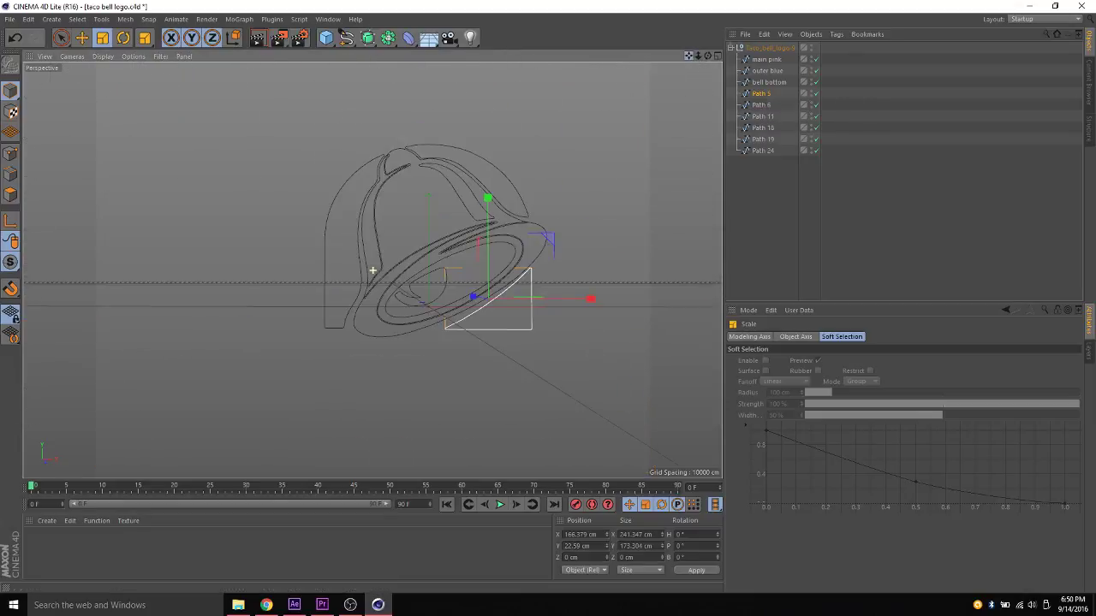
# Step: Rename Path 5, the triangular corner piece below the bell rim, as bottom corner
pyautogui.click(763, 96)
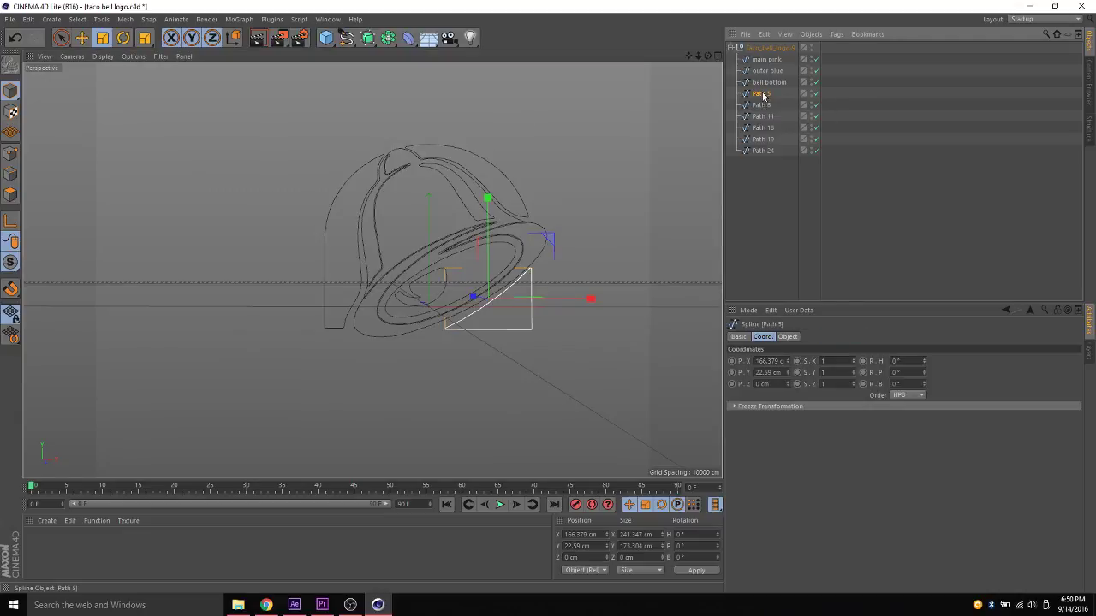
pyautogui.doubleClick(762, 93)
pyautogui.write('e')
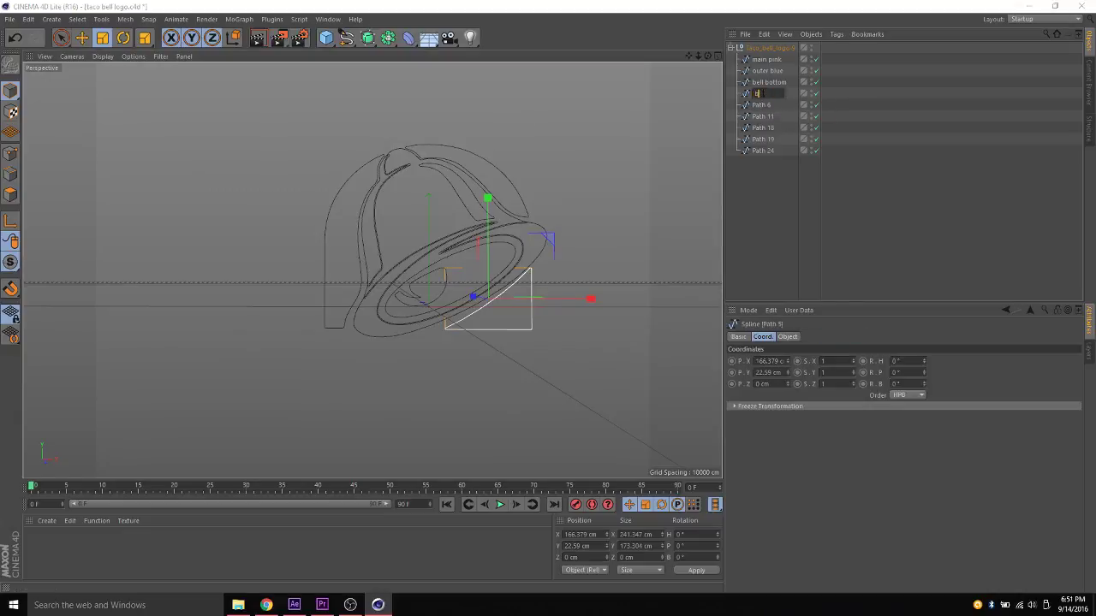
pyautogui.write('ell bottom corner')
pyautogui.press('Return')
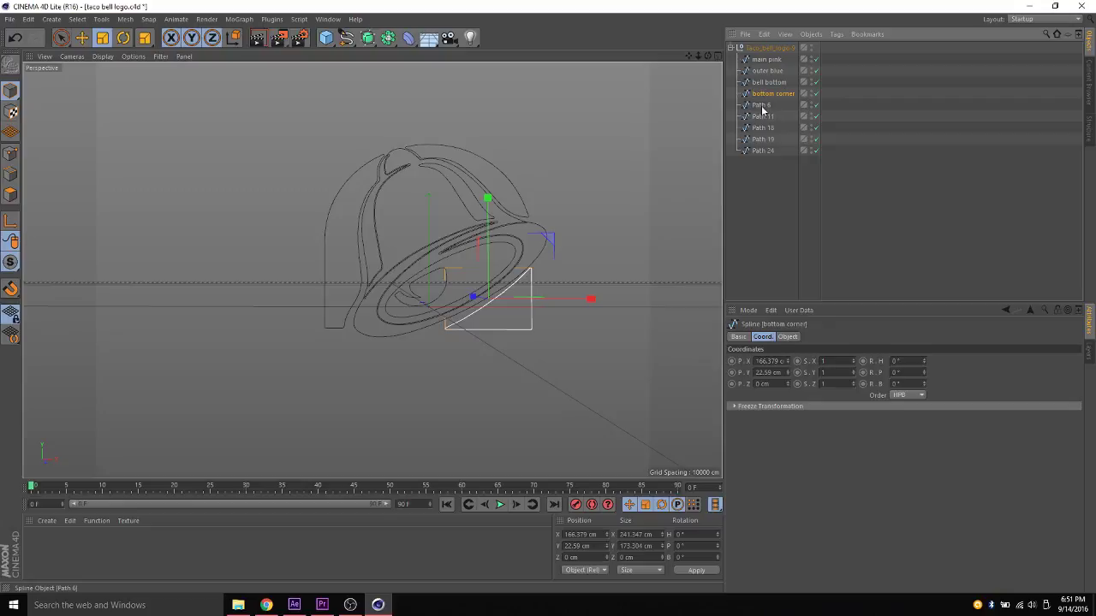
# Step: Rename Path 6, the curved arch segment over the bell's upper right, as top right blue
pyautogui.click(762, 105)
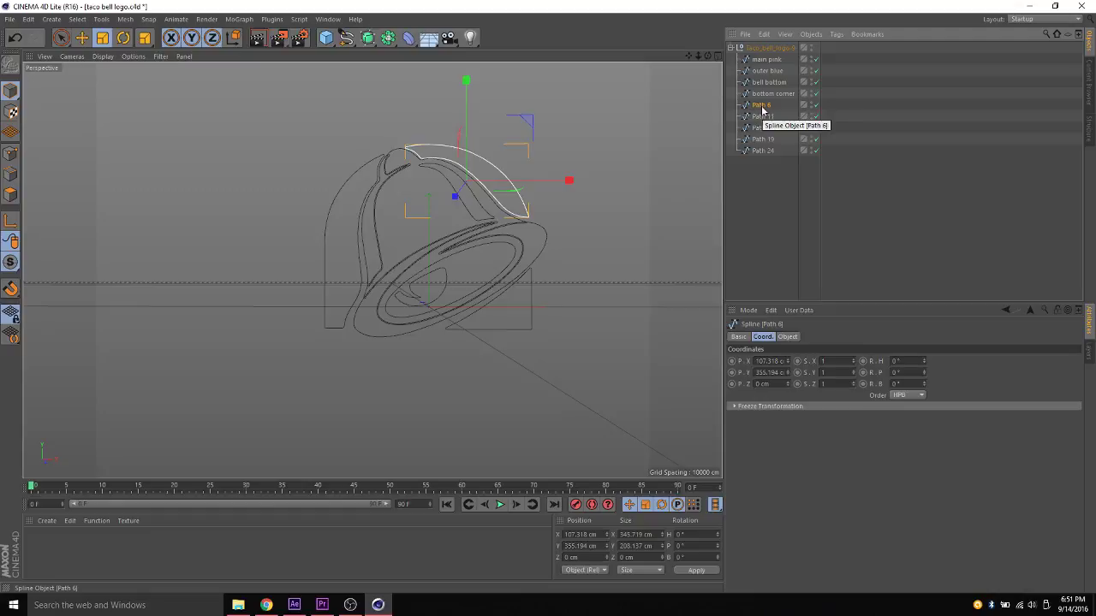
pyautogui.doubleClick(762, 105)
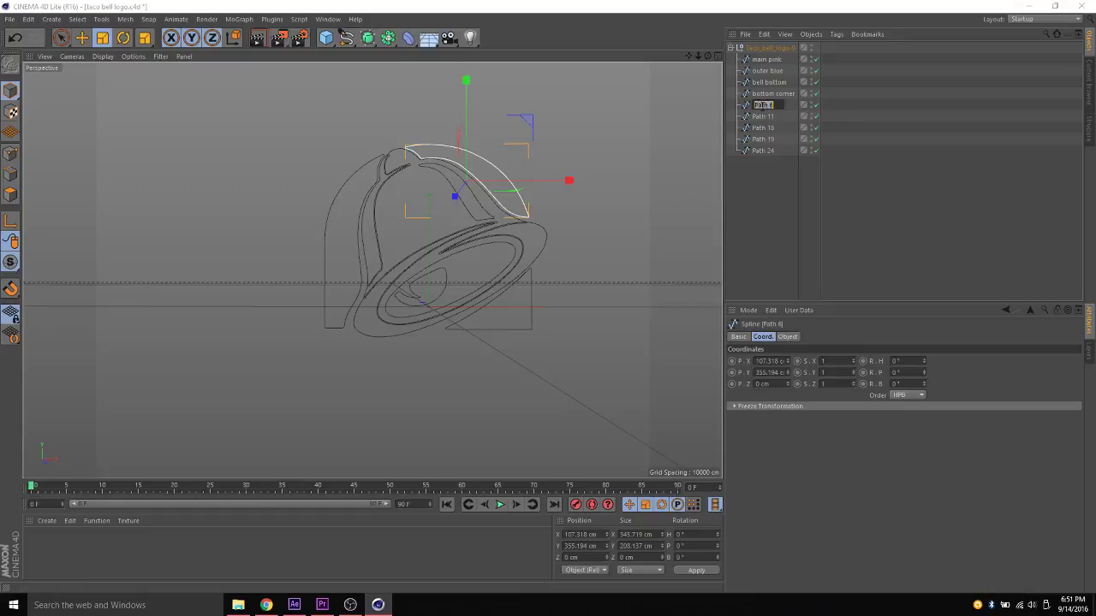
pyautogui.write('top')
pyautogui.write(' right blue')
pyautogui.press('Return')
# Step: Check Path 11 against the reference logo in Chrome and rename it as left bell blue
pyautogui.click(763, 117)
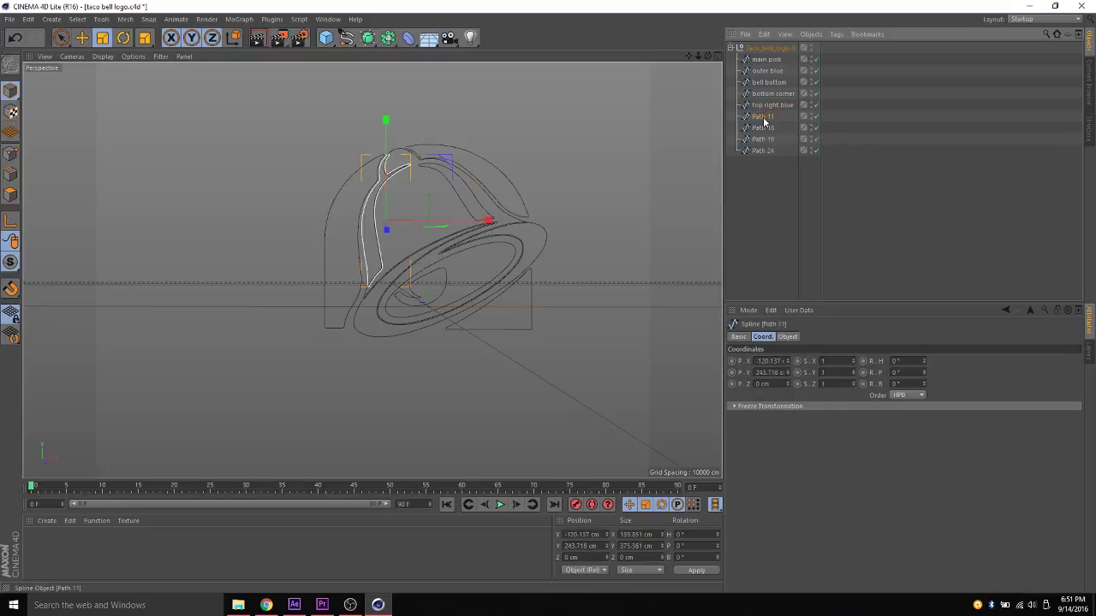
pyautogui.click(266, 605)
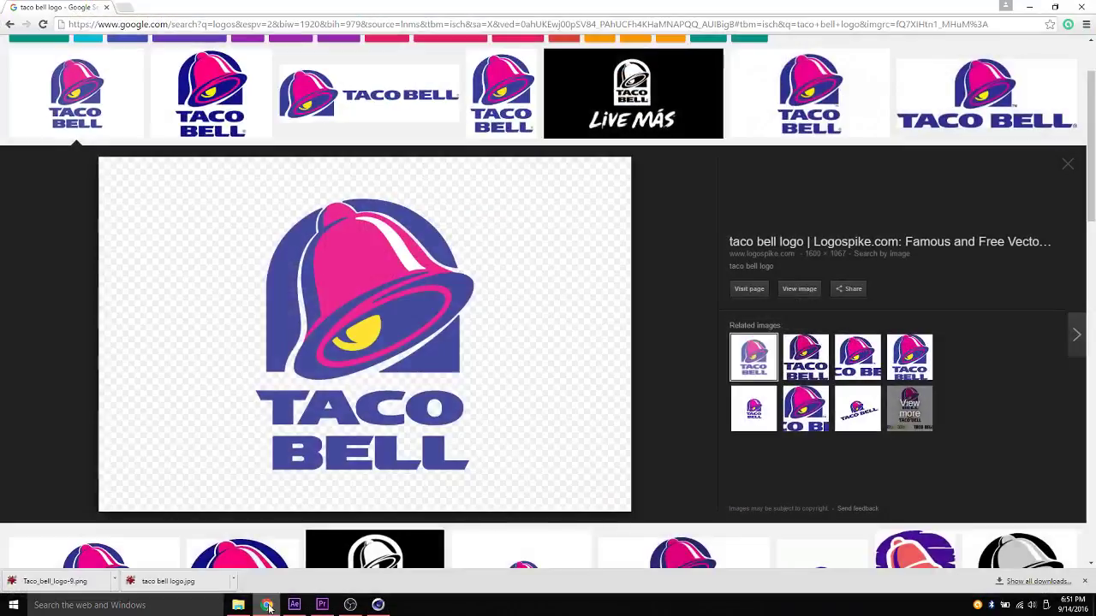
pyautogui.click(266, 605)
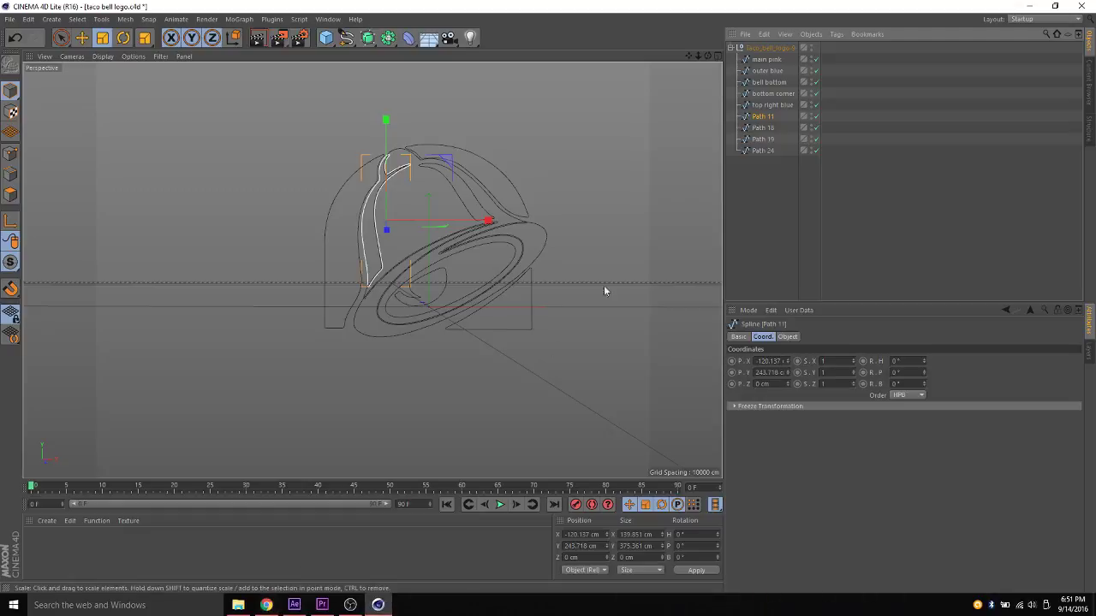
pyautogui.doubleClick(761, 117)
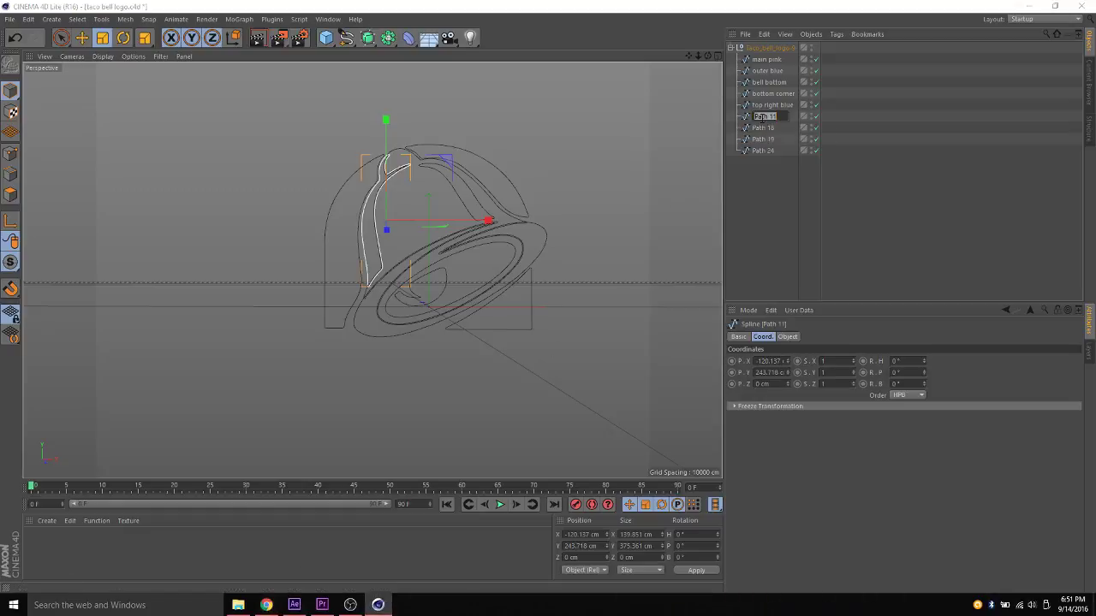
pyautogui.write('lett')
pyautogui.write(' bell blue')
pyautogui.press('Return')
# Step: Rename Path 18, the inner ellipse of the bell opening, as bell circle
pyautogui.click(760, 127)
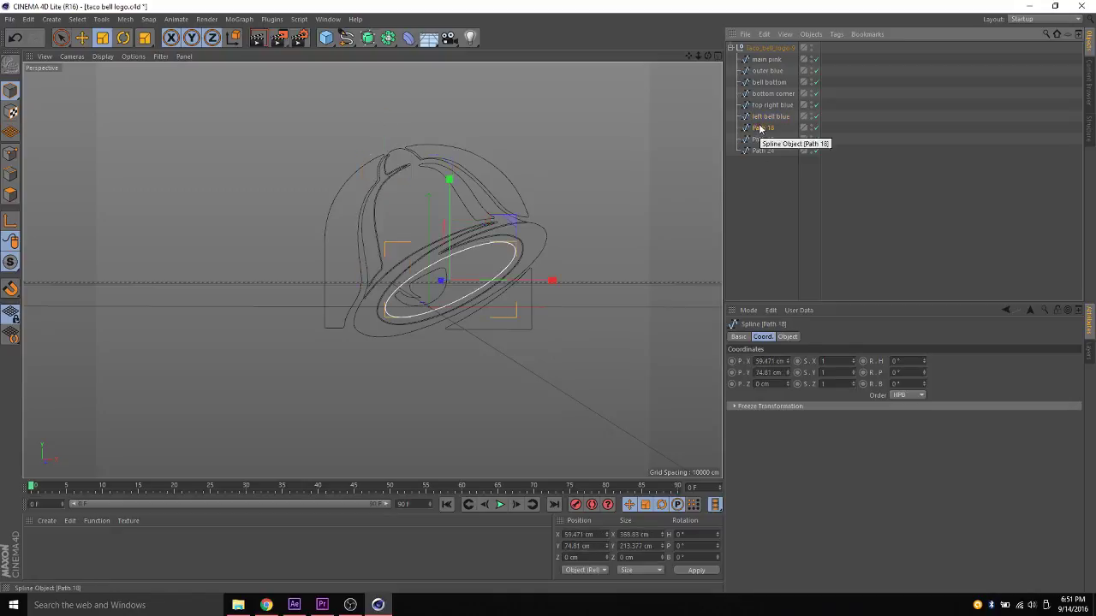
pyautogui.doubleClick(760, 127)
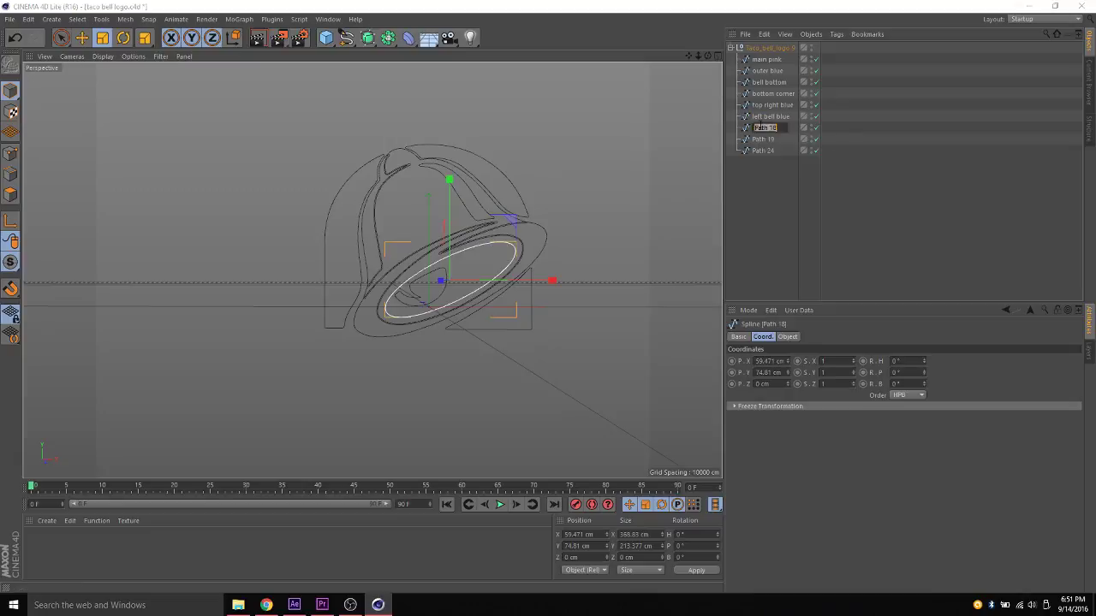
pyautogui.write('bell cu')
pyautogui.press('BackSpace')
pyautogui.write('ircle')
pyautogui.press('Return')
# Step: Check Path 19 against the reference logo in Chrome and rename it as white bell highlight
pyautogui.click(763, 139)
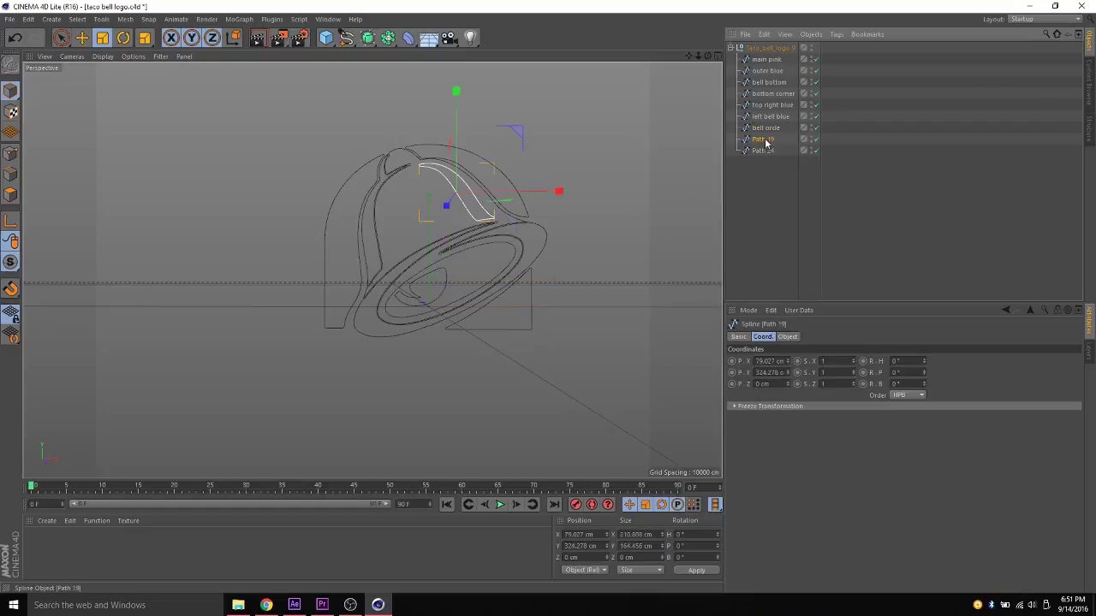
pyautogui.click(269, 606)
pyautogui.click(268, 606)
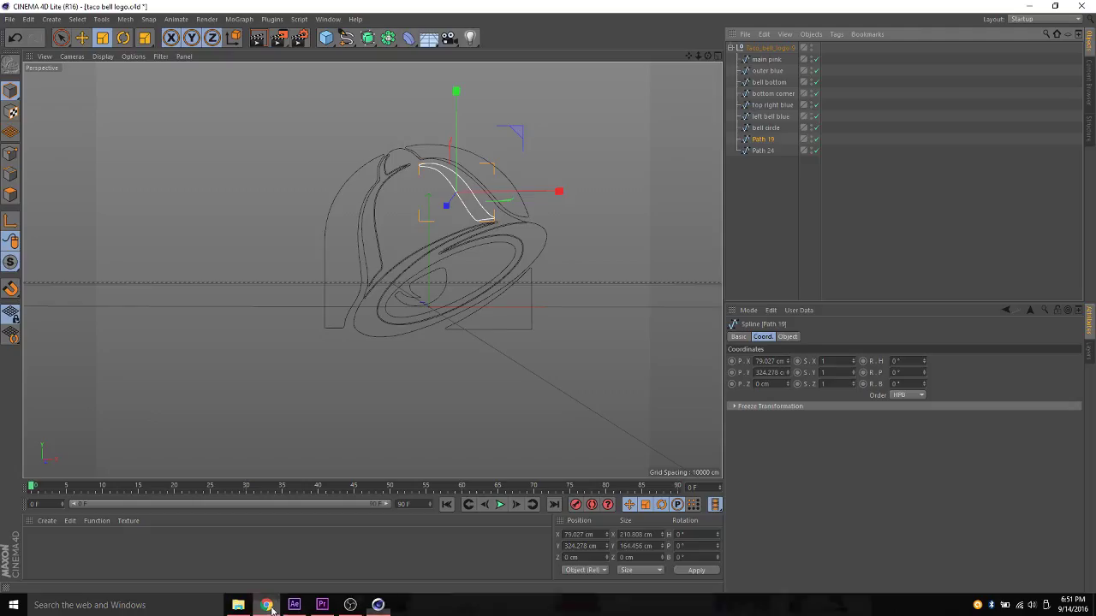
pyautogui.doubleClick(772, 141)
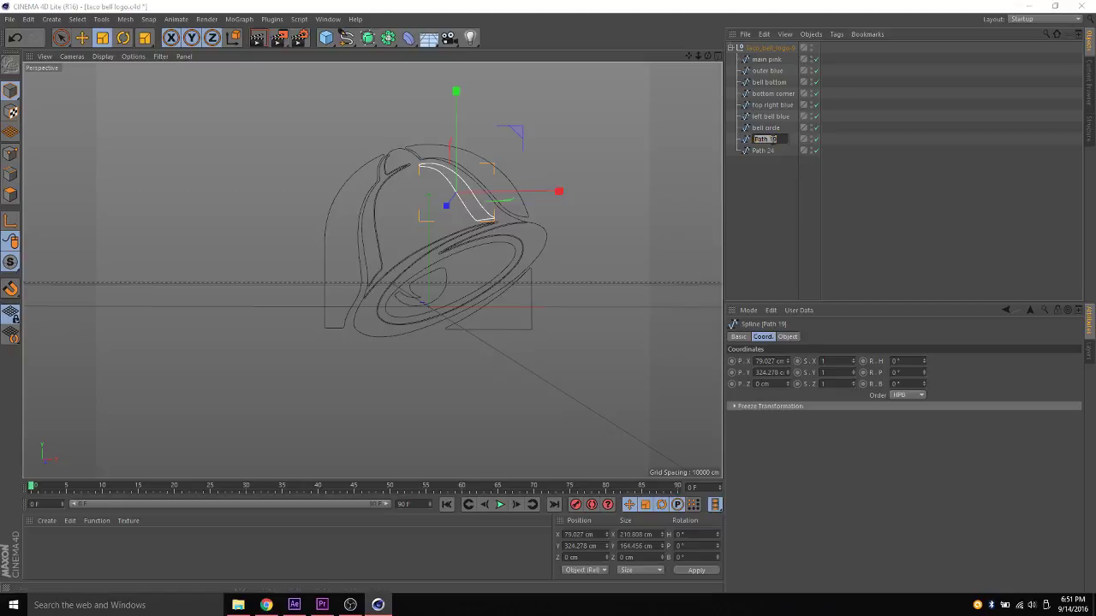
pyautogui.write('white bell highlight')
pyautogui.press('Return')
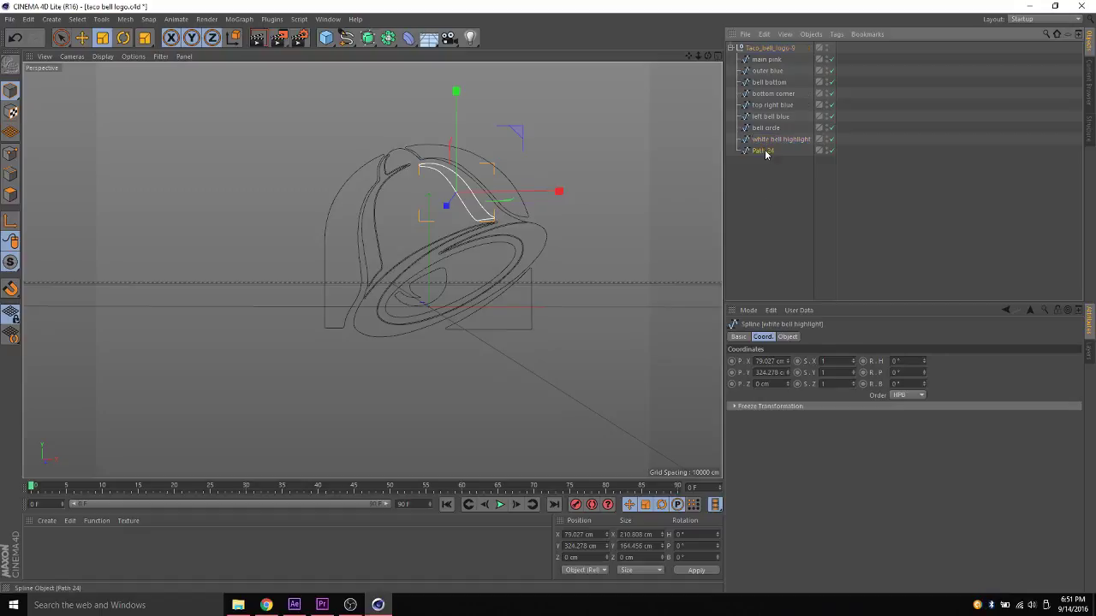
# Step: Rename Path 24, the small clapper shape inside the bell opening, as bell
pyautogui.click(764, 150)
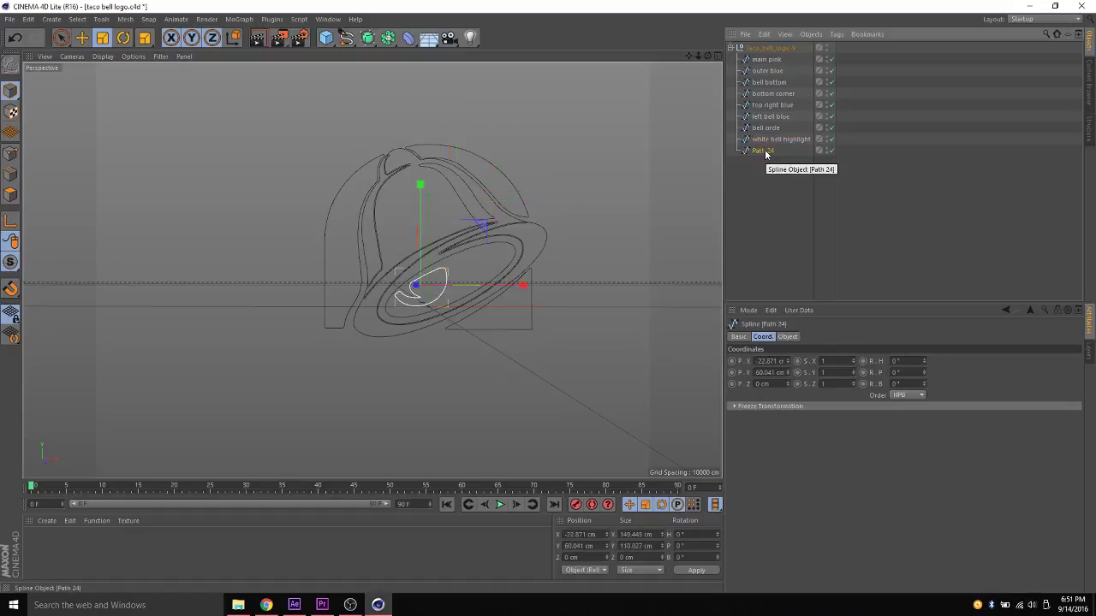
pyautogui.doubleClick(763, 151)
pyautogui.write('bell')
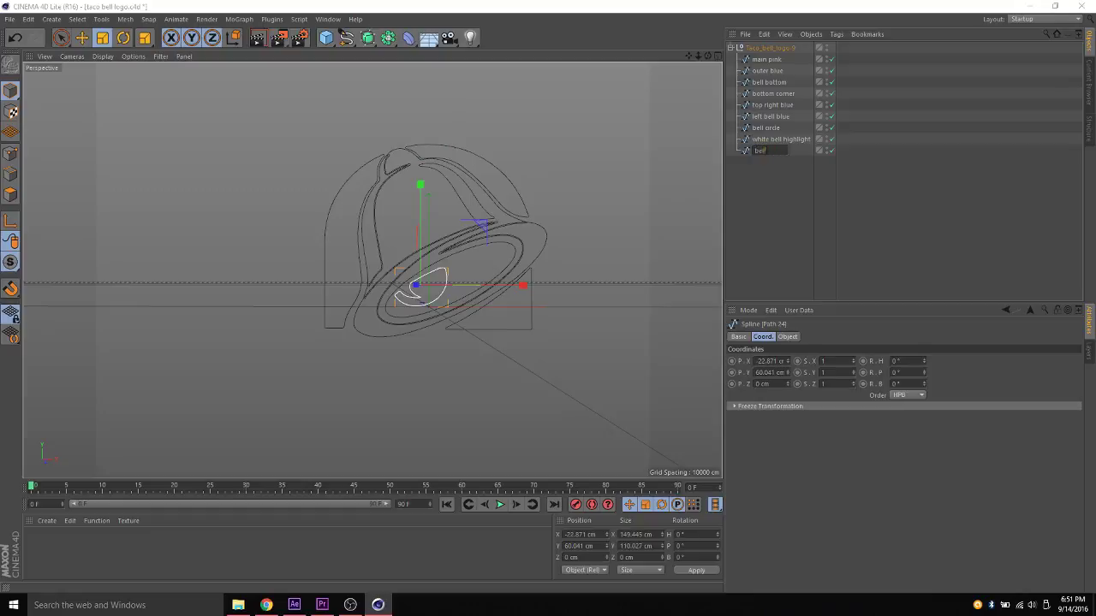
pyautogui.press('Return')
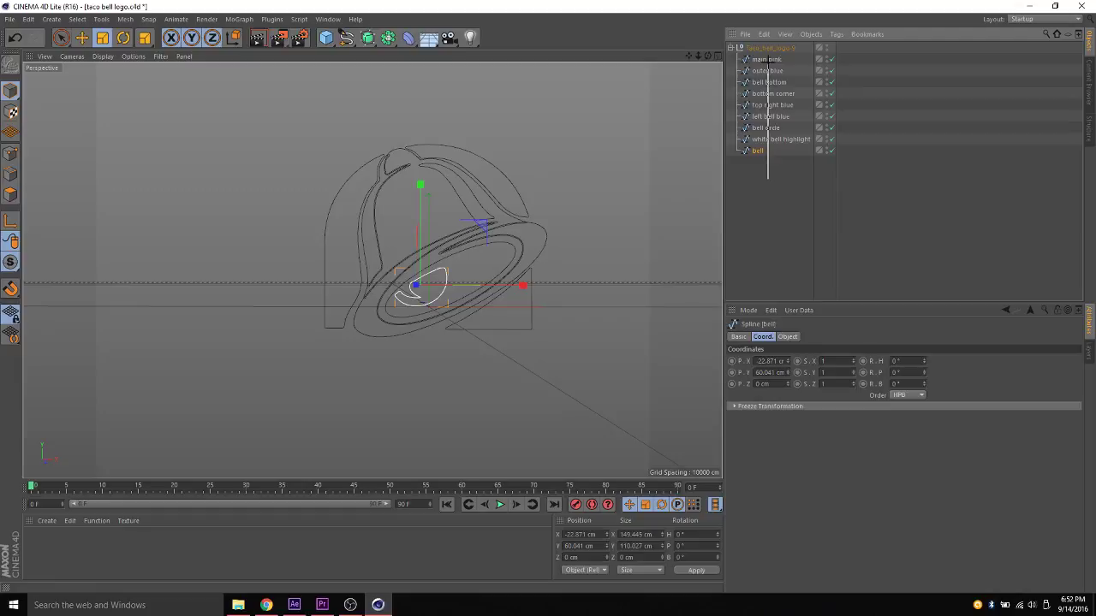
# Step: Move all nine bell splines out of the Taco_bell_logo-9 null and delete the empty null
pyautogui.moveTo(757, 180); pyautogui.dragTo(752, 60)
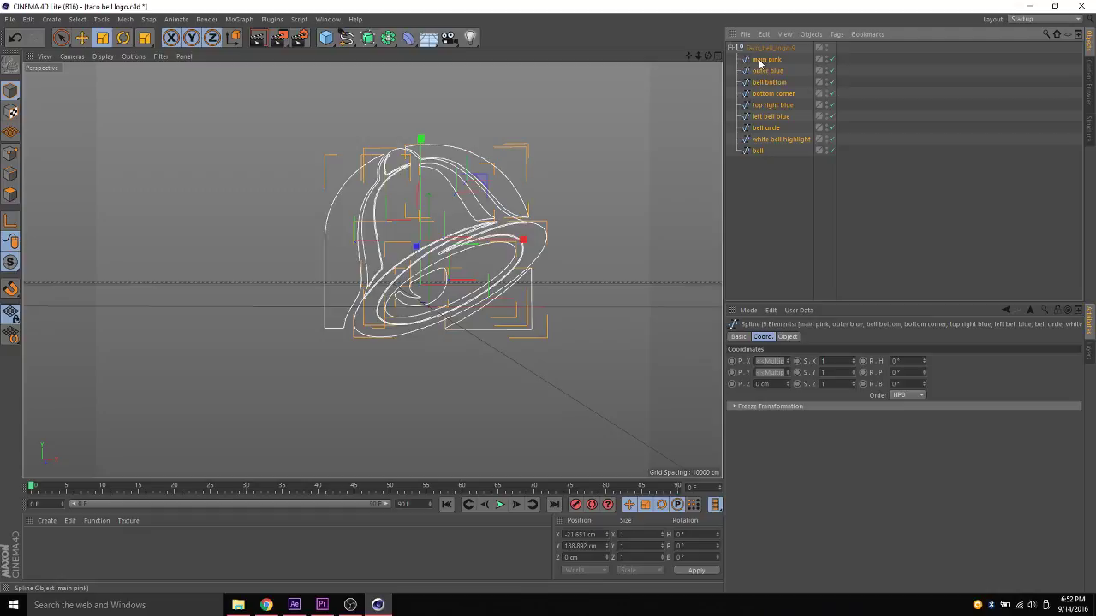
pyautogui.moveTo(760, 63); pyautogui.dragTo(775, 217)
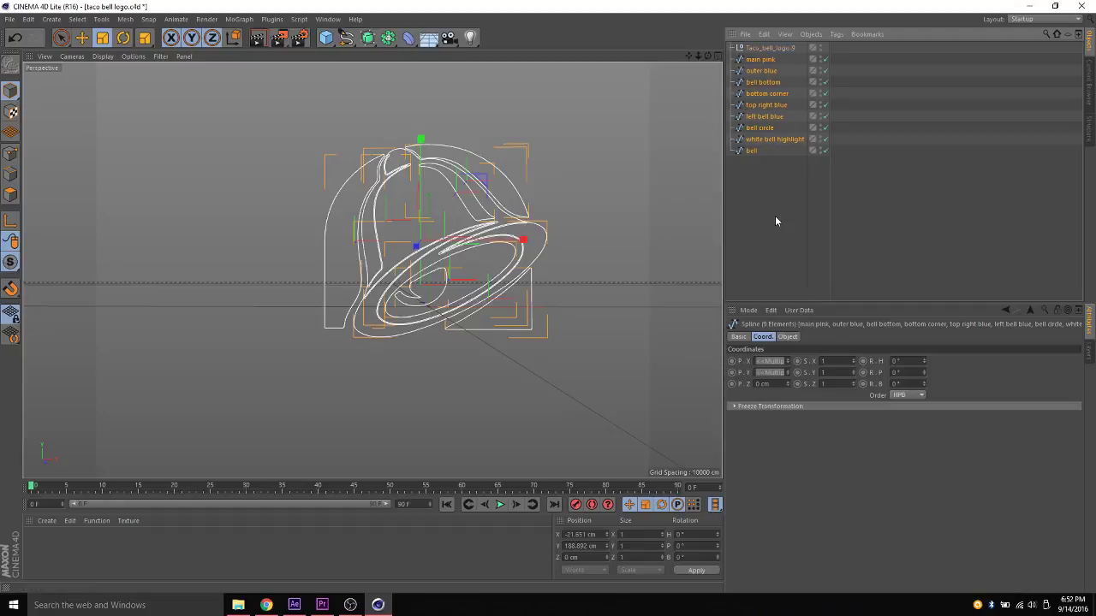
pyautogui.click(765, 50)
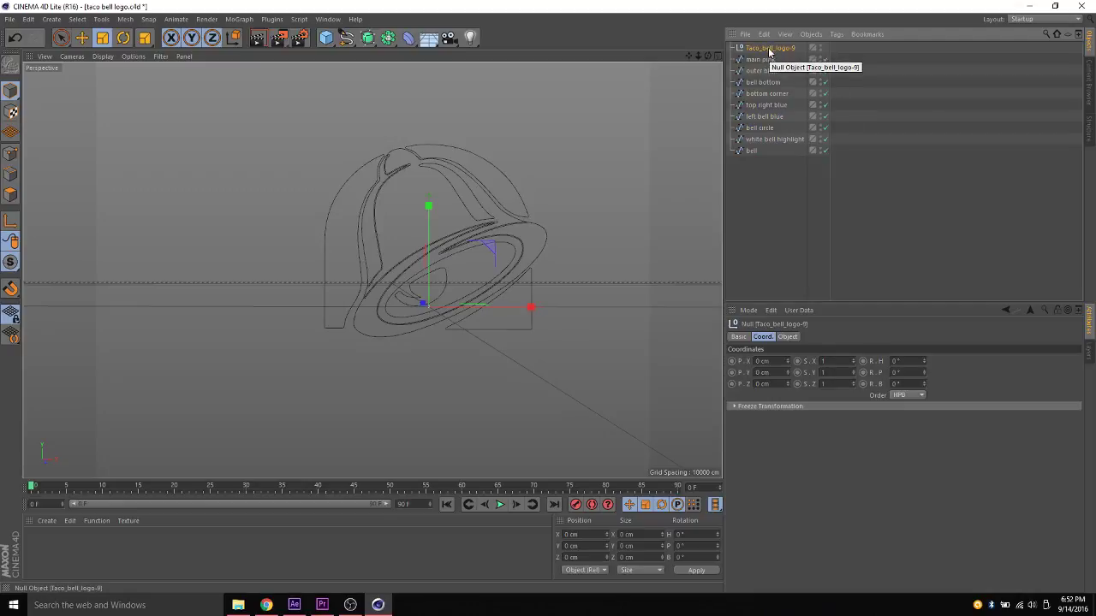
pyautogui.press('Delete')
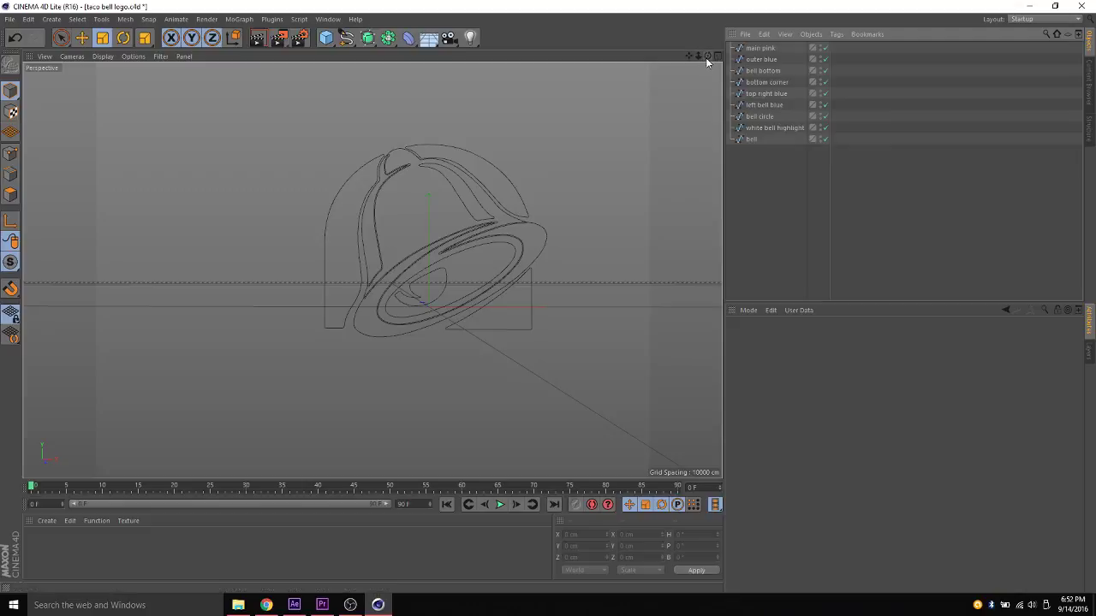
# Step: Set the render output size to 1920 by 1080 pixels and lock its ratio
pyautogui.moveTo(707, 56); pyautogui.dragTo(557, 80)
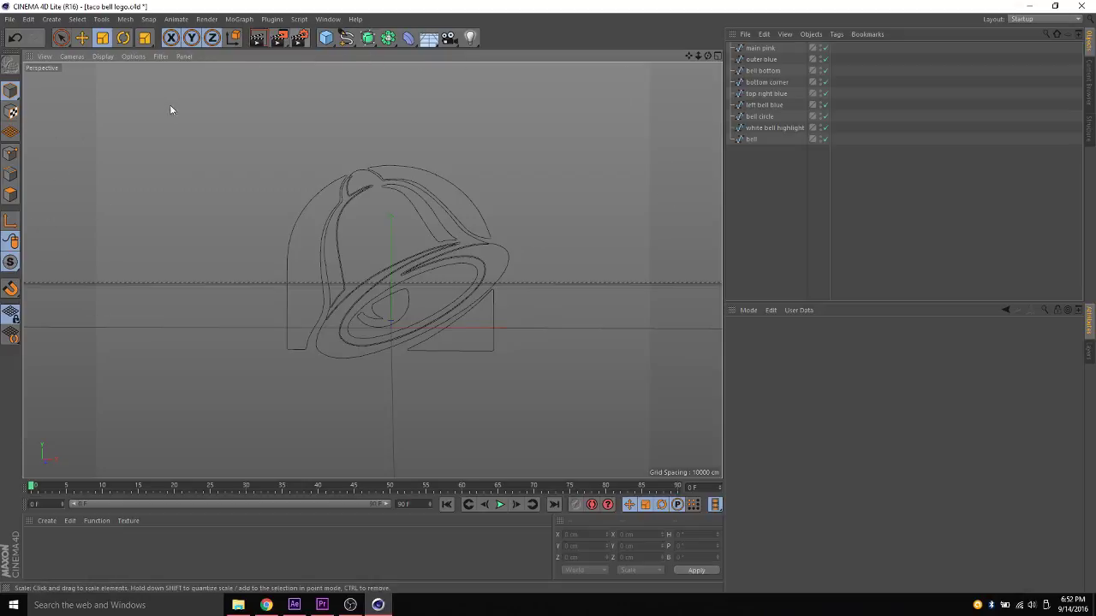
pyautogui.click(298, 40)
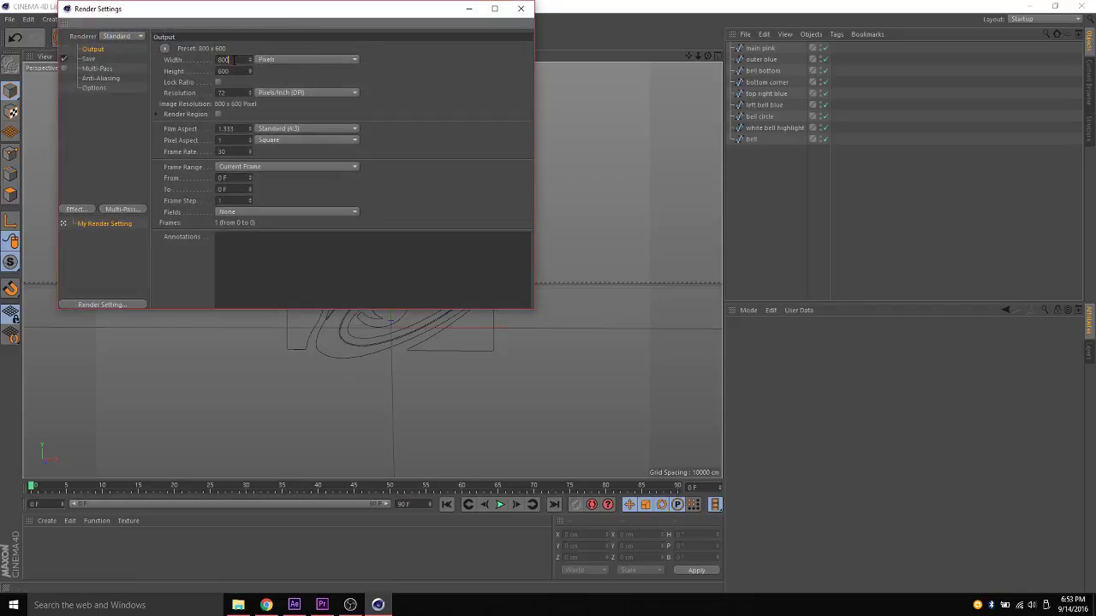
pyautogui.doubleClick(229, 60)
pyautogui.write('1920')
pyautogui.press('Tab')
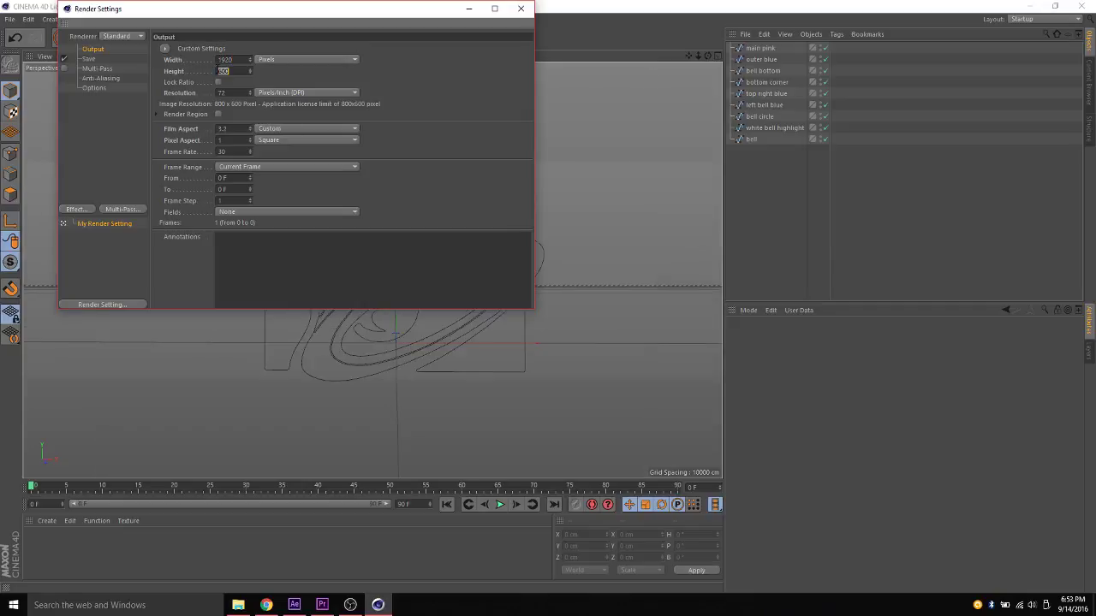
pyautogui.write('1080')
pyautogui.press('Return')
pyautogui.click(217, 81)
# Step: Add the Ambient Occlusion effect to the render settings and test-render the perspective view
pyautogui.click(75, 209)
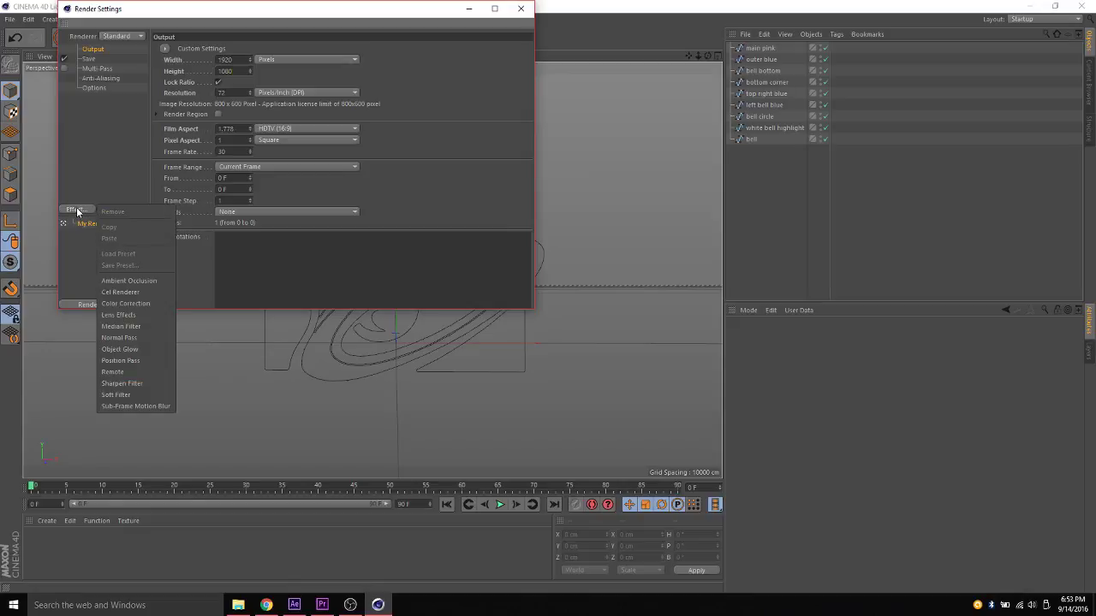
pyautogui.click(110, 283)
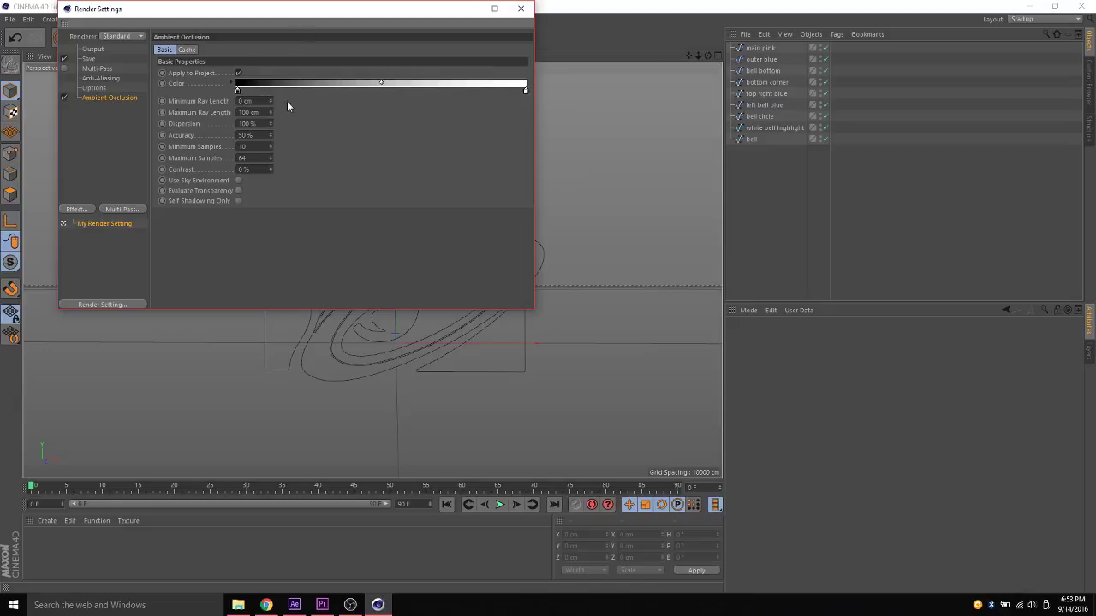
pyautogui.click(520, 8)
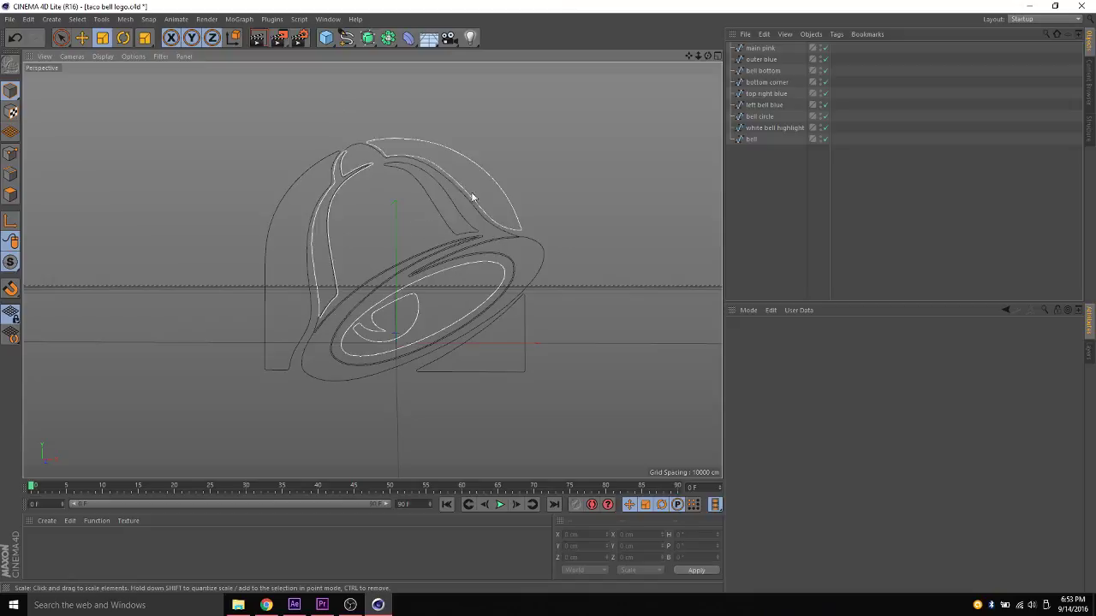
pyautogui.click(260, 38)
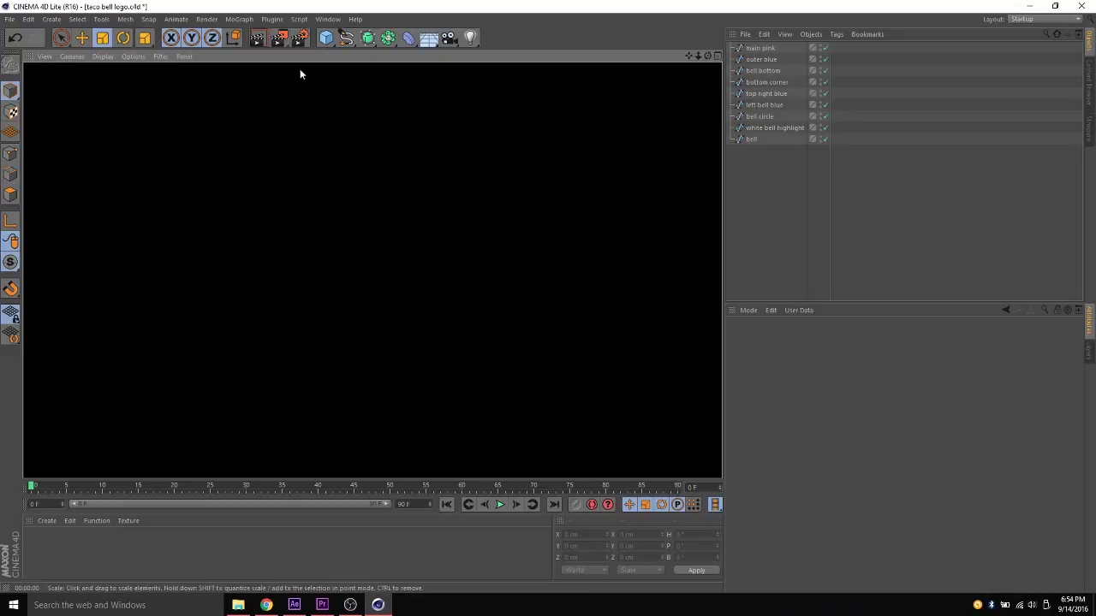
pyautogui.click(345, 166)
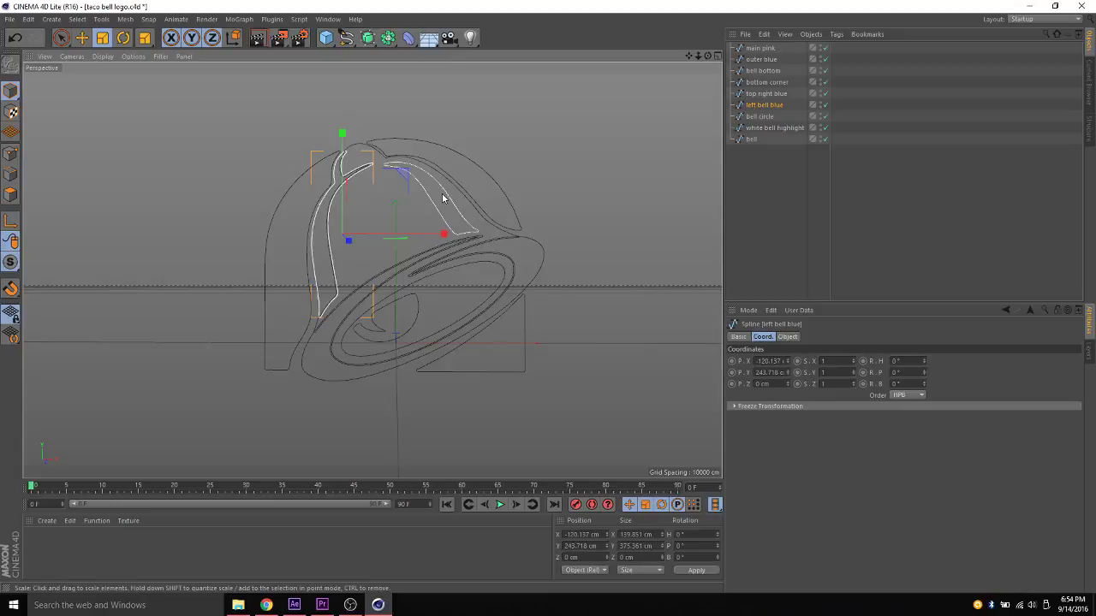
# Step: Add an Extrude generator to the scene
pyautogui.click(367, 41)
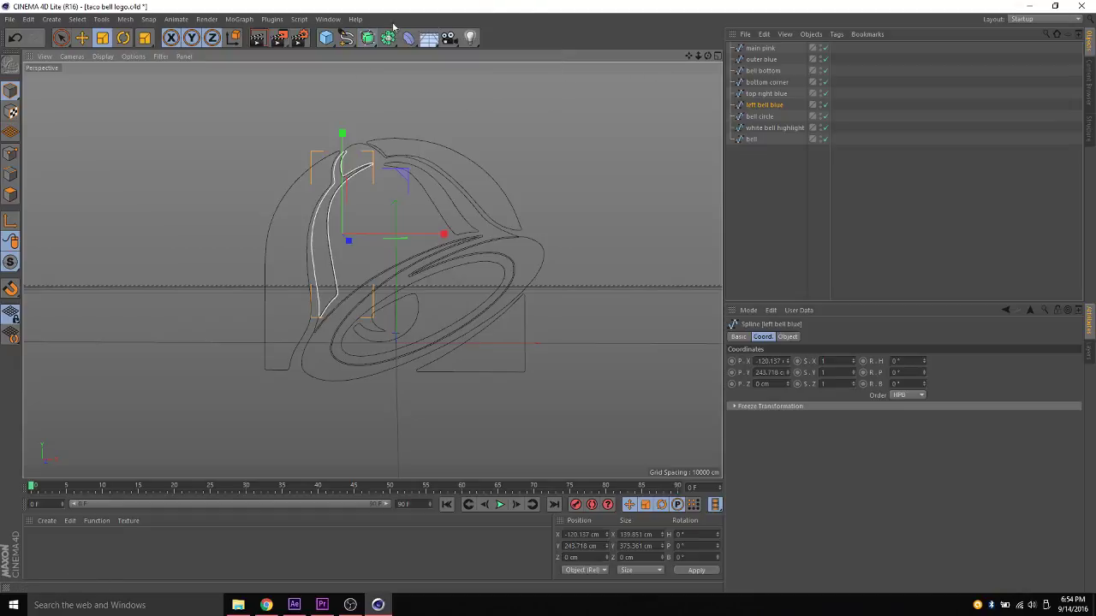
pyautogui.click(367, 37)
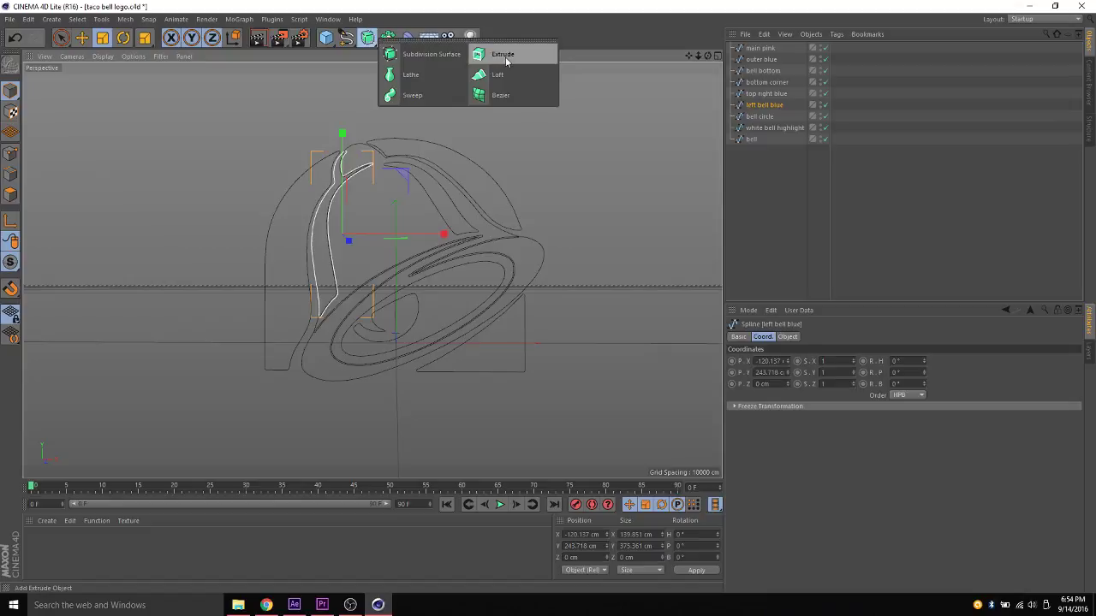
pyautogui.click(505, 58)
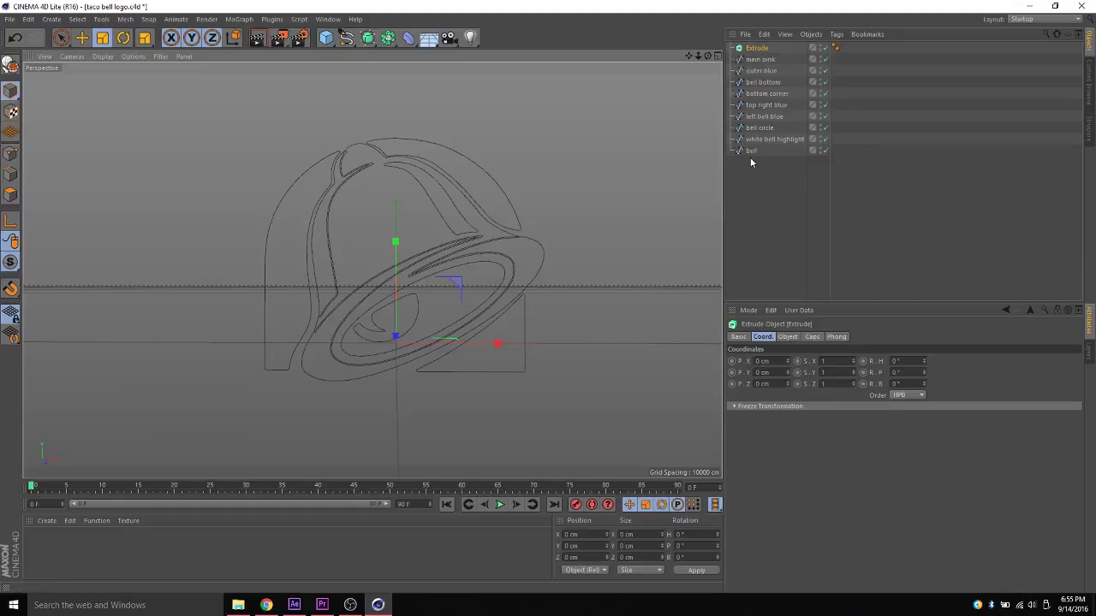
# Step: Try nesting only the main pink spline under the Extrude object, test-render the view, and undo the nesting
pyautogui.click(757, 61)
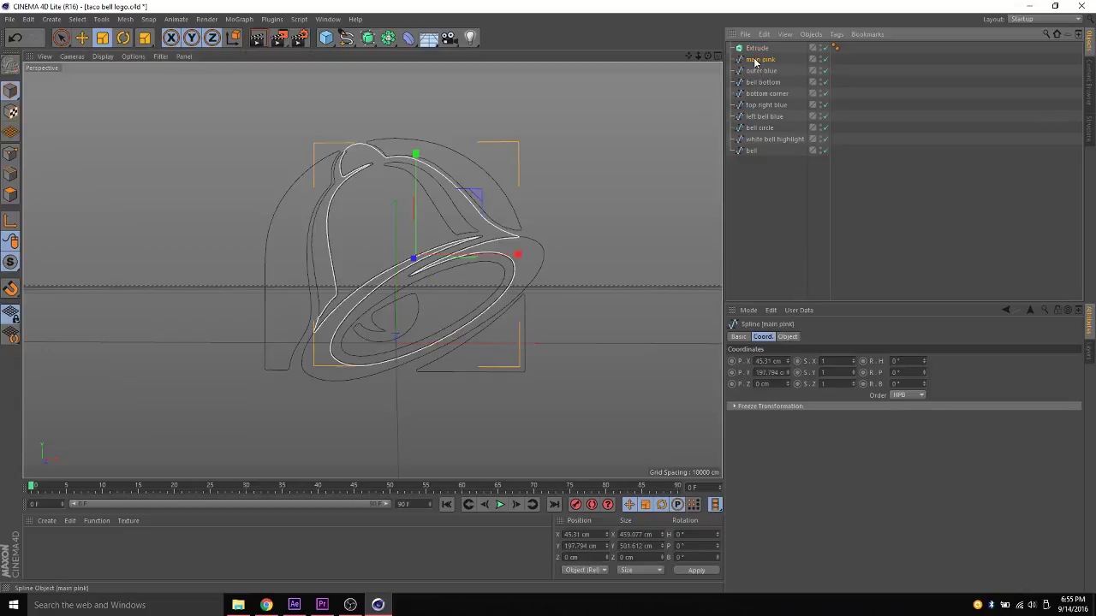
pyautogui.moveTo(755, 62); pyautogui.dragTo(633, 62)
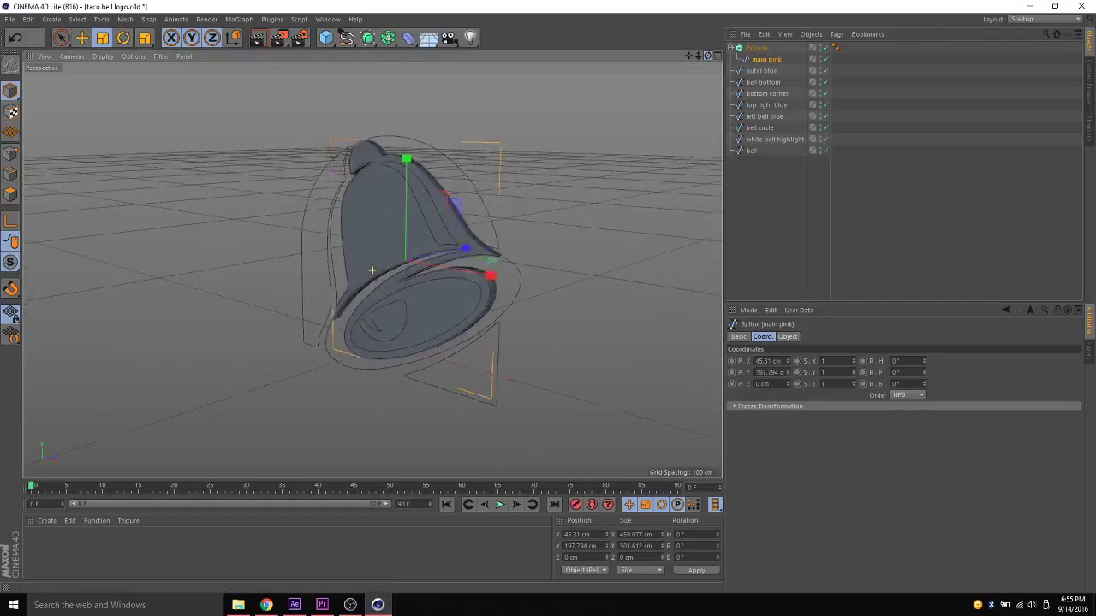
pyautogui.keyDown('alt'); pyautogui.moveTo(371, 269); pyautogui.dragTo(371, 269); pyautogui.keyUp('alt')
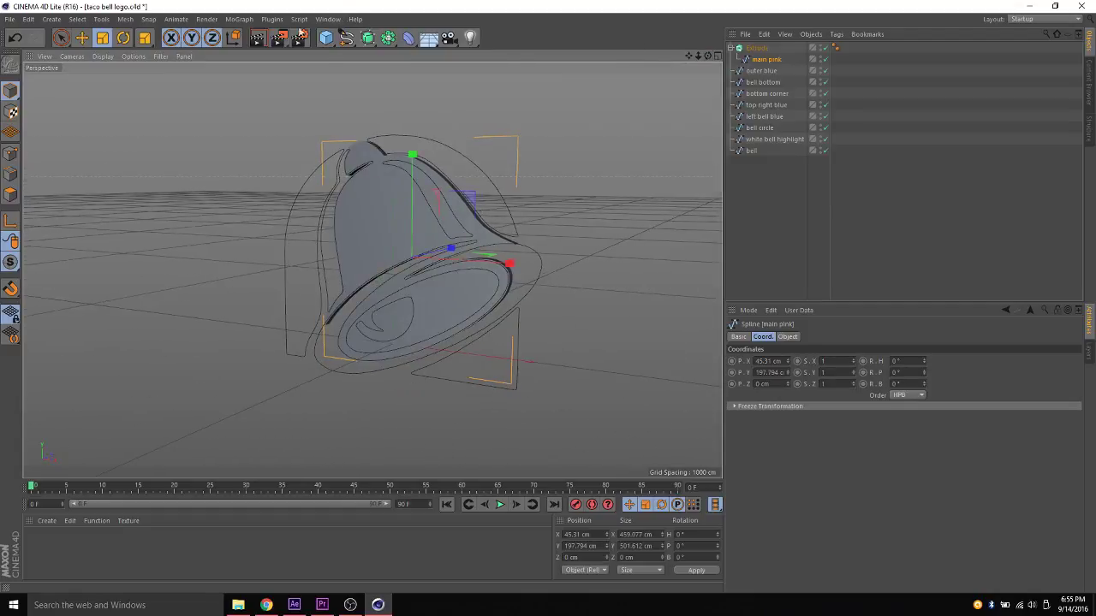
pyautogui.click(259, 38)
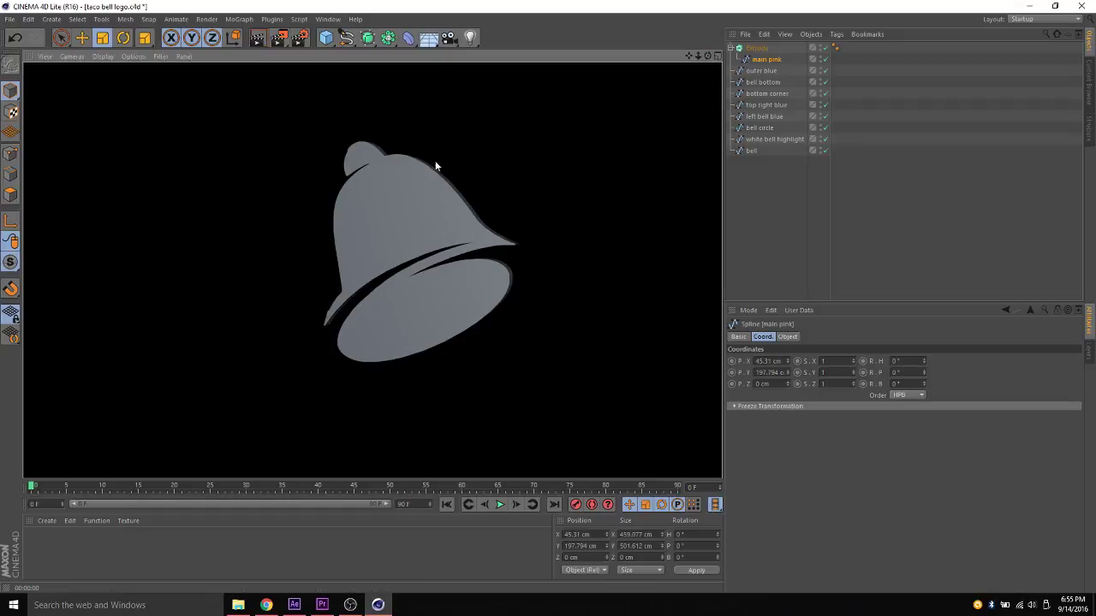
pyautogui.click(502, 188)
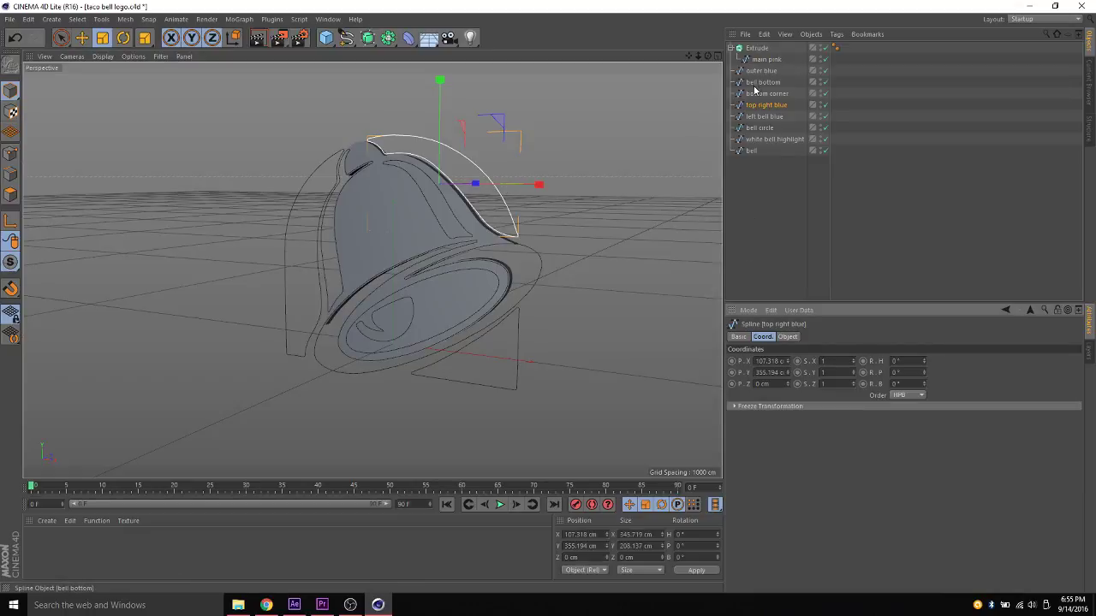
pyautogui.hotkey('ctrl', 'z')
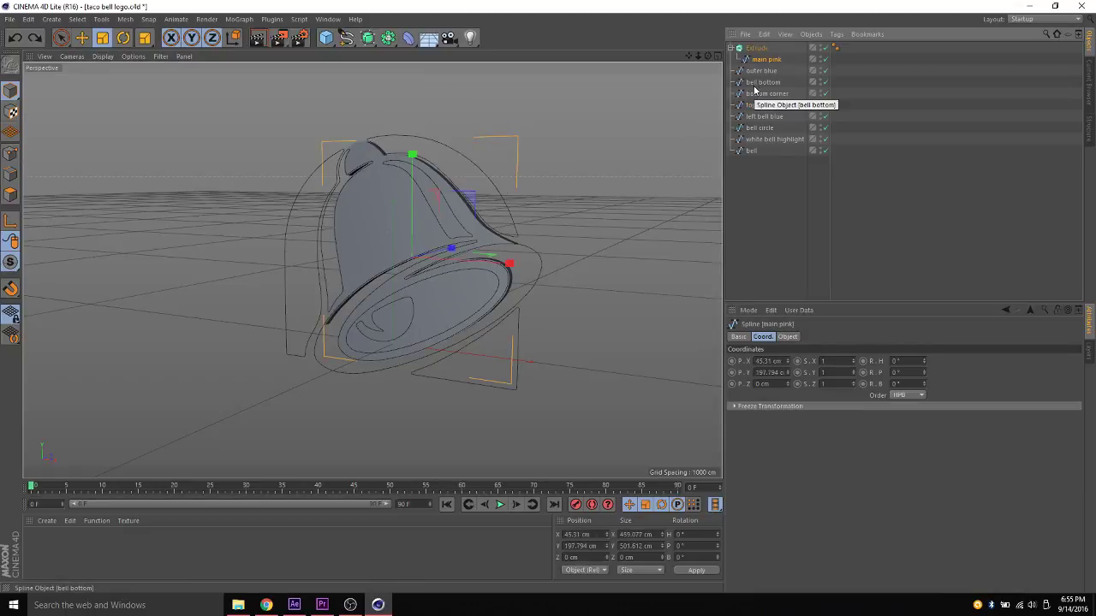
pyautogui.hotkey('ctrl', 'z')
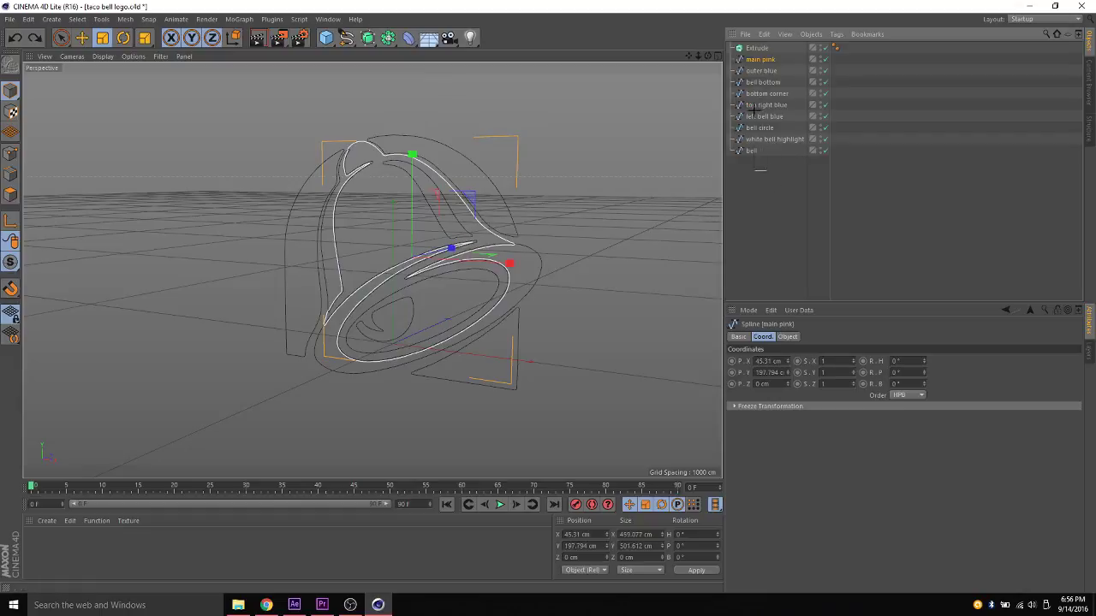
# Step: Nest all nine splines, from main pink to bell, under the Extrude object
pyautogui.moveTo(764, 170); pyautogui.dragTo(750, 58)
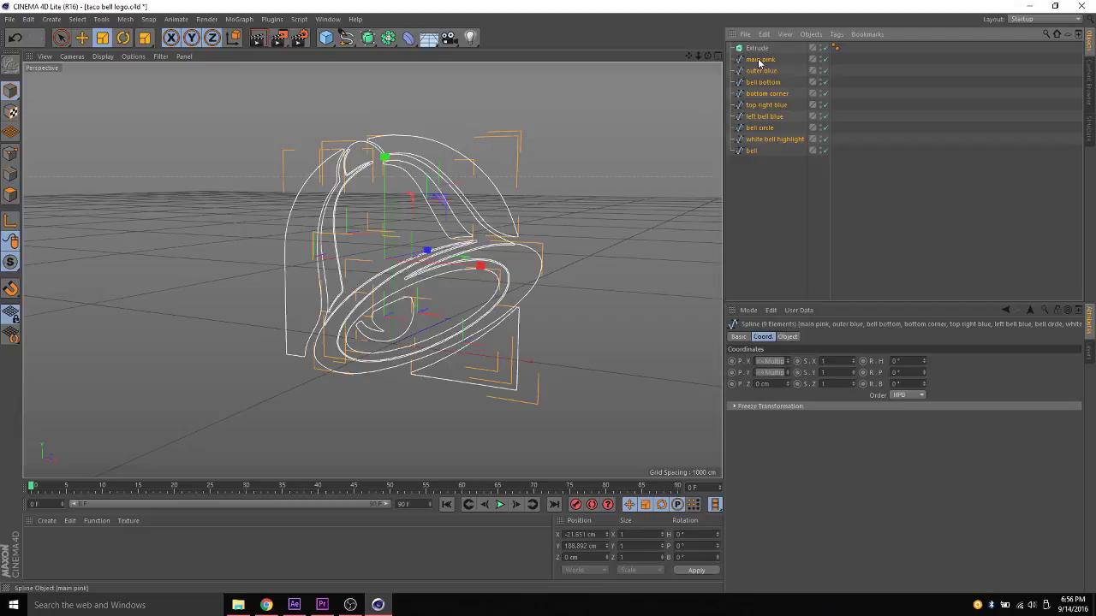
pyautogui.moveTo(758, 61); pyautogui.dragTo(759, 49)
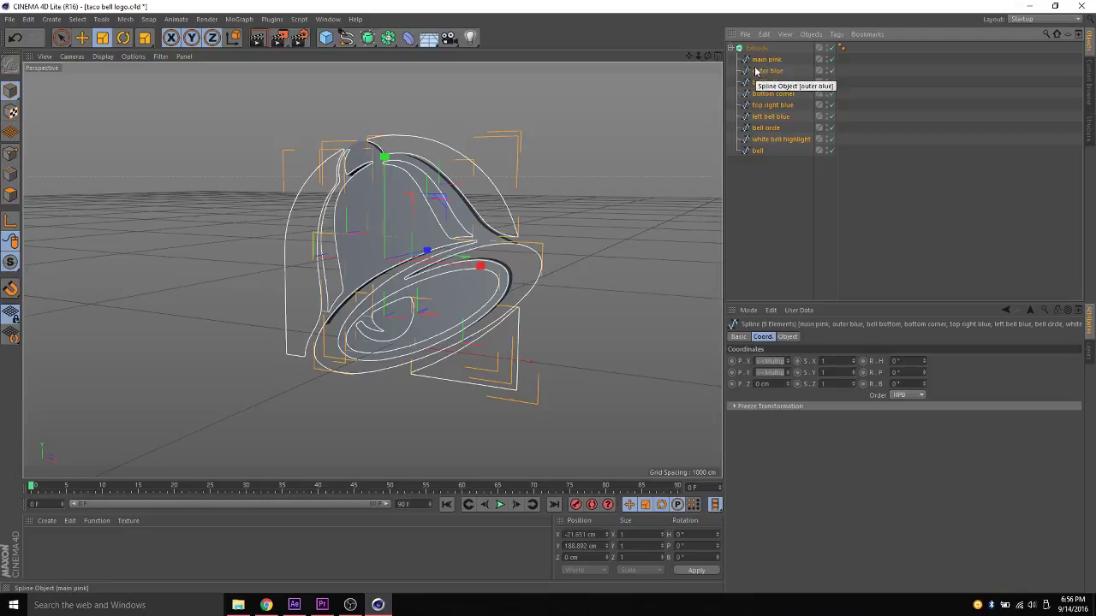
pyautogui.click(768, 205)
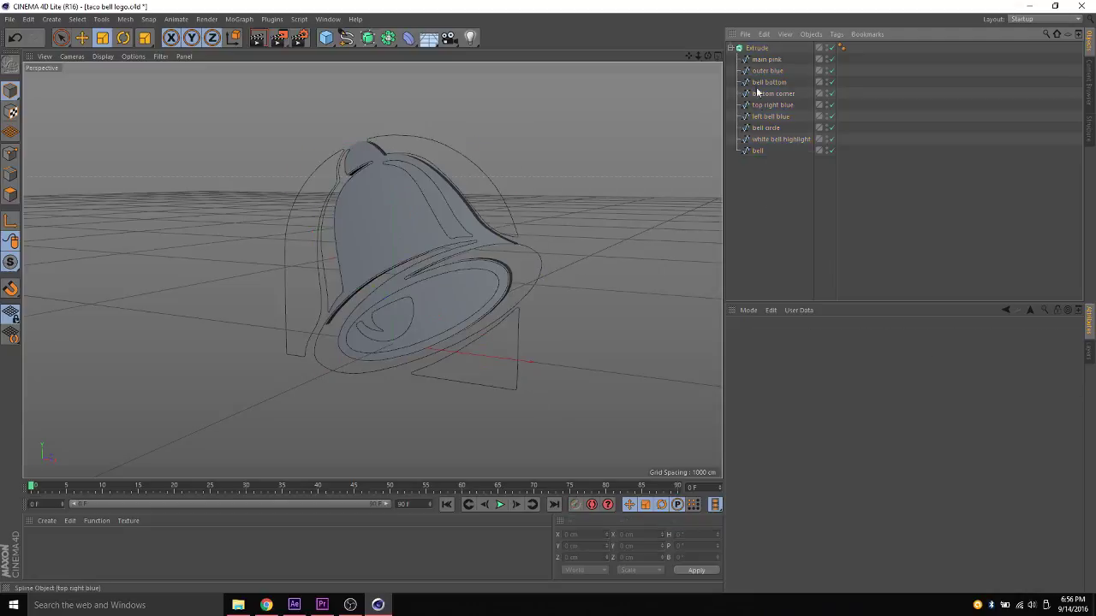
# Step: Enable the Hierarchical option in the Extrude object's properties
pyautogui.click(756, 49)
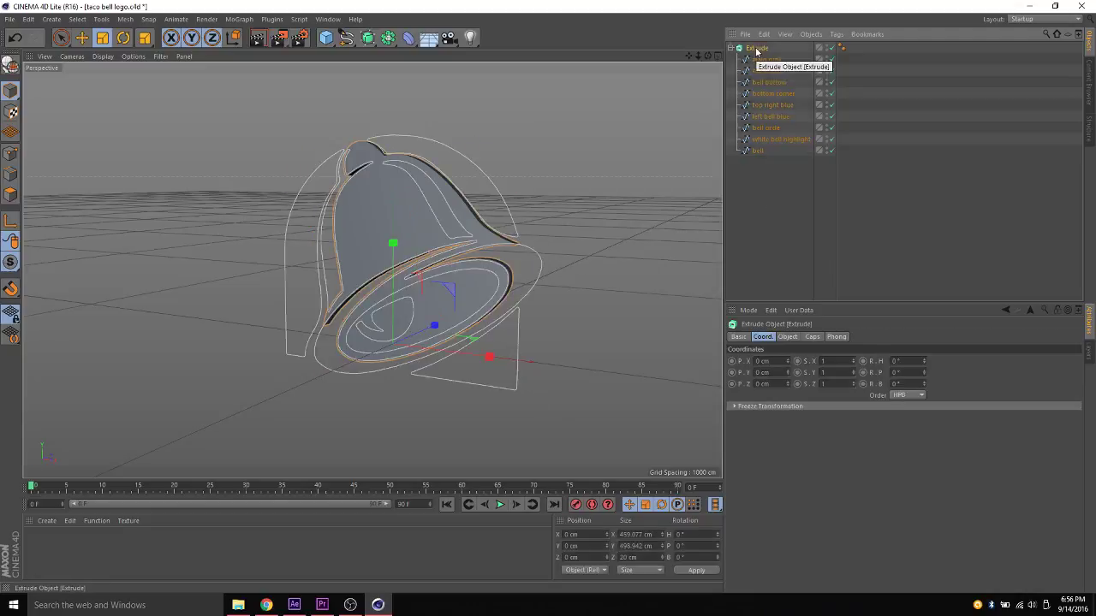
pyautogui.click(788, 336)
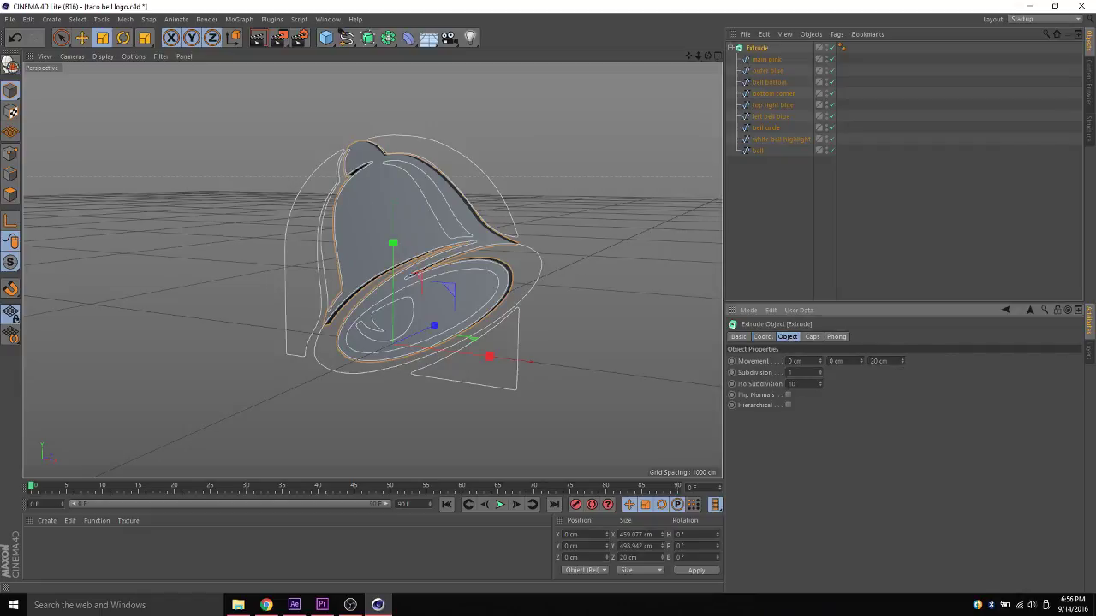
pyautogui.click(788, 405)
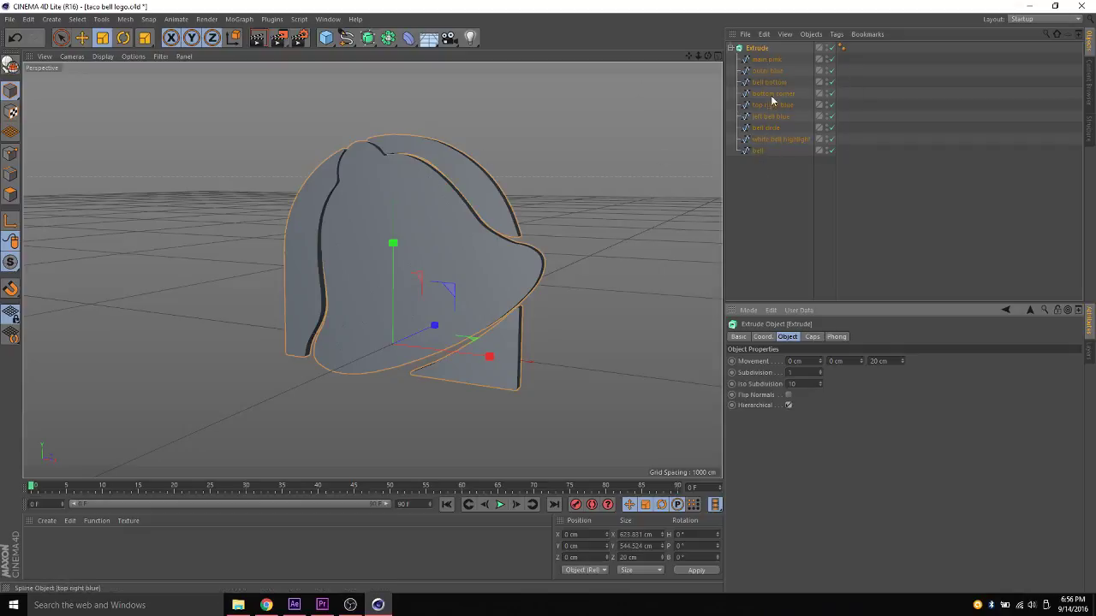
# Step: Examine the extruded logo from several angles and test-render a close-up of its upper part
pyautogui.moveTo(707, 56)
pyautogui.mouseDown()
pyautogui.moveTo(796, 62)
pyautogui.moveTo(707, 56)
pyautogui.mouseUp()
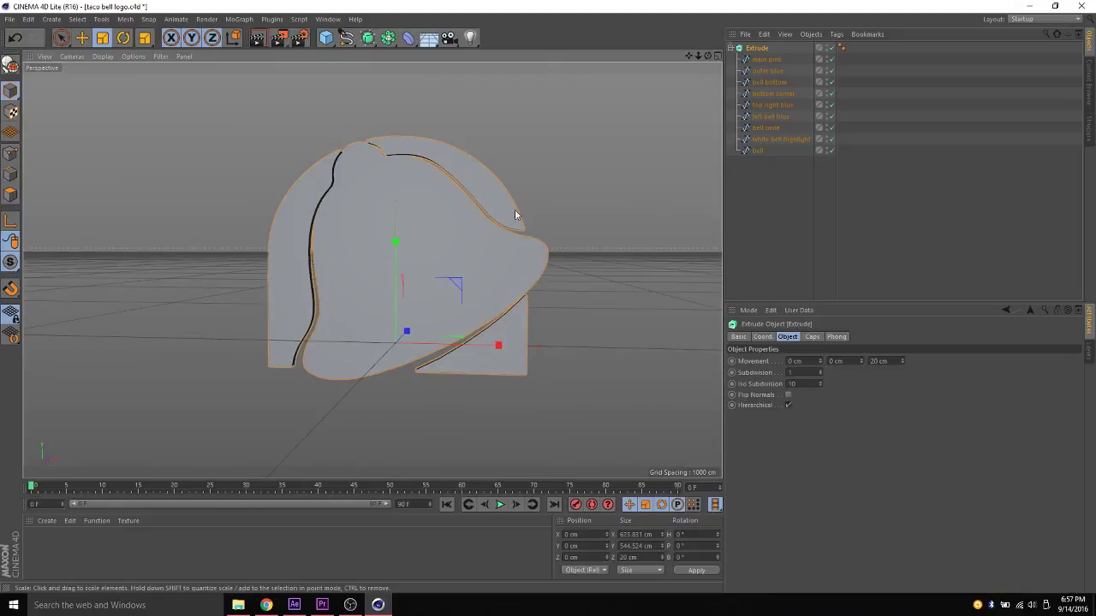
pyautogui.moveTo(707, 56); pyautogui.dragTo(771, 61)
pyautogui.moveTo(372, 270)
pyautogui.keyDown('alt'); pyautogui.mouseDown()
pyautogui.moveTo(420, 271)
pyautogui.moveTo(371, 270)
pyautogui.mouseUp(); pyautogui.keyUp('alt')
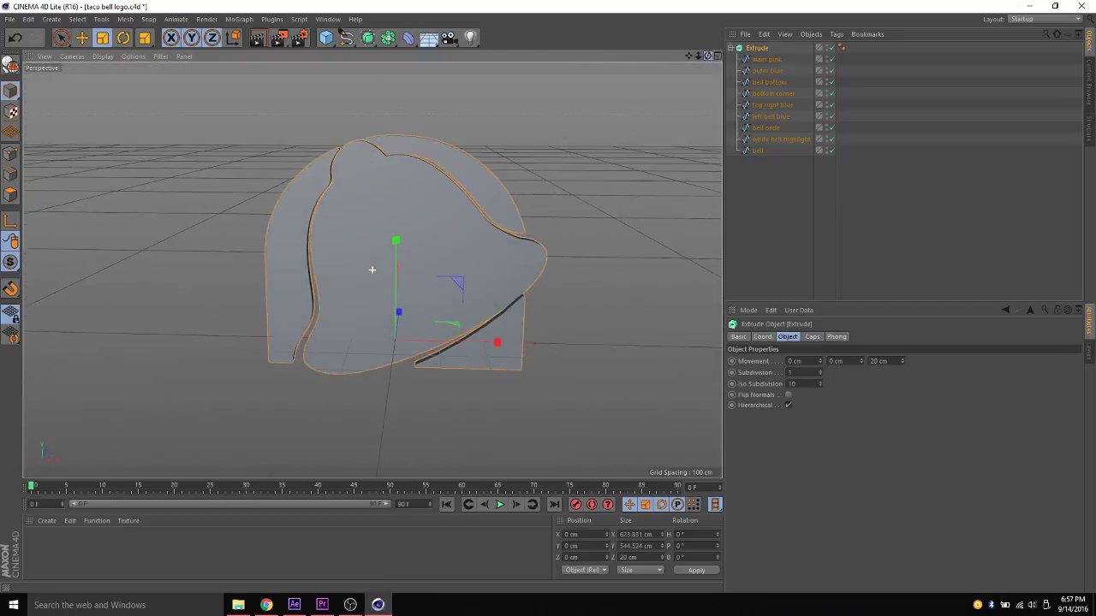
pyautogui.moveTo(707, 55); pyautogui.dragTo(743, 60)
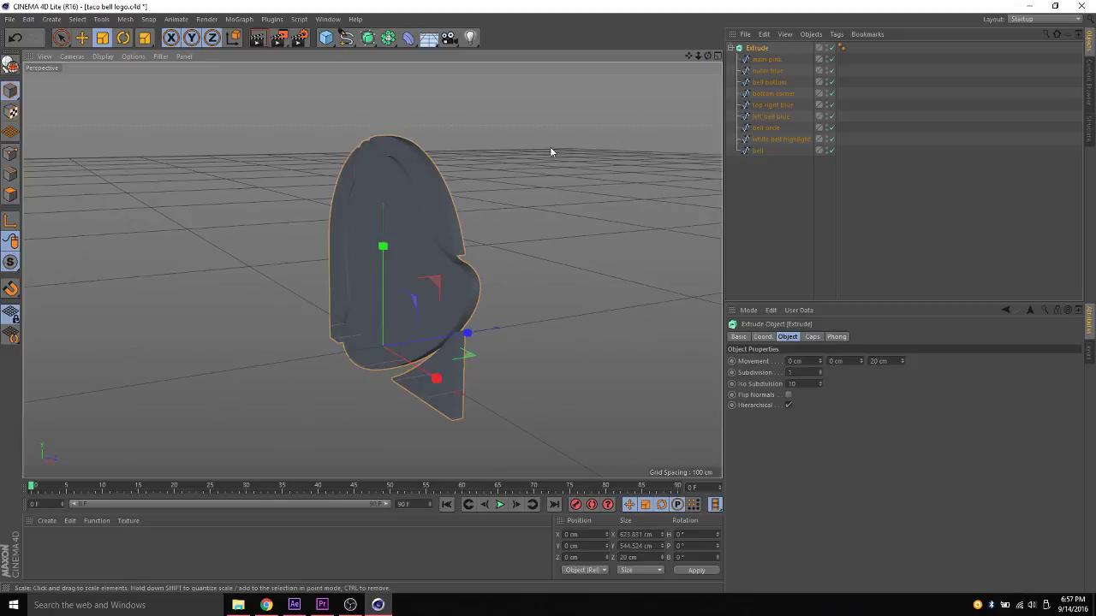
pyautogui.scroll(5, 438, 182)
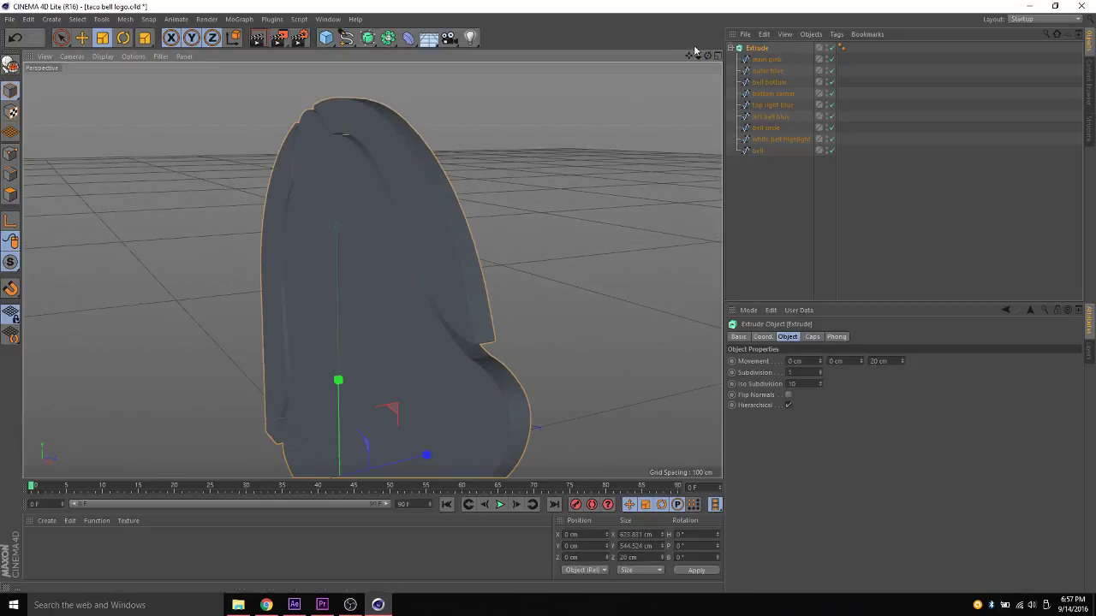
pyautogui.moveTo(707, 60); pyautogui.dragTo(429, 103)
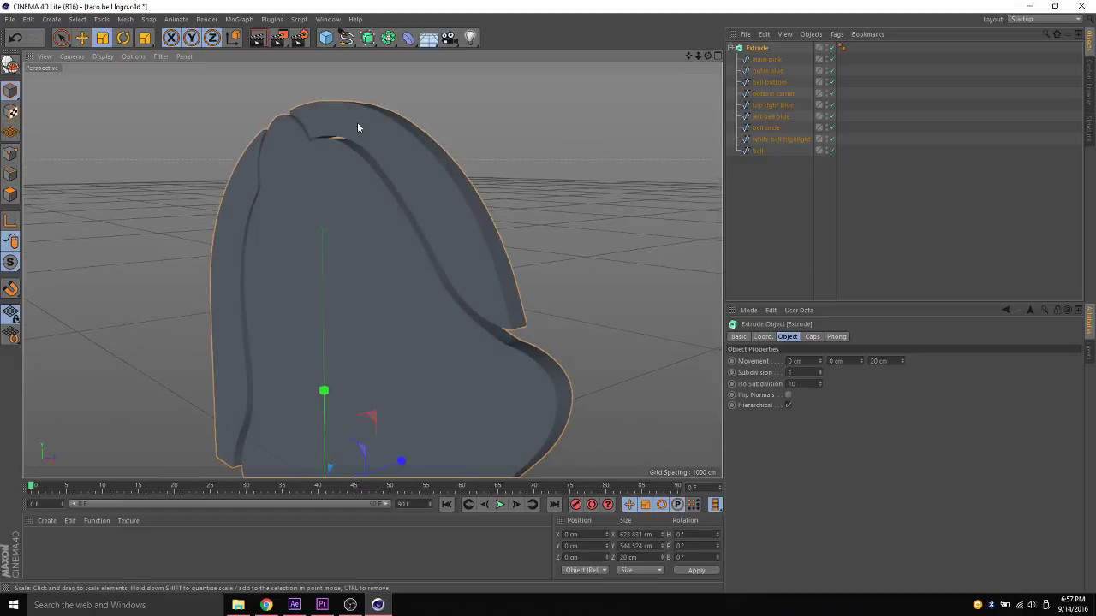
pyautogui.click(256, 40)
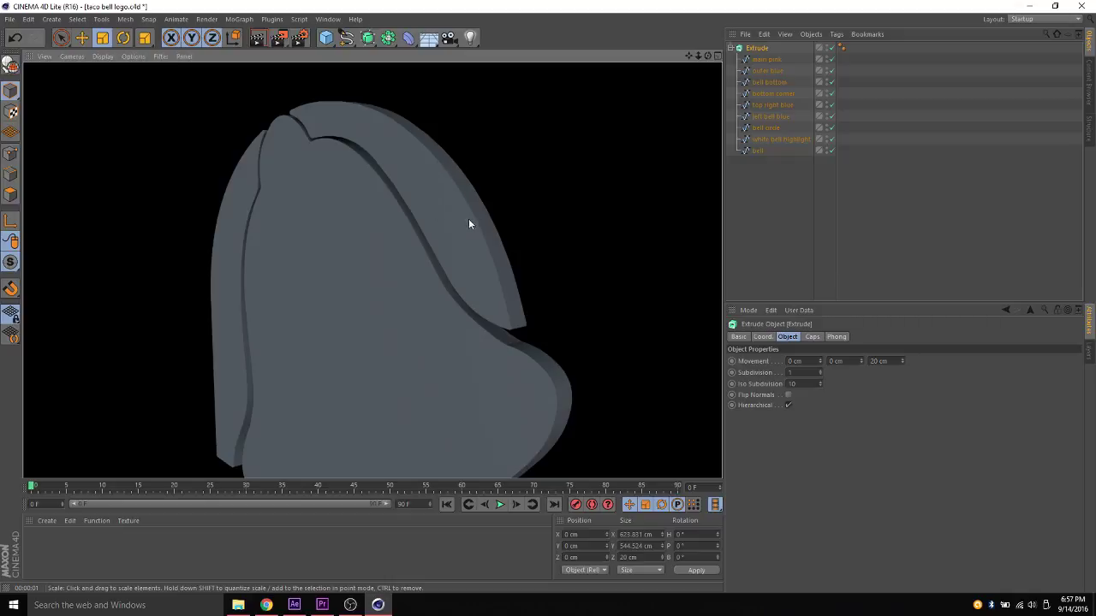
pyautogui.click(514, 176)
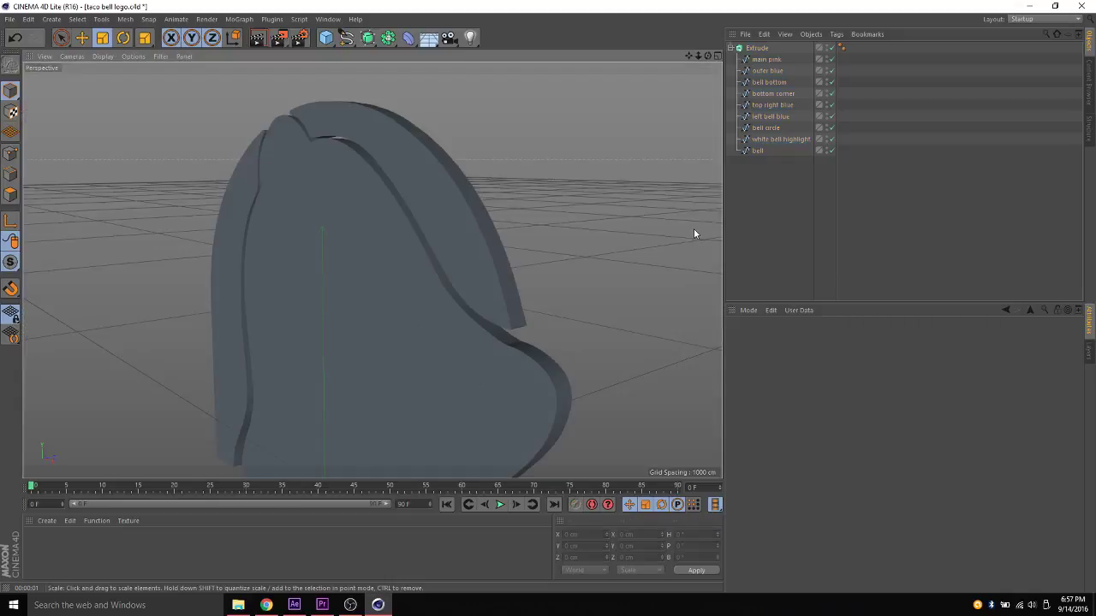
# Step: Give the Extrude object's start a Fillet Cap with 2 steps and test-render the view
pyautogui.click(757, 48)
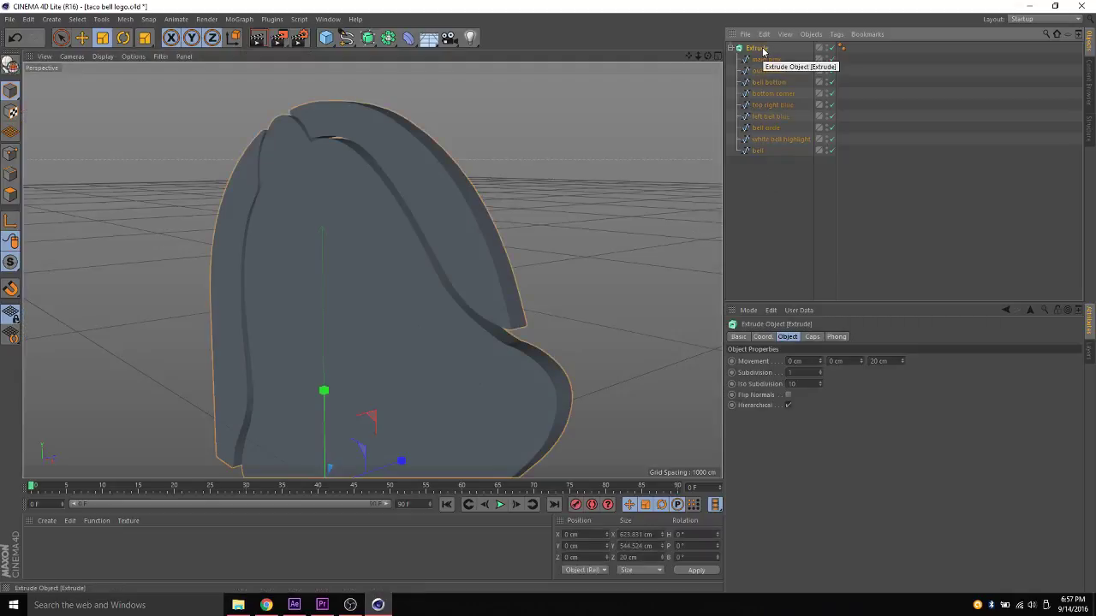
pyautogui.click(811, 337)
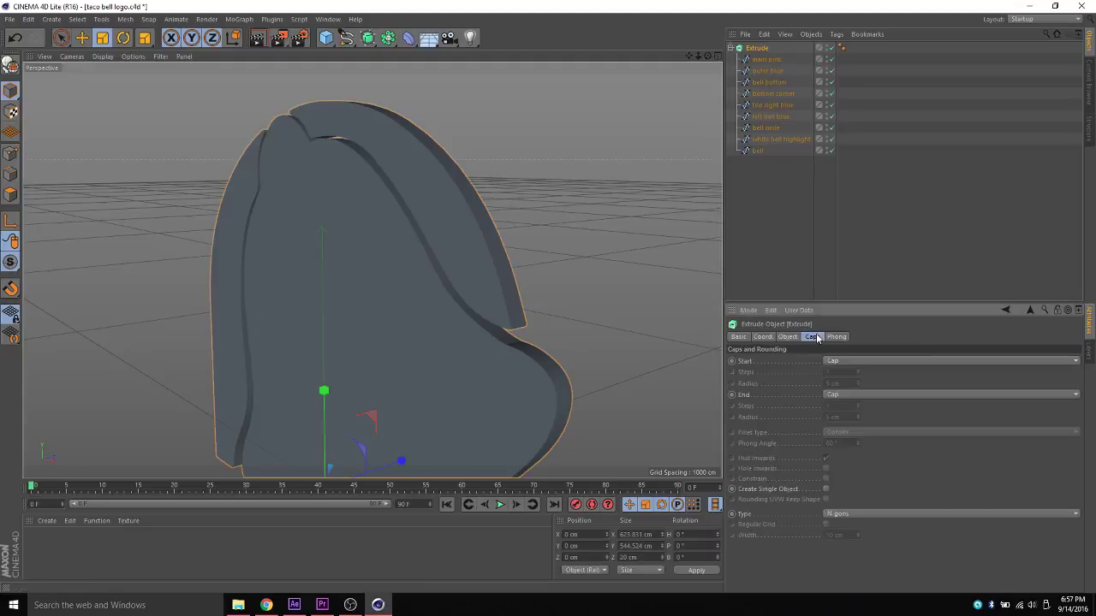
pyautogui.click(857, 360)
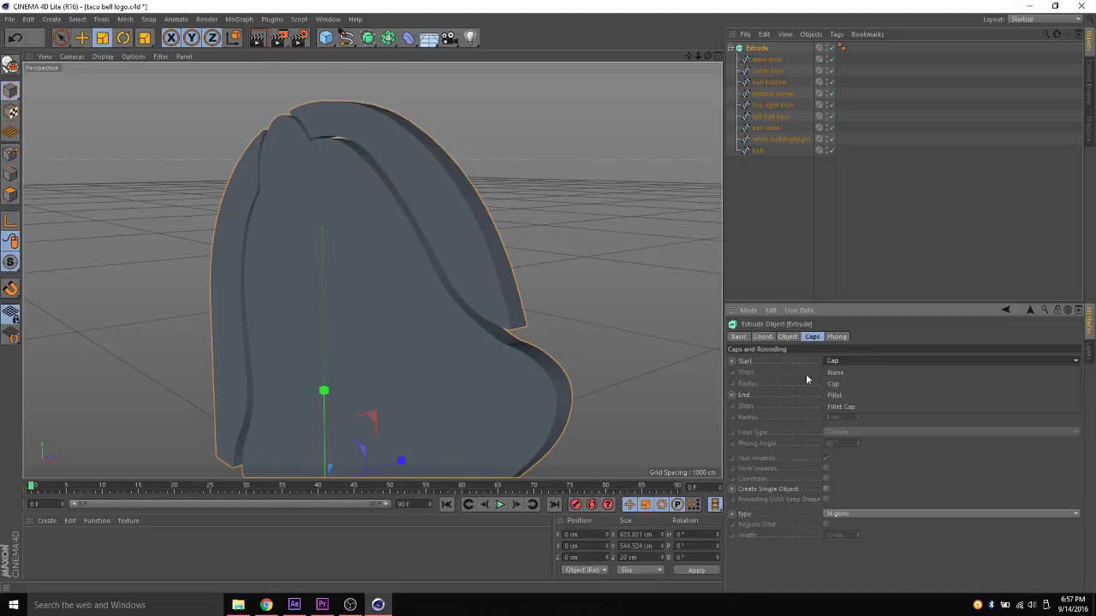
pyautogui.click(855, 408)
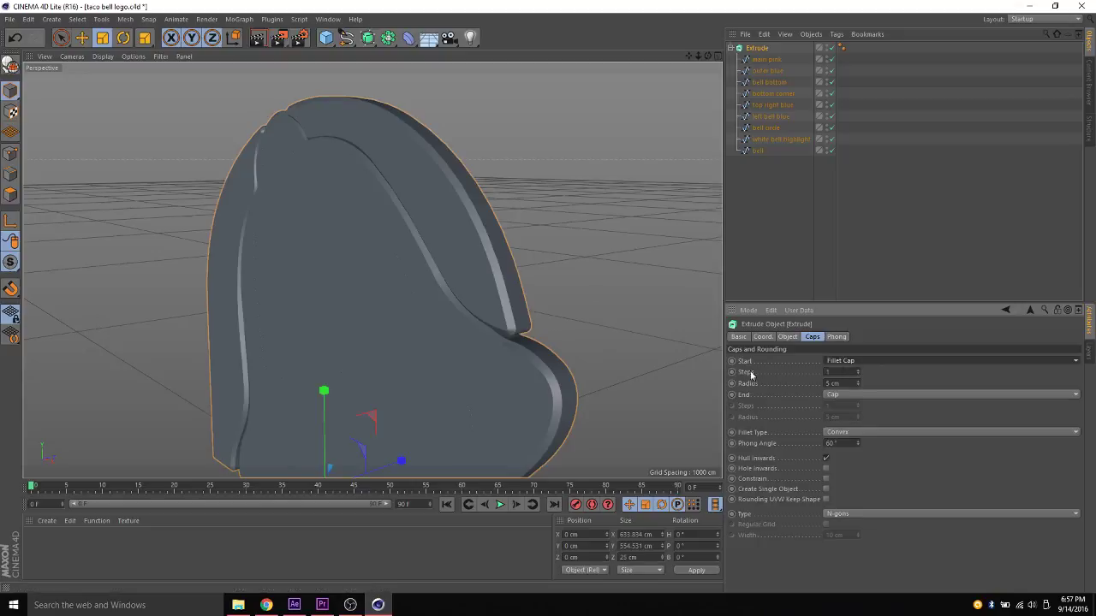
pyautogui.click(857, 370)
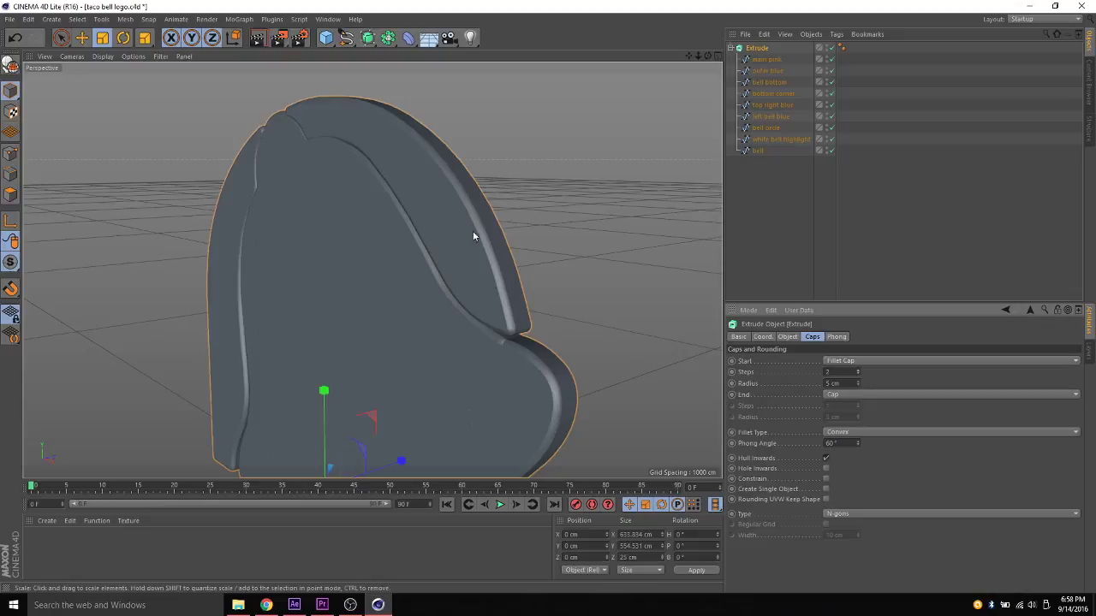
pyautogui.click(260, 40)
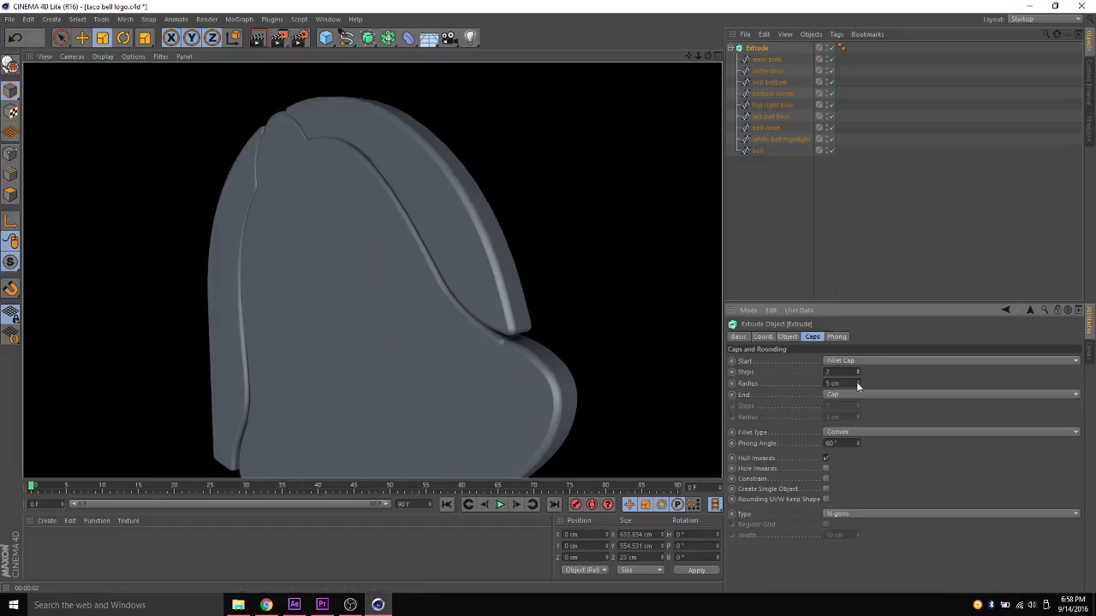
pyautogui.click(649, 239)
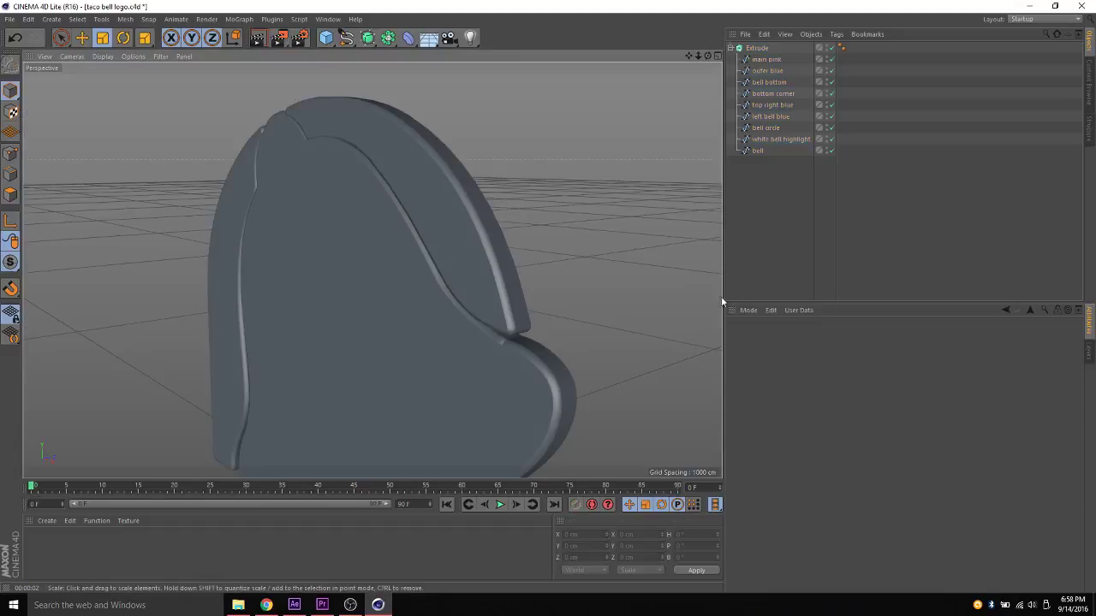
# Step: Set the radius of the Extrude object's start fillet to 2 cm
pyautogui.click(753, 48)
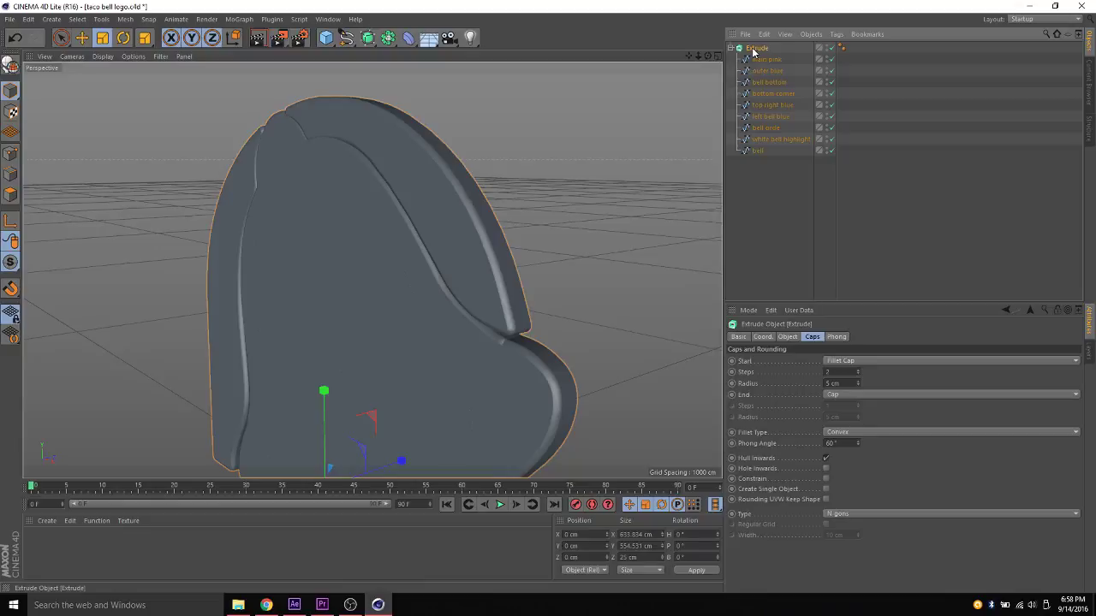
pyautogui.click(857, 384)
pyautogui.click(858, 386)
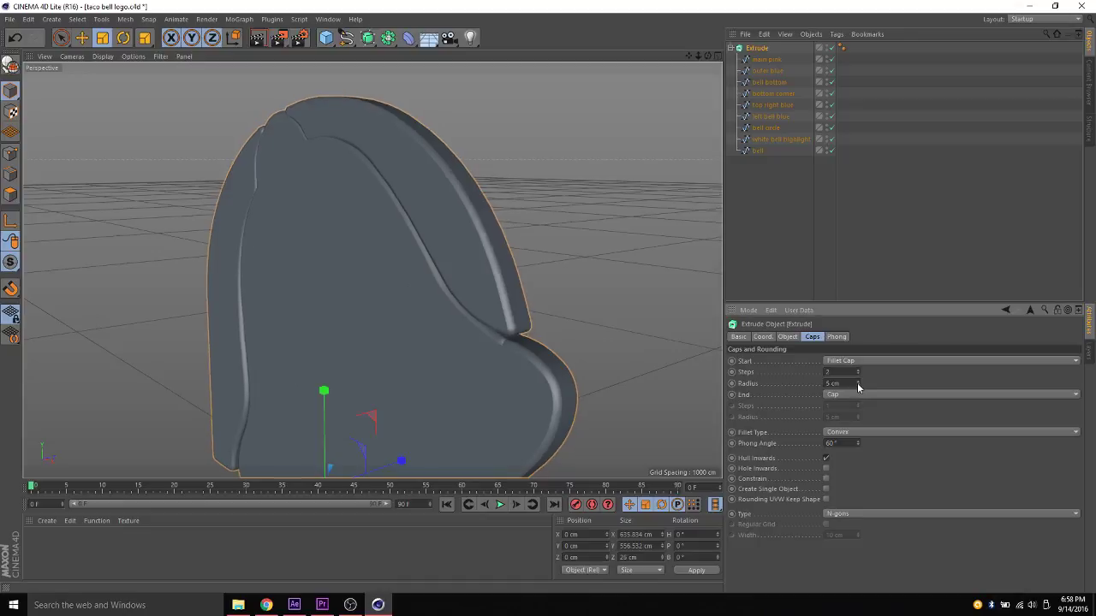
pyautogui.click(858, 387)
pyautogui.click(858, 387)
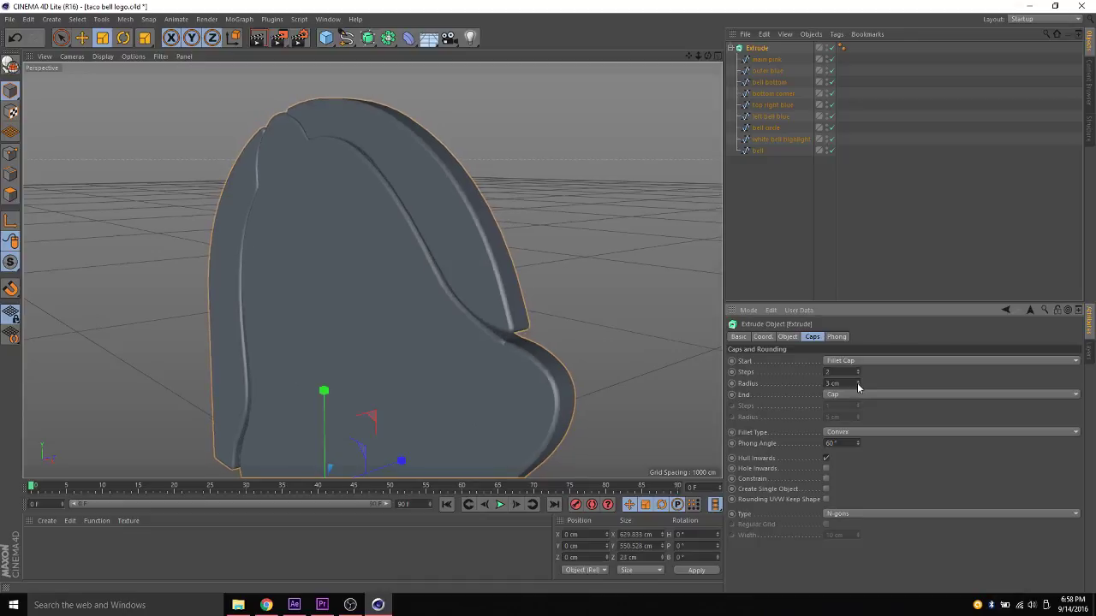
pyautogui.click(858, 387)
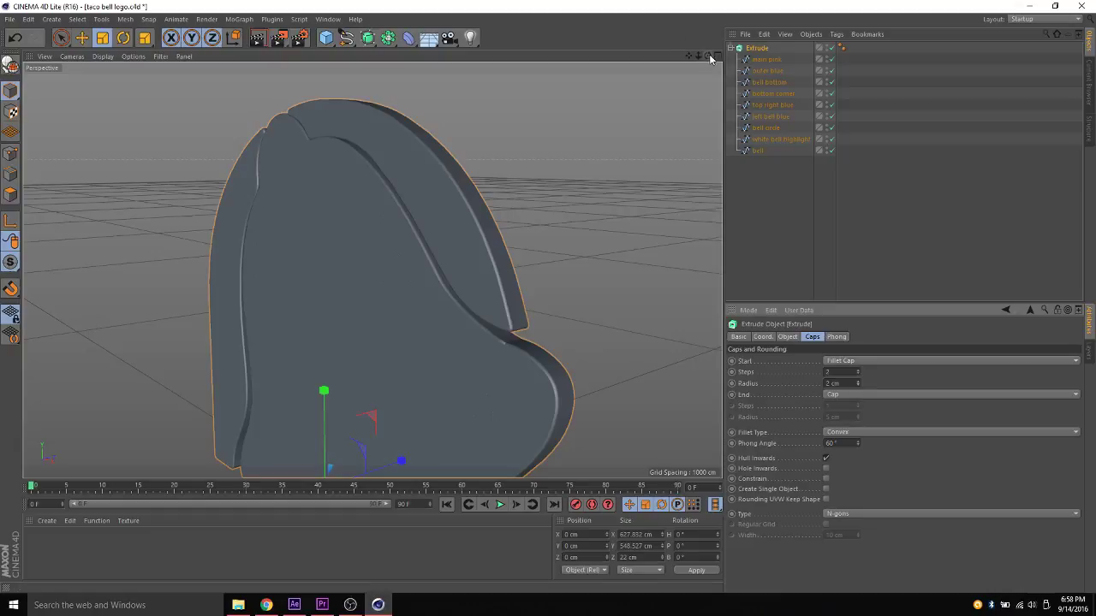
# Step: Give the Extrude object's end a Fillet Cap with 2 steps and a 2 cm radius
pyautogui.scroll(5, 371, 269)
pyautogui.keyDown('alt'); pyautogui.moveTo(371, 270); pyautogui.dragTo(371, 269); pyautogui.keyUp('alt')
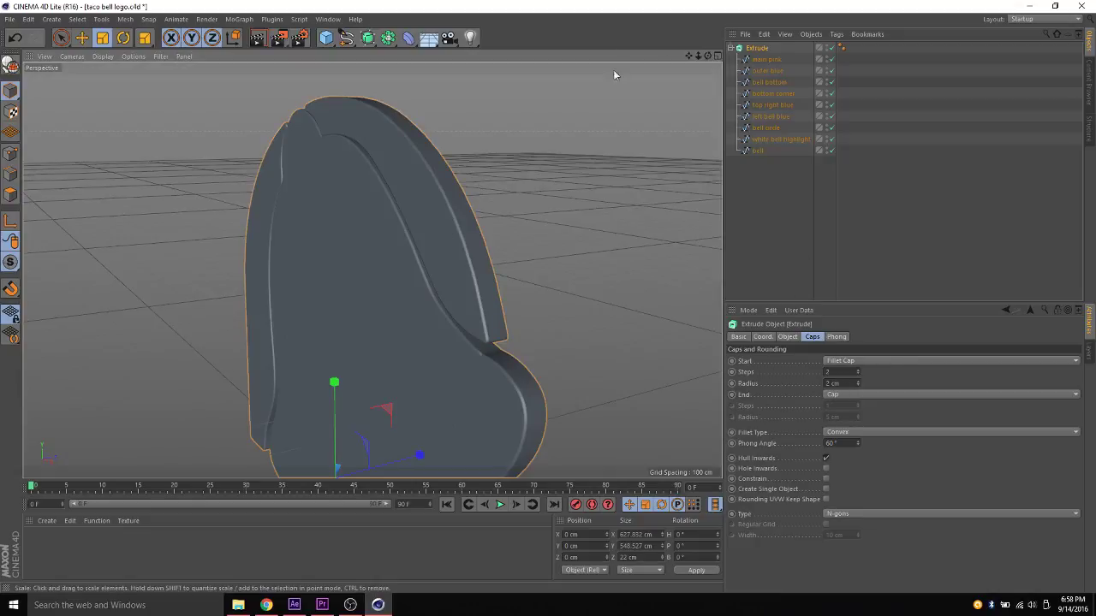
pyautogui.moveTo(704, 55); pyautogui.dragTo(703, 55)
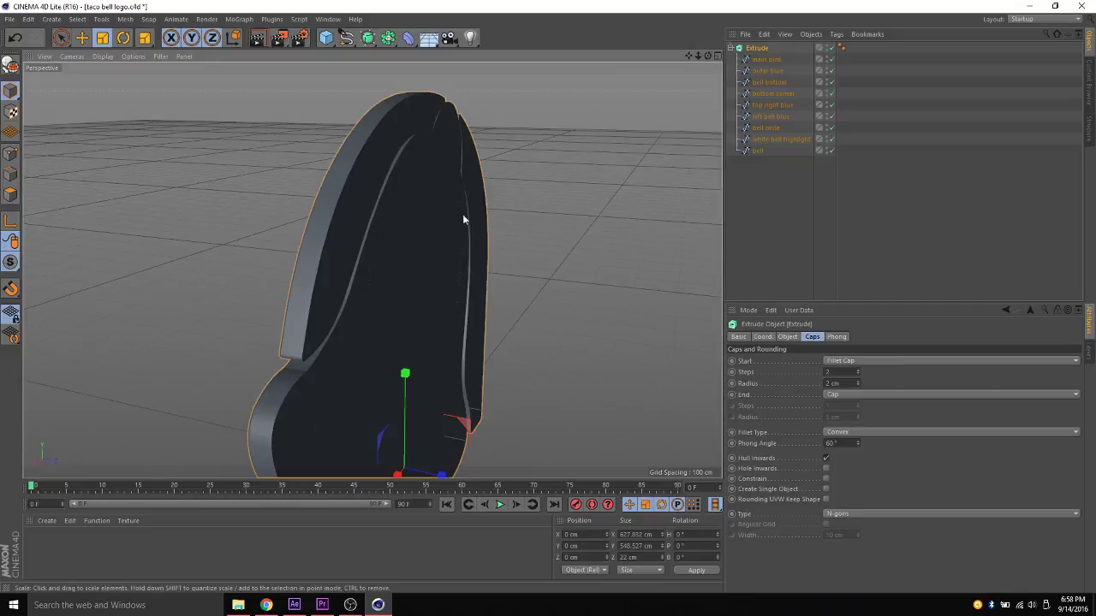
pyautogui.click(876, 394)
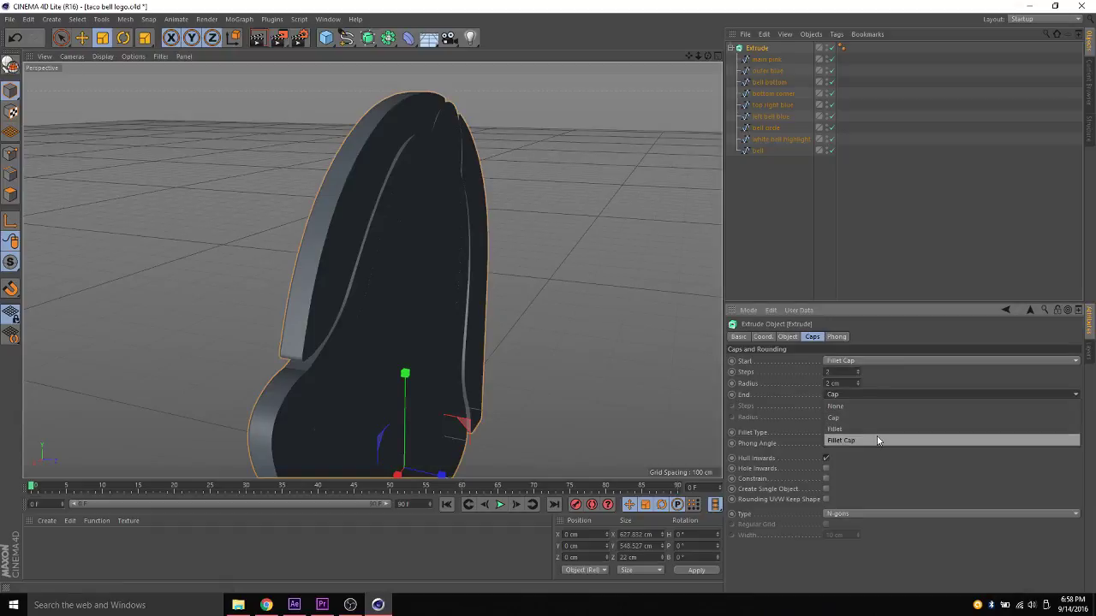
pyautogui.click(877, 440)
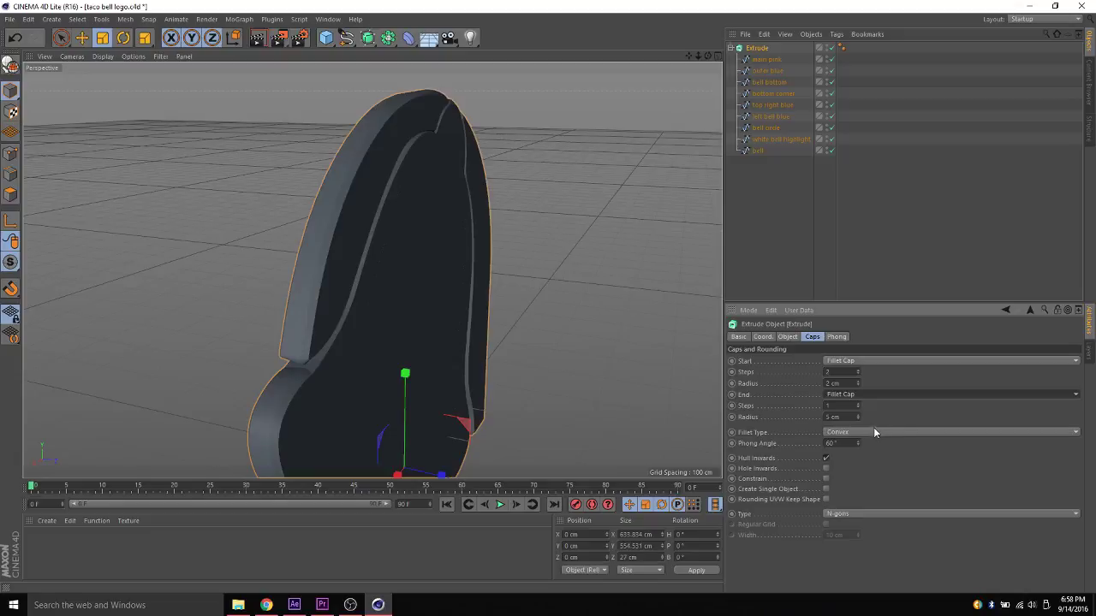
pyautogui.click(857, 404)
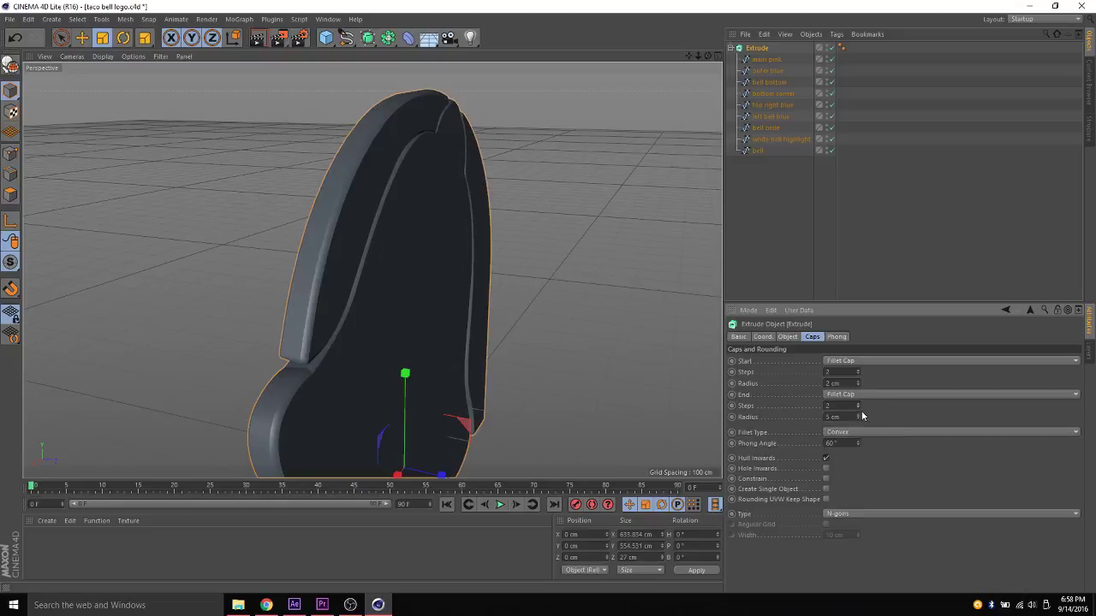
pyautogui.click(859, 420)
pyautogui.click(859, 420)
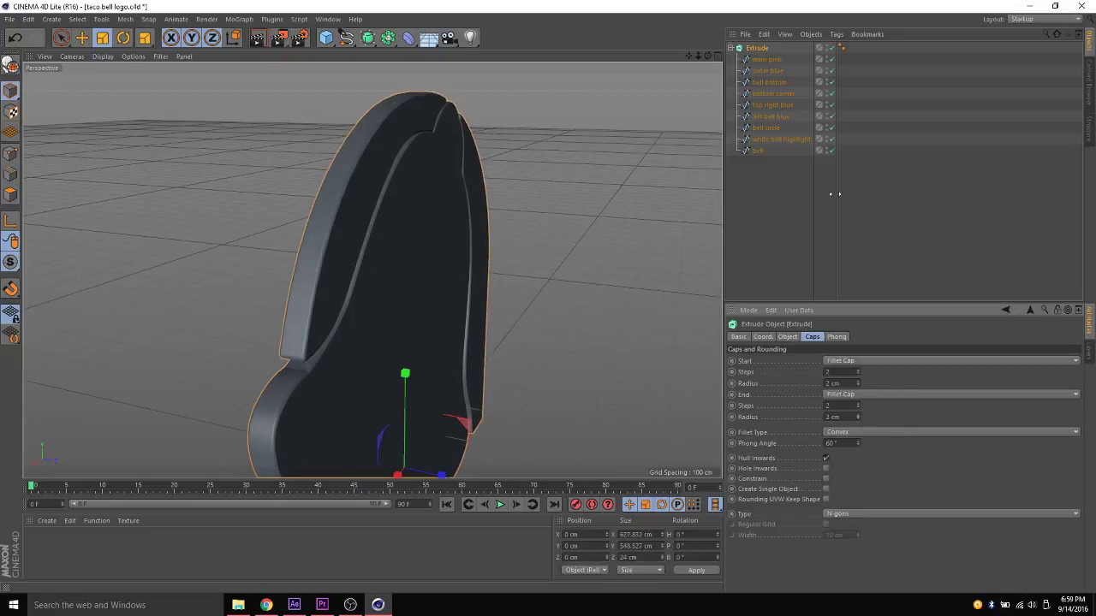
# Step: Set the Extrude object's depth to 40 cm along Z and check the logo from the front
pyautogui.moveTo(707, 56); pyautogui.dragTo(338, 114)
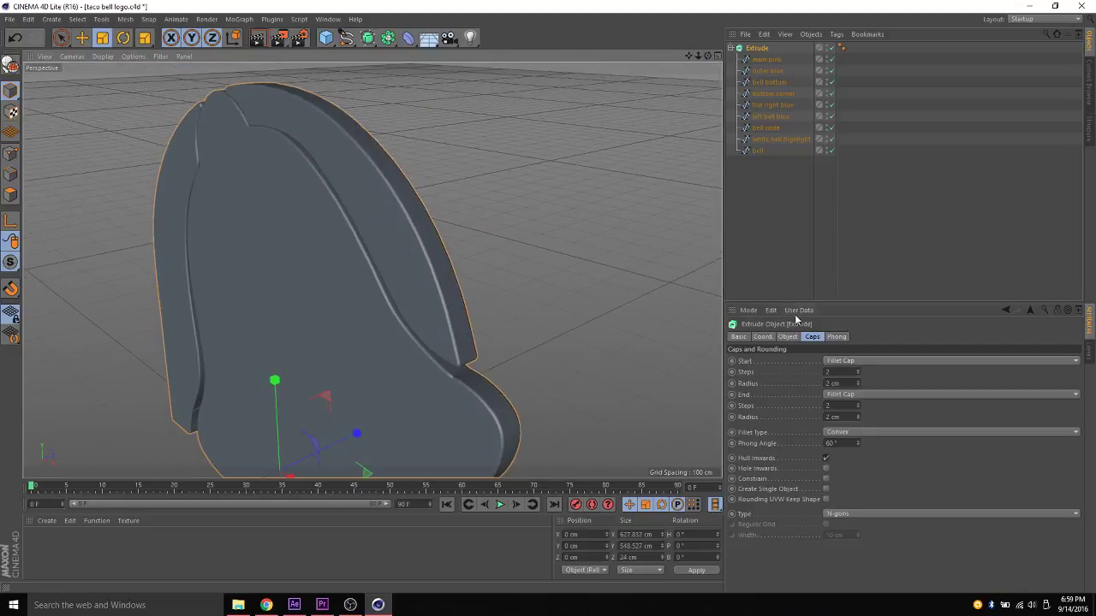
pyautogui.click(786, 337)
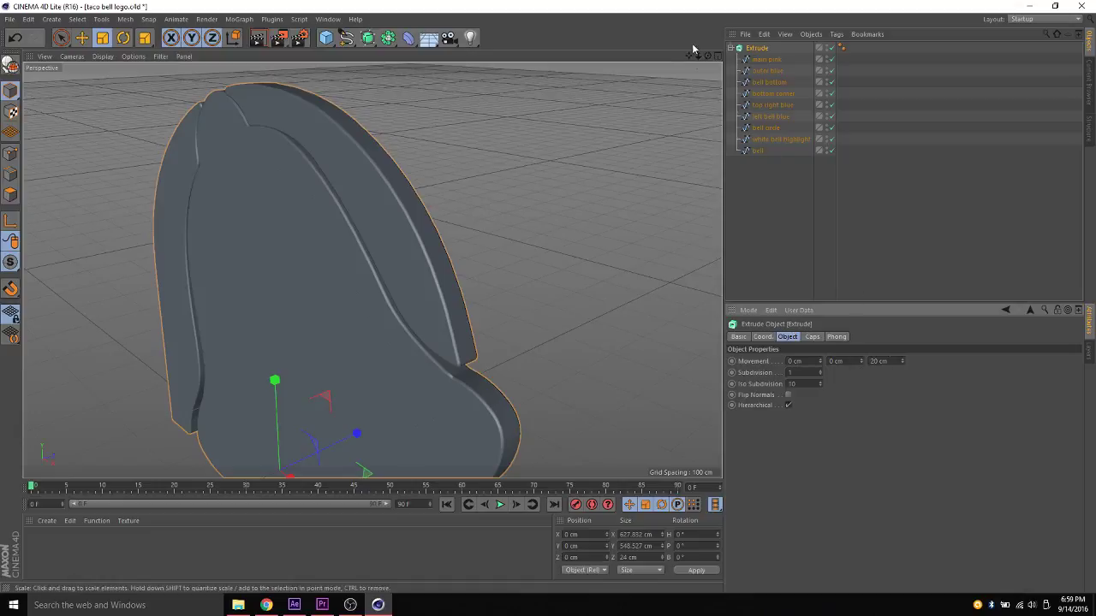
pyautogui.moveTo(707, 56); pyautogui.dragTo(851, 337)
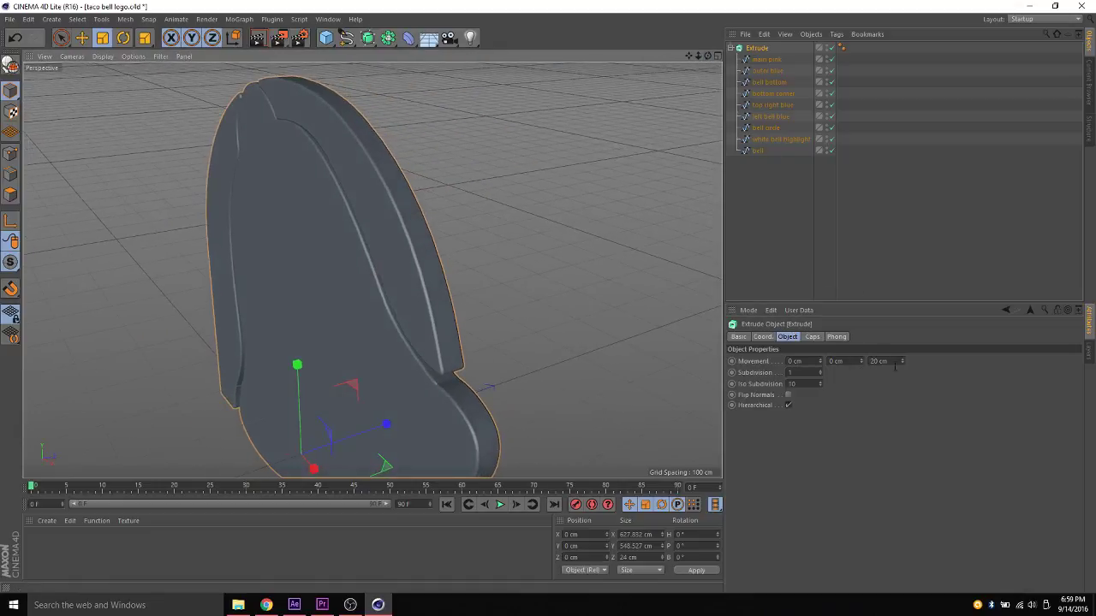
pyautogui.moveTo(903, 363); pyautogui.dragTo(903, 316)
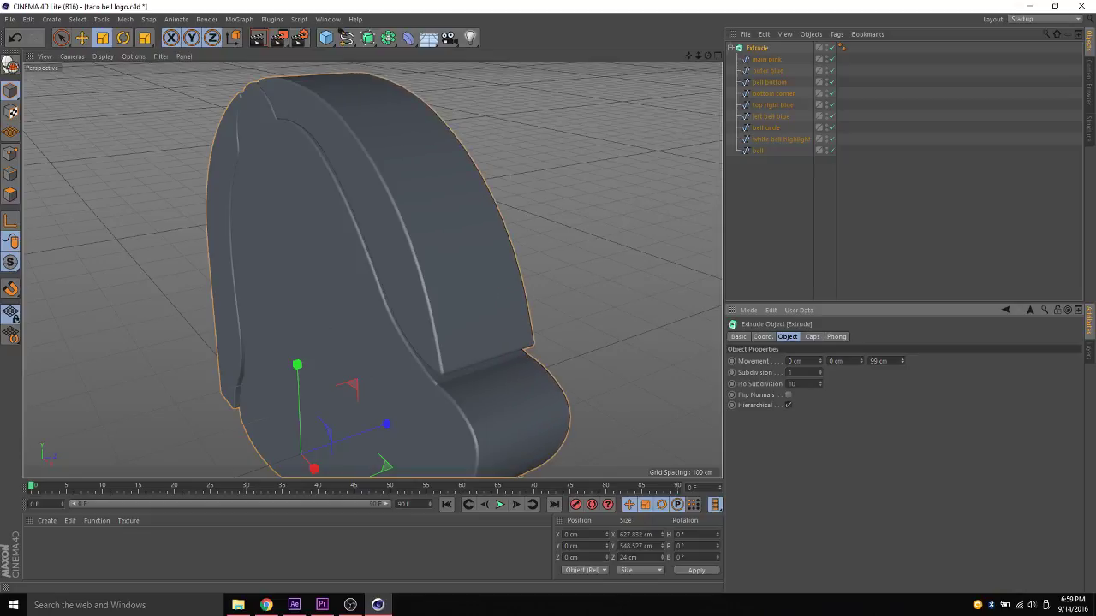
pyautogui.moveTo(903, 361); pyautogui.dragTo(903, 479)
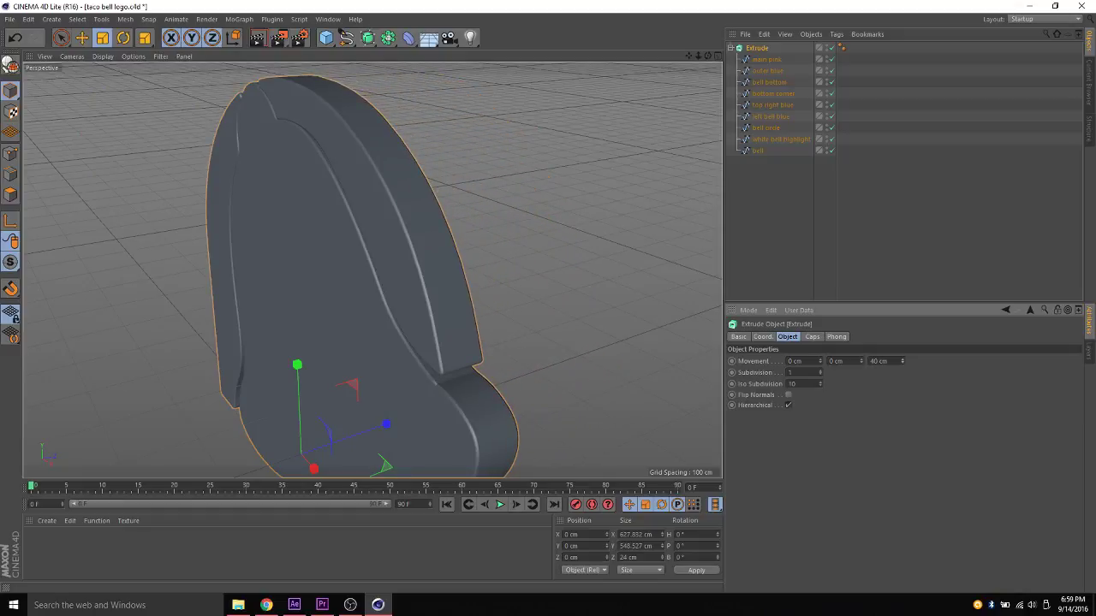
pyautogui.moveTo(707, 55); pyautogui.dragTo(642, 60)
pyautogui.moveTo(371, 269); pyautogui.dragTo(469, 163)
pyautogui.scroll(-3, 469, 163)
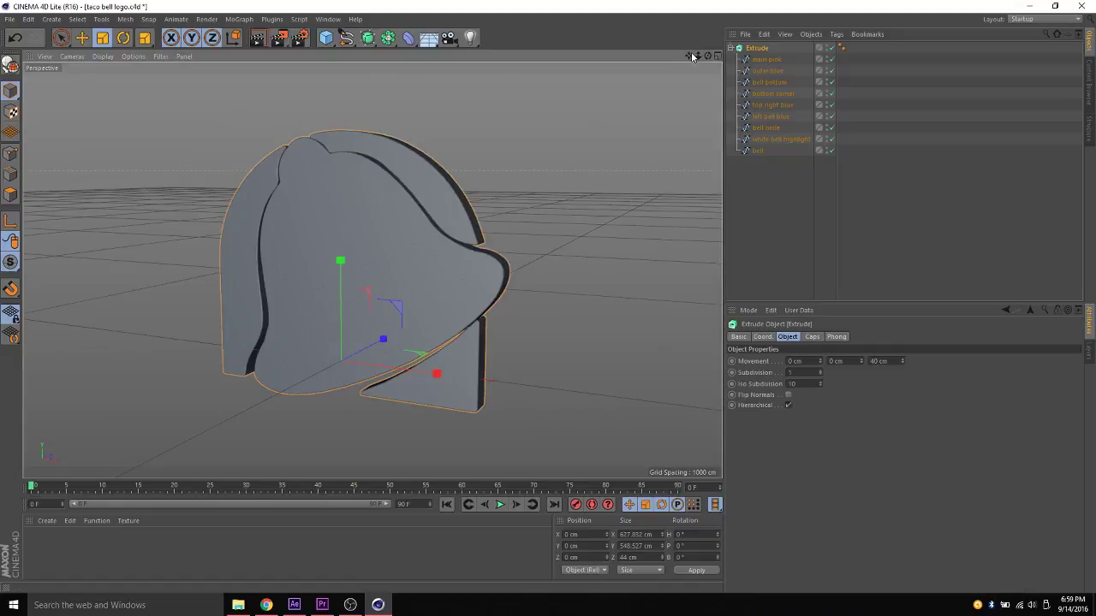
pyautogui.moveTo(688, 55); pyautogui.dragTo(379, 267)
pyautogui.moveTo(707, 57); pyautogui.dragTo(411, 196)
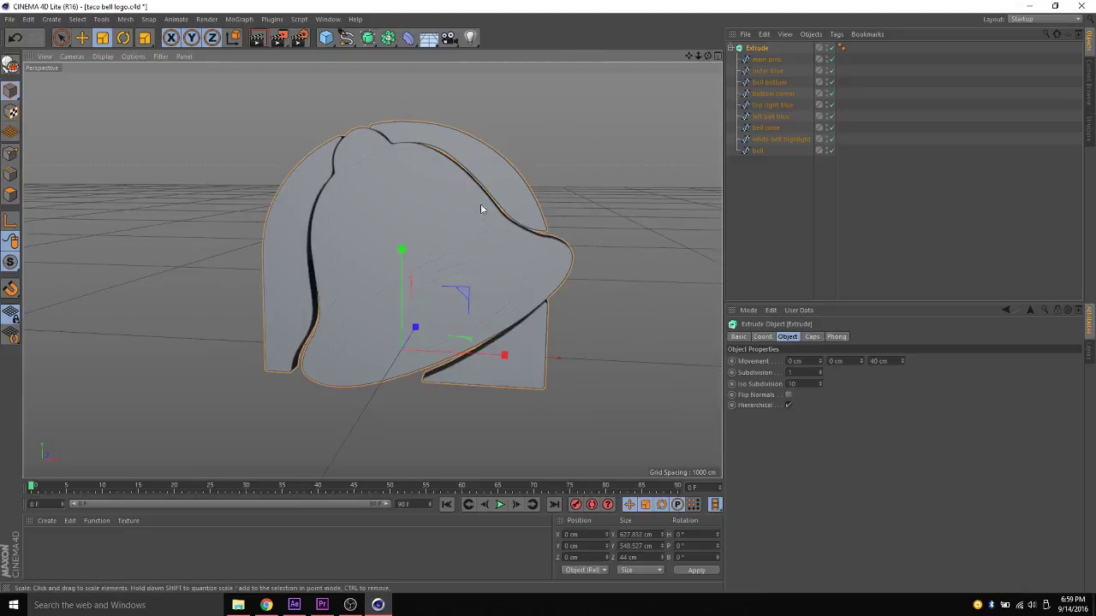
pyautogui.click(755, 222)
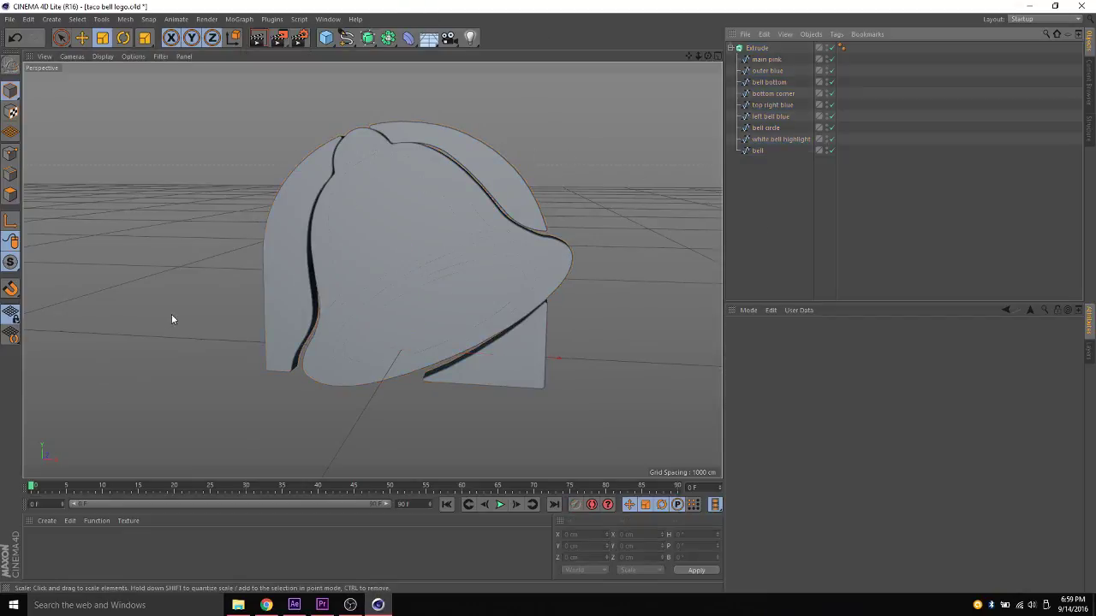
# Step: Create a new material and open it in the Material Editor
pyautogui.doubleClick(91, 550)
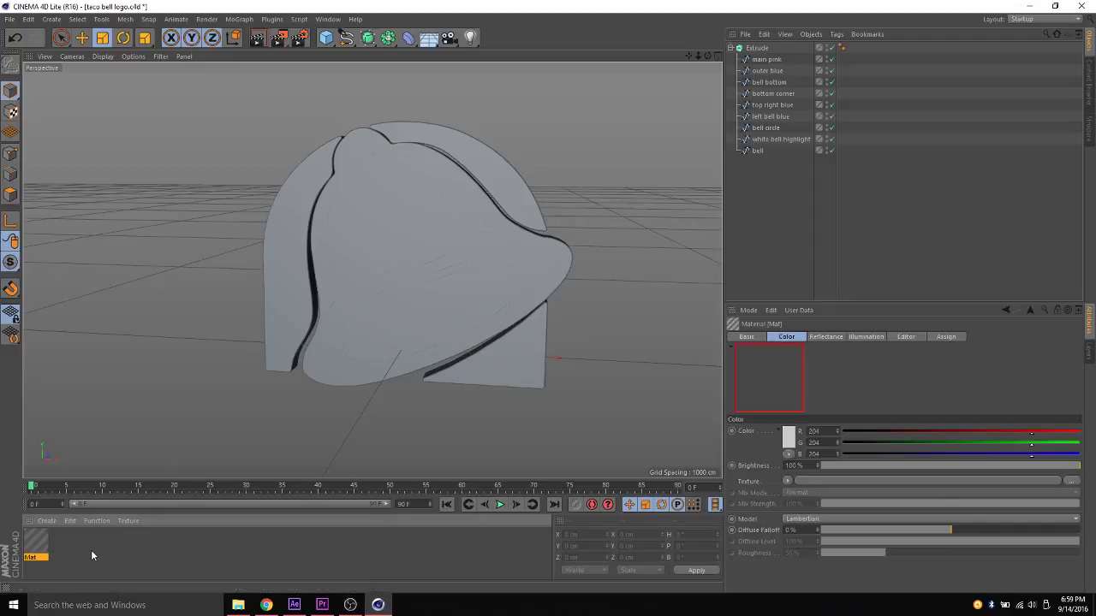
pyautogui.doubleClick(35, 539)
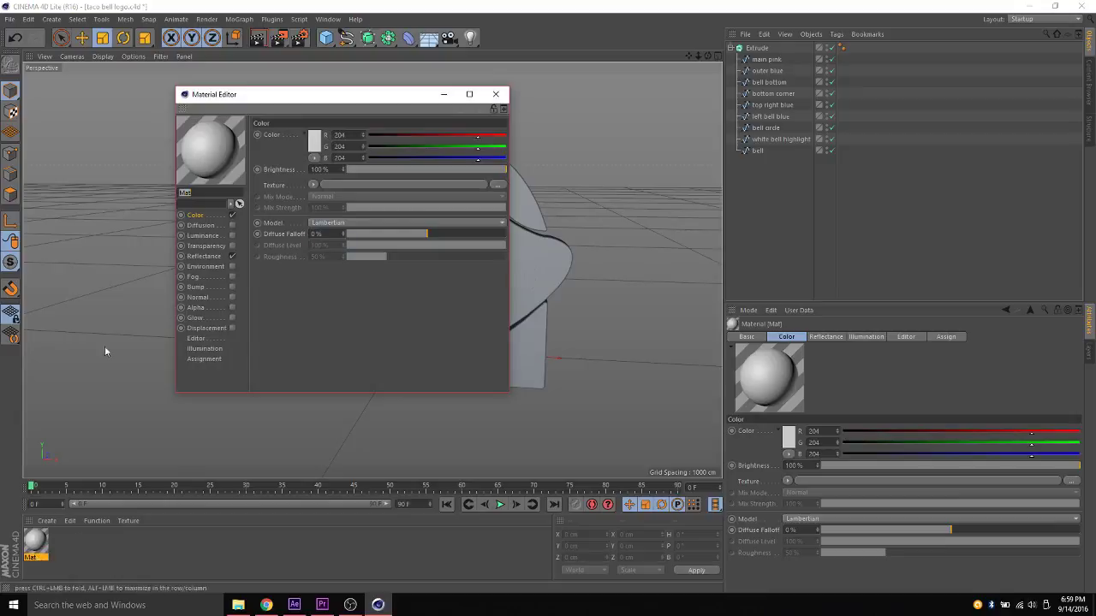
pyautogui.click(314, 143)
pyautogui.click(314, 148)
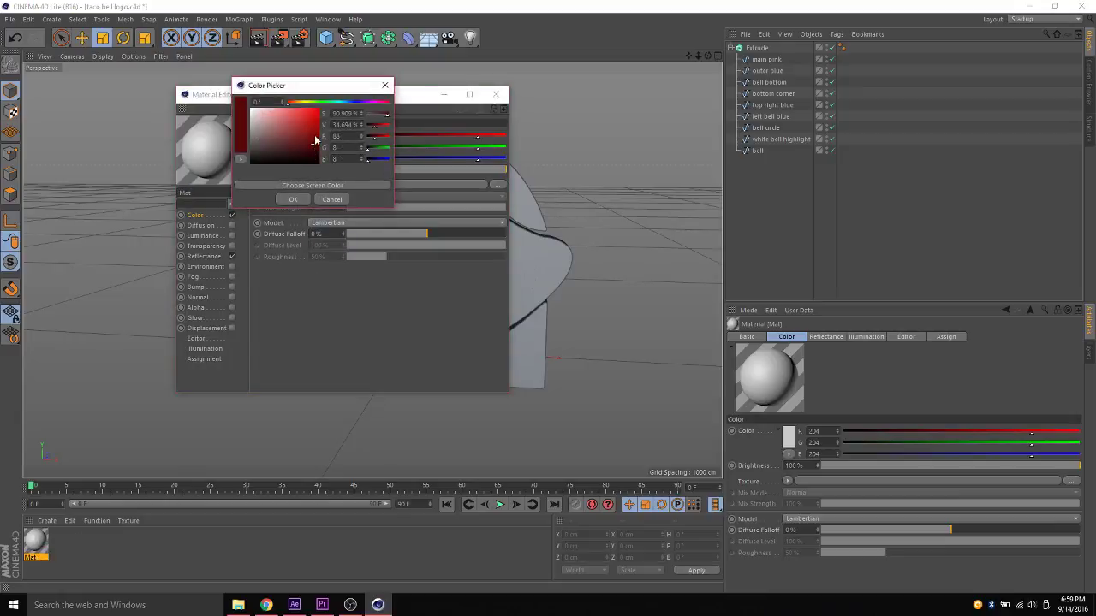
pyautogui.moveTo(314, 140); pyautogui.dragTo(378, 104)
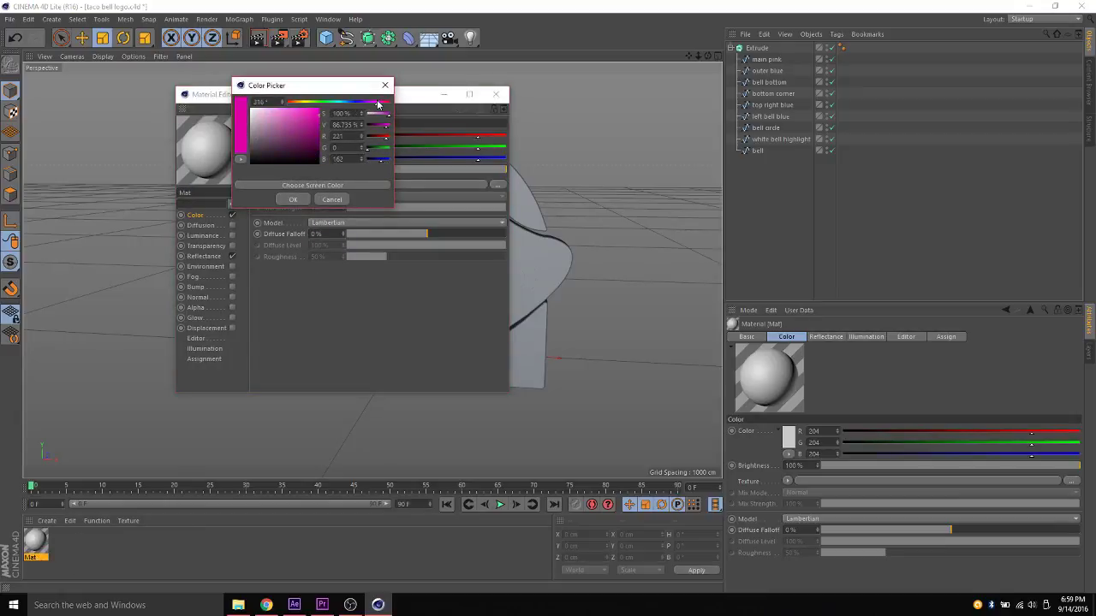
pyautogui.click(384, 85)
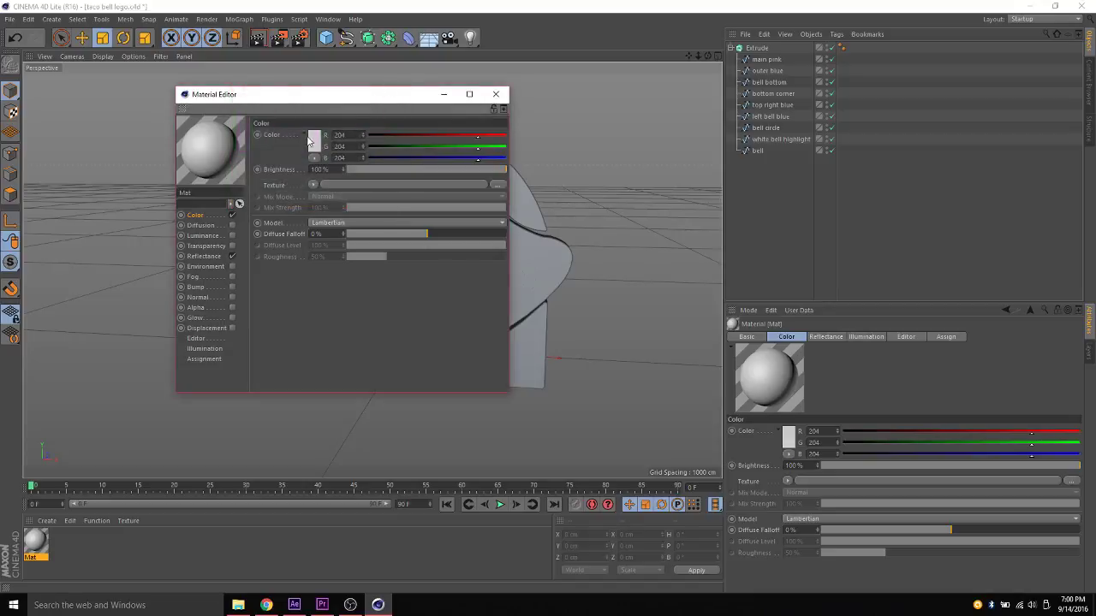
# Step: Set the new material's color to a dark purple, R 88, G 8, B 80
pyautogui.click(310, 141)
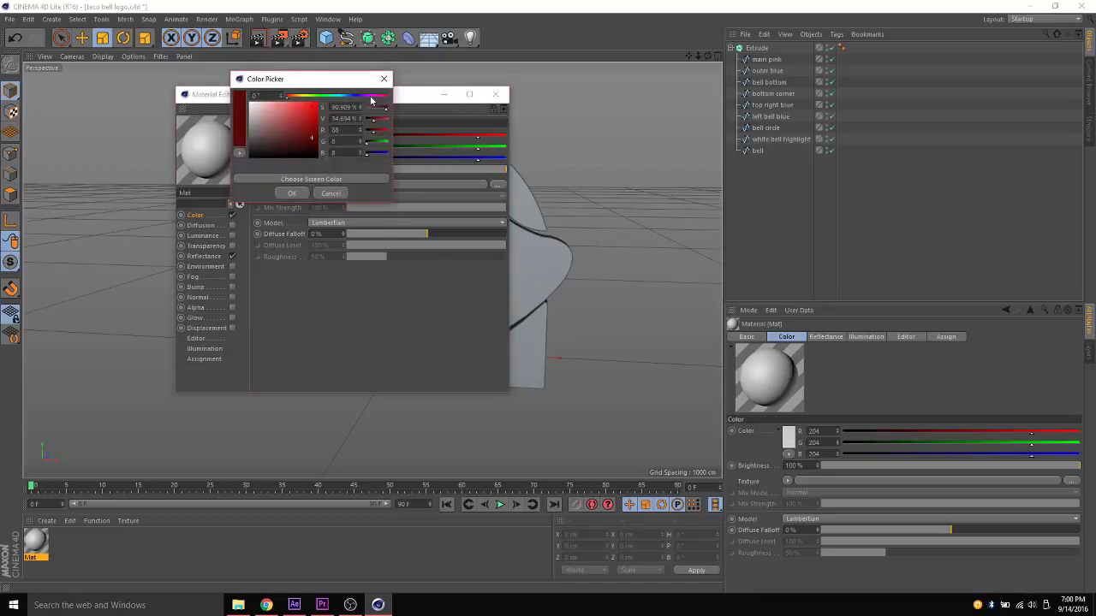
pyautogui.click(371, 100)
pyautogui.click(296, 195)
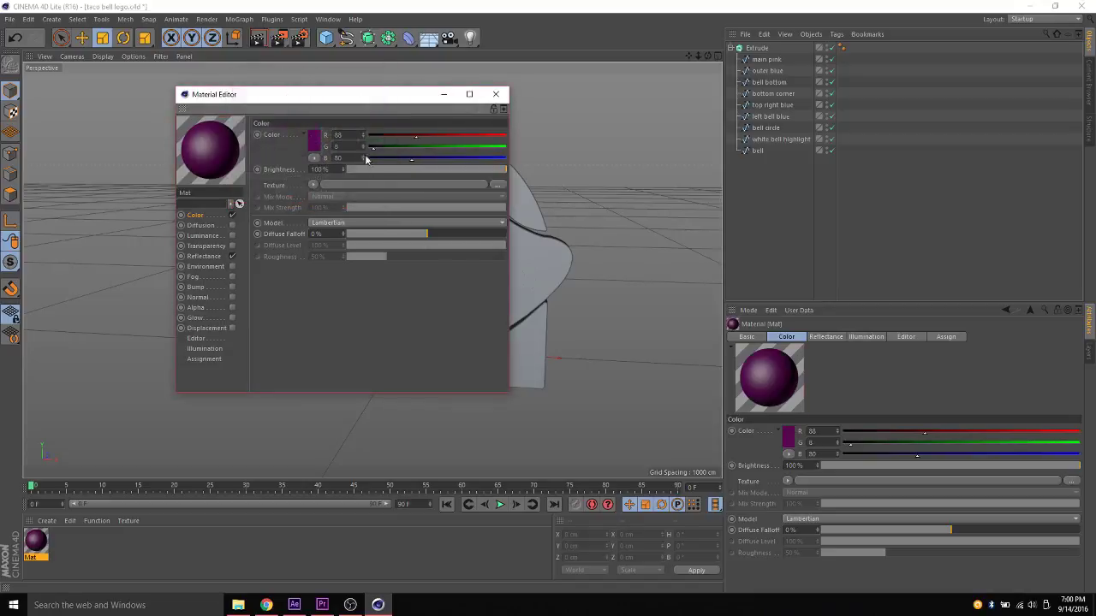
pyautogui.click(312, 143)
pyautogui.click(314, 109)
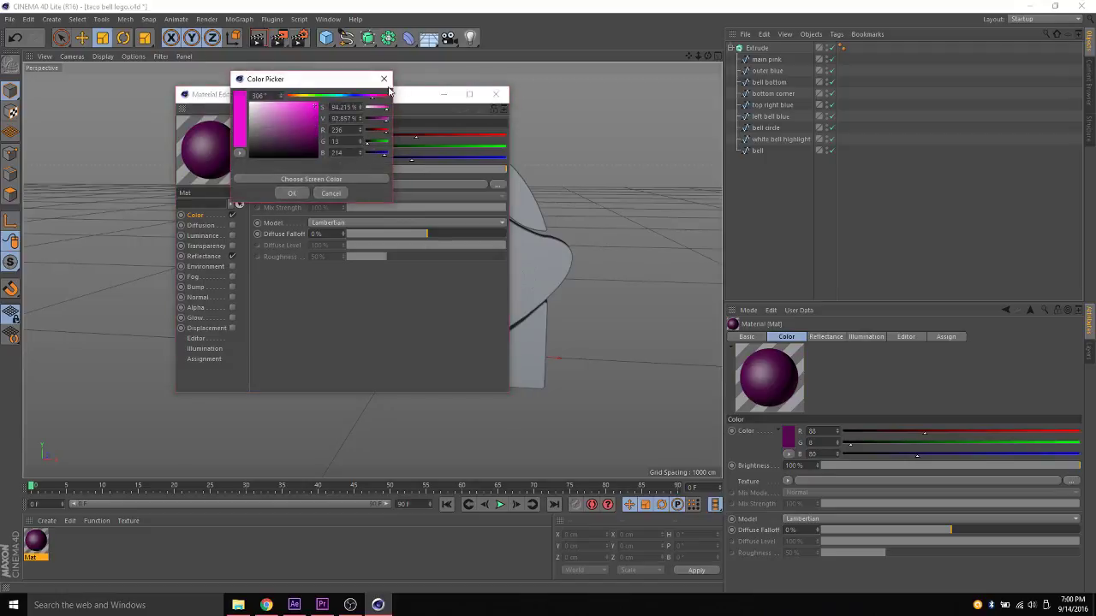
pyautogui.click(383, 79)
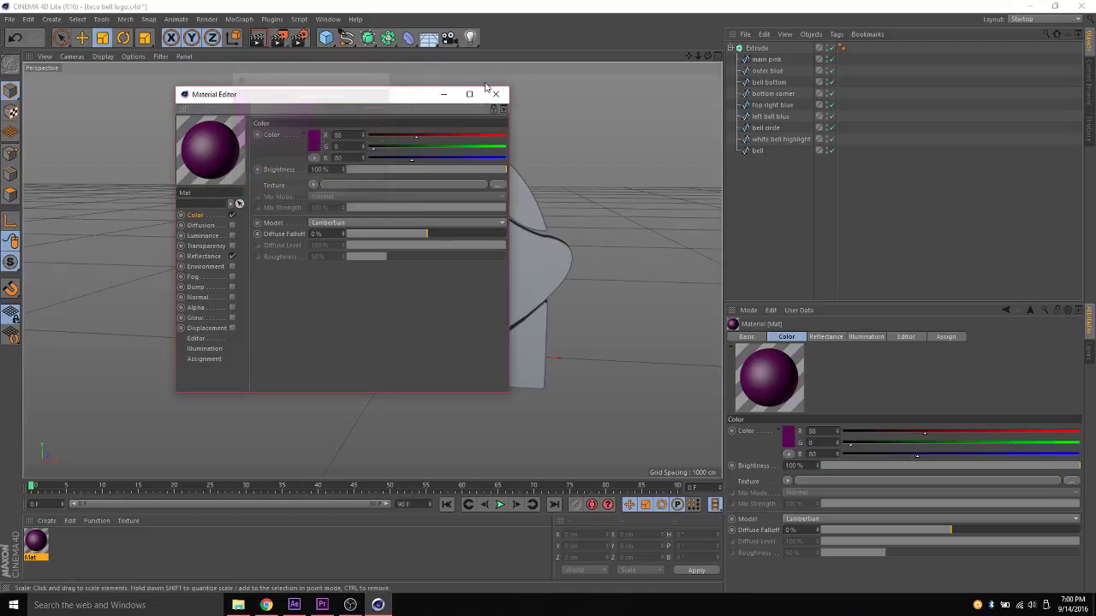
# Step: Set the material's color to bright magenta, R 226, G 14, B 205, and compare it with the Taco Bell reference logo in Chrome
pyautogui.click(313, 147)
pyautogui.moveTo(306, 120); pyautogui.dragTo(313, 111)
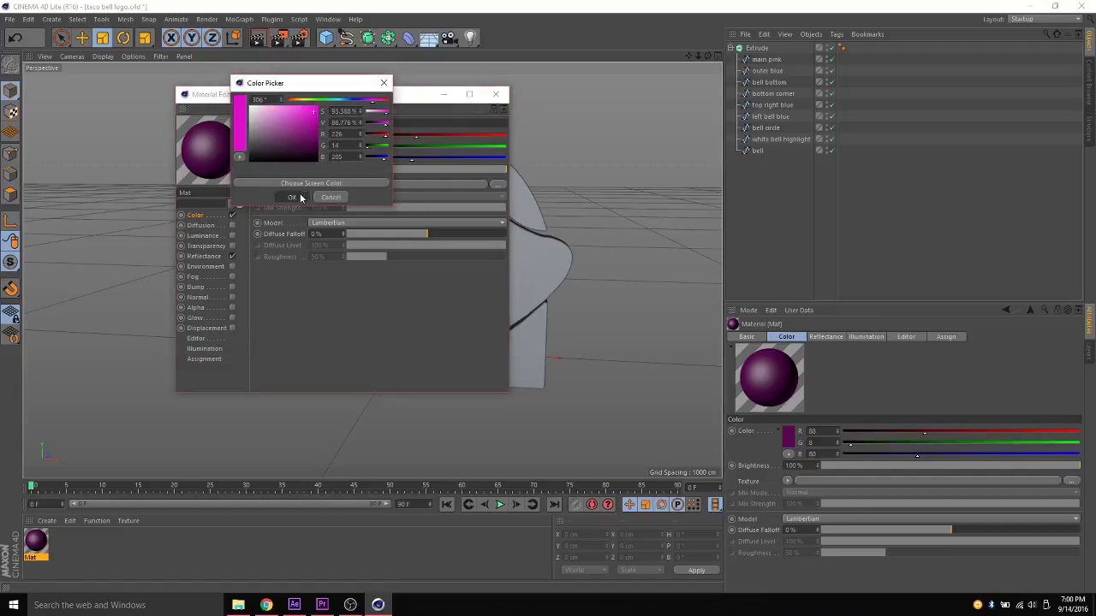
pyautogui.click(292, 196)
pyautogui.click(495, 94)
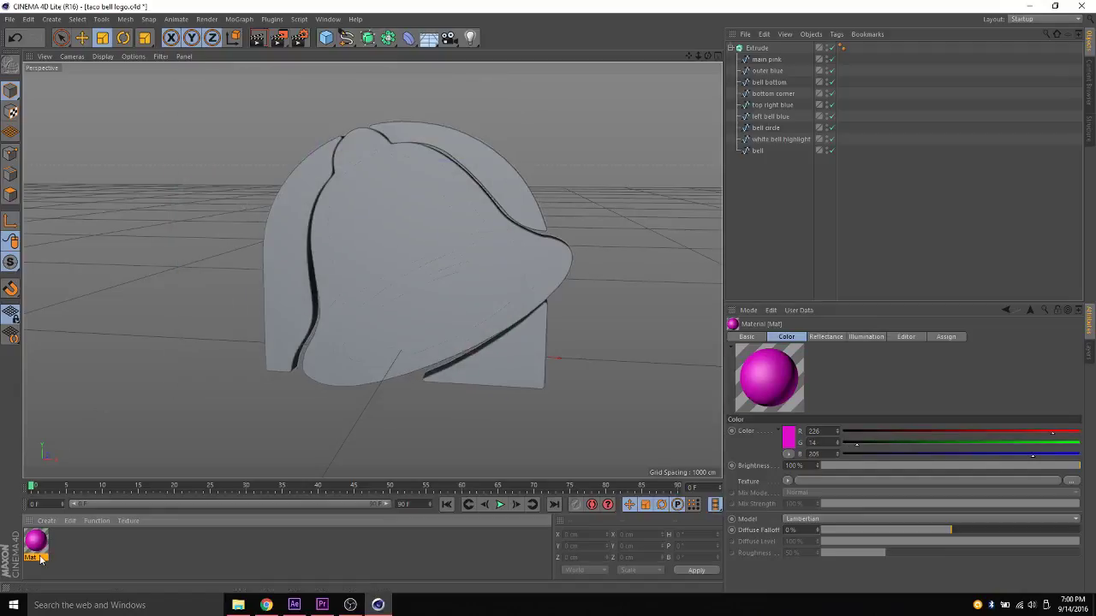
pyautogui.click(266, 604)
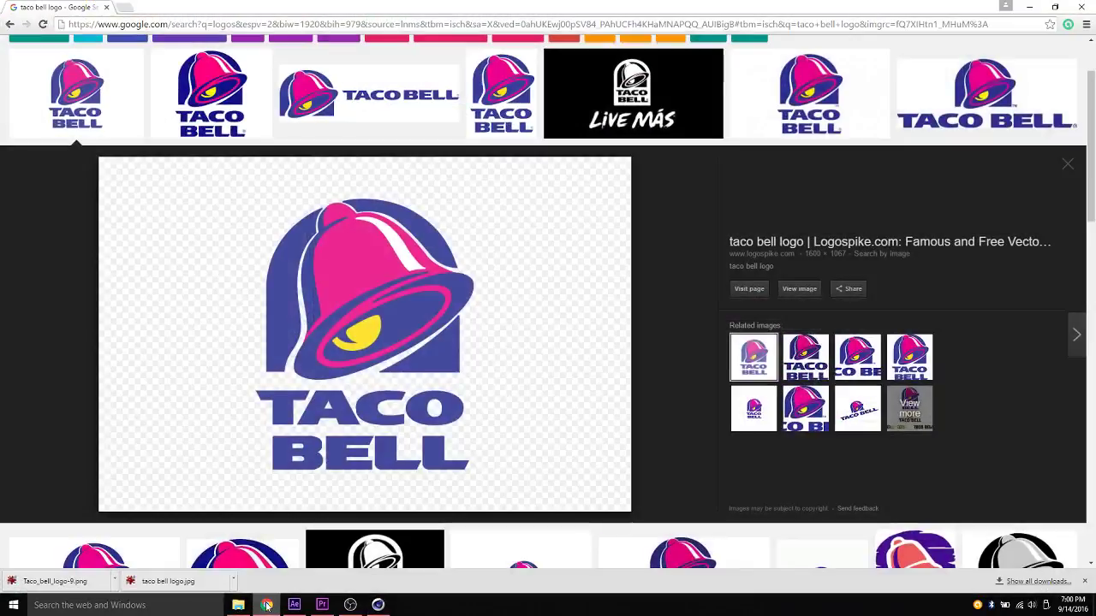
pyautogui.click(267, 604)
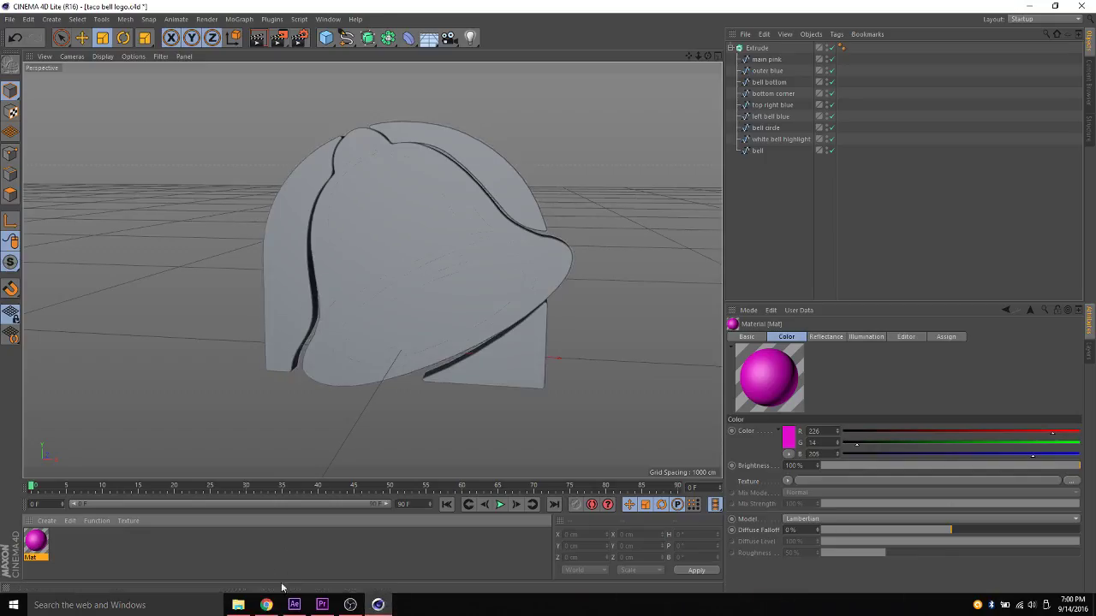
pyautogui.click(266, 604)
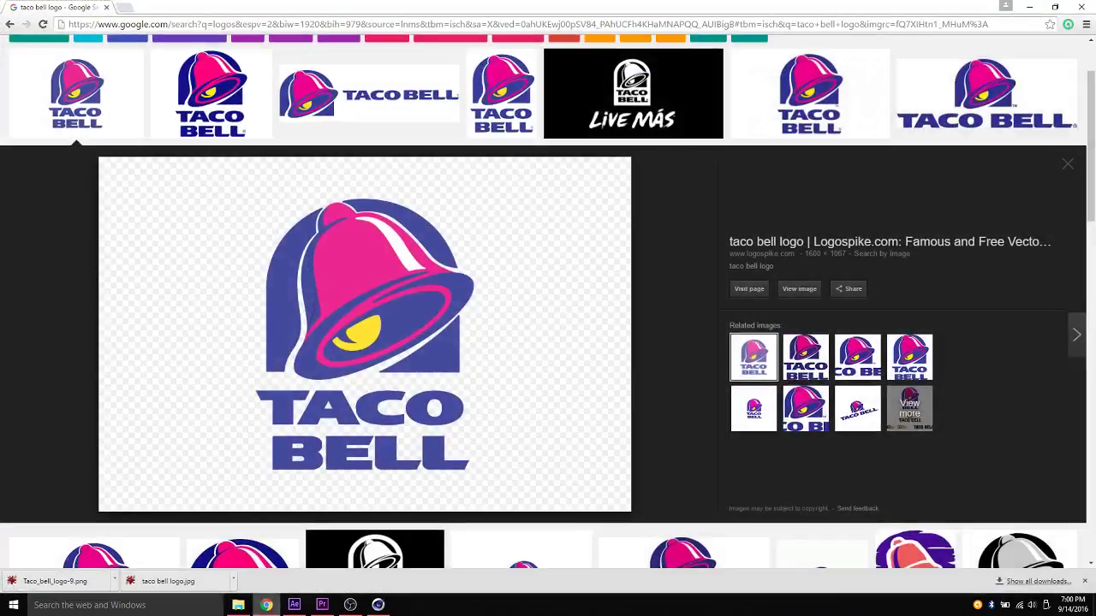
pyautogui.click(266, 605)
# Step: Try the magenta material on the whole Extrude object and on the main pink spline, remove each assignment, and delete the material
pyautogui.moveTo(30, 549); pyautogui.dragTo(418, 258)
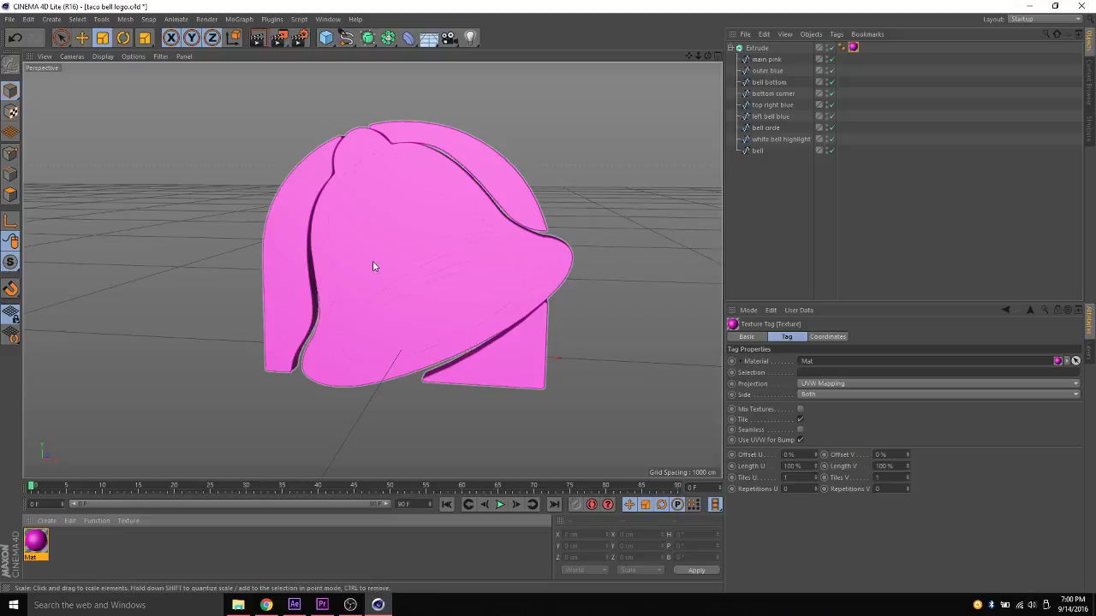
pyautogui.hotkey('ctrl', 'z')
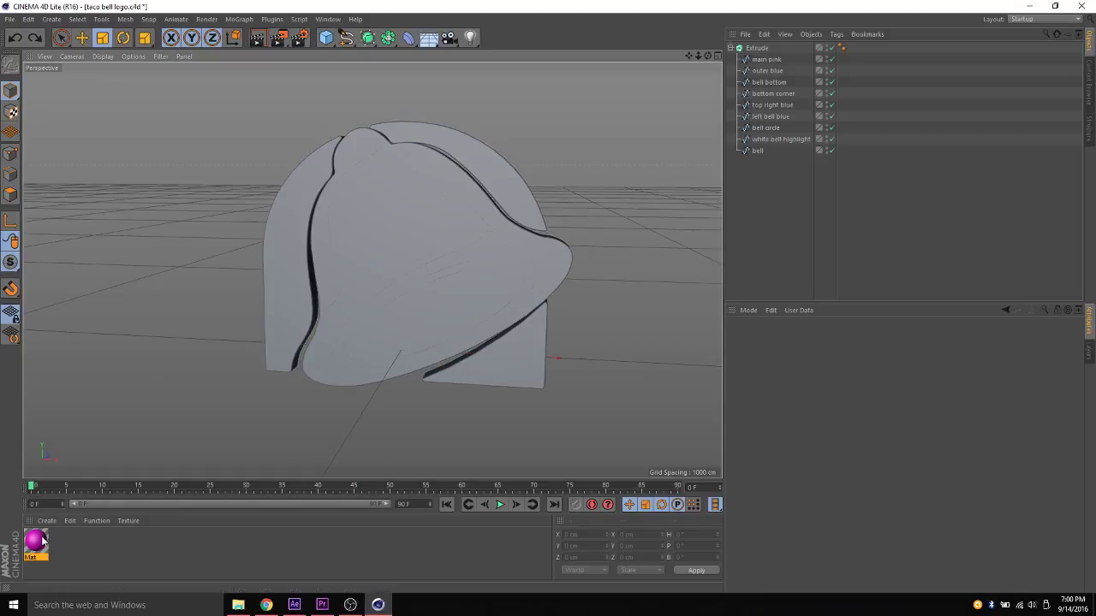
pyautogui.moveTo(43, 540); pyautogui.dragTo(771, 62)
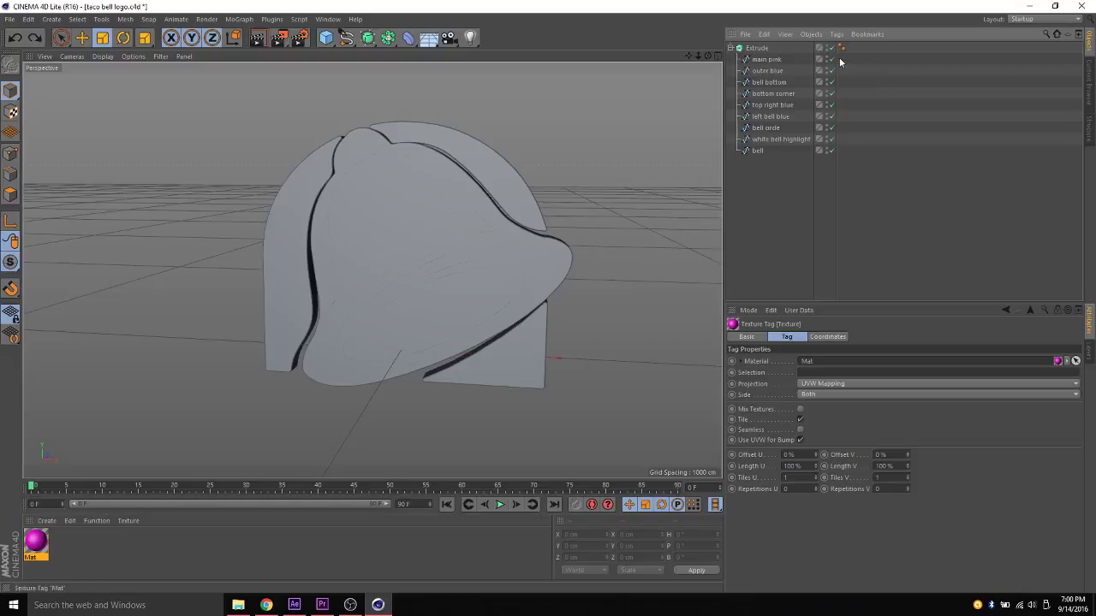
pyautogui.press('Delete')
pyautogui.moveTo(36, 541); pyautogui.dragTo(757, 49)
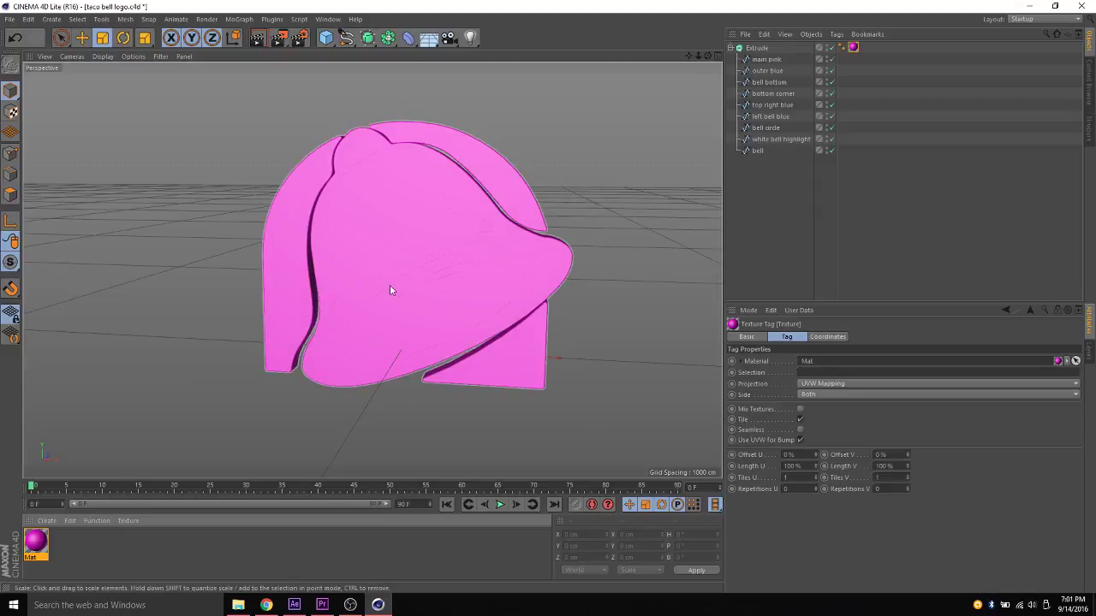
pyautogui.hotkey('ctrl', 'z')
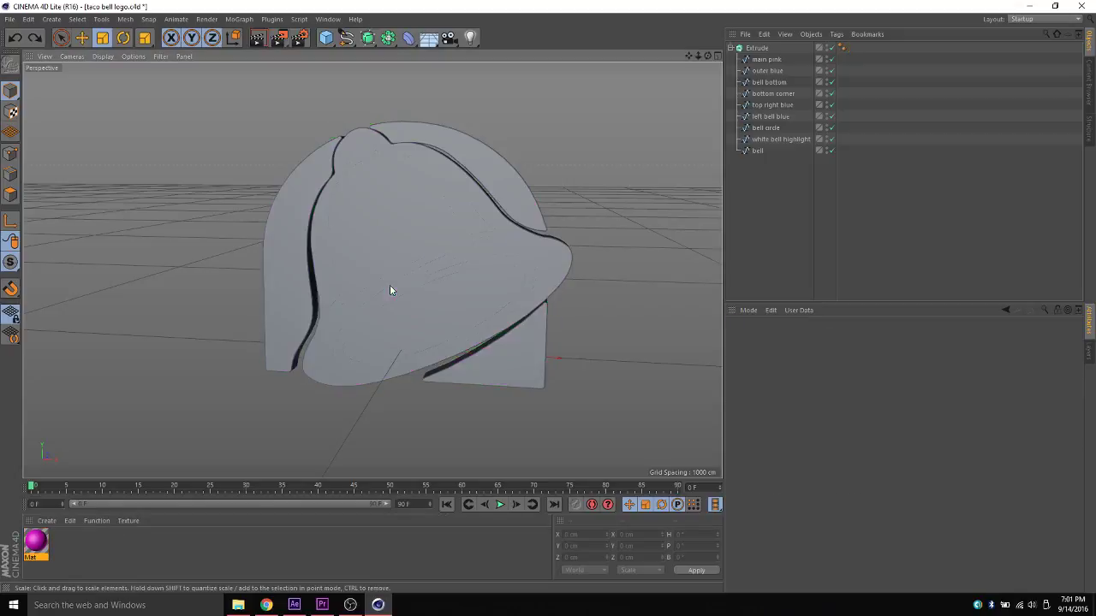
pyautogui.click(44, 545)
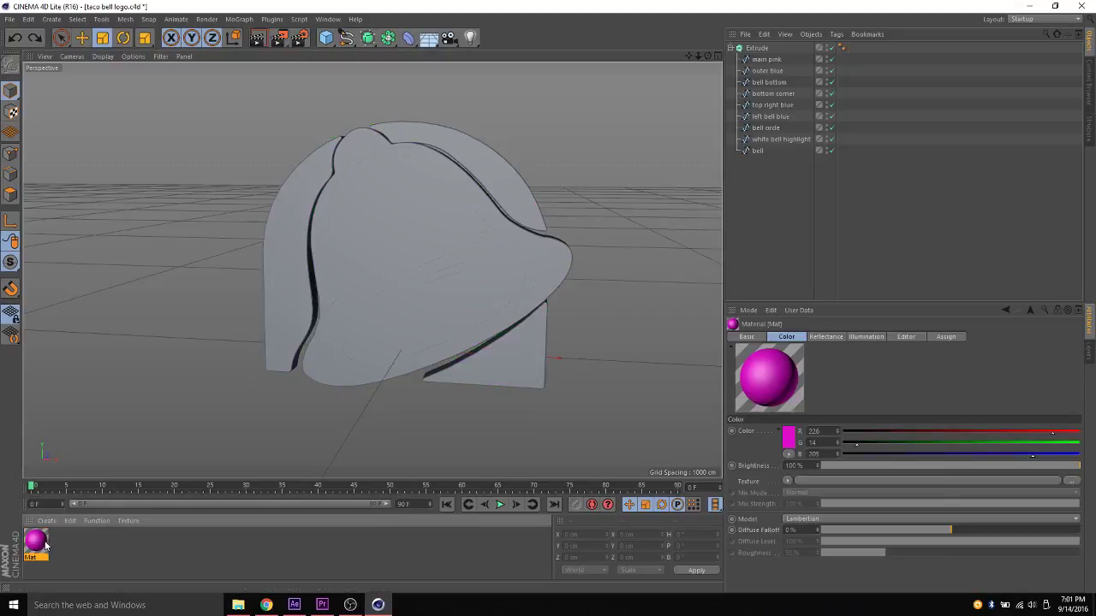
pyautogui.press('Delete')
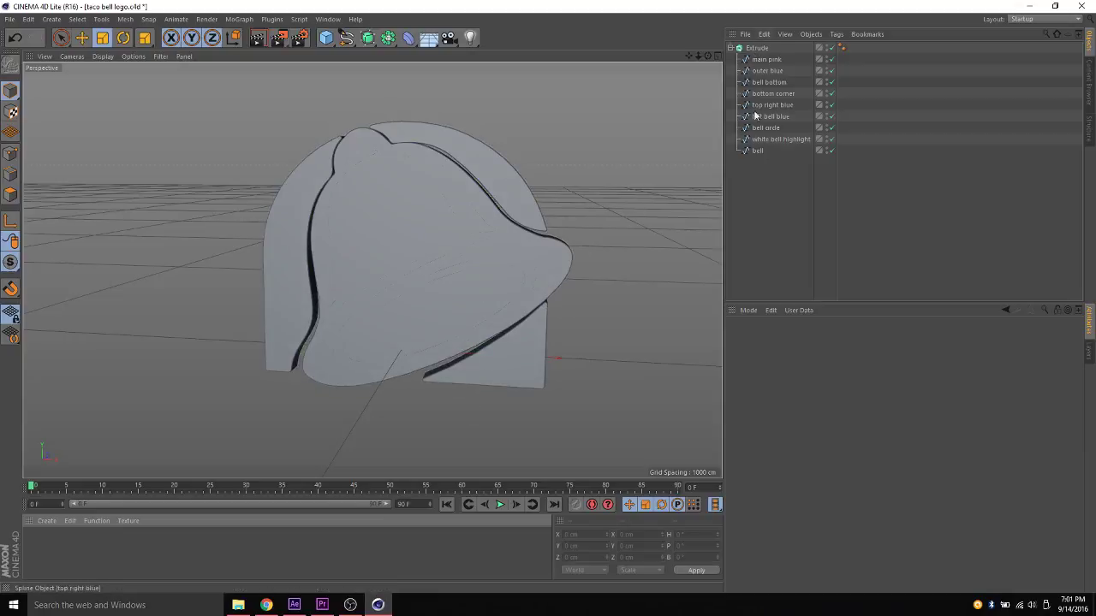
# Step: Make the Extrude object editable so the logo splits into separate objects
pyautogui.click(755, 50)
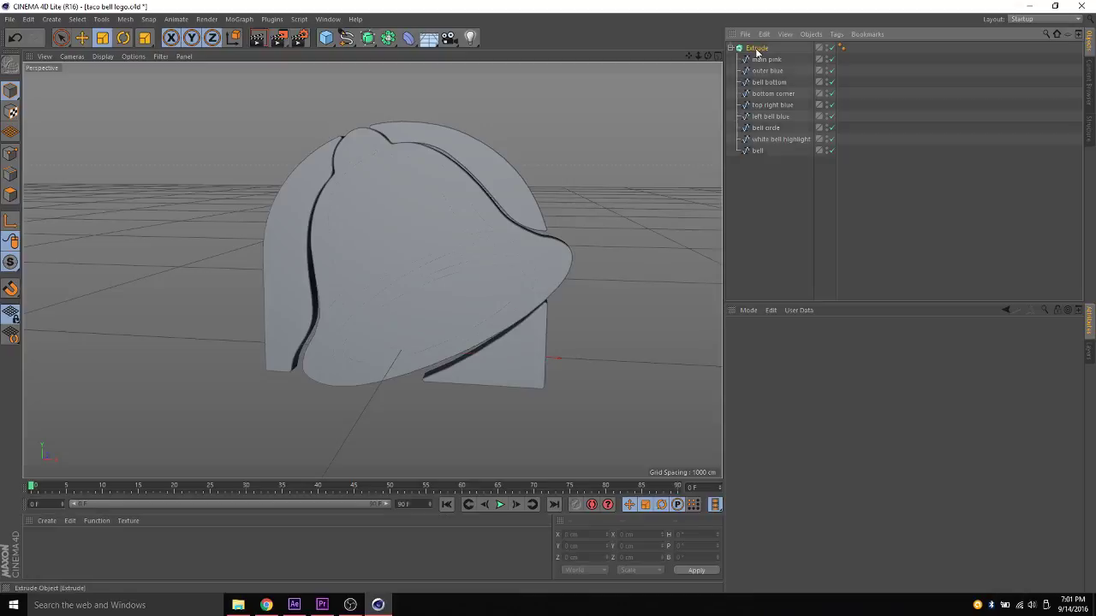
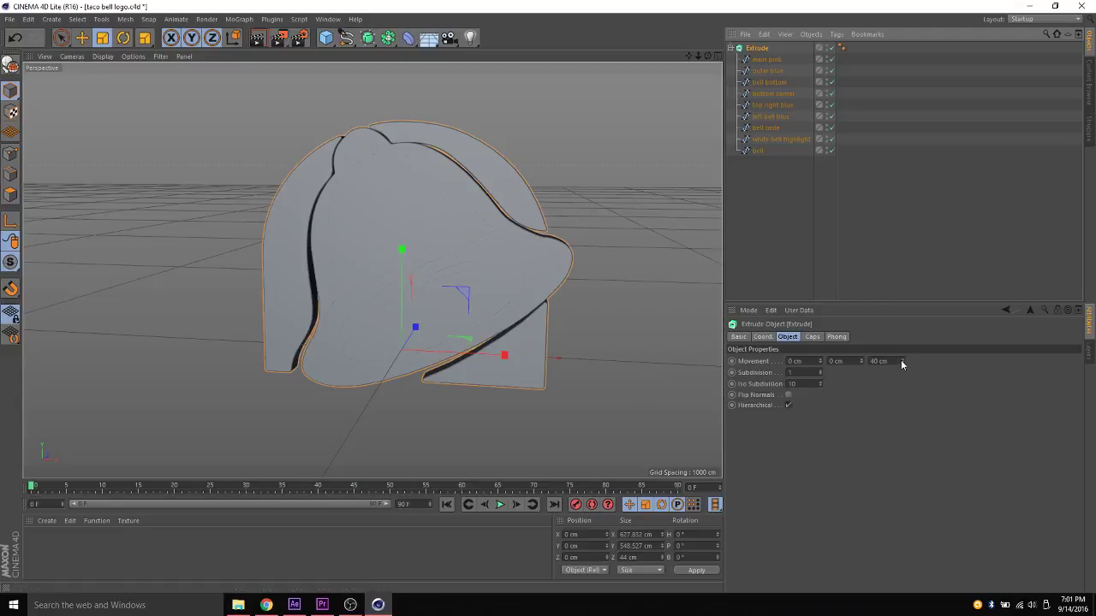
pyautogui.moveTo(709, 58); pyautogui.dragTo(590, 188)
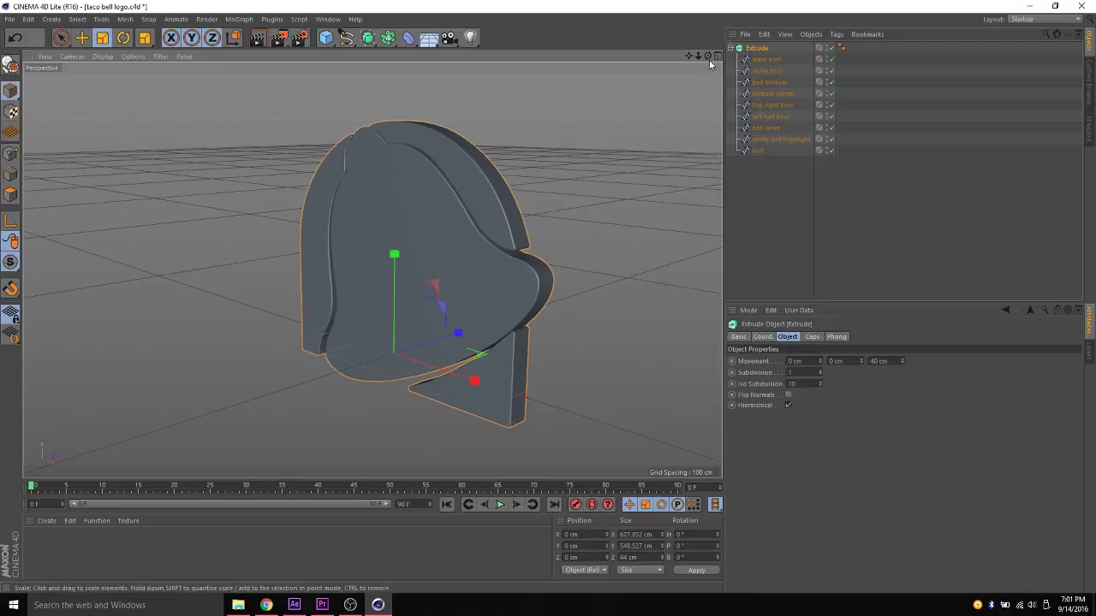
pyautogui.moveTo(708, 57); pyautogui.dragTo(764, 70)
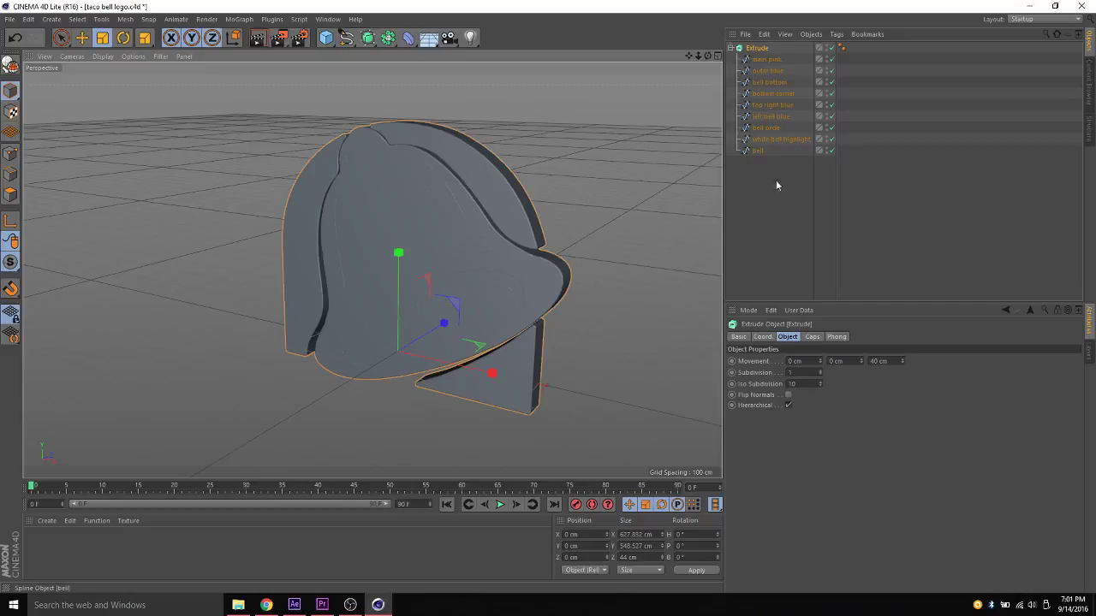
pyautogui.moveTo(708, 56); pyautogui.dragTo(849, 330)
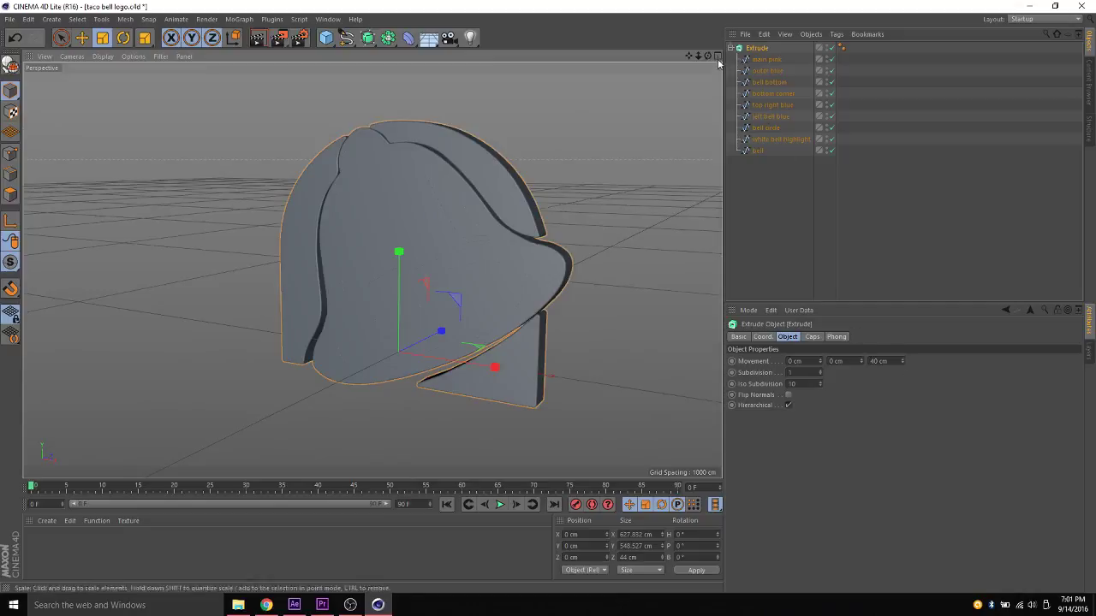
pyautogui.moveTo(707, 55); pyautogui.dragTo(372, 269)
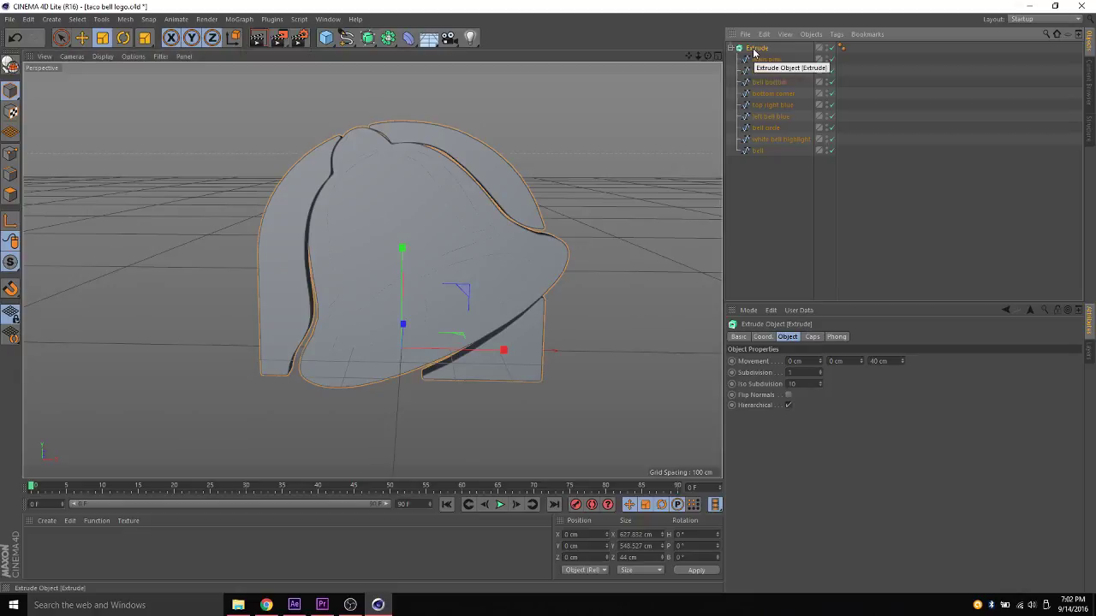
pyautogui.press('c')
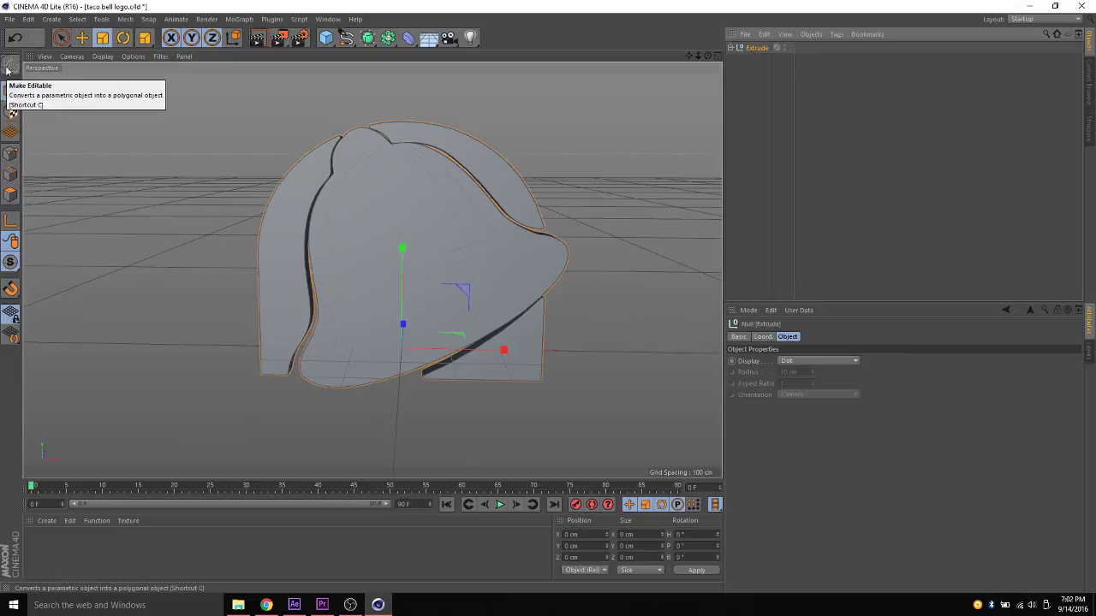
# Step: Expand the converted Extrude hierarchy down to the individual logo pieces and check inside main pink and outer blue
pyautogui.click(730, 48)
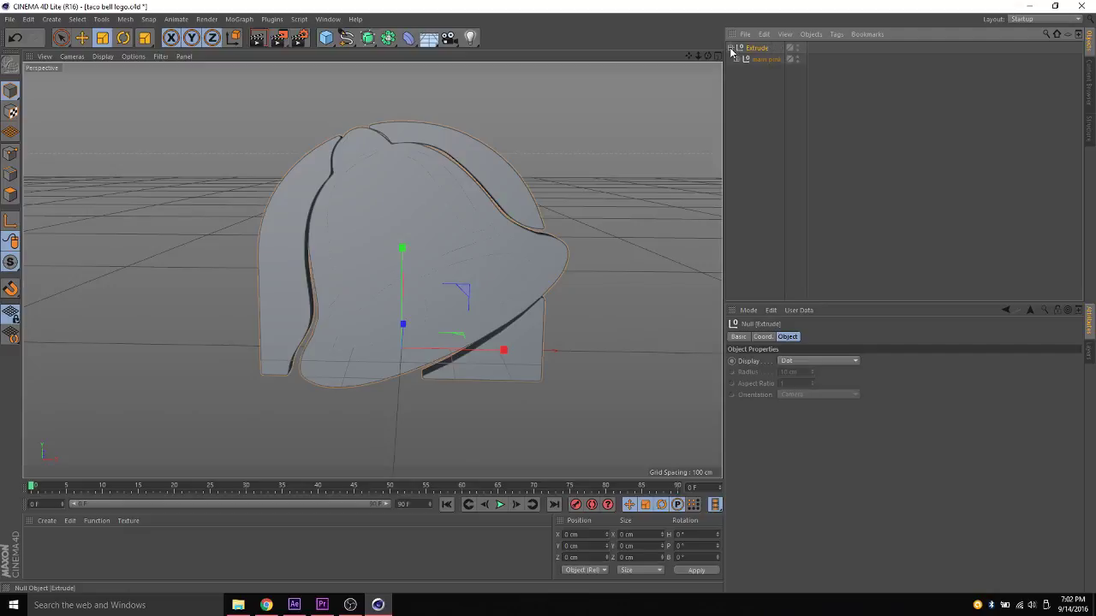
pyautogui.click(737, 60)
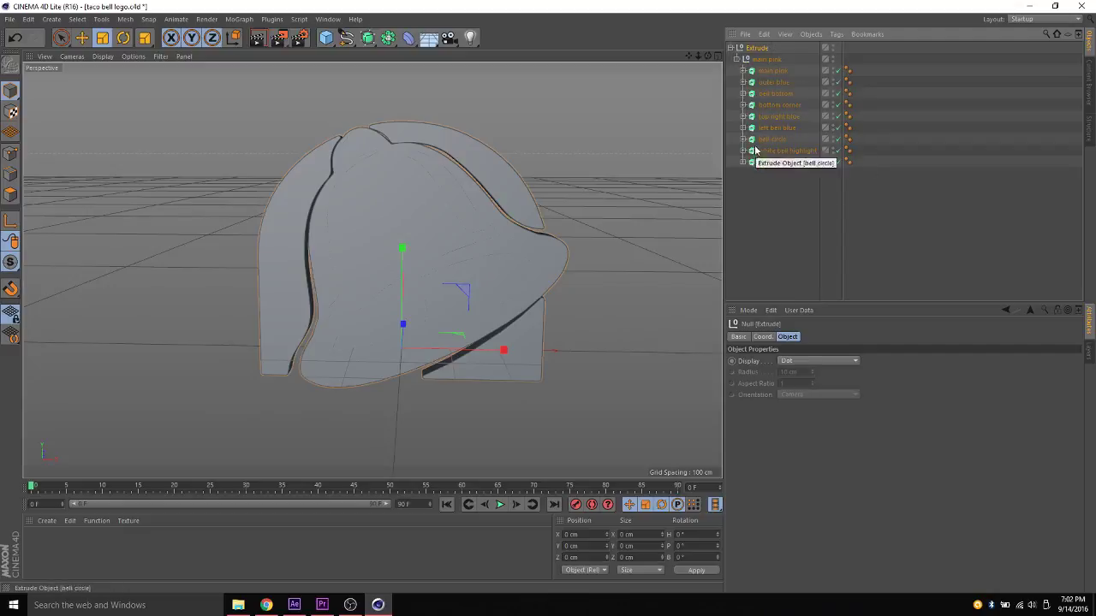
pyautogui.click(743, 72)
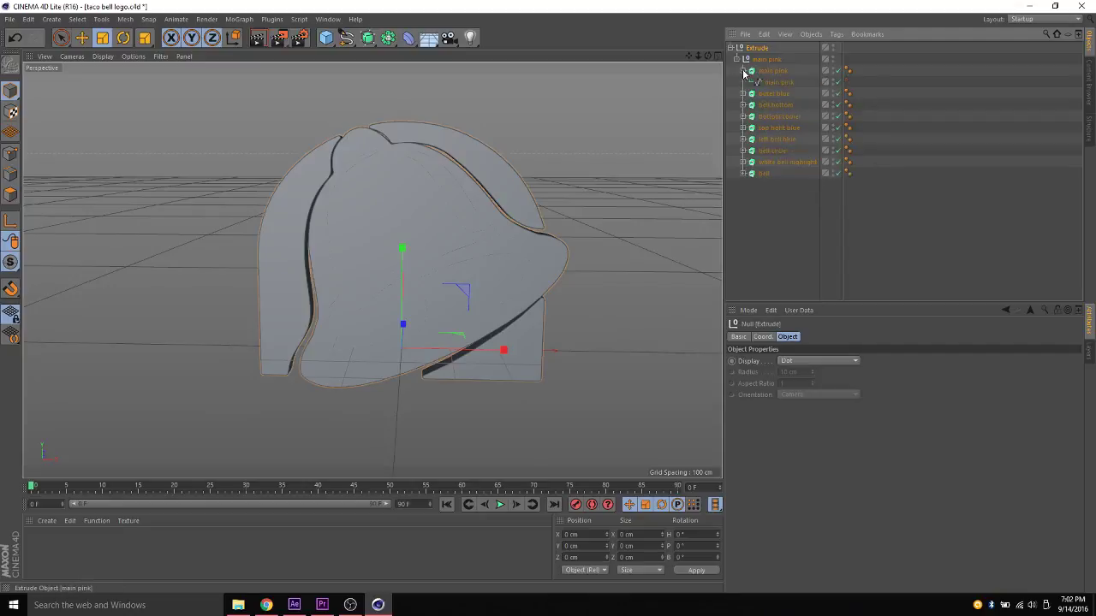
pyautogui.click(743, 71)
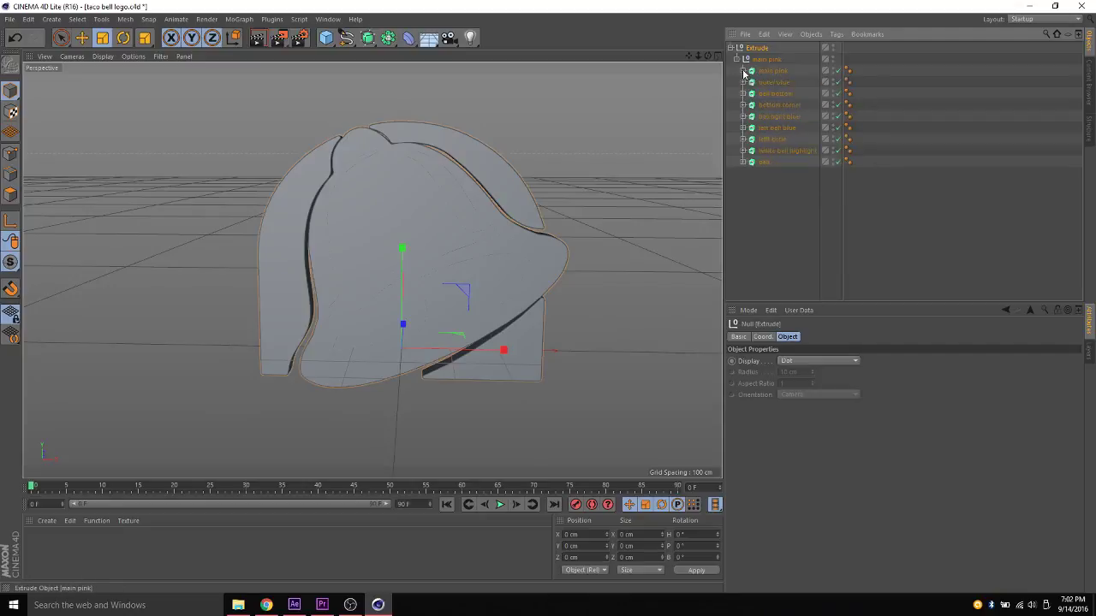
pyautogui.click(743, 82)
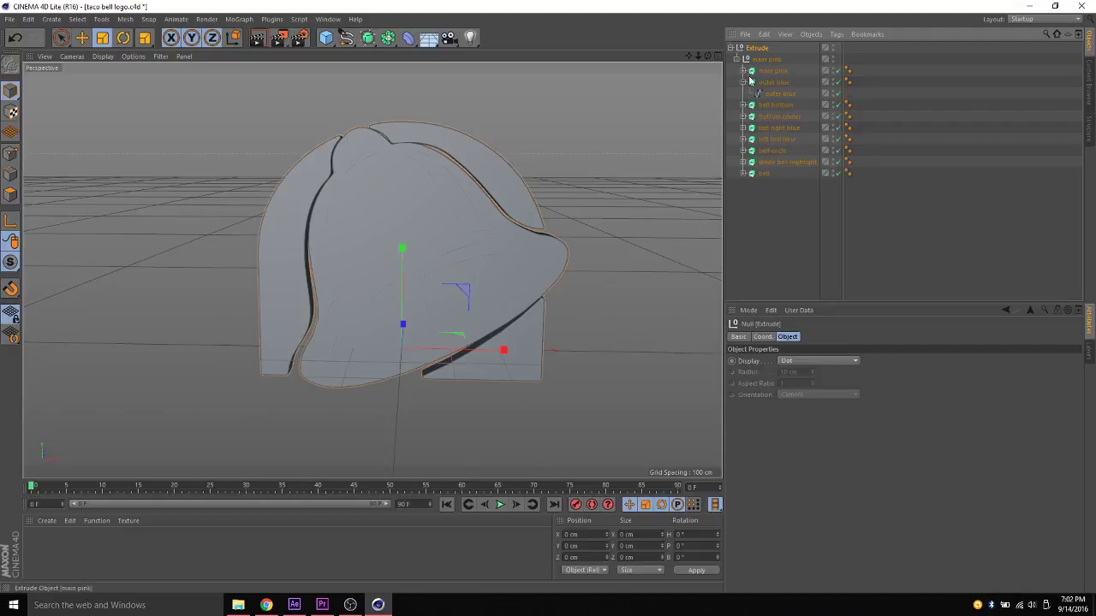
pyautogui.click(743, 83)
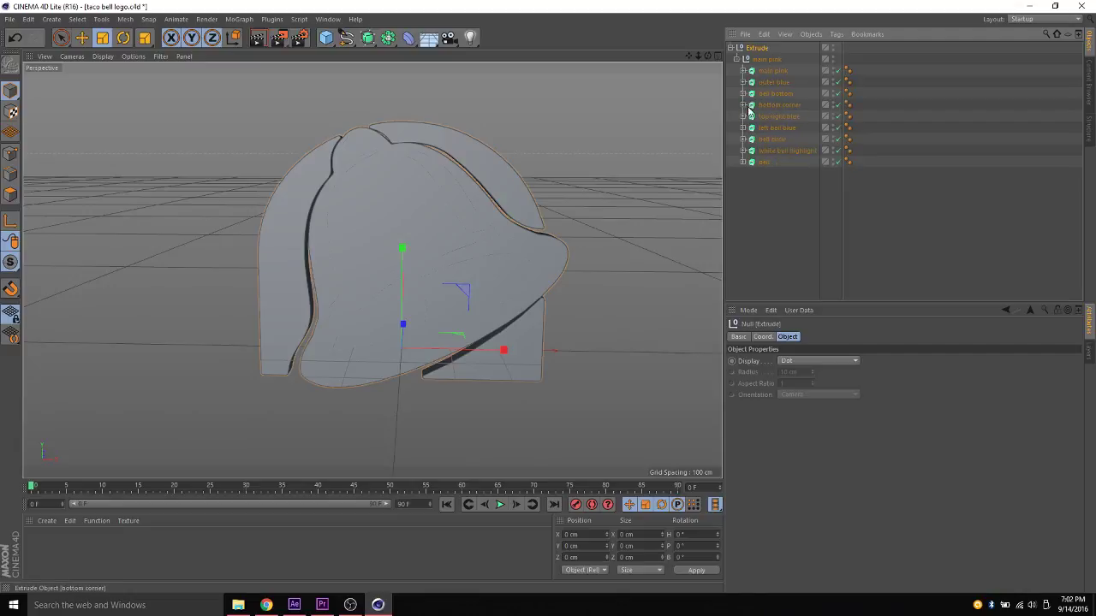
# Step: Create a new material and set its color to bright magenta, R 255, G 14, B 222
pyautogui.doubleClick(163, 534)
pyautogui.doubleClick(42, 543)
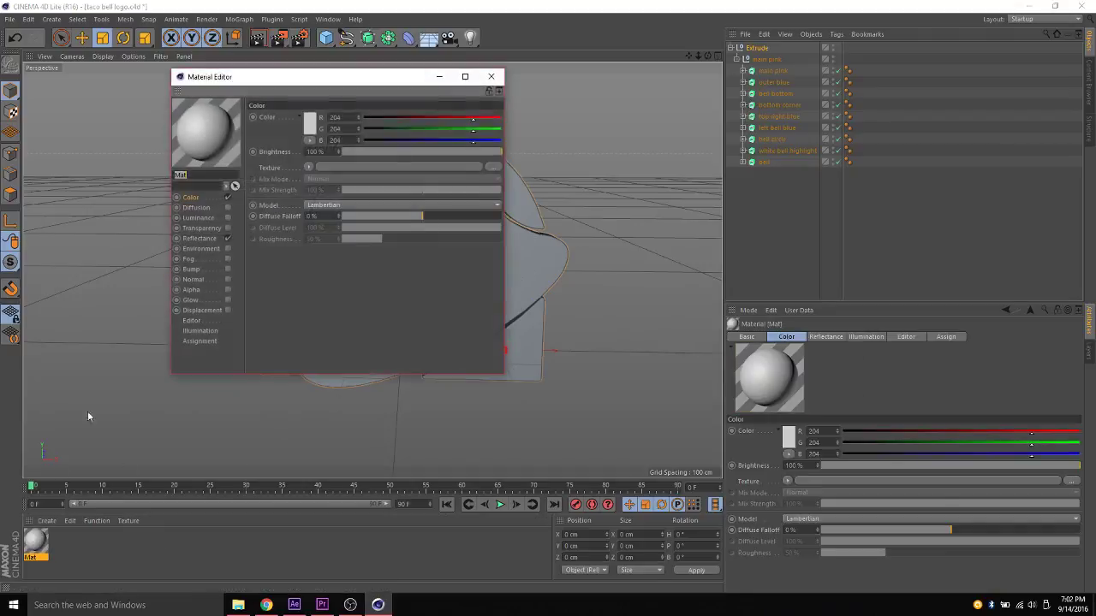
pyautogui.click(320, 123)
pyautogui.click(314, 124)
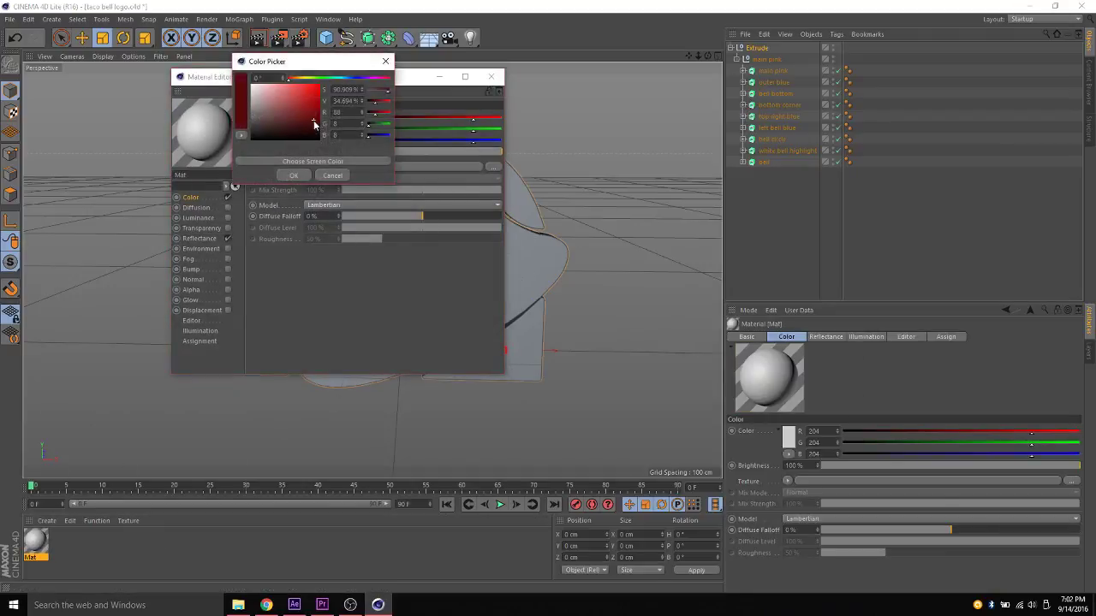
pyautogui.click(376, 79)
pyautogui.moveTo(303, 101); pyautogui.dragTo(316, 88)
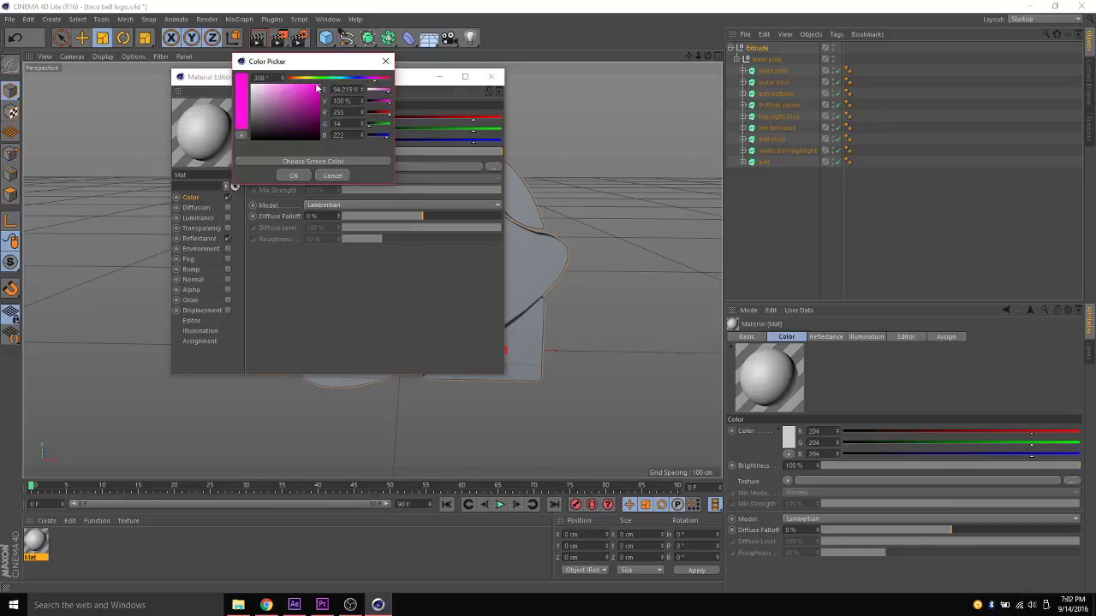
pyautogui.click(290, 175)
pyautogui.click(490, 76)
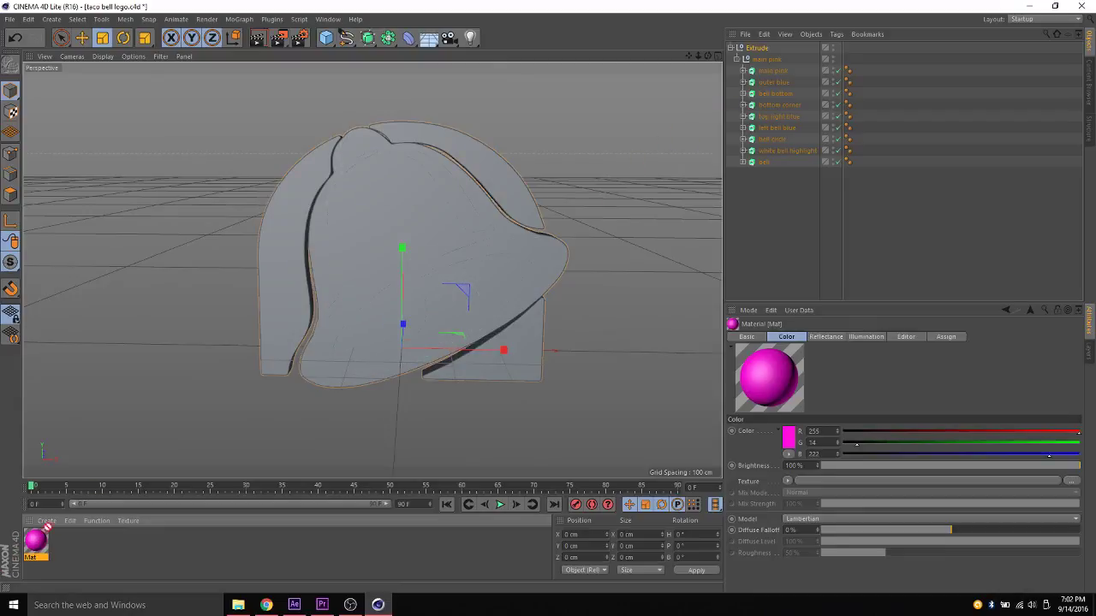
# Step: Apply the magenta material to the main pink extrude and select that piece, checking it at an angle
pyautogui.moveTo(47, 527); pyautogui.dragTo(777, 76)
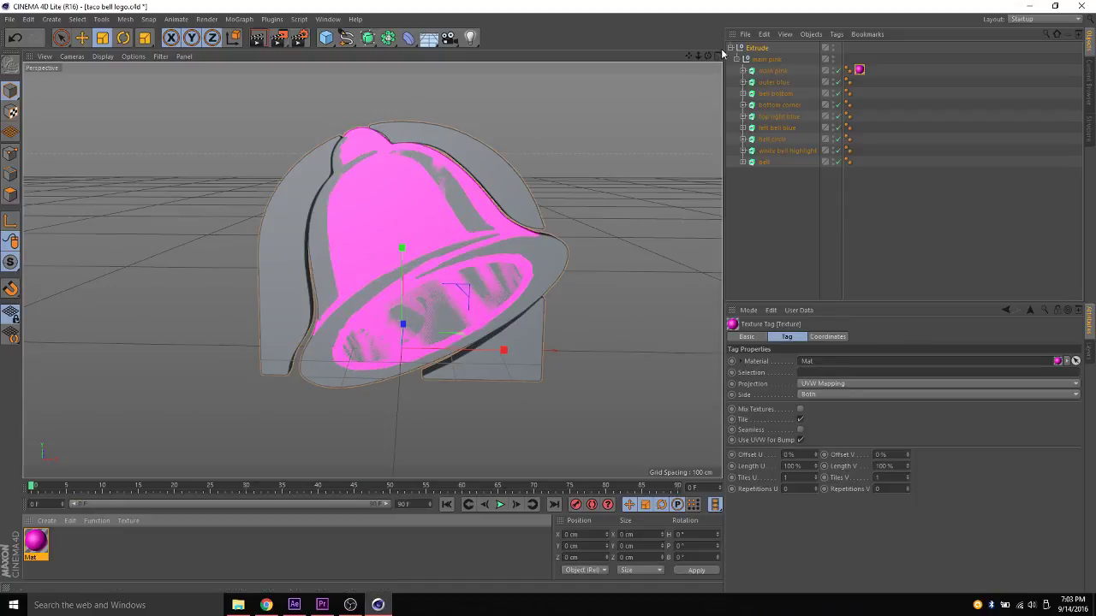
pyautogui.moveTo(707, 54); pyautogui.dragTo(659, 59)
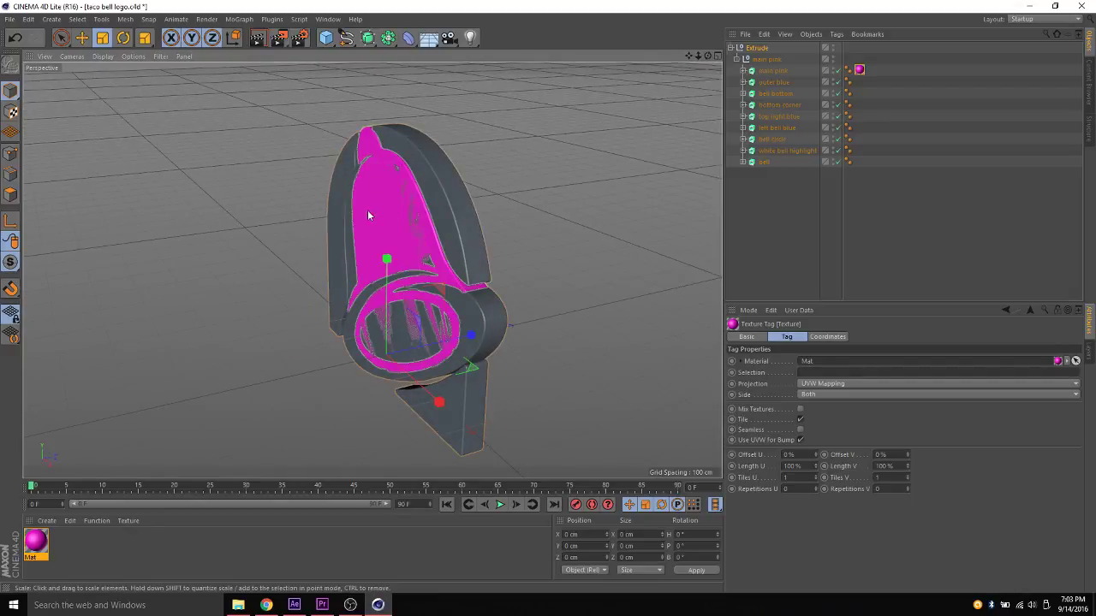
pyautogui.moveTo(706, 57)
pyautogui.mouseDown()
pyautogui.moveTo(693, 58)
pyautogui.moveTo(723, 58)
pyautogui.moveTo(710, 60)
pyautogui.mouseUp()
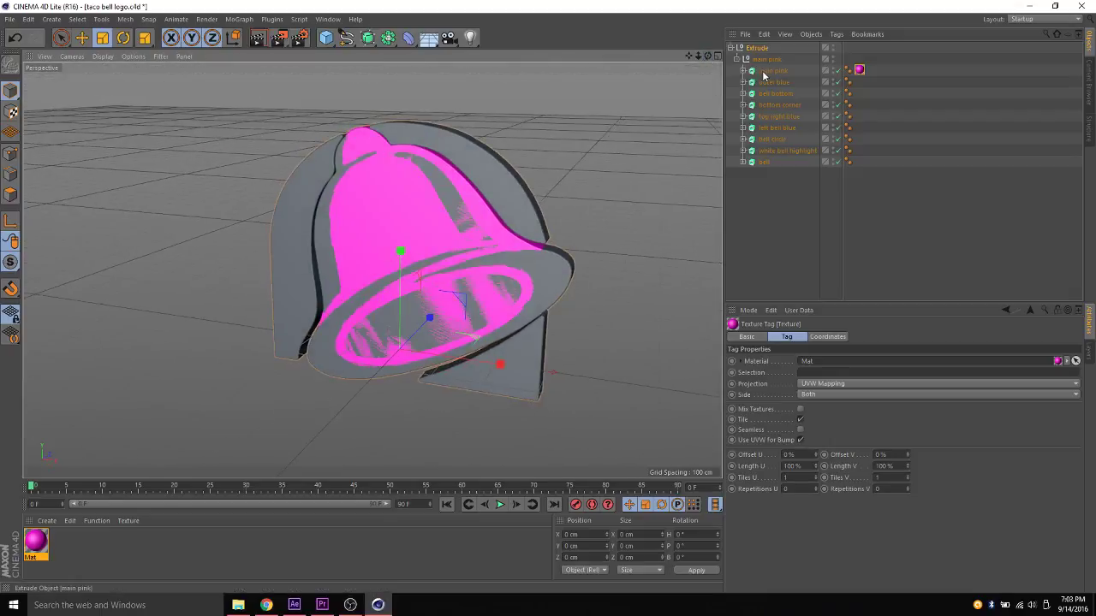
pyautogui.click(768, 74)
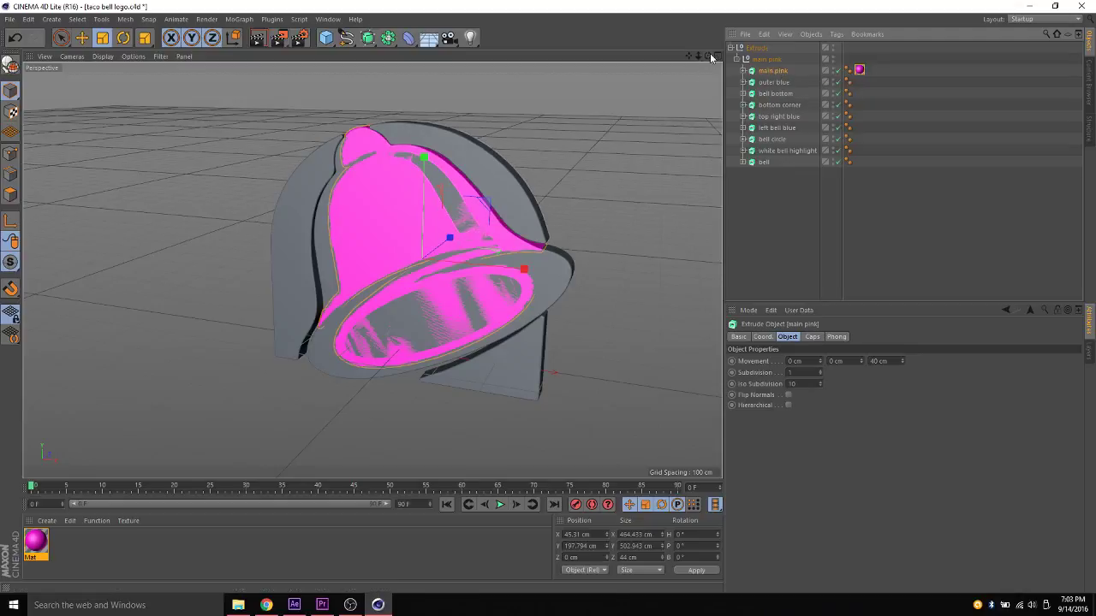
pyautogui.moveTo(707, 56); pyautogui.dragTo(710, 58)
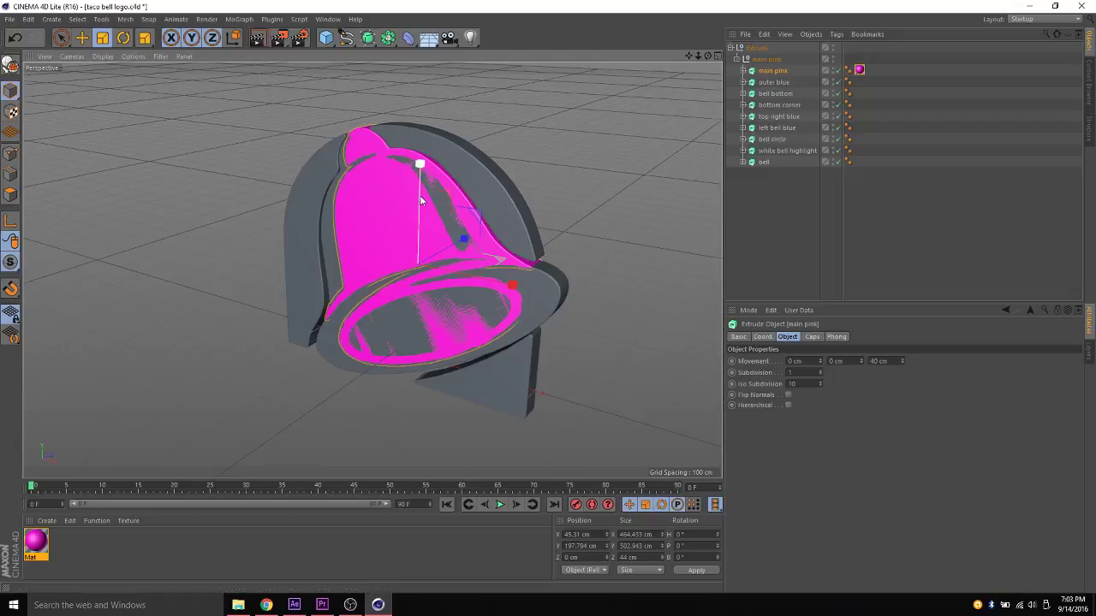
# Step: Try scaling the main pink extrude along its Y axis and undo the scaling
pyautogui.moveTo(420, 196); pyautogui.dragTo(421, 143)
pyautogui.hotkey('ctrl', 'z')
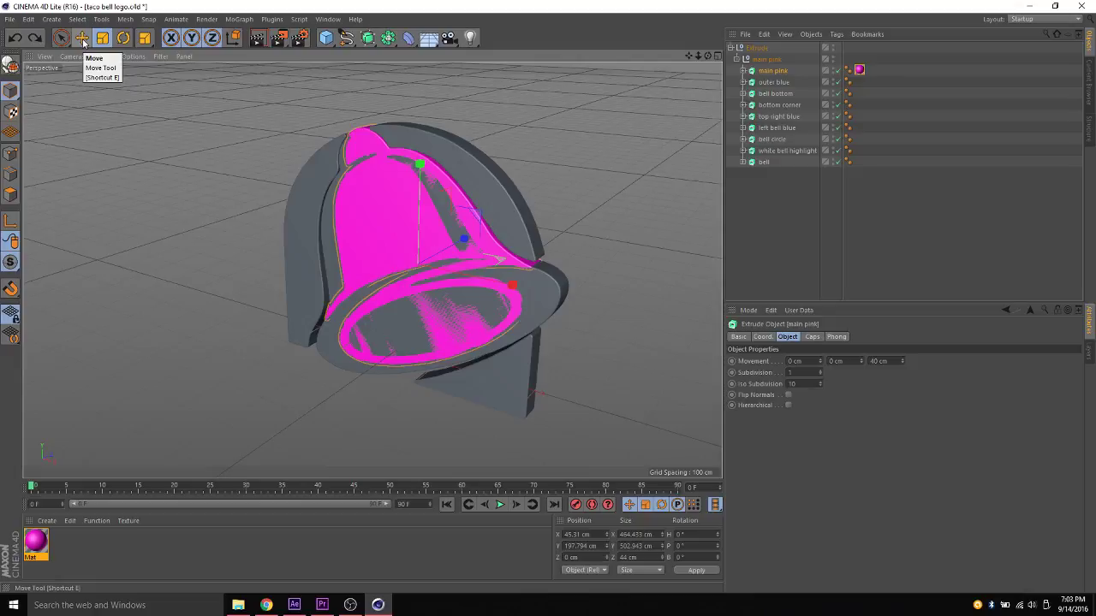
# Step: Try moving the main pink piece down along its Y axis and undo the move
pyautogui.click(82, 39)
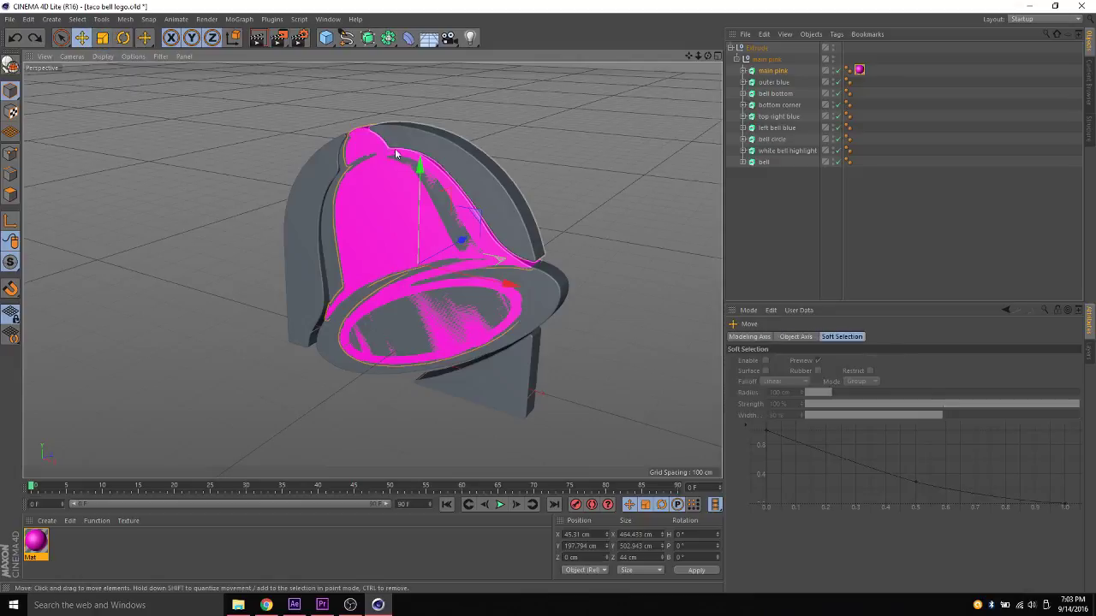
pyautogui.moveTo(420, 172); pyautogui.dragTo(448, 208)
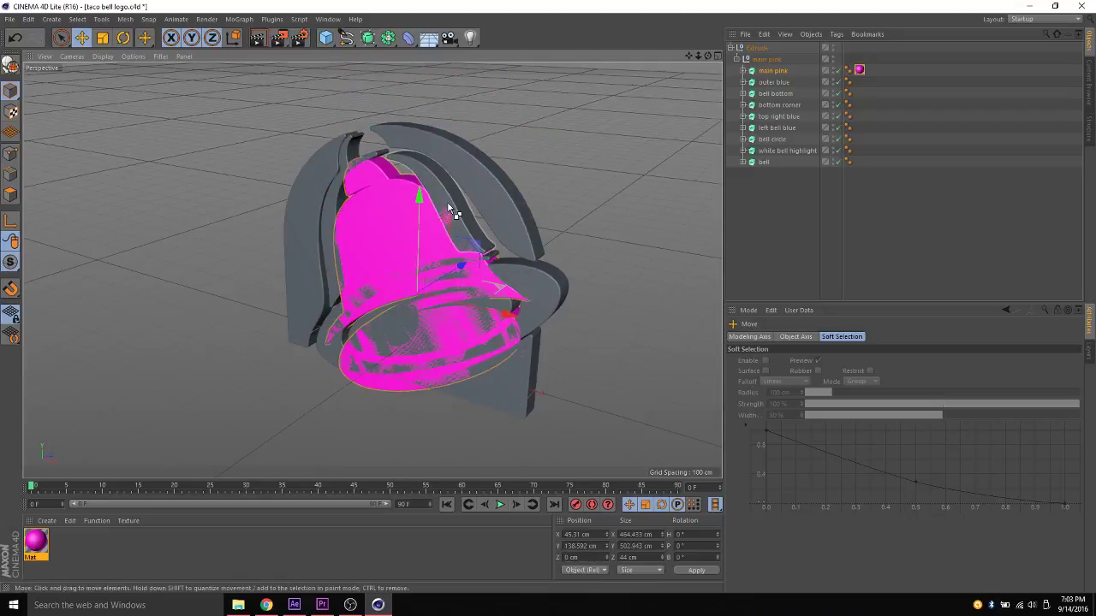
pyautogui.hotkey('ctrl', 'z')
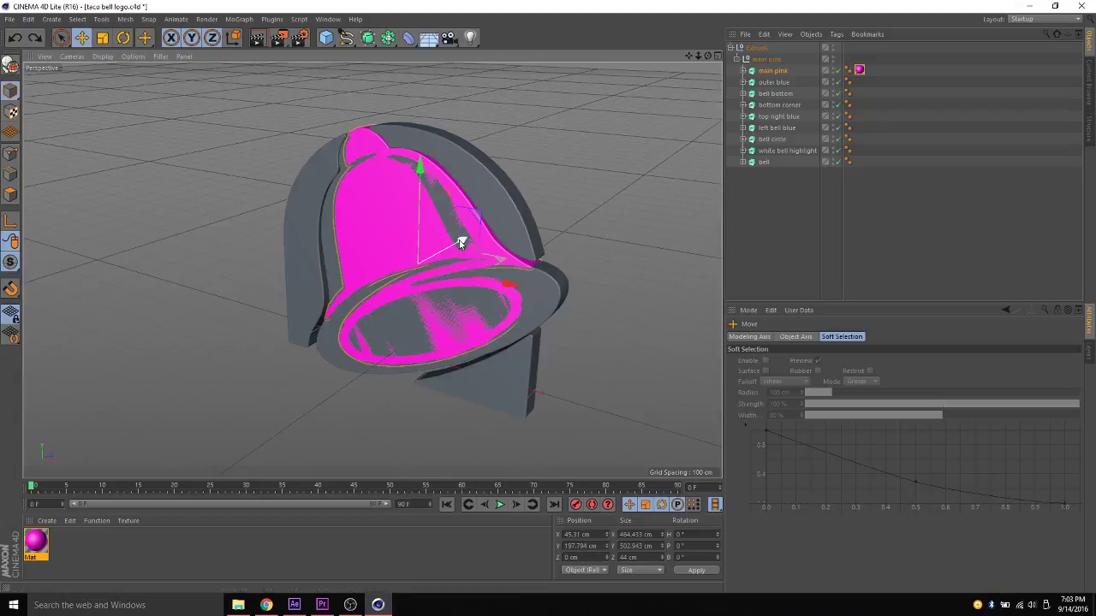
# Step: Move the main pink piece slightly forward along its Z axis, to about -2.7 cm
pyautogui.moveTo(460, 242); pyautogui.dragTo(456, 245)
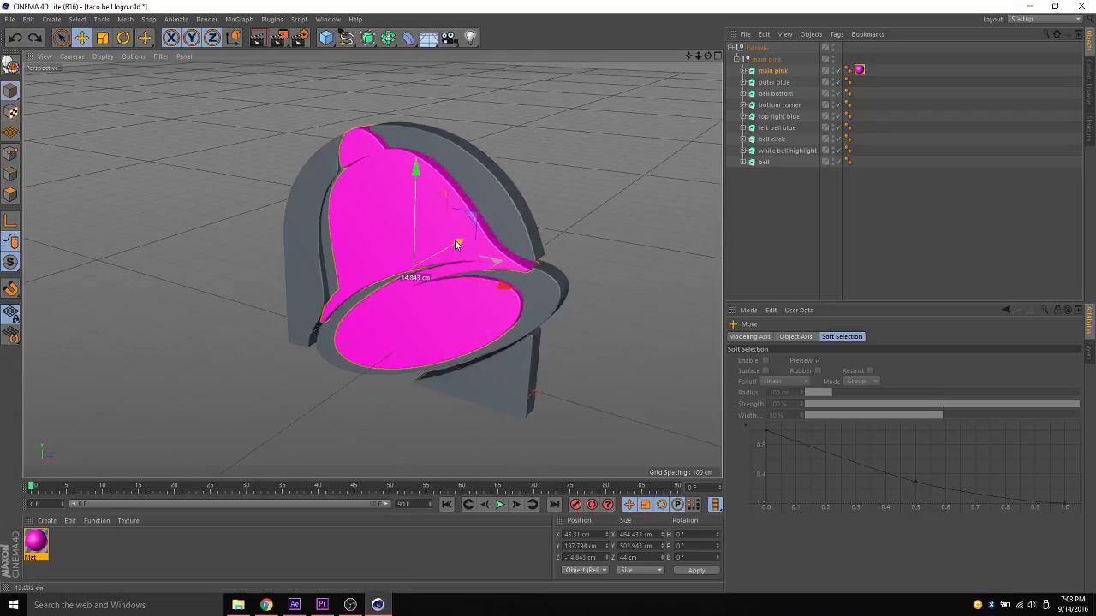
pyautogui.moveTo(457, 245)
pyautogui.mouseDown()
pyautogui.moveTo(447, 248)
pyautogui.moveTo(462, 246)
pyautogui.mouseUp()
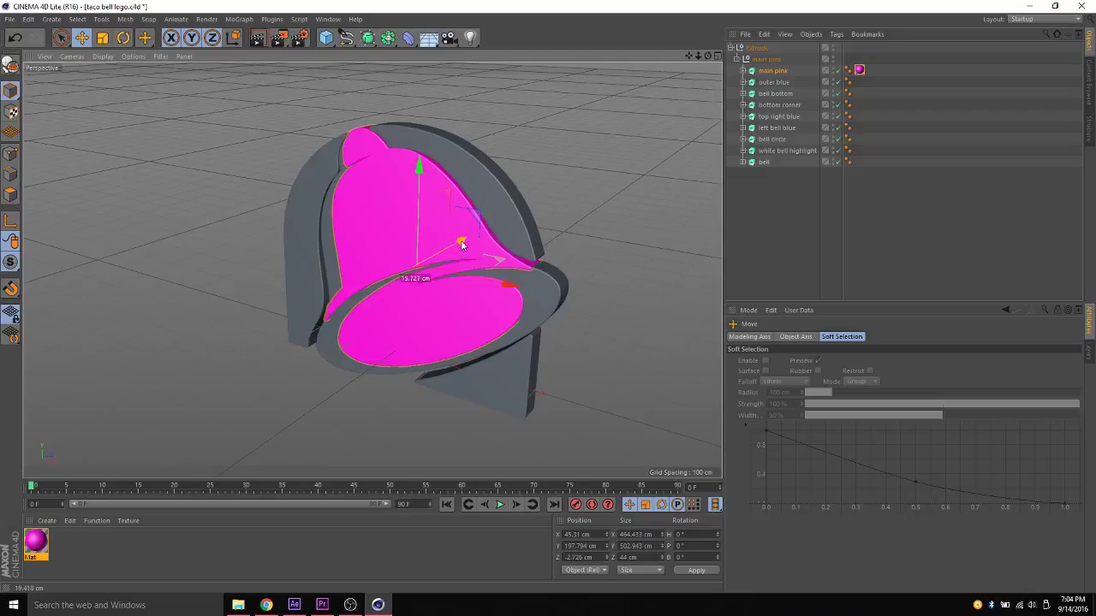
pyautogui.moveTo(708, 55); pyautogui.dragTo(823, 42)
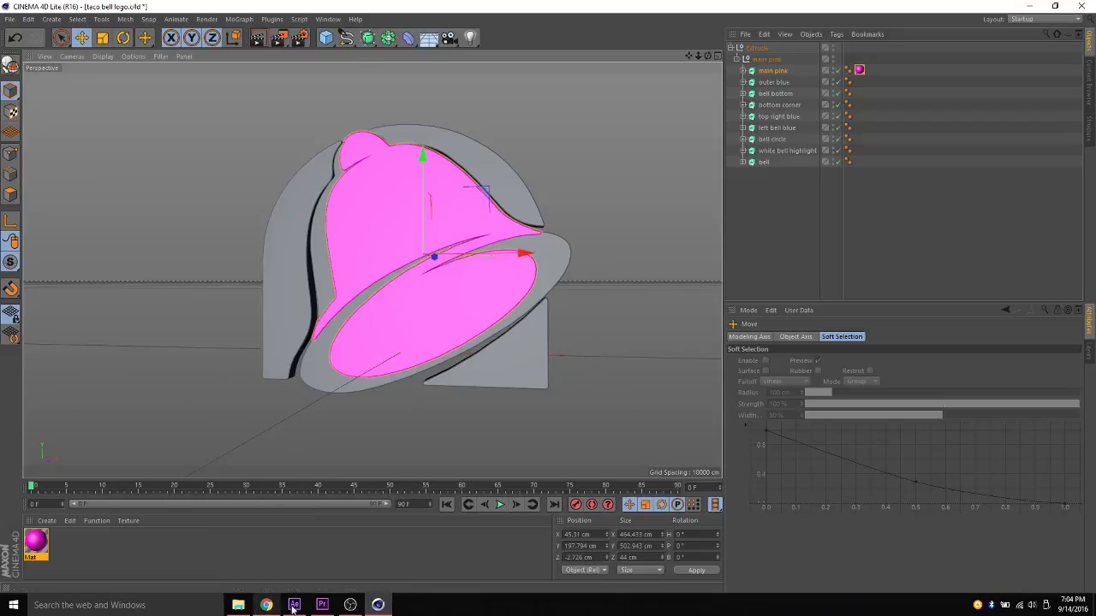
# Step: Check the logo colors on the Taco Bell reference image in Chrome and select the outer blue piece in Cinema 4D
pyautogui.click(266, 605)
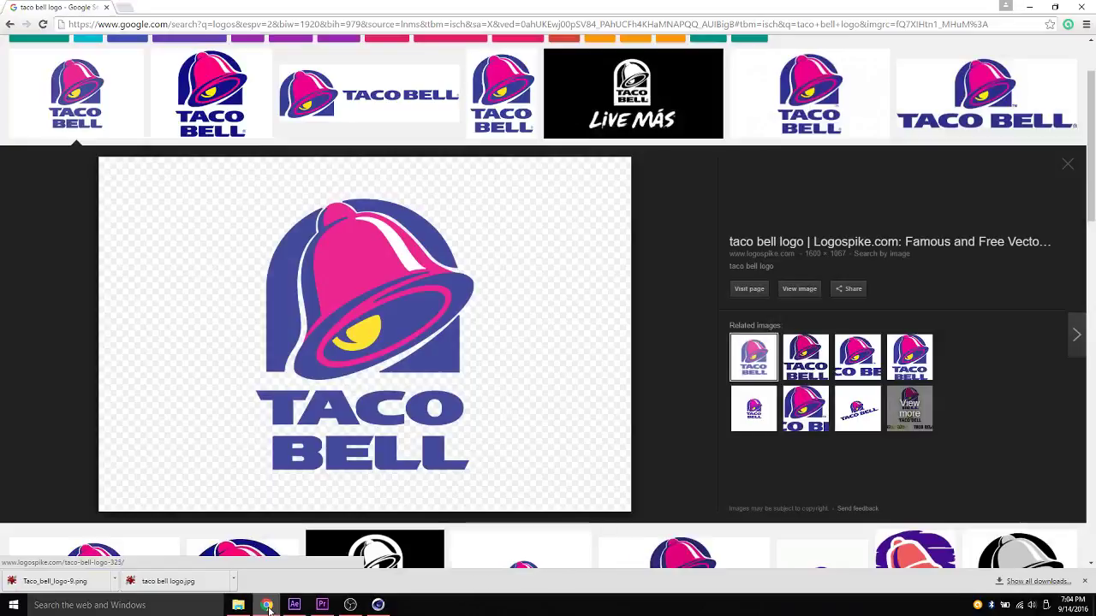
pyautogui.click(266, 605)
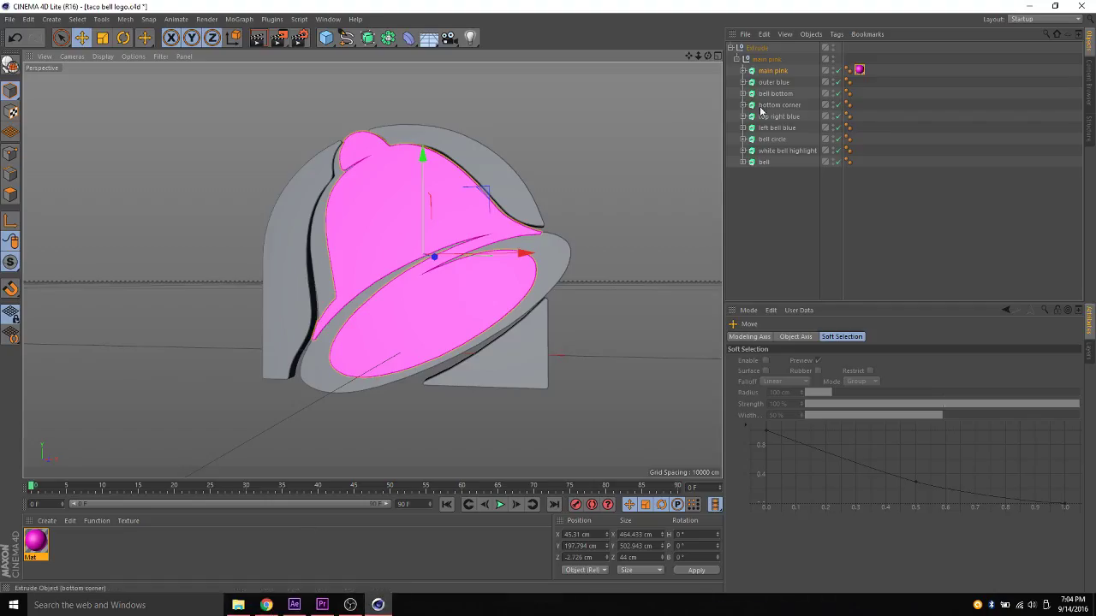
pyautogui.click(775, 82)
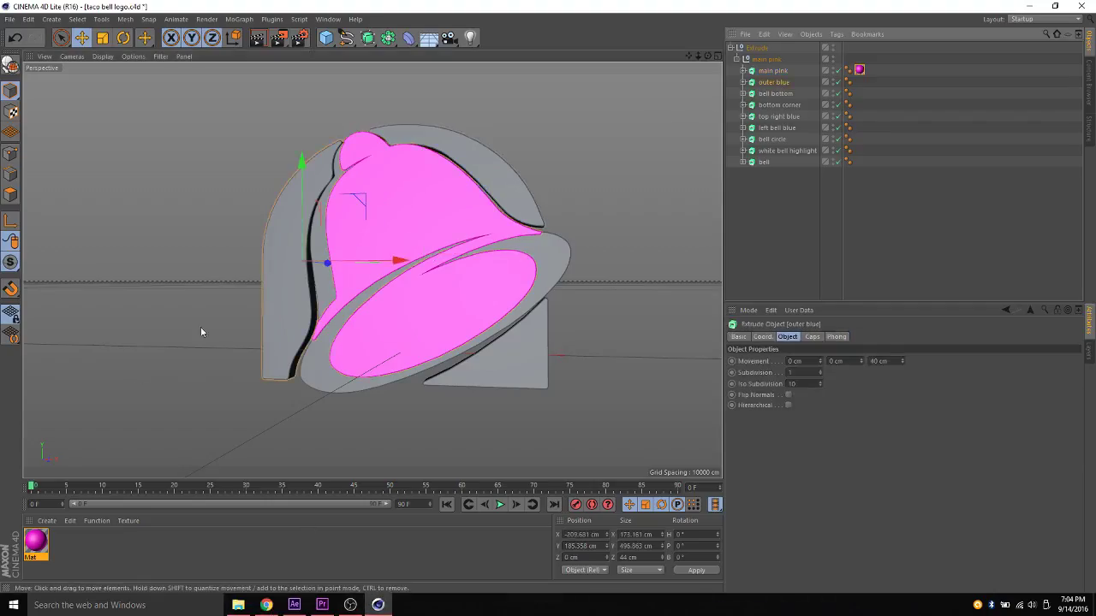
# Step: Create a second material and rename the magenta material Pink
pyautogui.doubleClick(71, 547)
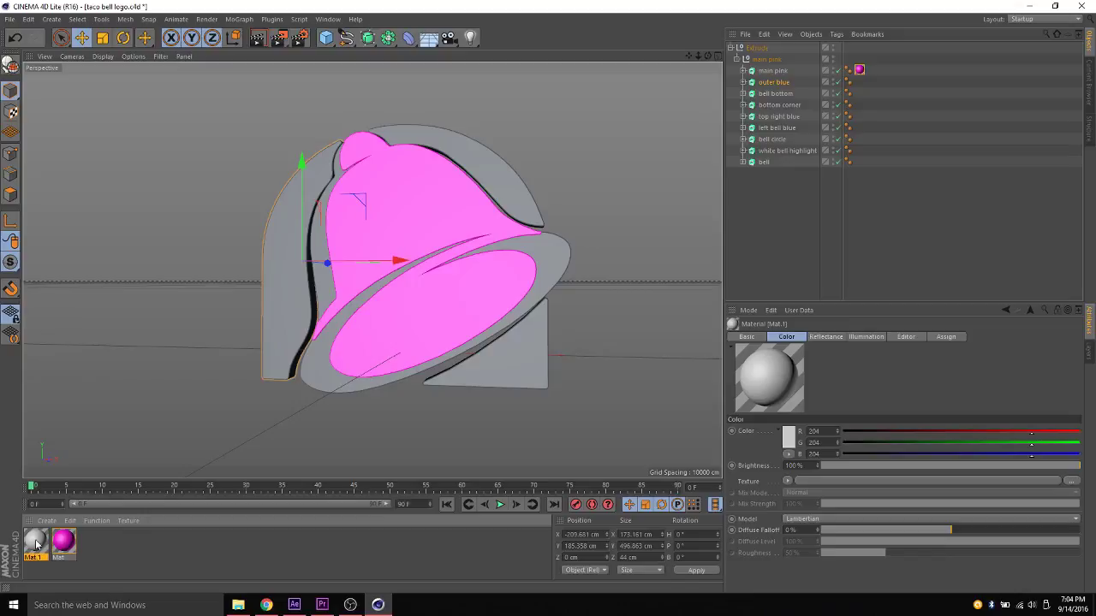
pyautogui.click(62, 558)
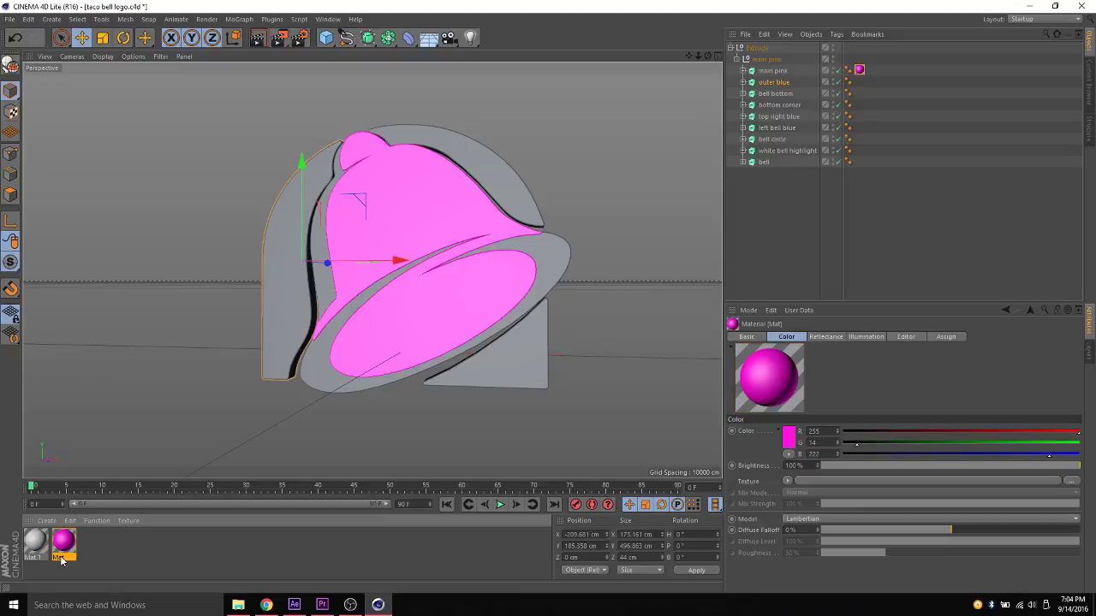
pyautogui.doubleClick(62, 558)
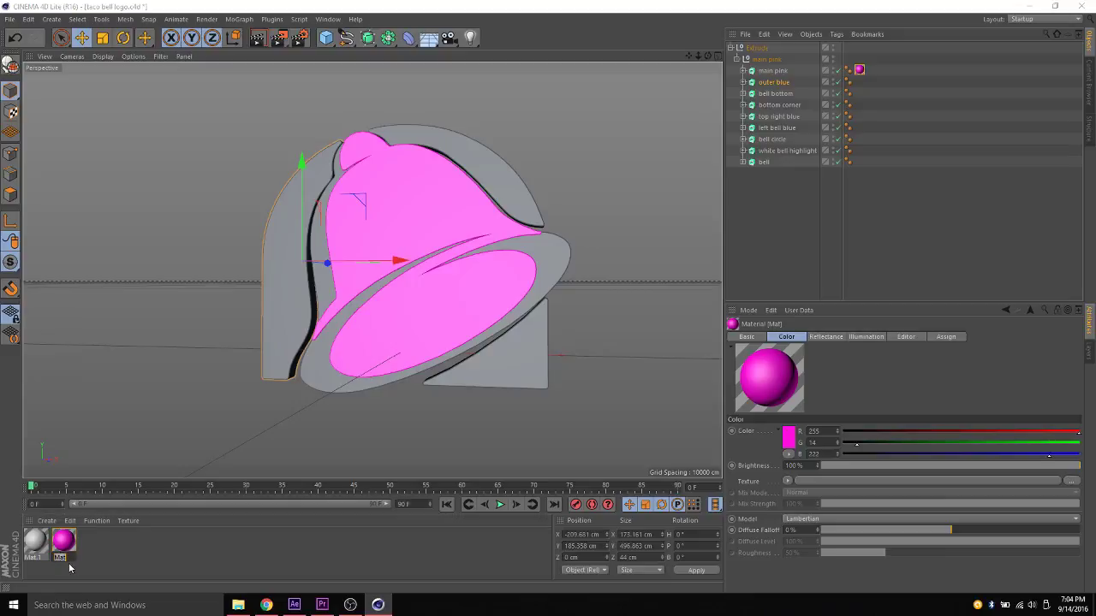
pyautogui.write('Pink')
pyautogui.press('Return')
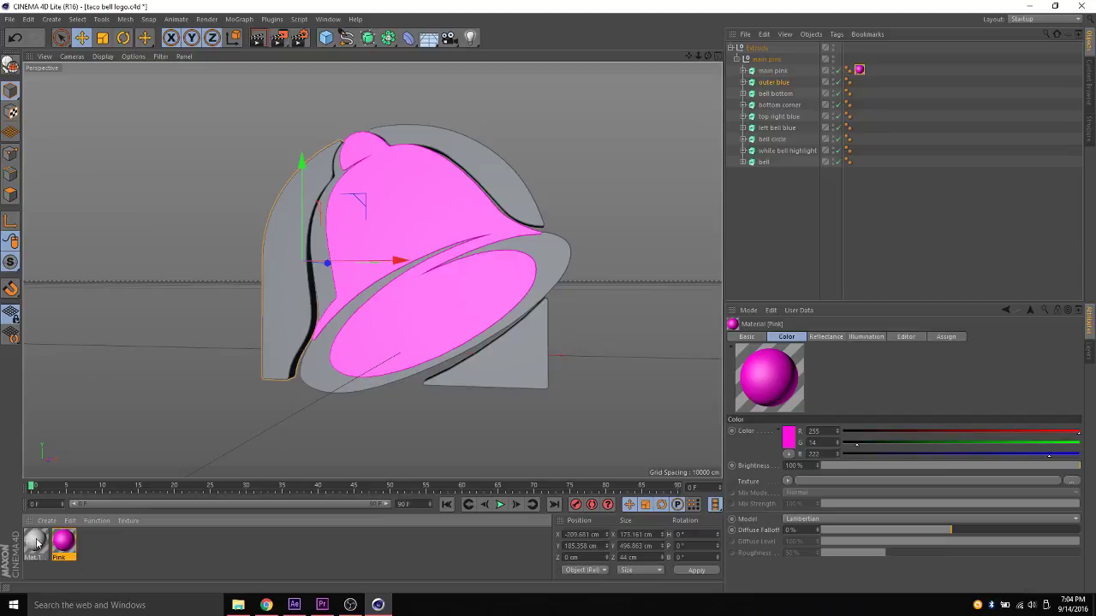
# Step: Set the new material's color to dark blue, R 15, G 0, B 135, and name it Blue
pyautogui.doubleClick(36, 541)
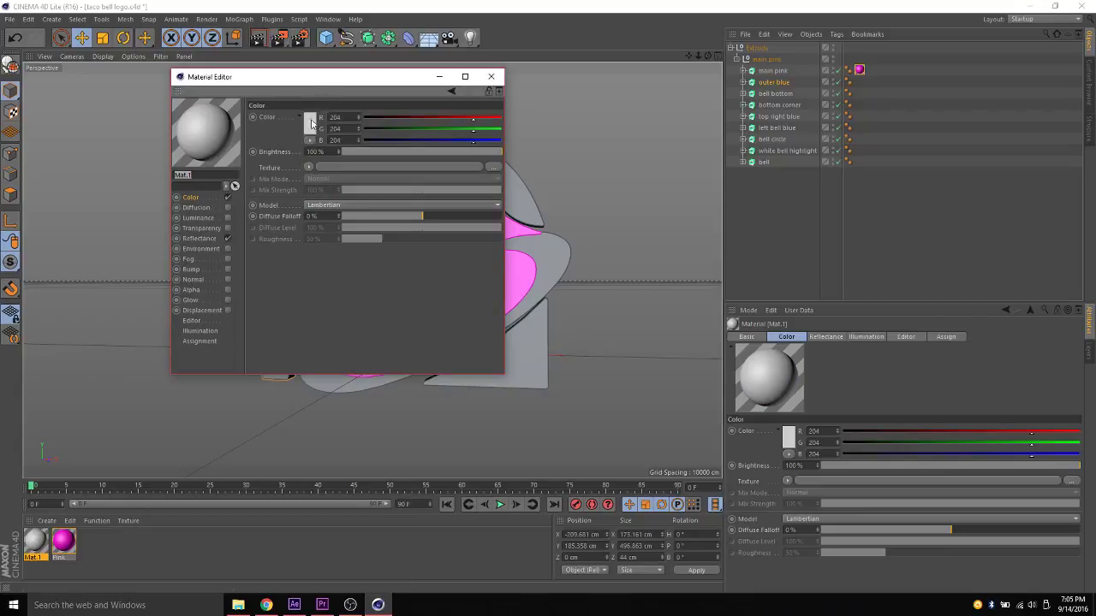
pyautogui.click(310, 125)
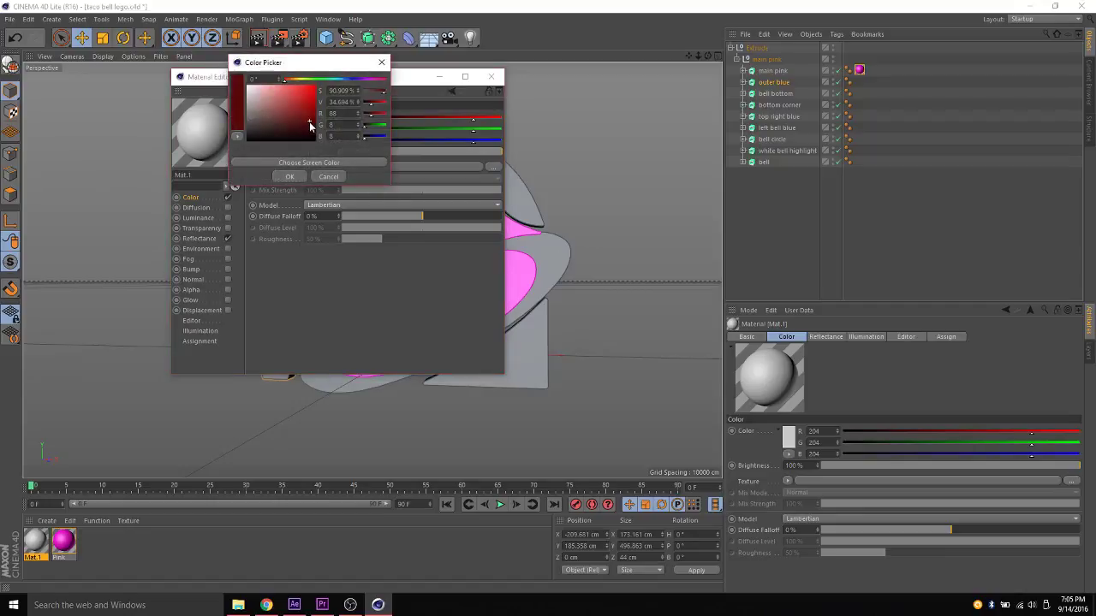
pyautogui.moveTo(351, 83)
pyautogui.mouseDown()
pyautogui.moveTo(366, 81)
pyautogui.moveTo(353, 81)
pyautogui.mouseUp()
pyautogui.moveTo(291, 117); pyautogui.dragTo(320, 113)
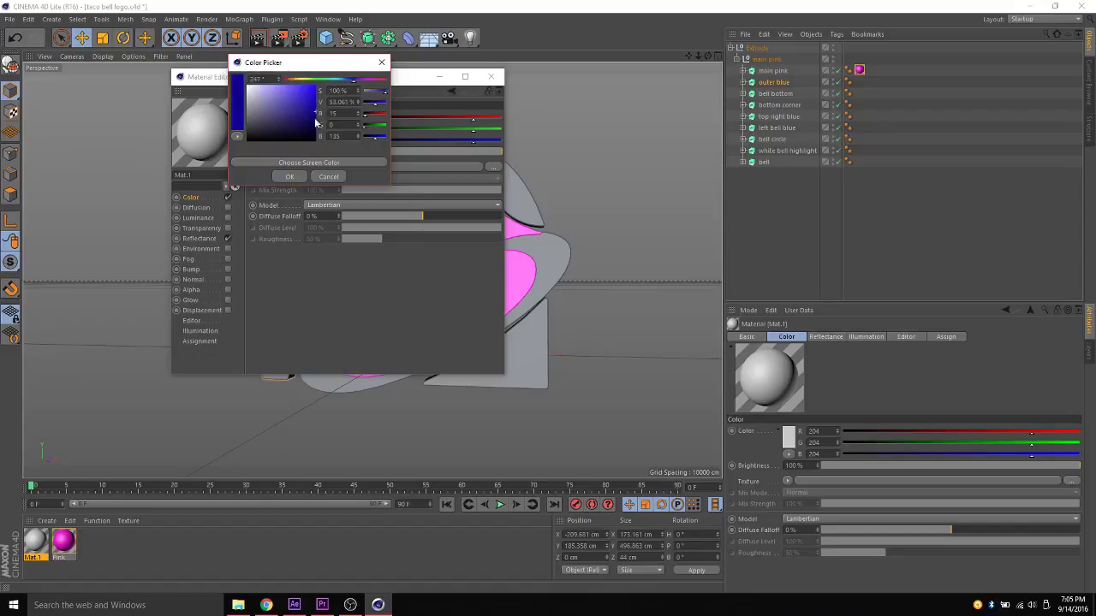
pyautogui.click(295, 176)
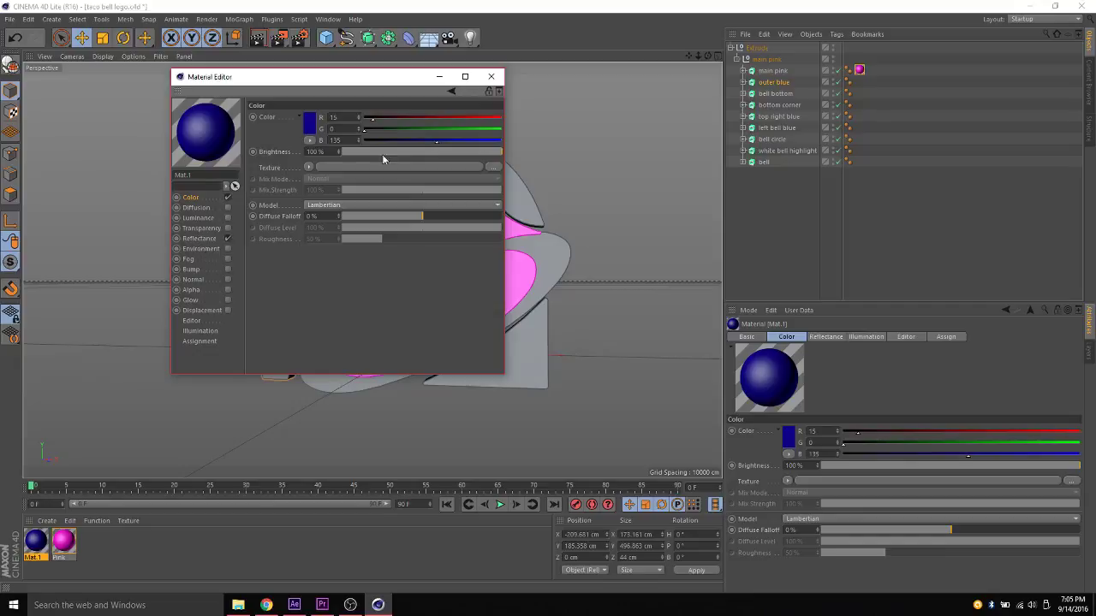
pyautogui.click(493, 77)
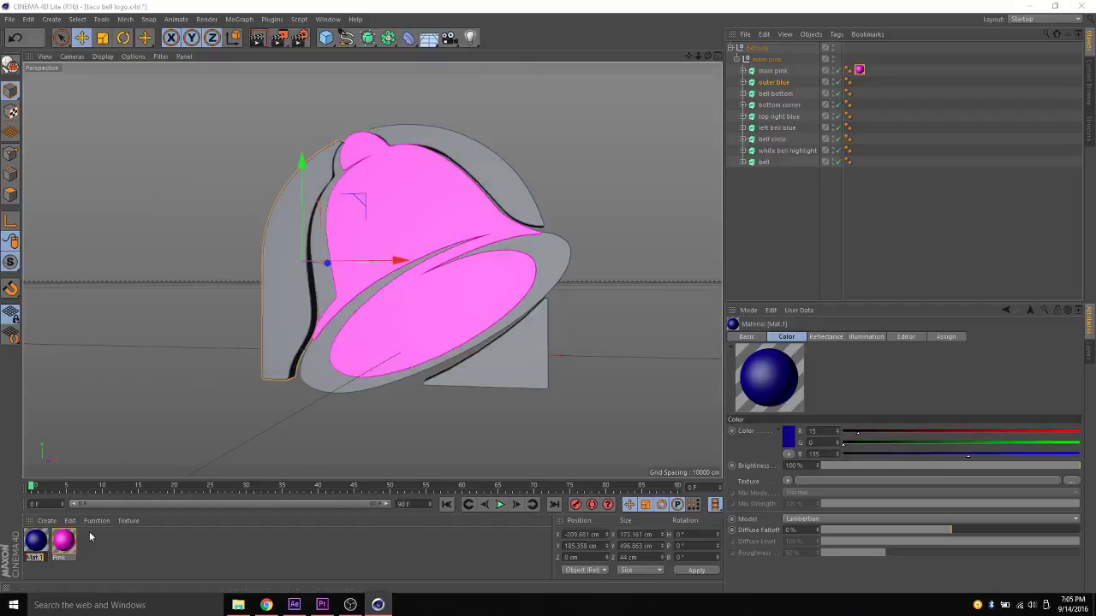
pyautogui.write('Blue')
pyautogui.press('Return')
# Step: Apply the Blue material to the outer blue piece and preview it with a render of the active view
pyautogui.moveTo(48, 554); pyautogui.dragTo(276, 251)
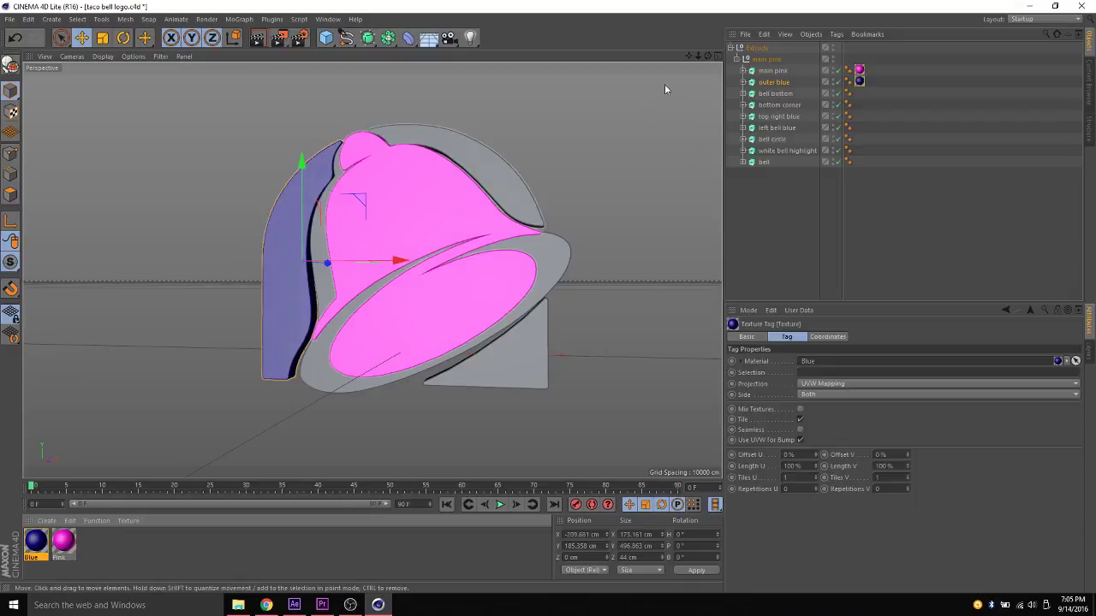
pyautogui.moveTo(706, 56); pyautogui.dragTo(707, 58)
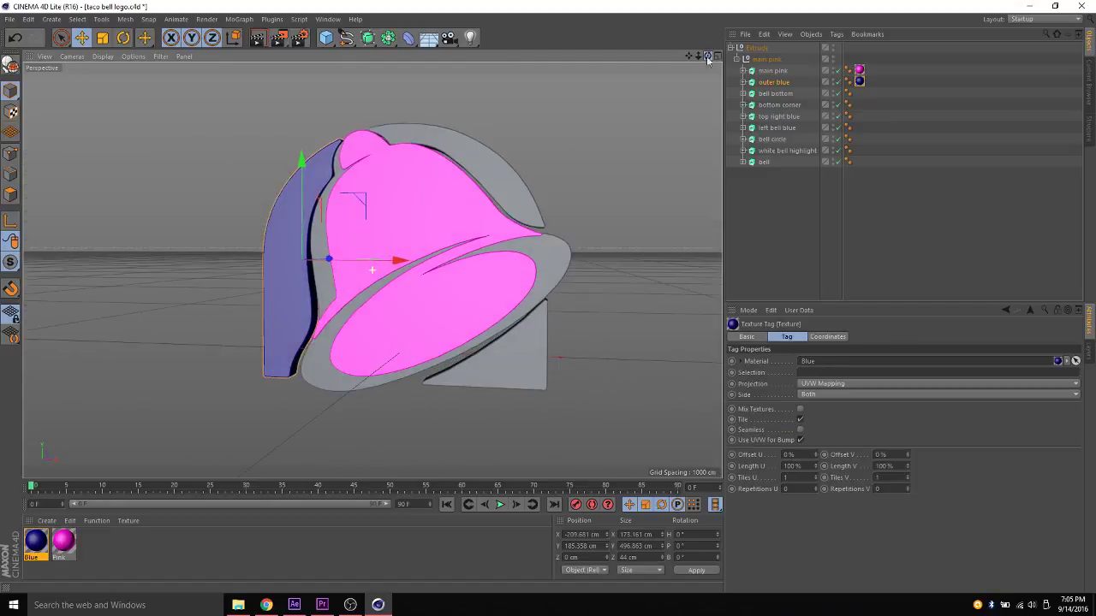
pyautogui.click(257, 38)
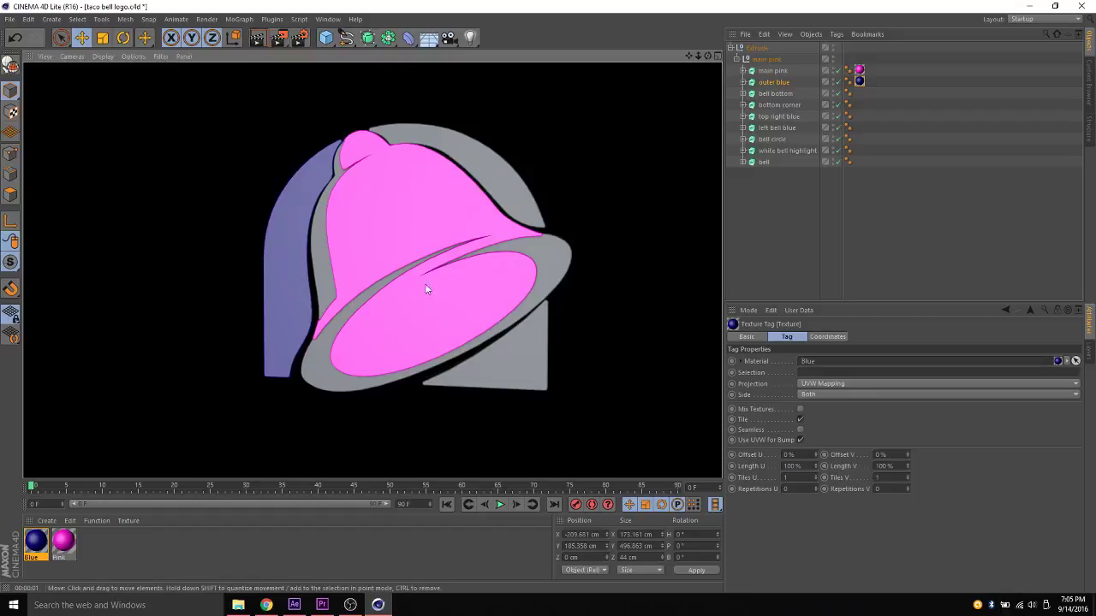
pyautogui.click(199, 363)
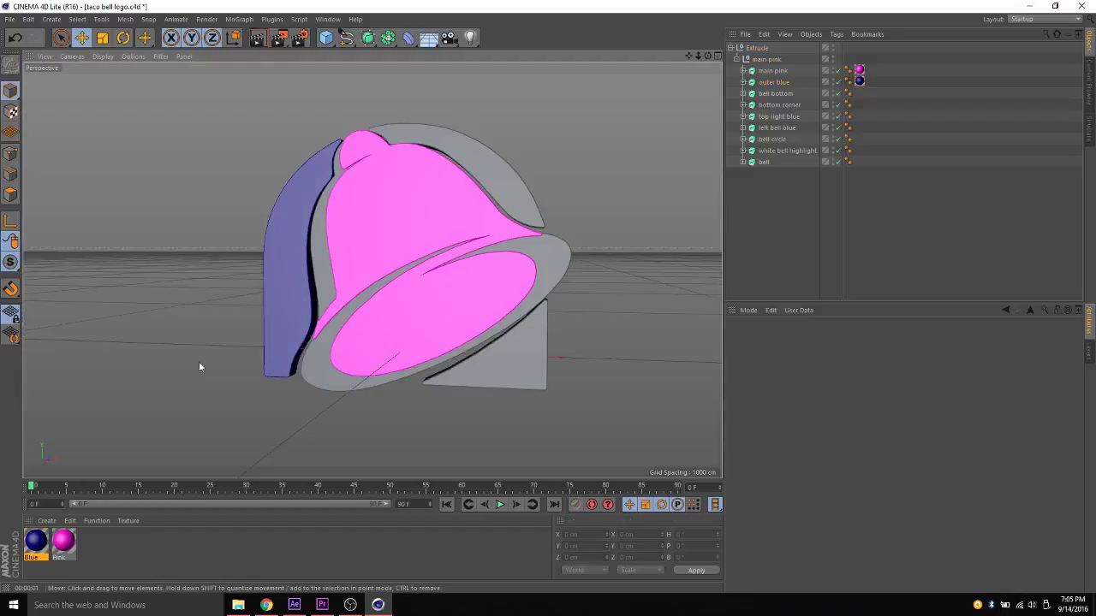
# Step: Darken the Blue material's color to R 9, G 5, B 46
pyautogui.click(36, 539)
pyautogui.doubleClick(37, 539)
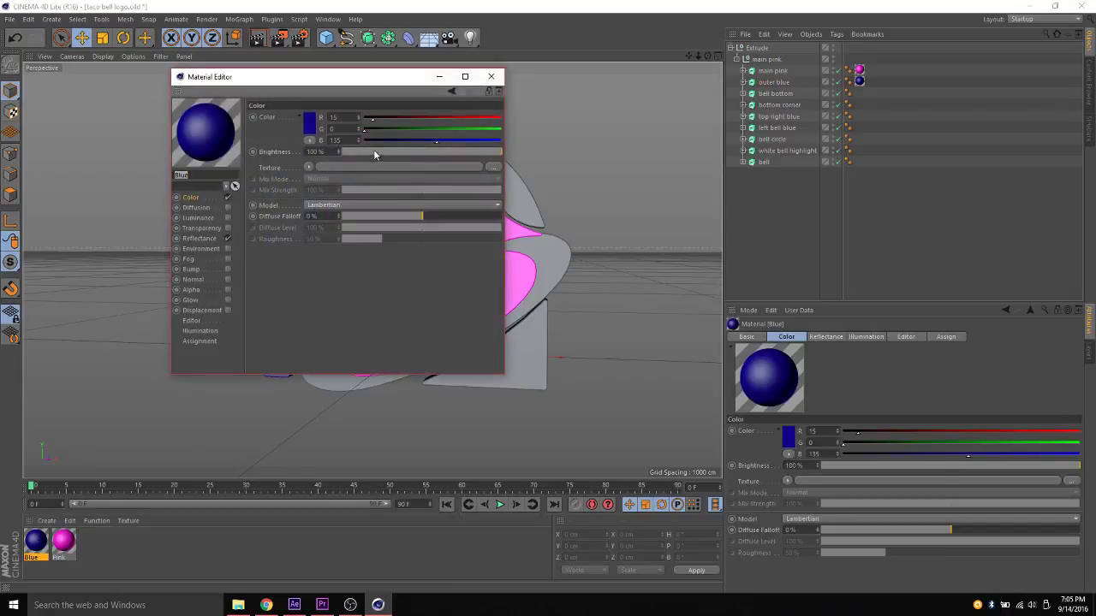
pyautogui.click(313, 128)
pyautogui.moveTo(313, 120); pyautogui.dragTo(309, 135)
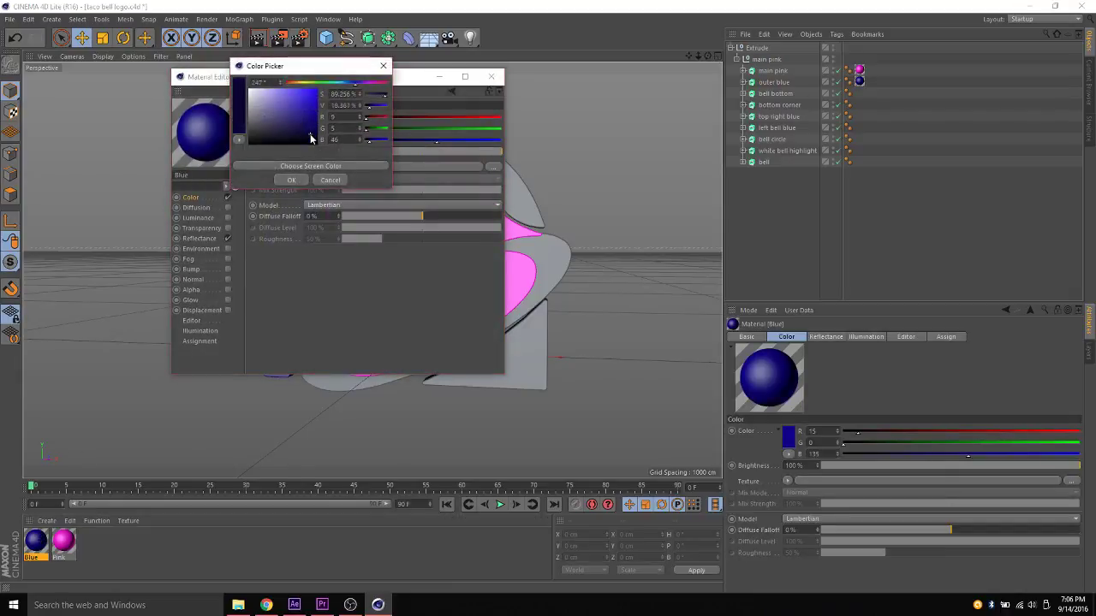
pyautogui.click(292, 180)
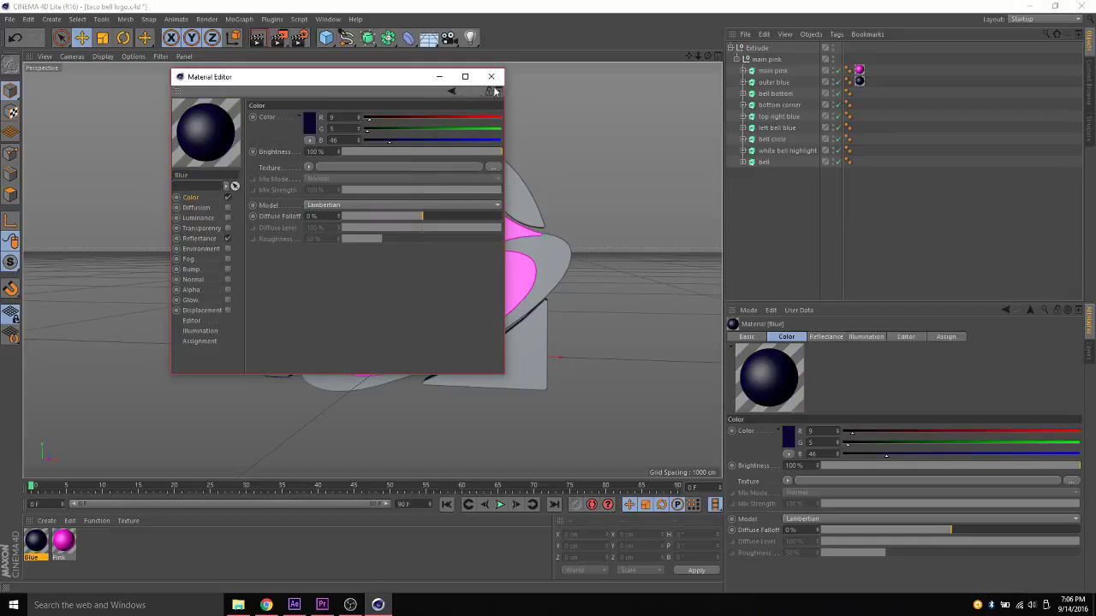
pyautogui.click(490, 77)
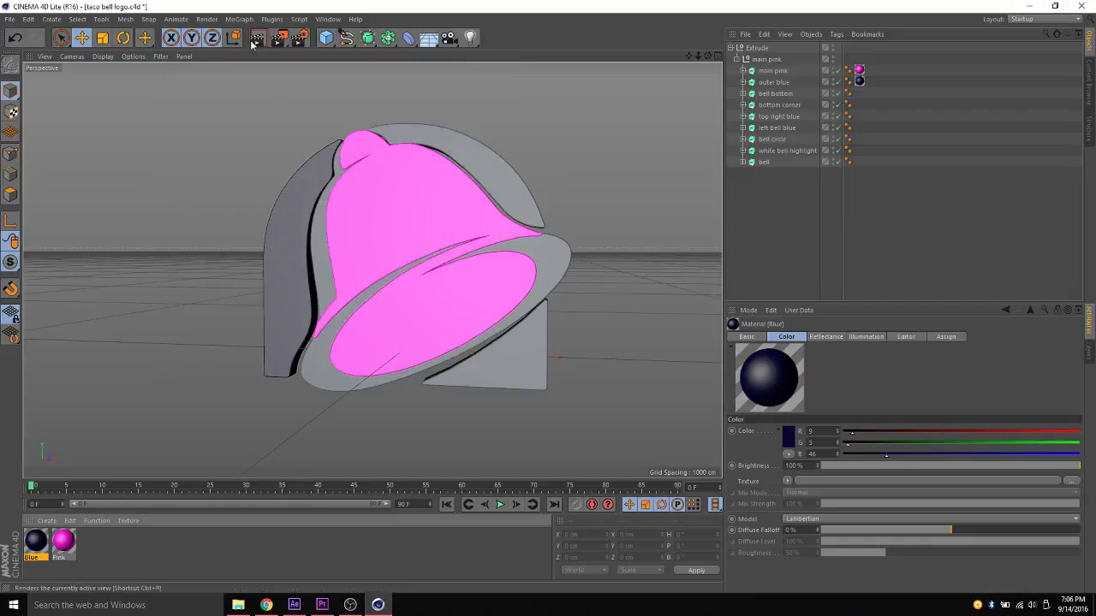
# Step: Render the active view from the front and from an angle to check the darkened blue
pyautogui.click(255, 40)
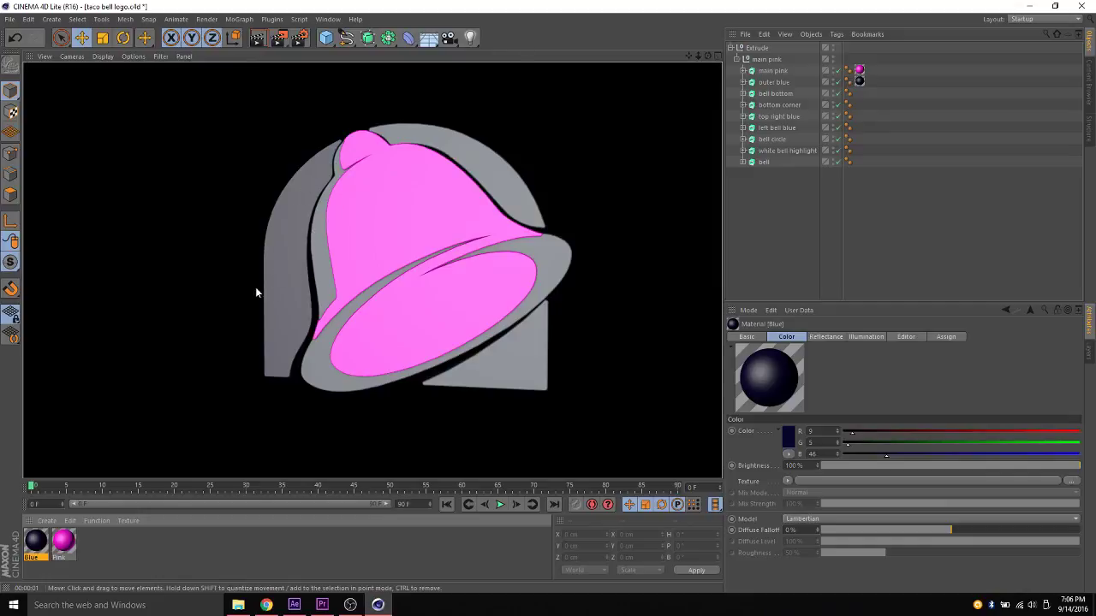
pyautogui.click(328, 103)
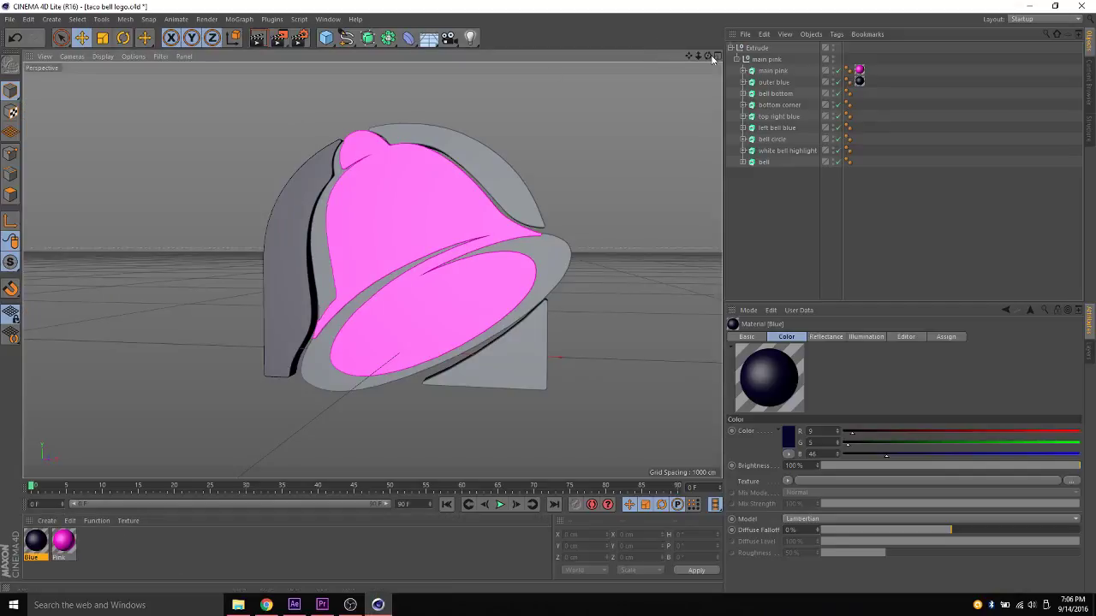
pyautogui.keyDown('alt'); pyautogui.moveTo(327, 104); pyautogui.dragTo(508, 151); pyautogui.keyUp('alt')
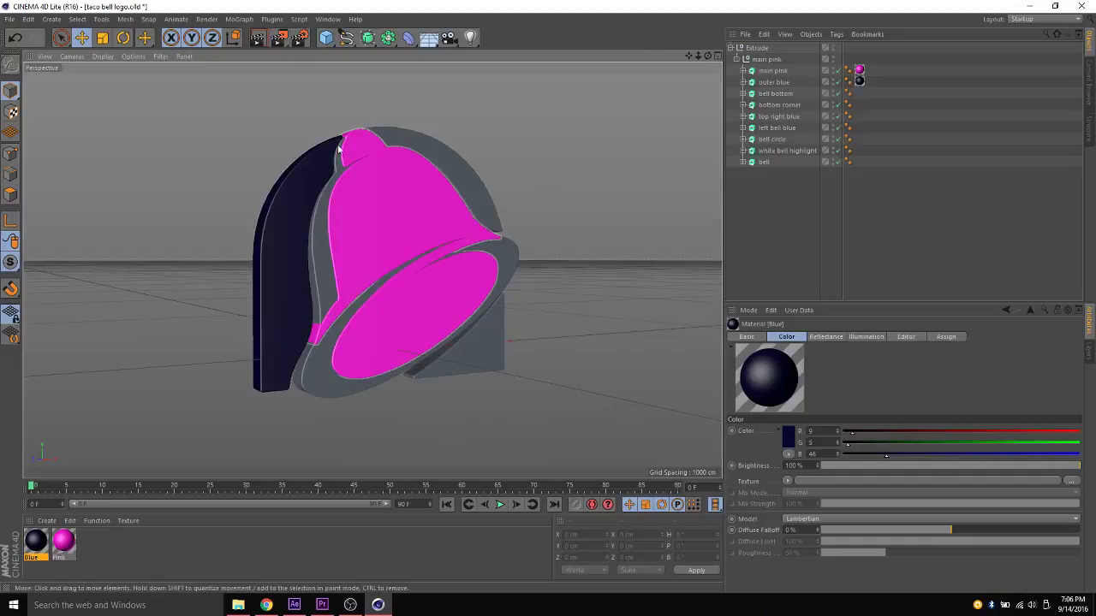
pyautogui.click(254, 41)
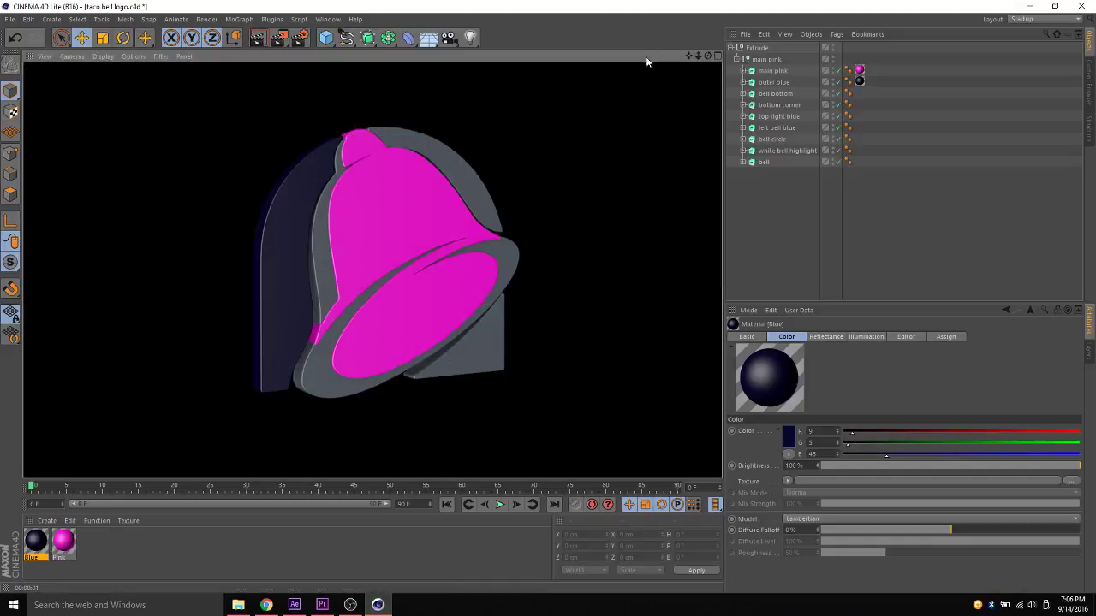
pyautogui.click(602, 186)
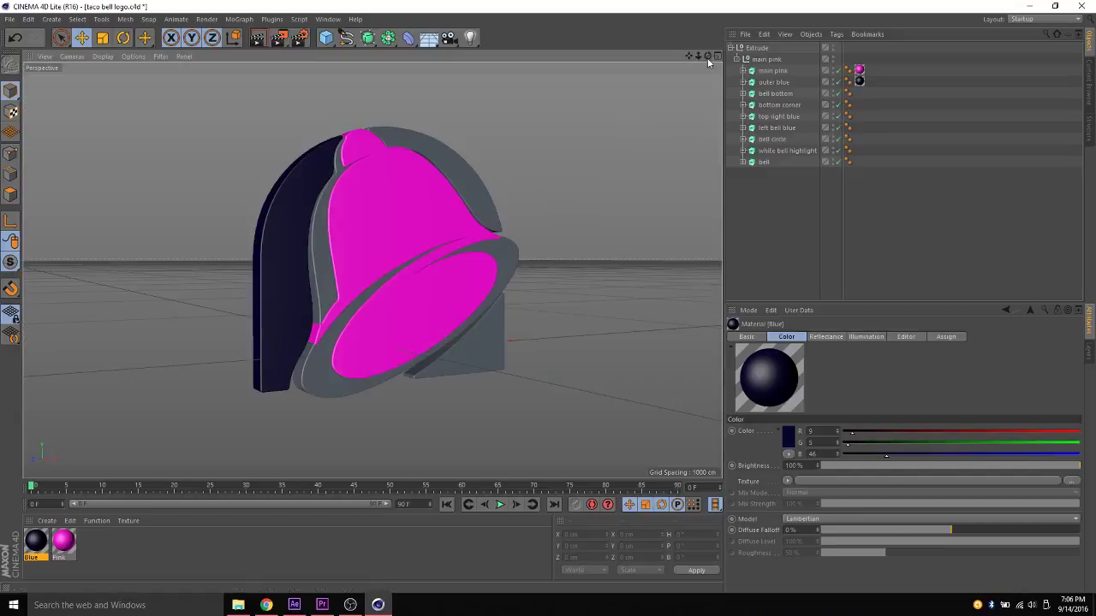
pyautogui.moveTo(708, 55); pyautogui.dragTo(673, 70)
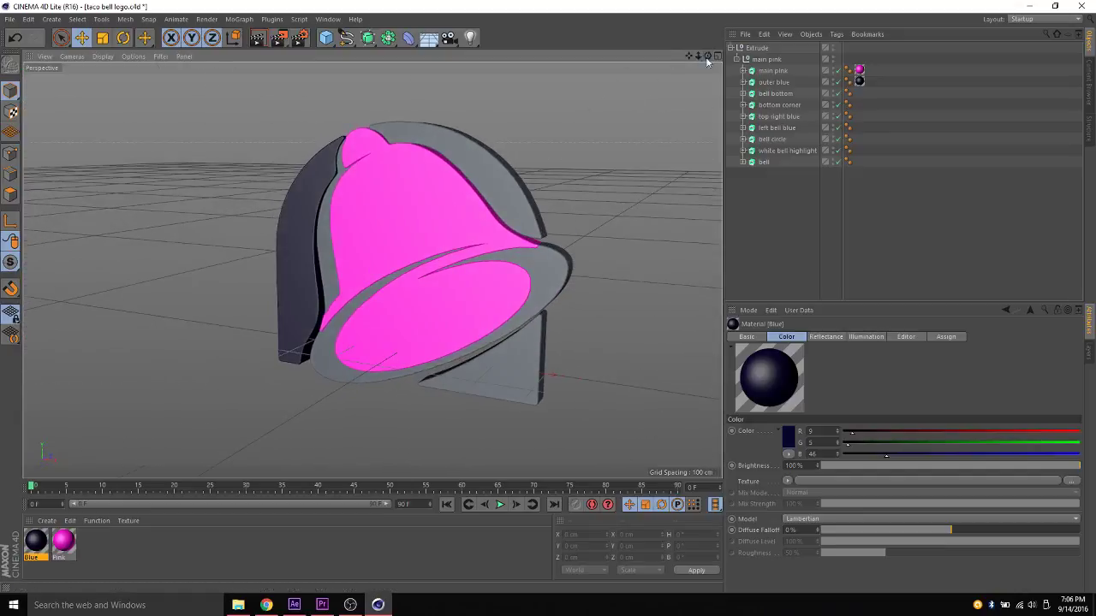
# Step: Check the reference logo in Chrome and apply the Blue material to the top right blue, bottom corner and bell bottom pieces
pyautogui.click(266, 606)
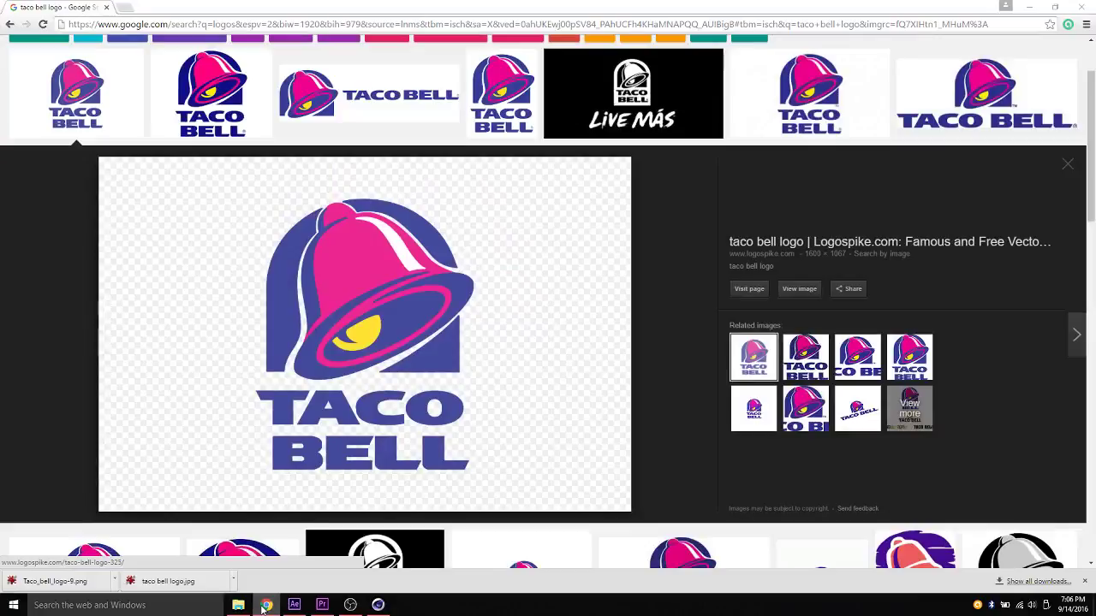
pyautogui.click(264, 606)
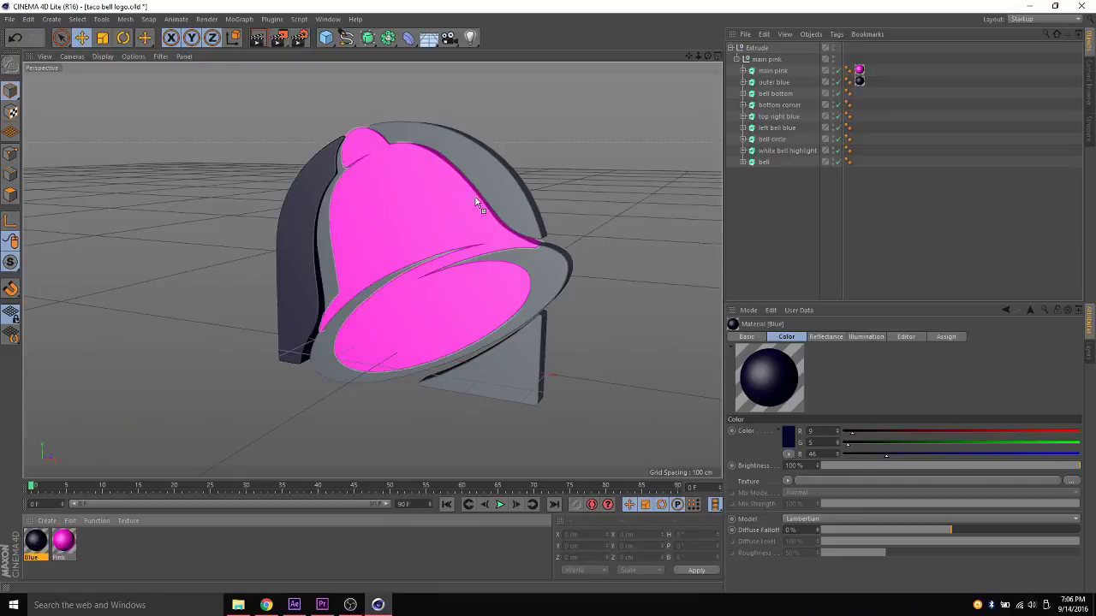
pyautogui.moveTo(475, 196); pyautogui.dragTo(496, 186)
pyautogui.moveTo(35, 541); pyautogui.dragTo(514, 353)
pyautogui.moveTo(34, 546); pyautogui.dragTo(332, 357)
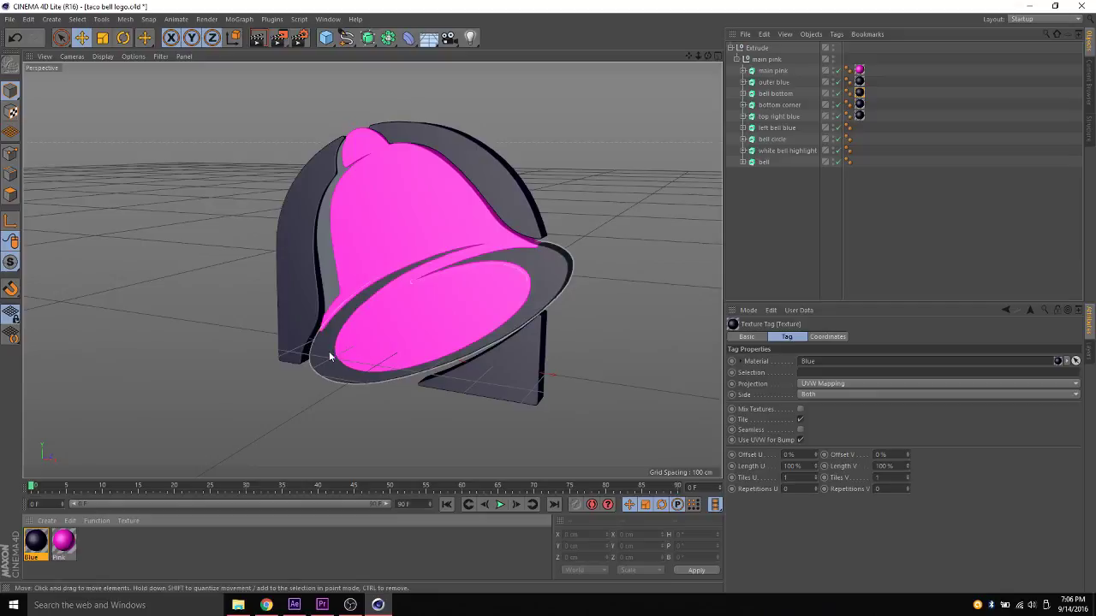
# Step: Check the reference logo in Chrome and apply the Blue material to the left bell blue piece
pyautogui.click(266, 605)
pyautogui.click(266, 605)
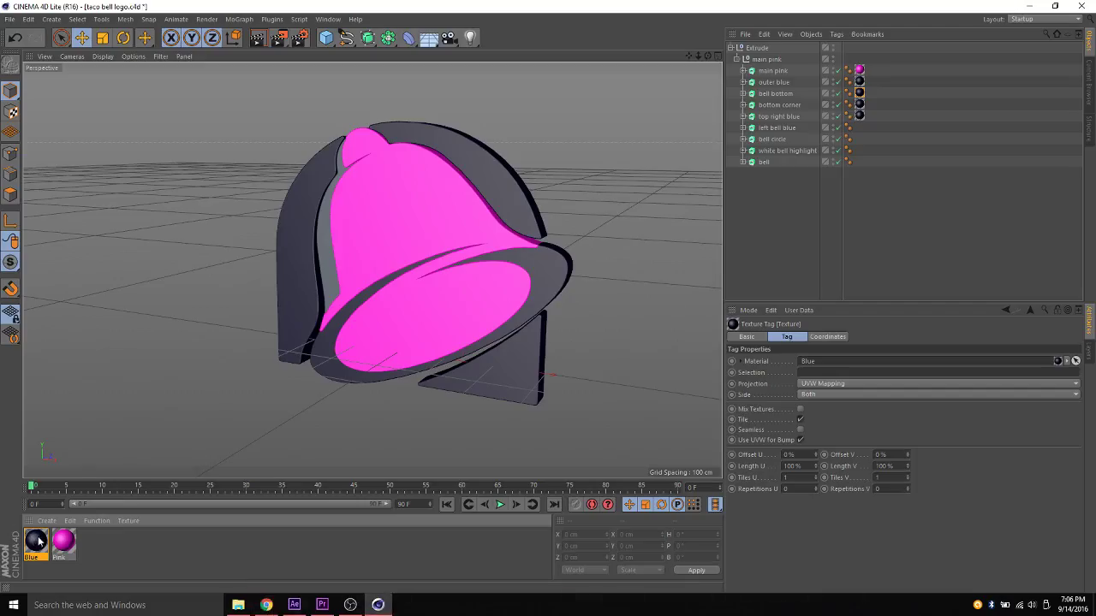
pyautogui.moveTo(37, 541); pyautogui.dragTo(326, 273)
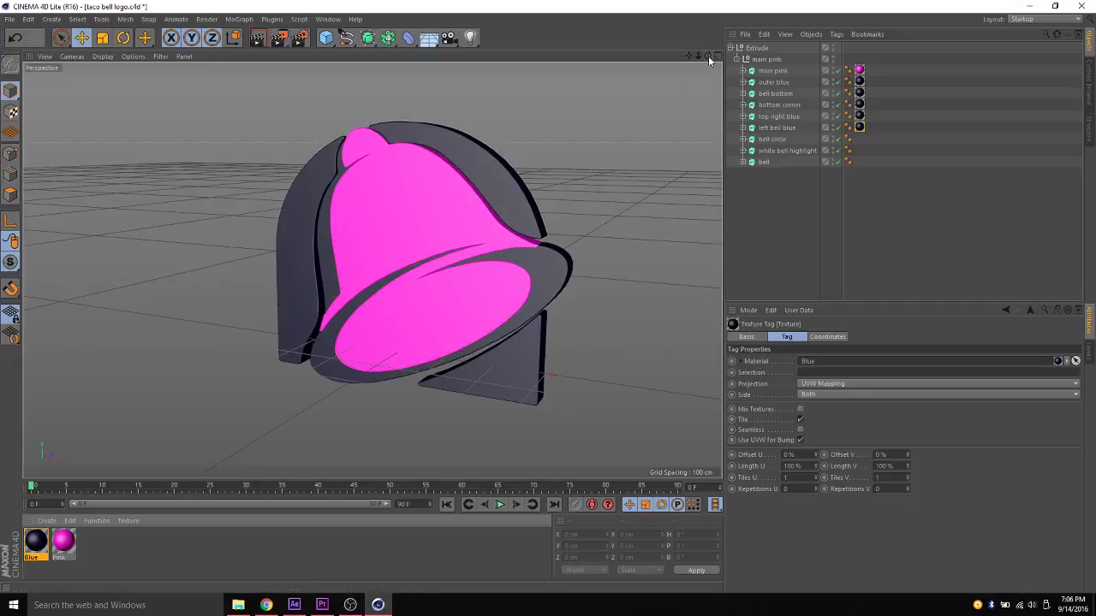
# Step: Try extruding the main pink piece 63 cm deep and moving it forward along Z, and undo both changes
pyautogui.moveTo(707, 55)
pyautogui.mouseDown()
pyautogui.moveTo(690, 45)
pyautogui.moveTo(618, 50)
pyautogui.mouseUp()
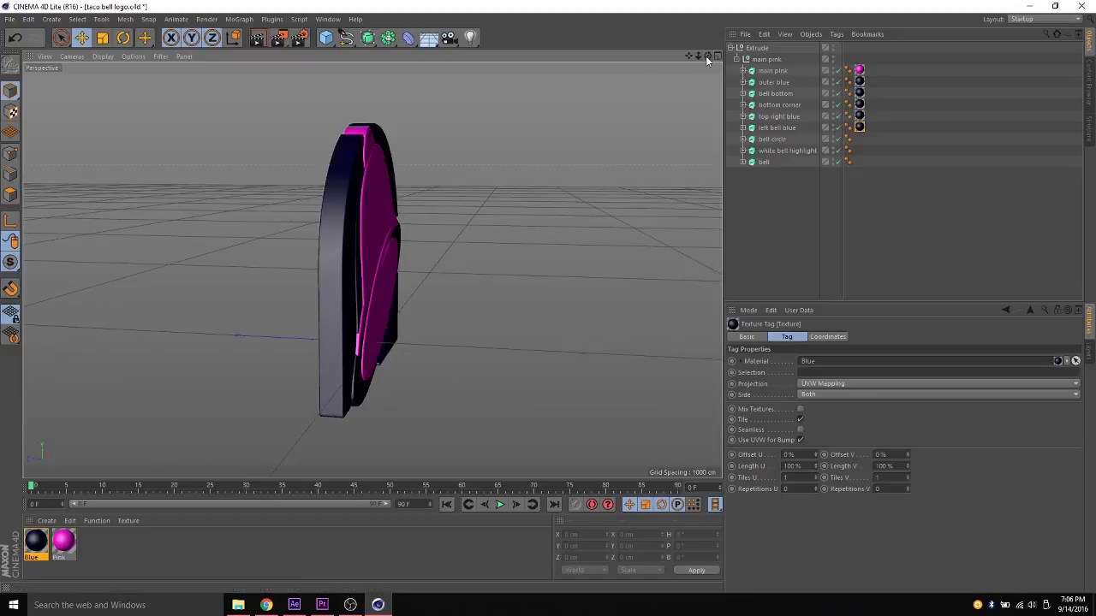
pyautogui.moveTo(707, 56); pyautogui.dragTo(716, 56)
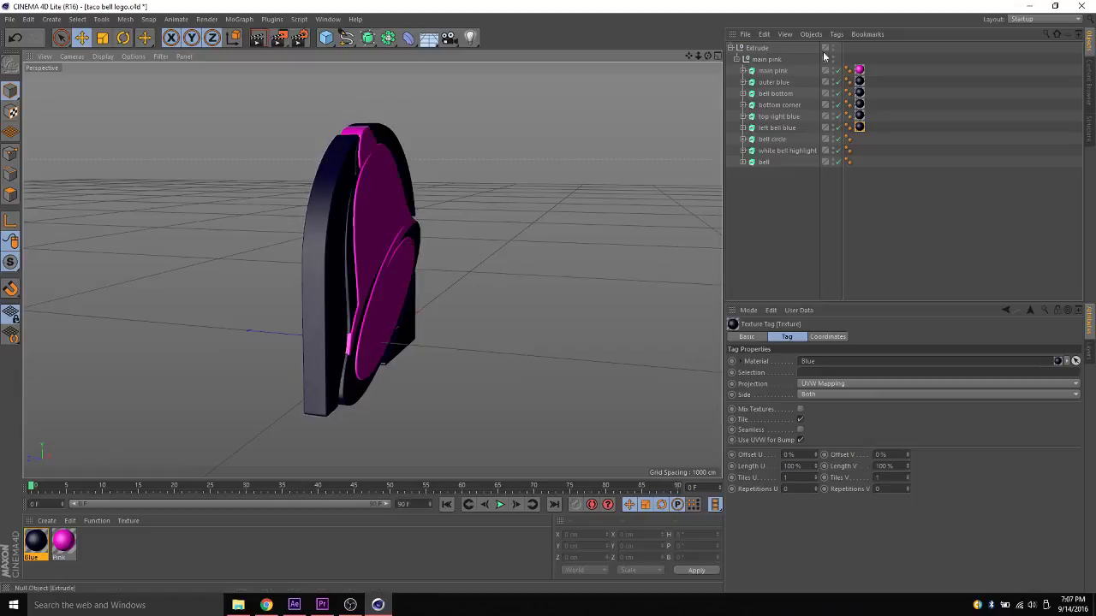
pyautogui.click(775, 72)
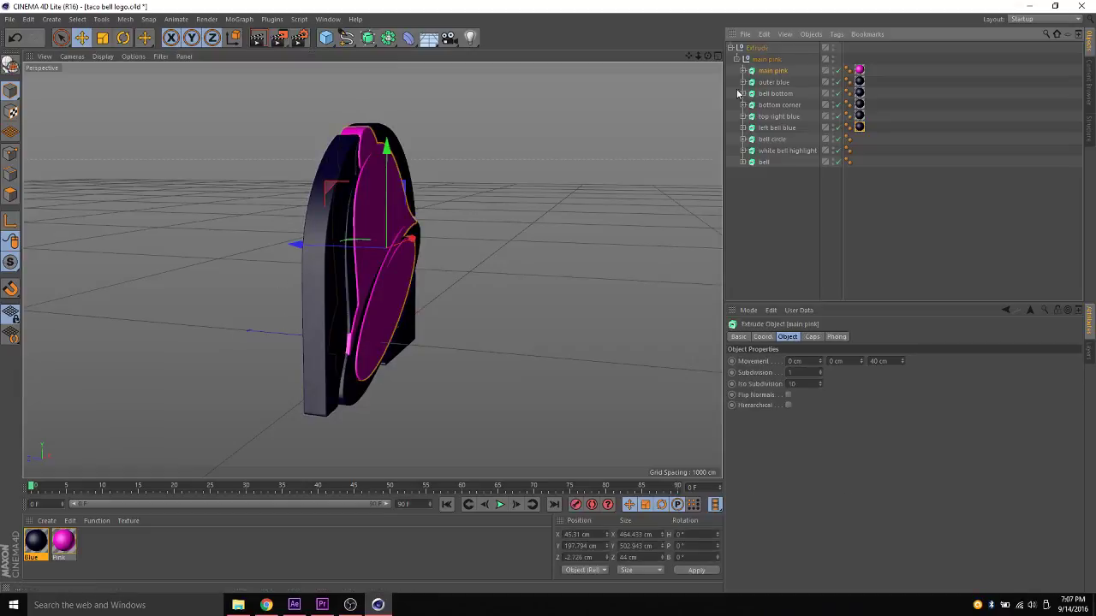
pyautogui.moveTo(902, 360)
pyautogui.mouseDown()
pyautogui.moveTo(901, 311)
pyautogui.moveTo(902, 342)
pyautogui.mouseUp()
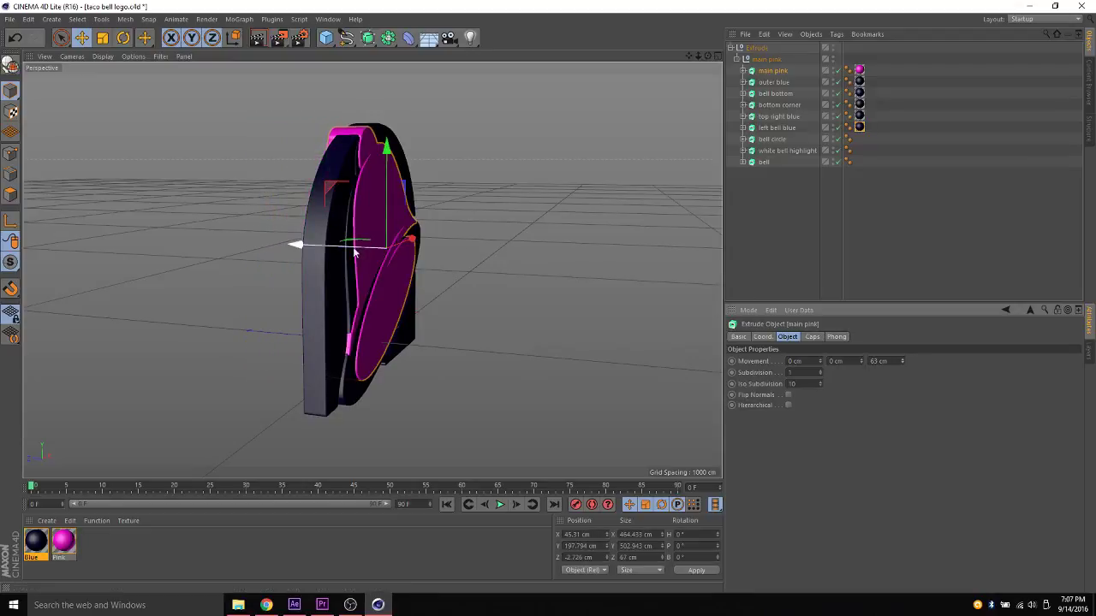
pyautogui.moveTo(355, 253); pyautogui.dragTo(388, 261)
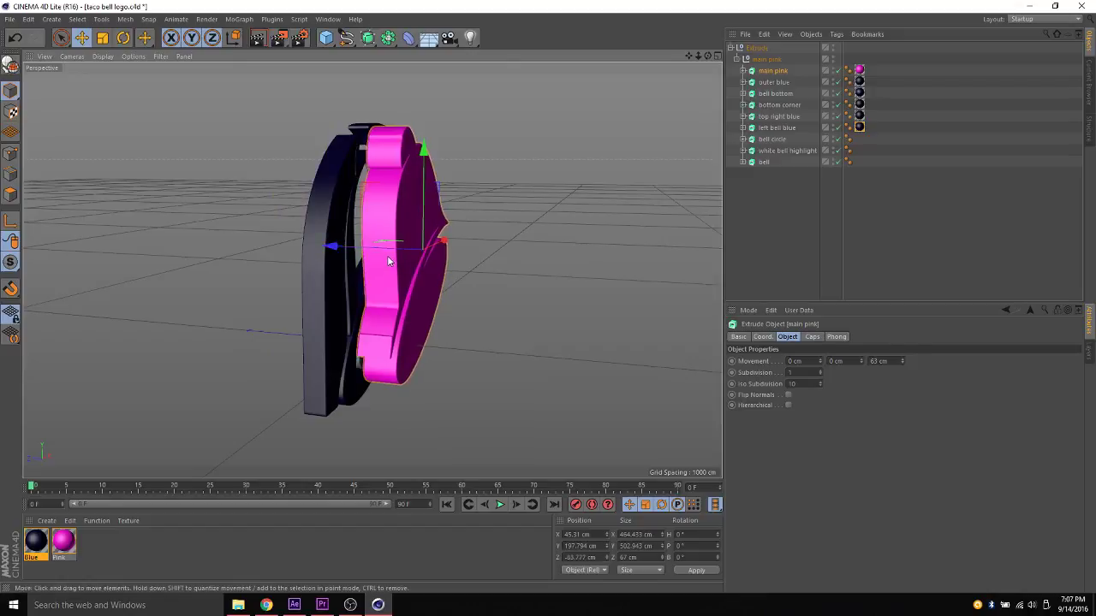
pyautogui.hotkey('ctrl', 'z')
pyautogui.hotkey('ctrl', 'z')
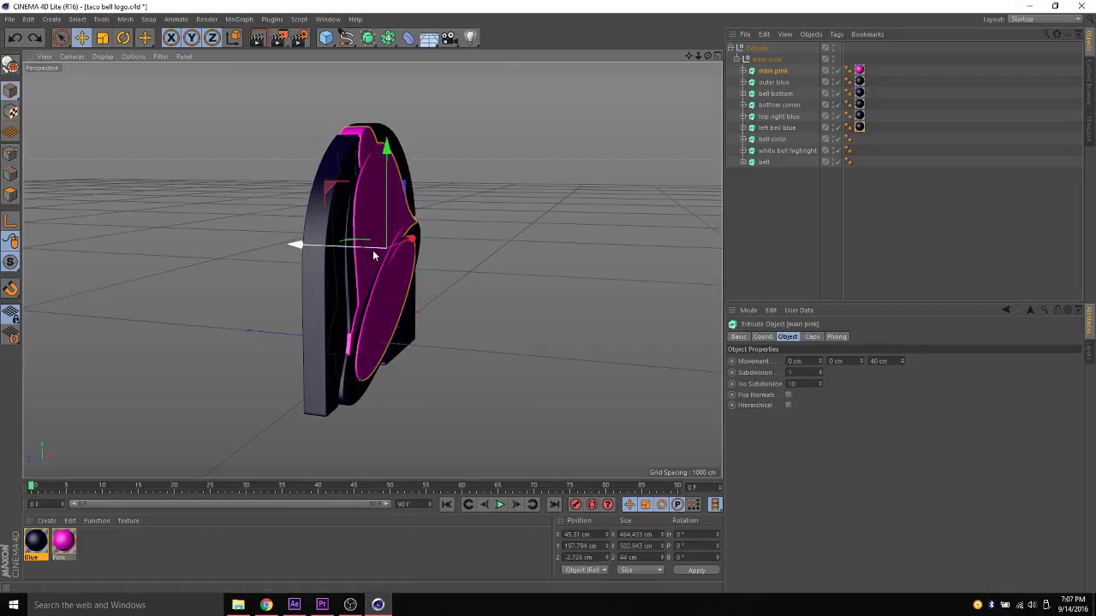
# Step: Move the main pink piece back along Z to about 2.5 cm
pyautogui.moveTo(374, 254); pyautogui.dragTo(370, 250)
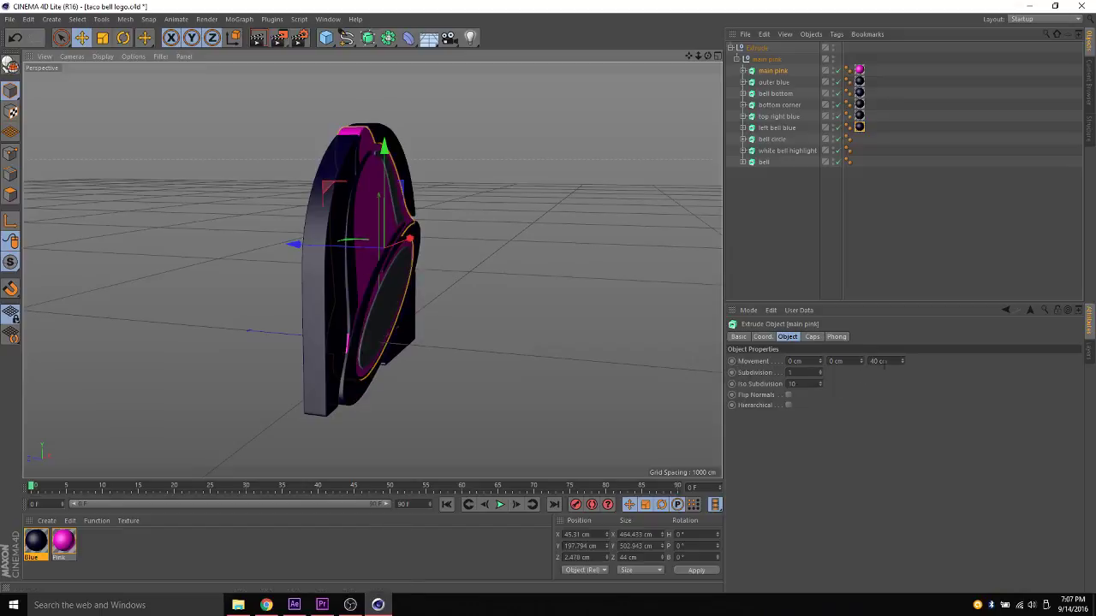
# Step: Try a 60 cm extrusion depth on the main pink piece with a forward shift along Z, and undo both
pyautogui.moveTo(902, 361); pyautogui.dragTo(902, 343)
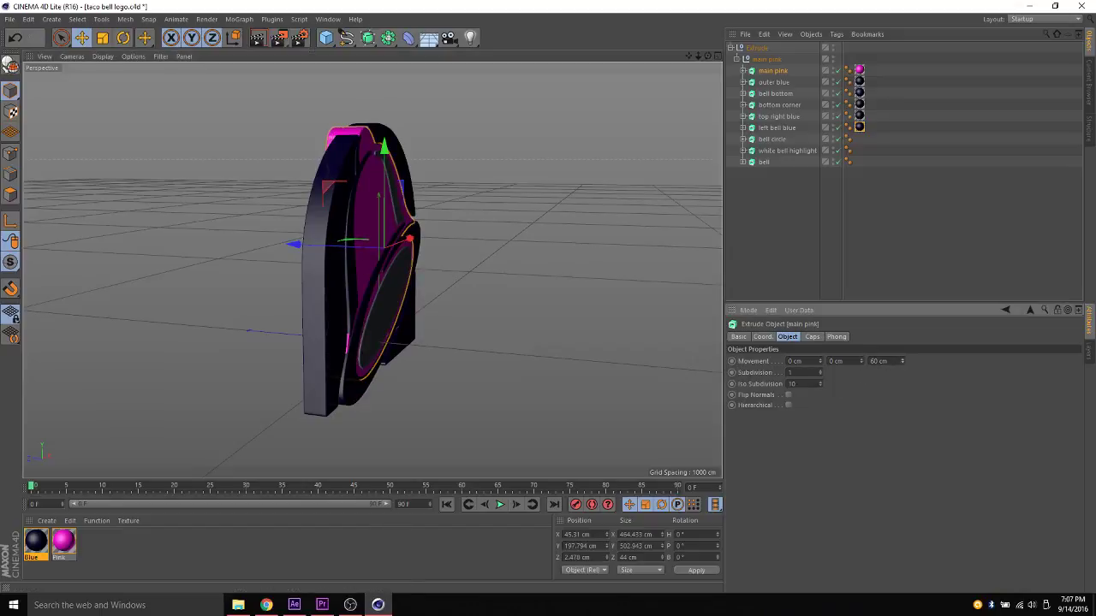
pyautogui.moveTo(293, 245); pyautogui.dragTo(358, 252)
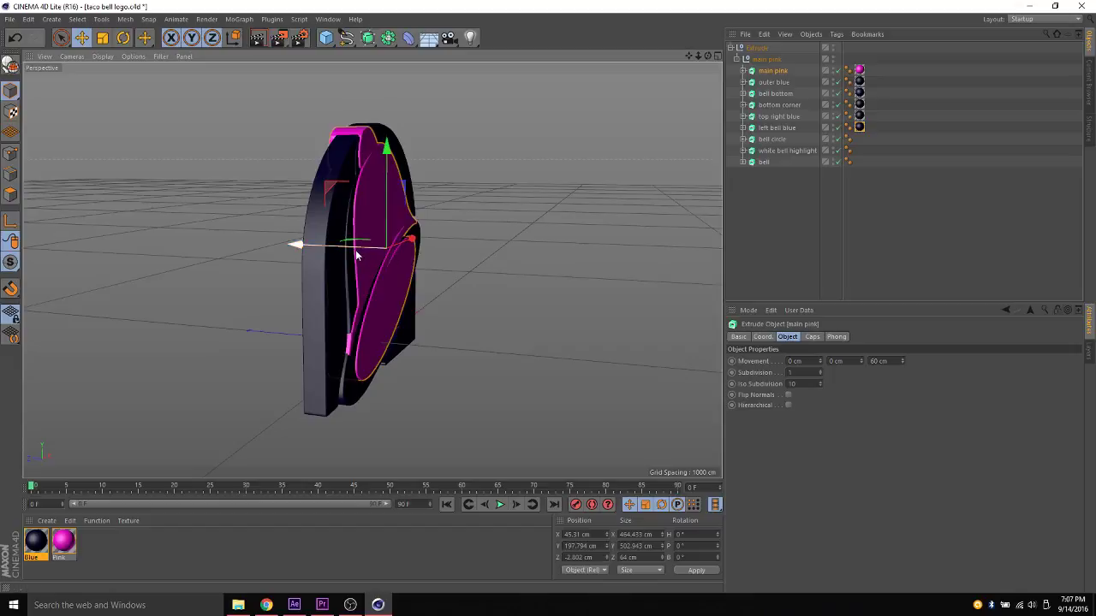
pyautogui.hotkey('ctrl', 'z')
pyautogui.hotkey('ctrl', 'z')
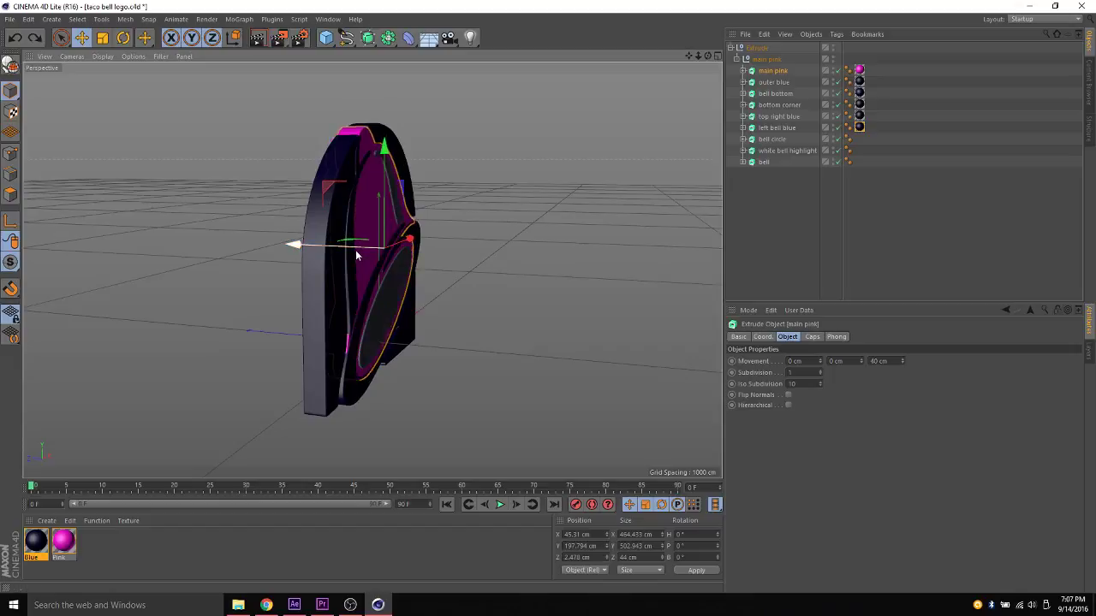
# Step: Create a new material with a white color of R 255, G 255, B 255 and apply it to the white bell highlight
pyautogui.moveTo(707, 56); pyautogui.dragTo(629, 60)
pyautogui.moveTo(371, 271); pyautogui.dragTo(508, 162)
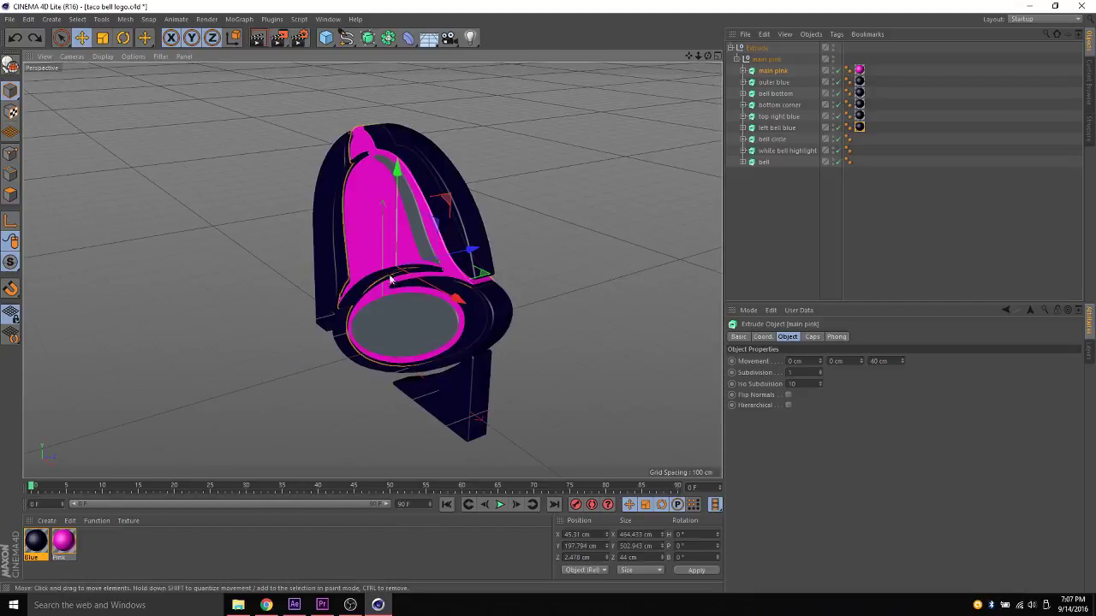
pyautogui.keyDown('alt'); pyautogui.moveTo(390, 278); pyautogui.dragTo(360, 267); pyautogui.keyUp('alt')
pyautogui.doubleClick(96, 545)
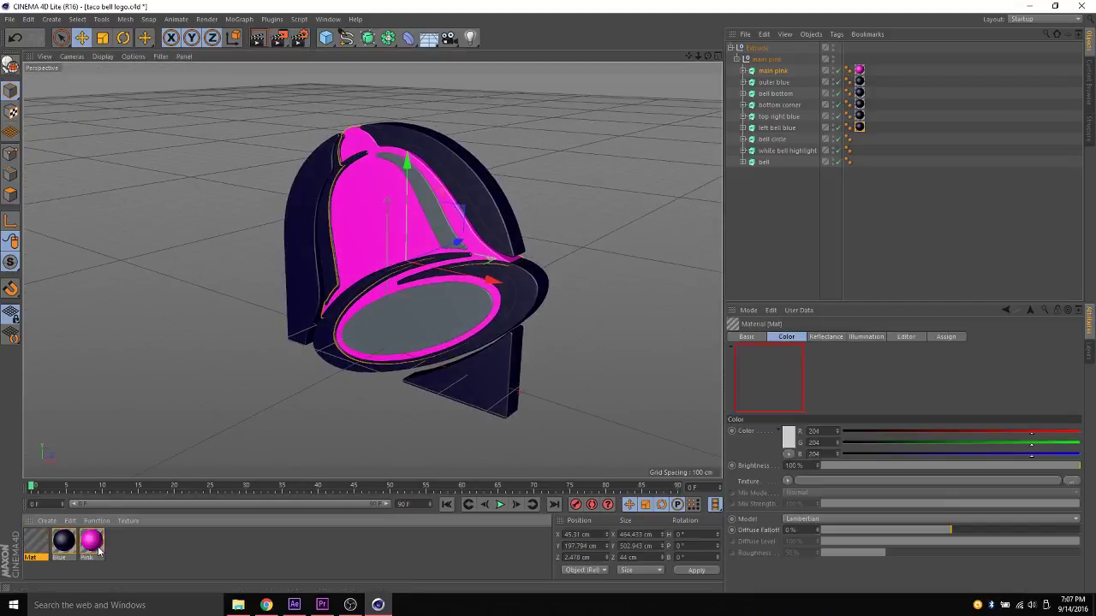
pyautogui.doubleClick(35, 542)
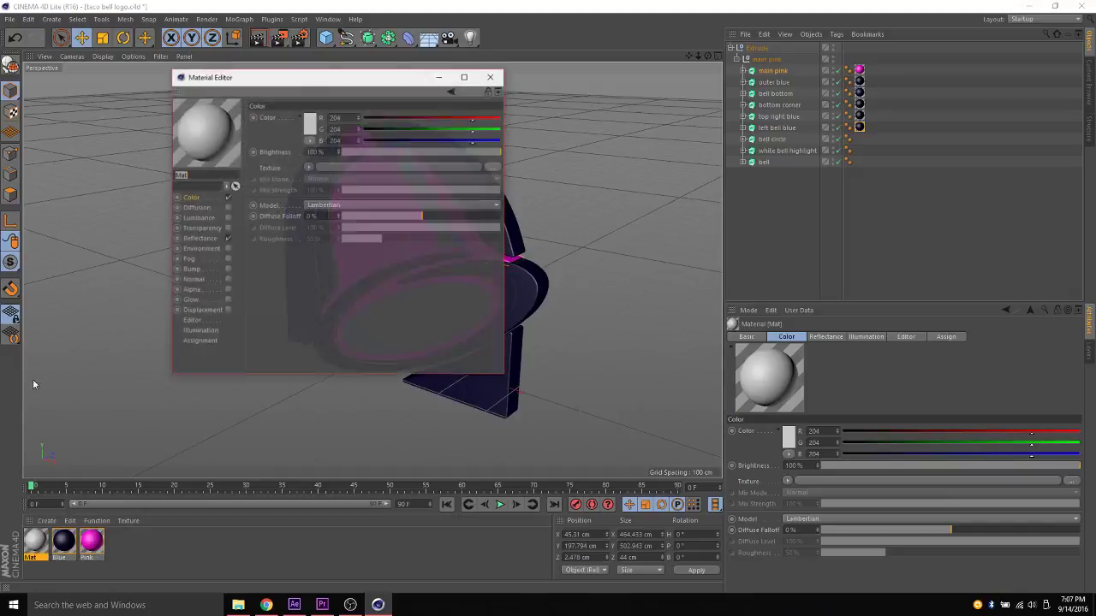
pyautogui.click(310, 124)
pyautogui.moveTo(239, 115); pyautogui.dragTo(241, 85)
pyautogui.click(289, 175)
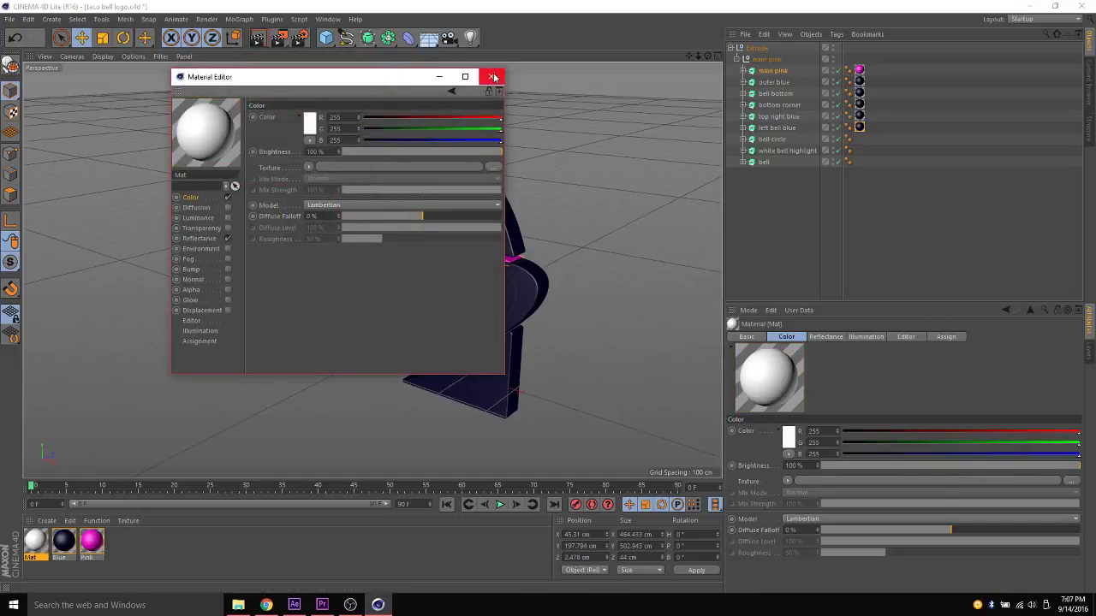
pyautogui.click(490, 76)
pyautogui.moveTo(161, 427); pyautogui.dragTo(430, 221)
# Step: Compare the model with the reference logo in Chrome and apply the Blue material to the bell circle
pyautogui.click(266, 605)
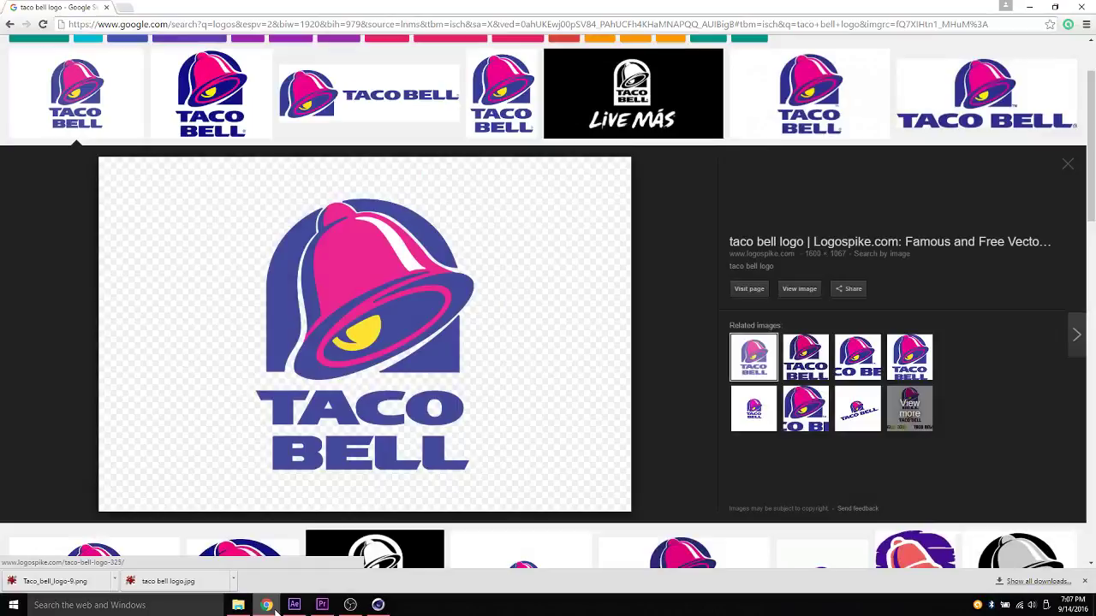
pyautogui.click(272, 610)
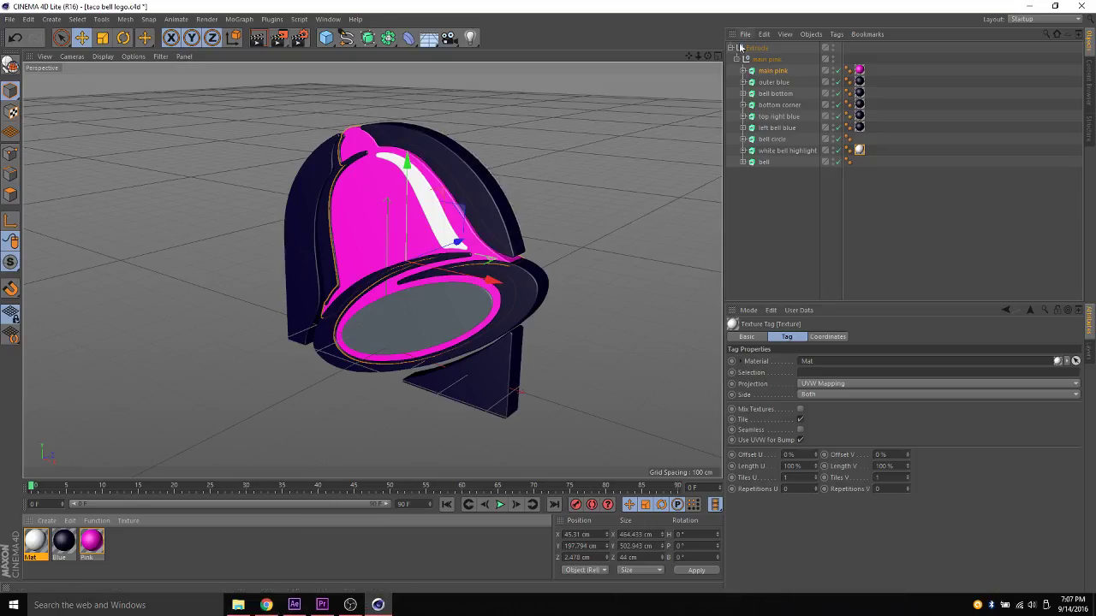
pyautogui.moveTo(707, 57); pyautogui.dragTo(160, 406)
pyautogui.click(267, 606)
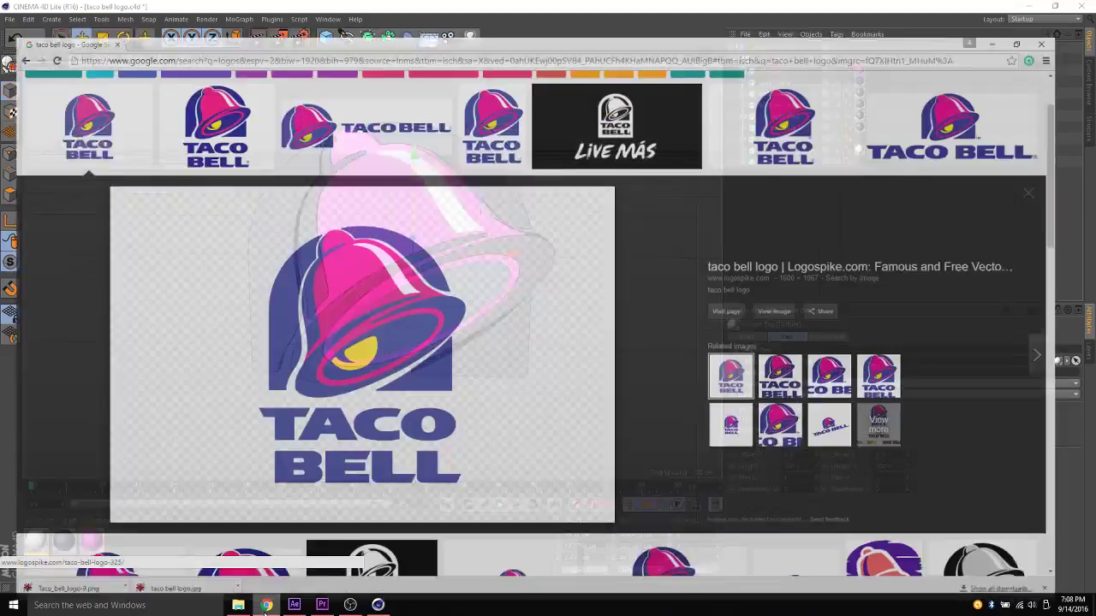
pyautogui.click(267, 606)
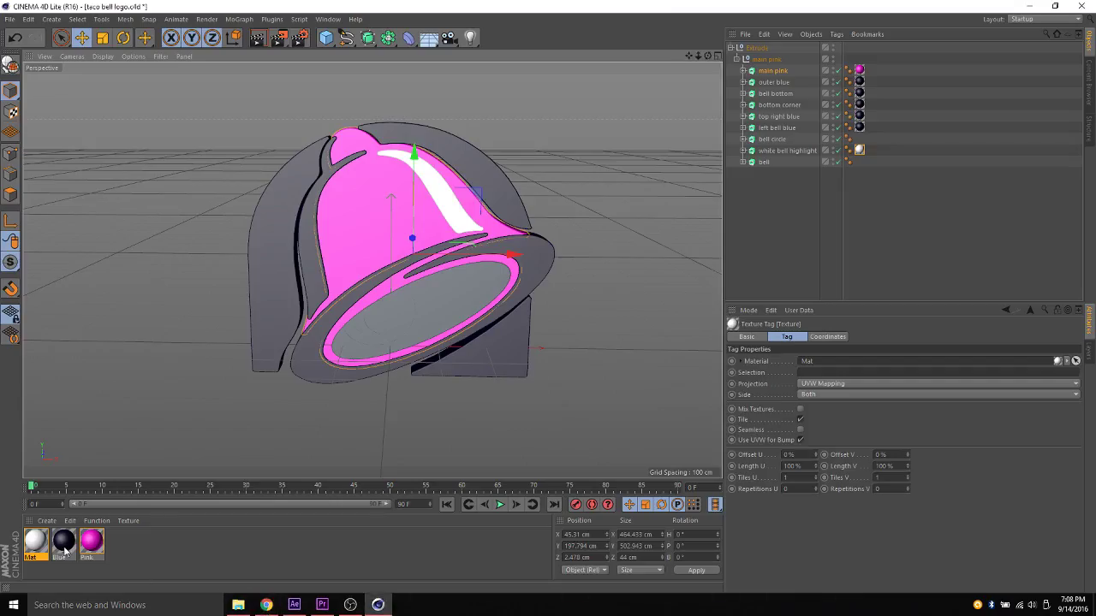
pyautogui.moveTo(64, 541); pyautogui.dragTo(416, 322)
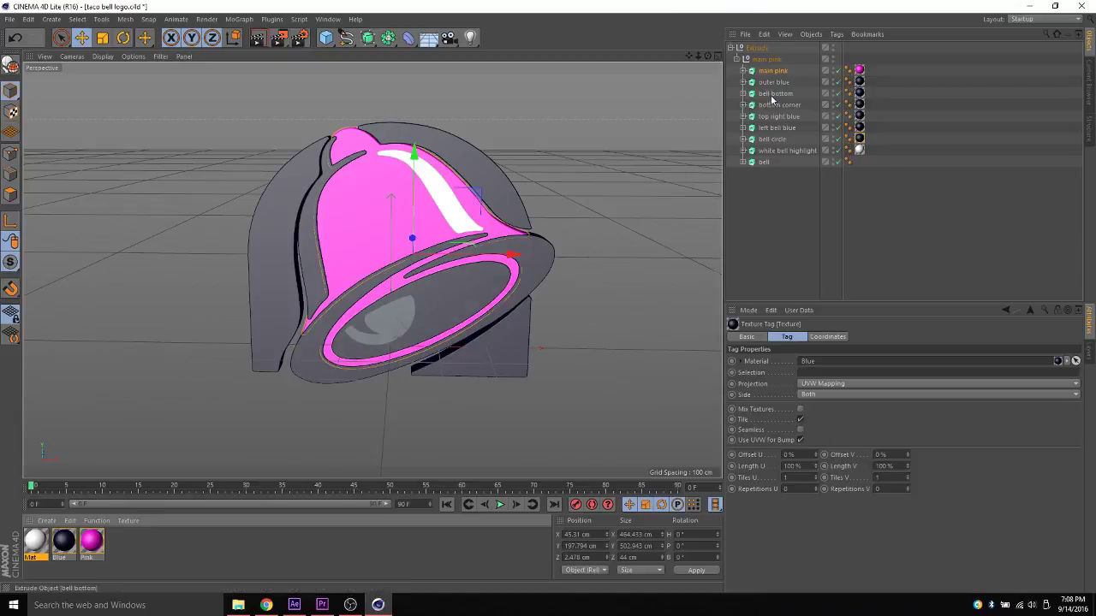
# Step: Move the bell piece inside the circle forward along Z to about -6 cm
pyautogui.click(764, 161)
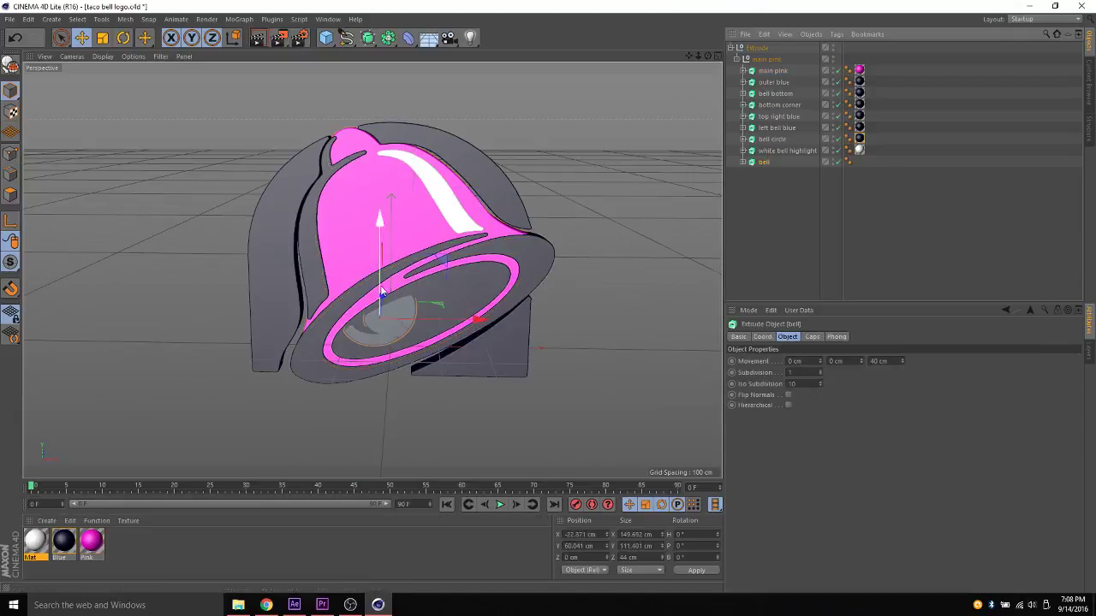
pyautogui.moveTo(713, 58); pyautogui.dragTo(418, 295)
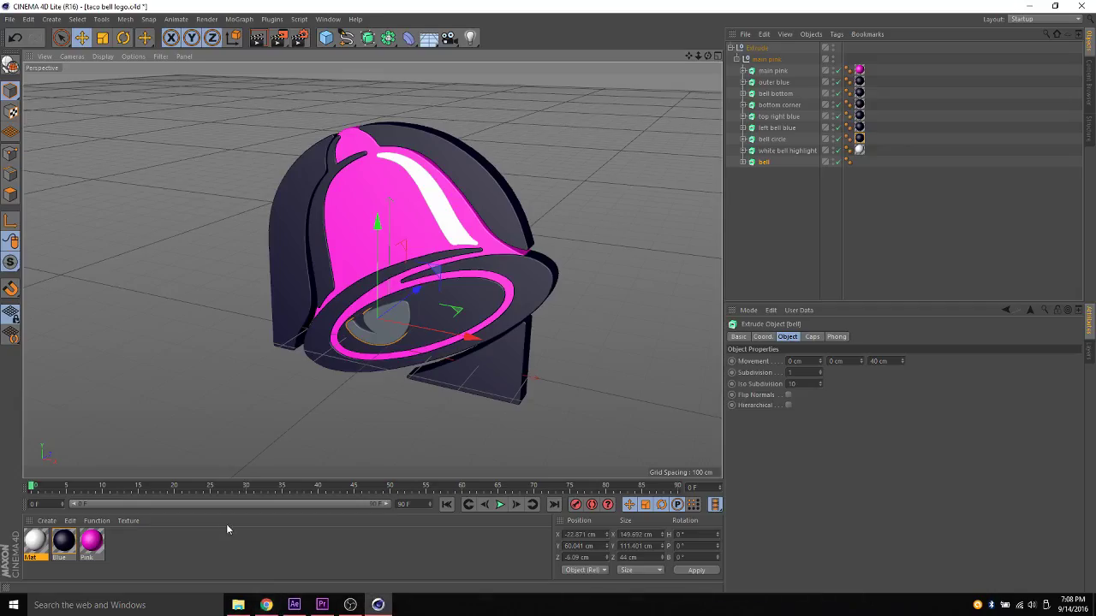
# Step: Create another new material and rename the existing white material as White
pyautogui.doubleClick(145, 547)
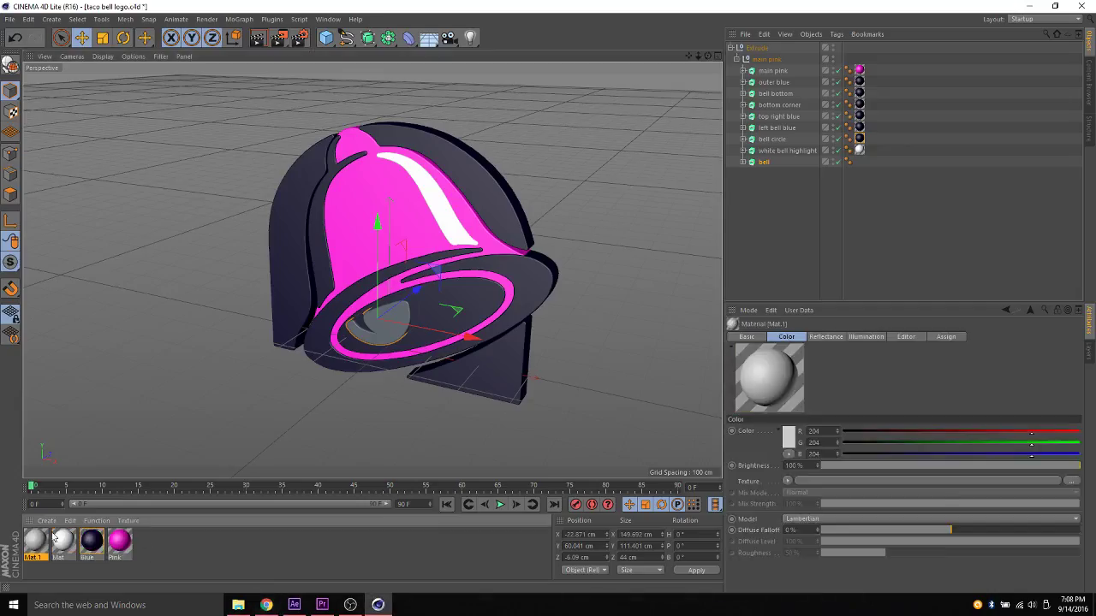
pyautogui.doubleClick(62, 558)
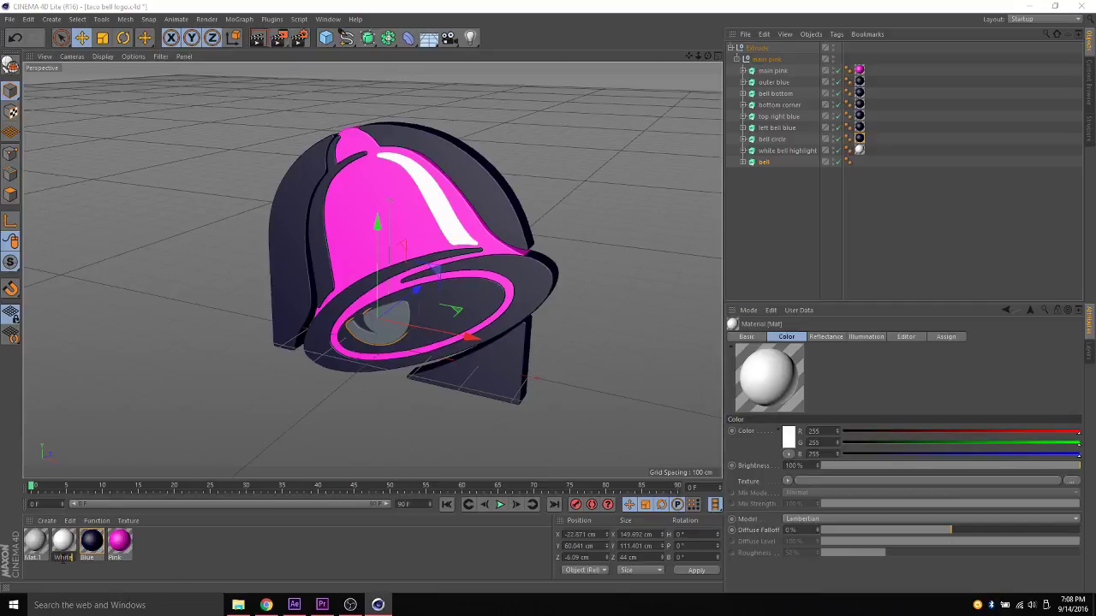
pyautogui.press('Return')
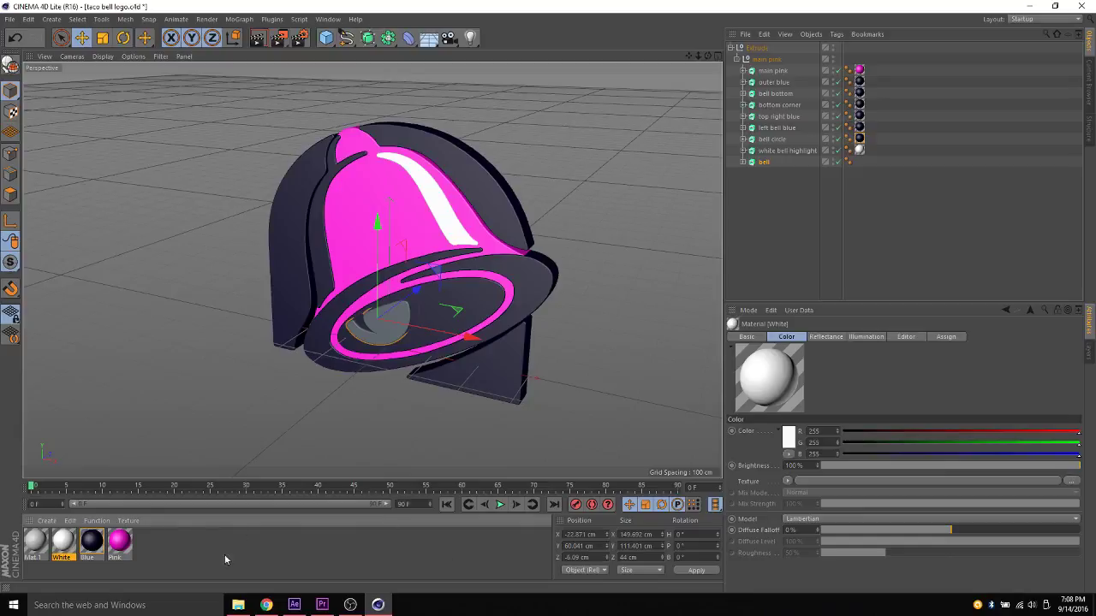
# Step: Set the new material's color to yellow, R 244, G 220, B 0, and apply it to the bell piece
pyautogui.doubleClick(34, 541)
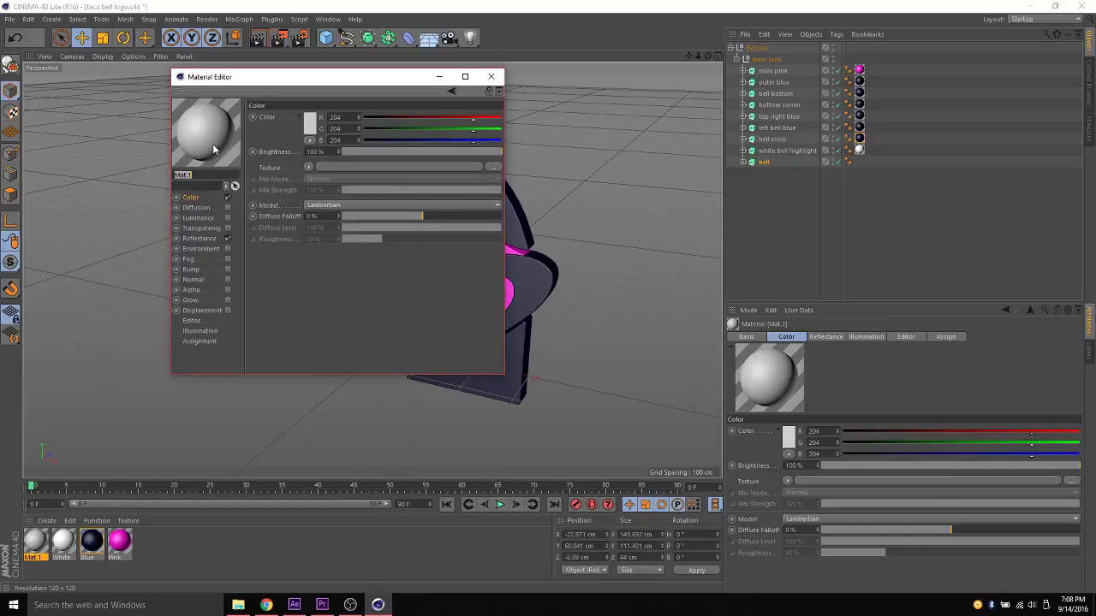
pyautogui.click(311, 127)
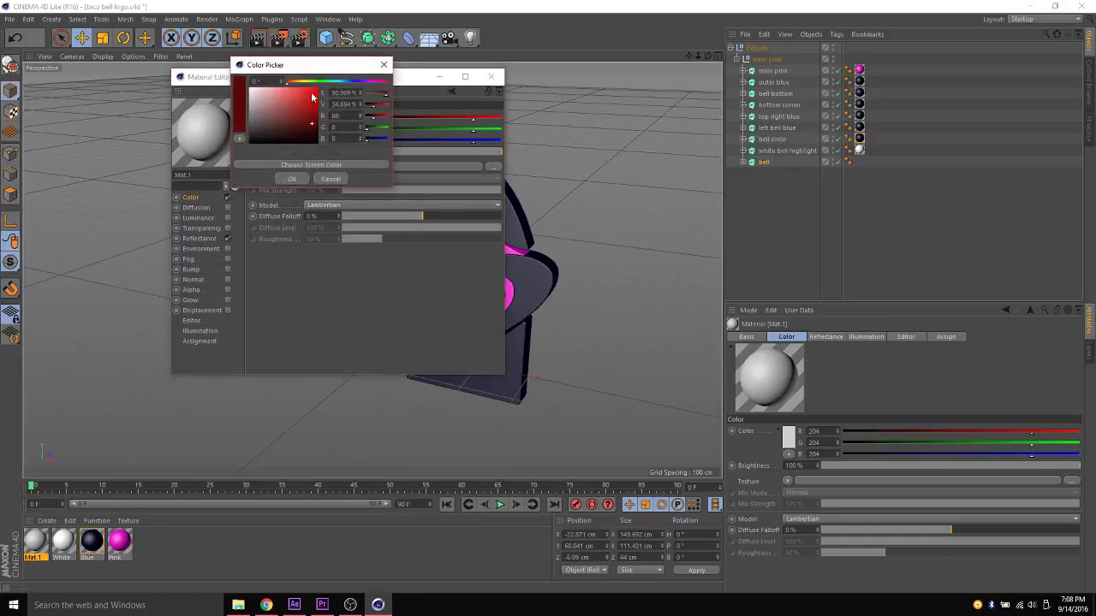
pyautogui.click(306, 82)
pyautogui.click(309, 96)
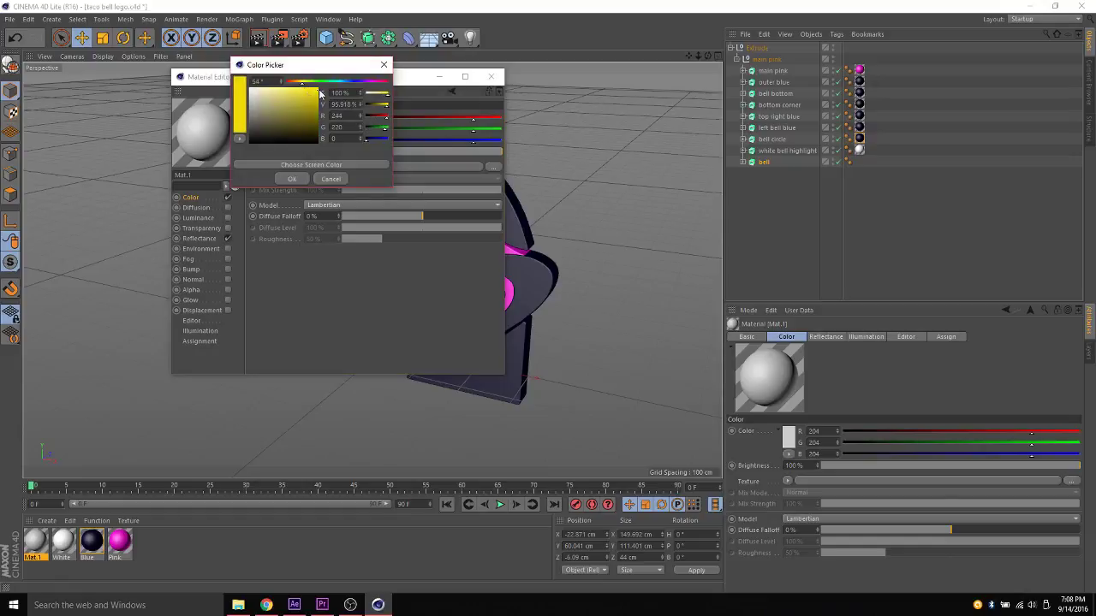
pyautogui.click(293, 179)
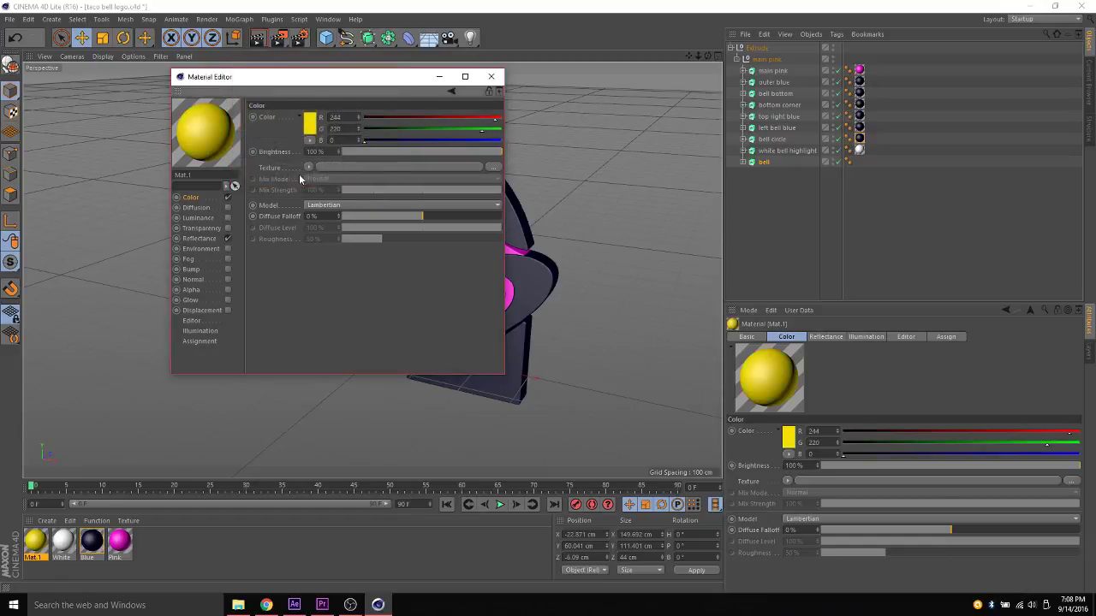
pyautogui.click(490, 76)
pyautogui.moveTo(30, 550); pyautogui.dragTo(226, 402)
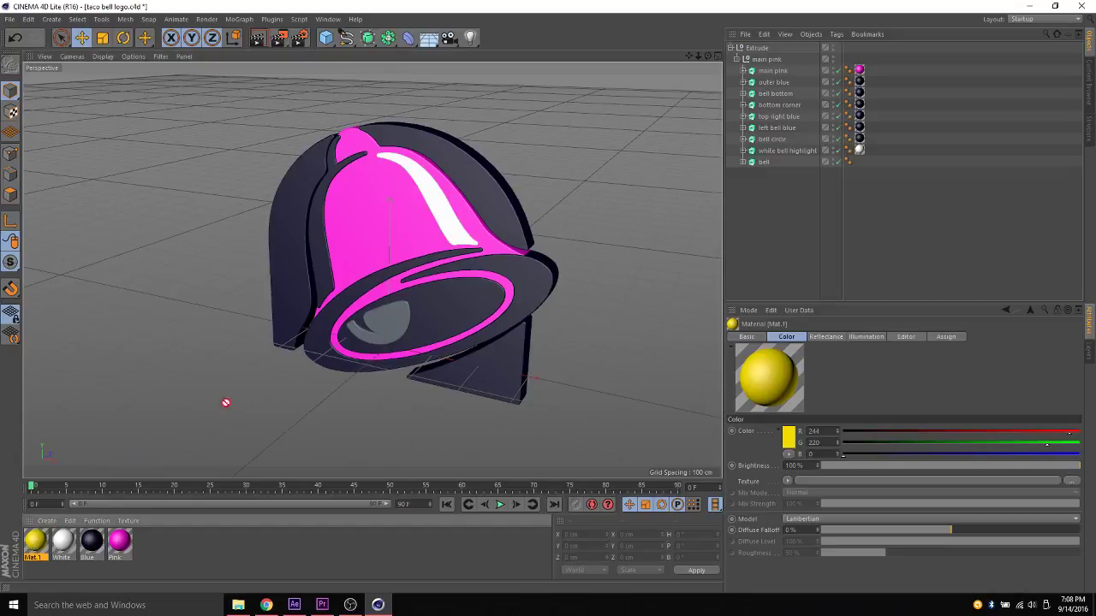
pyautogui.moveTo(360, 329); pyautogui.dragTo(377, 321)
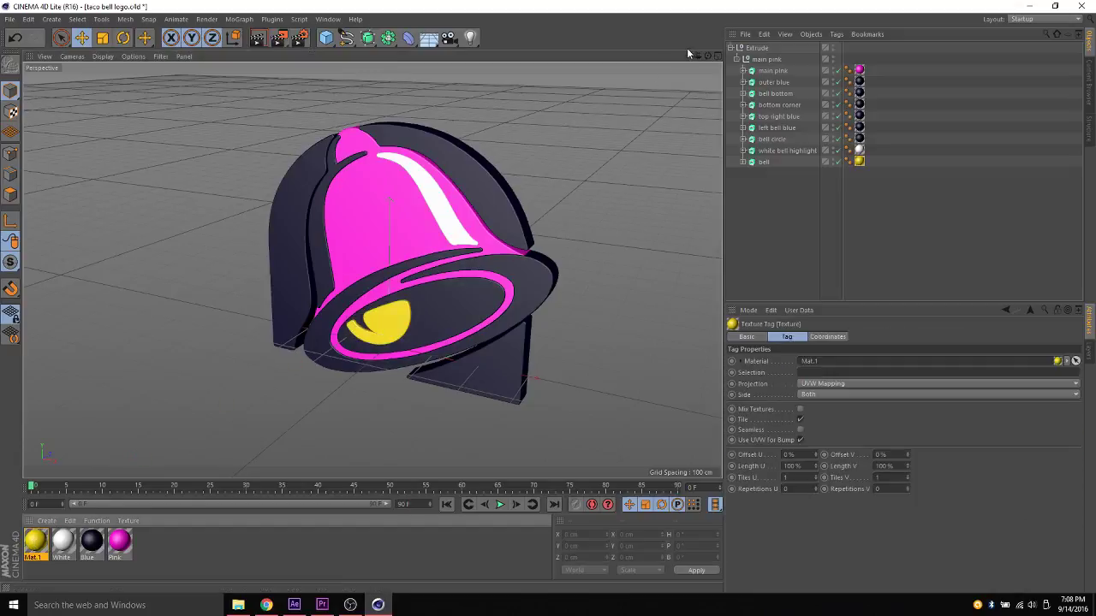
# Step: Render the active view at an angle to check all the logo colors and view the model from the front
pyautogui.moveTo(707, 55)
pyautogui.mouseDown()
pyautogui.moveTo(707, 81)
pyautogui.moveTo(693, 60)
pyautogui.moveTo(707, 55)
pyautogui.mouseUp()
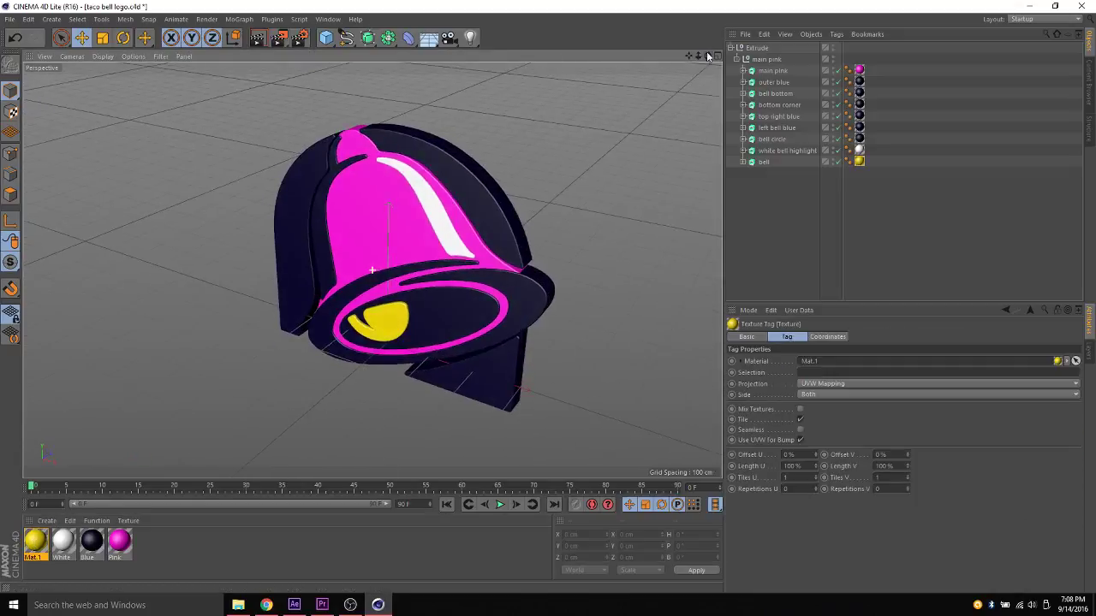
pyautogui.click(256, 41)
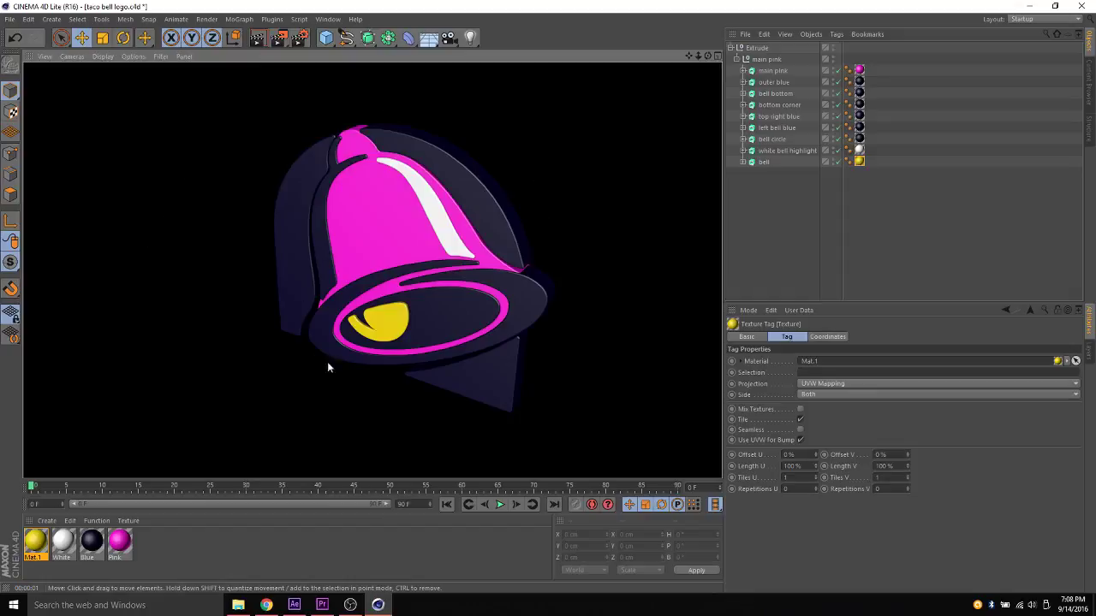
pyautogui.moveTo(707, 55); pyautogui.dragTo(377, 72)
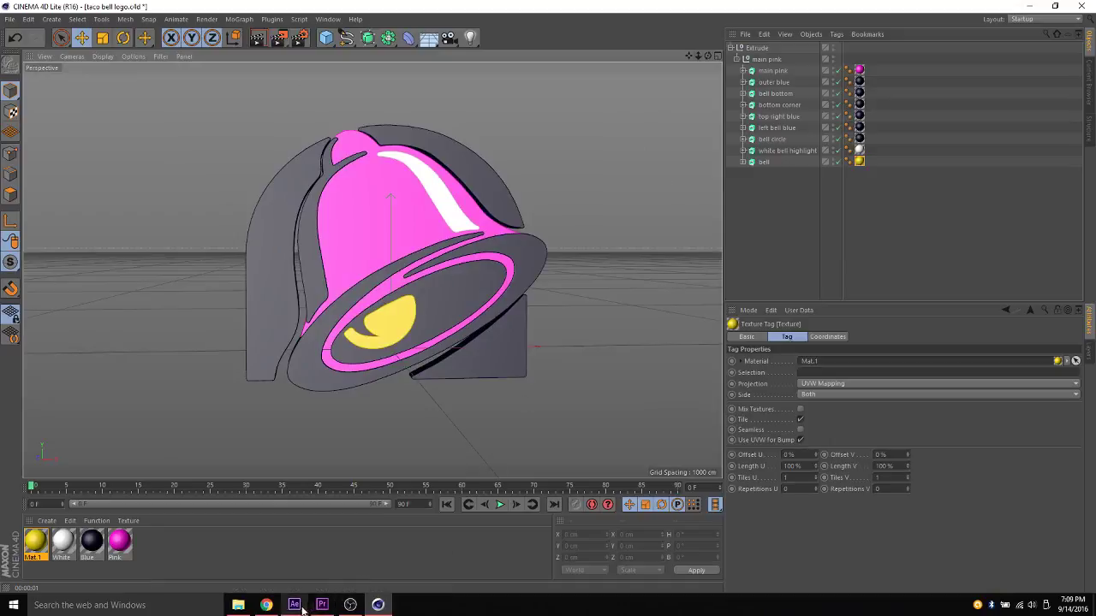
# Step: Switch to Chrome to compare the colored model with the Taco Bell reference logo, and return to Cinema 4D
pyautogui.click(268, 606)
pyautogui.click(272, 608)
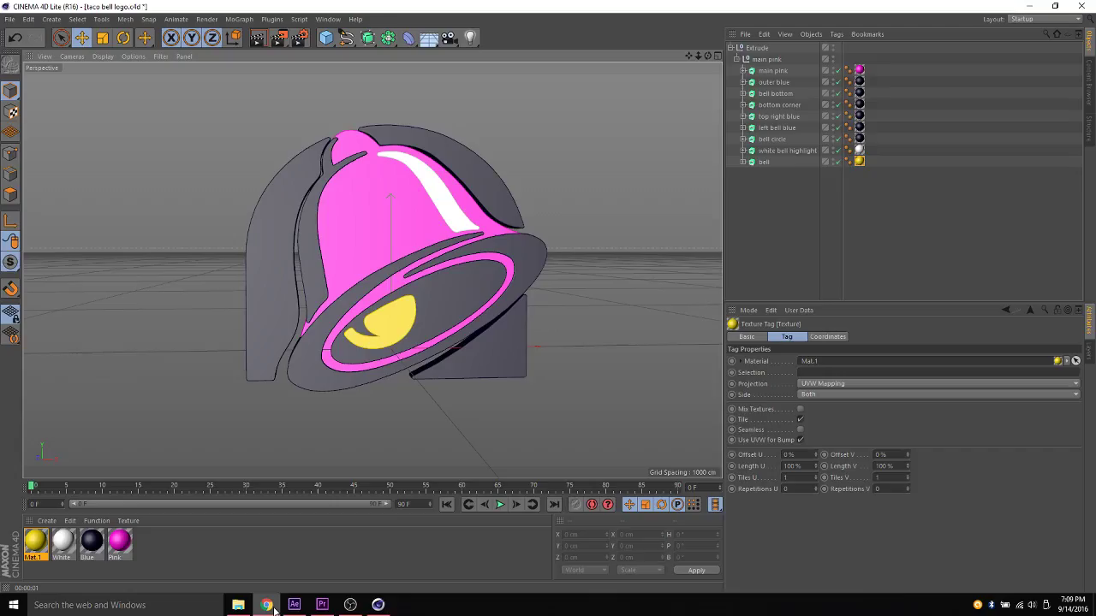
pyautogui.click(264, 607)
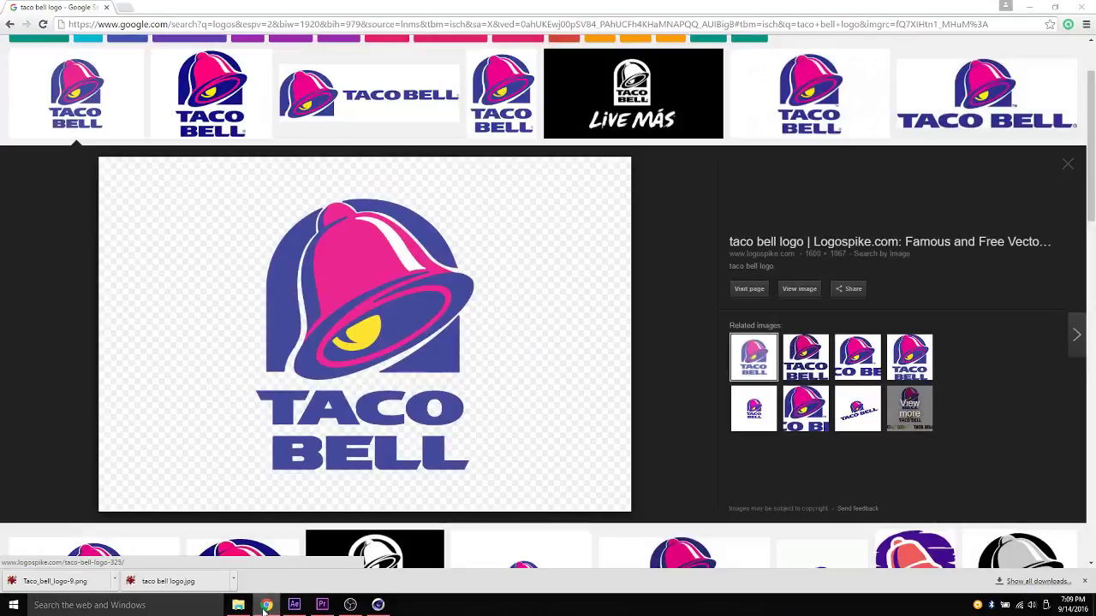
pyautogui.click(265, 607)
# Step: Examine the finished 3D logo from several angles to check the depth and colors of its pieces
pyautogui.moveTo(705, 54); pyautogui.dragTo(598, 116)
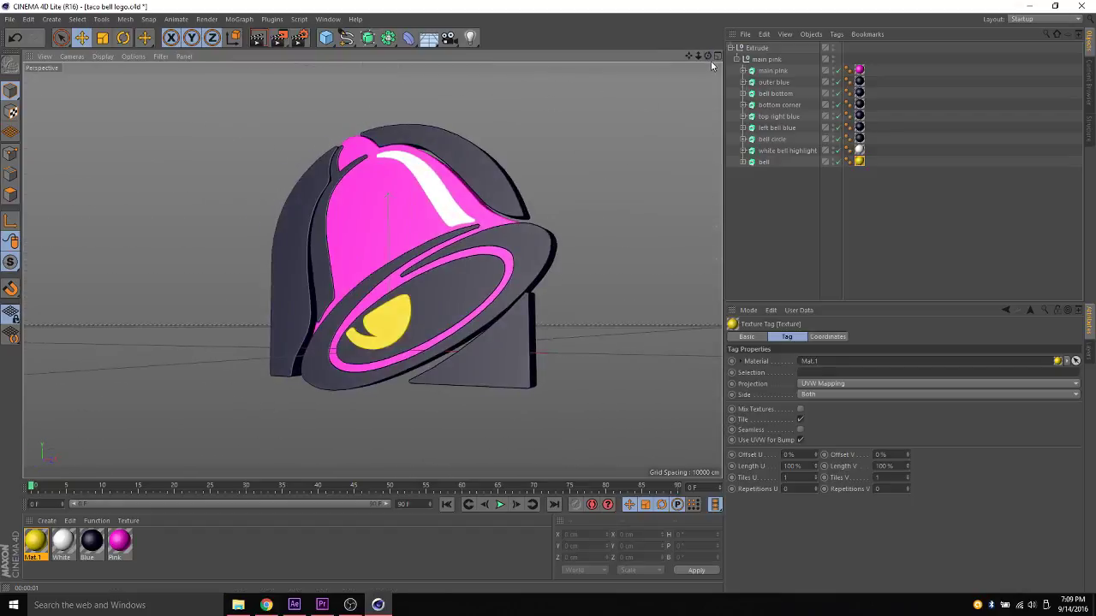
pyautogui.moveTo(708, 59); pyautogui.dragTo(372, 270)
pyautogui.keyDown('alt'); pyautogui.moveTo(567, 145); pyautogui.dragTo(617, 112); pyautogui.keyUp('alt')
pyautogui.moveTo(707, 55); pyautogui.dragTo(696, 61)
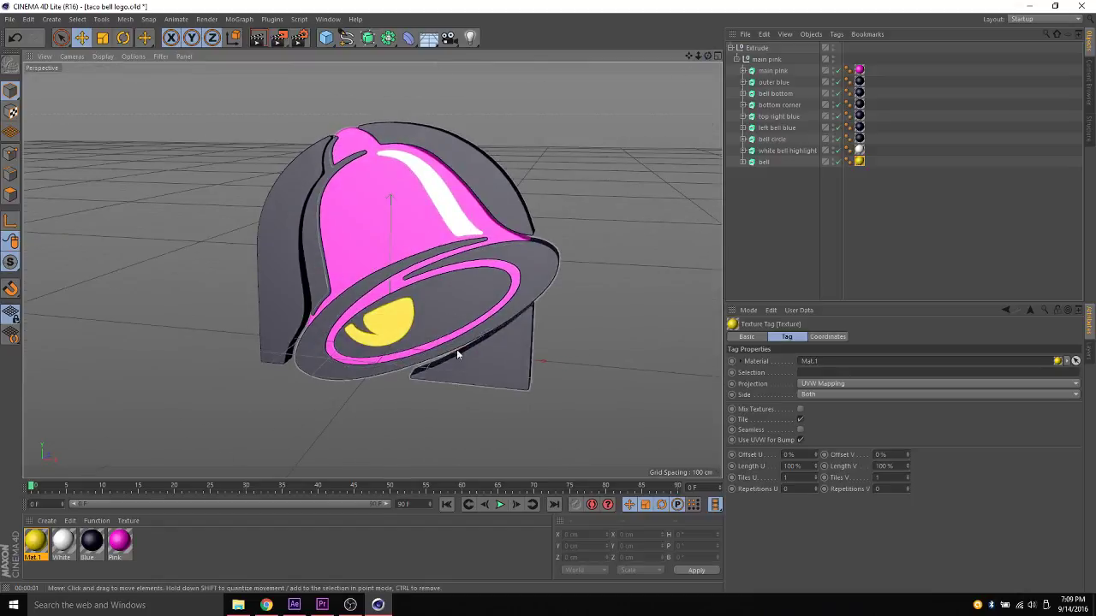
pyautogui.moveTo(708, 56); pyautogui.dragTo(703, 64)
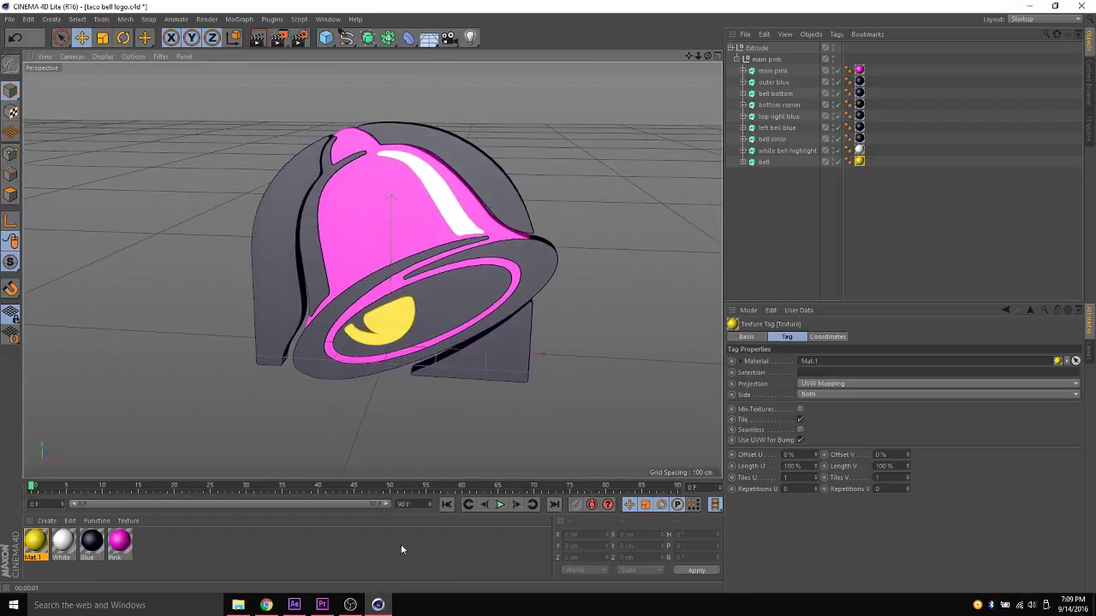
pyautogui.click(378, 604)
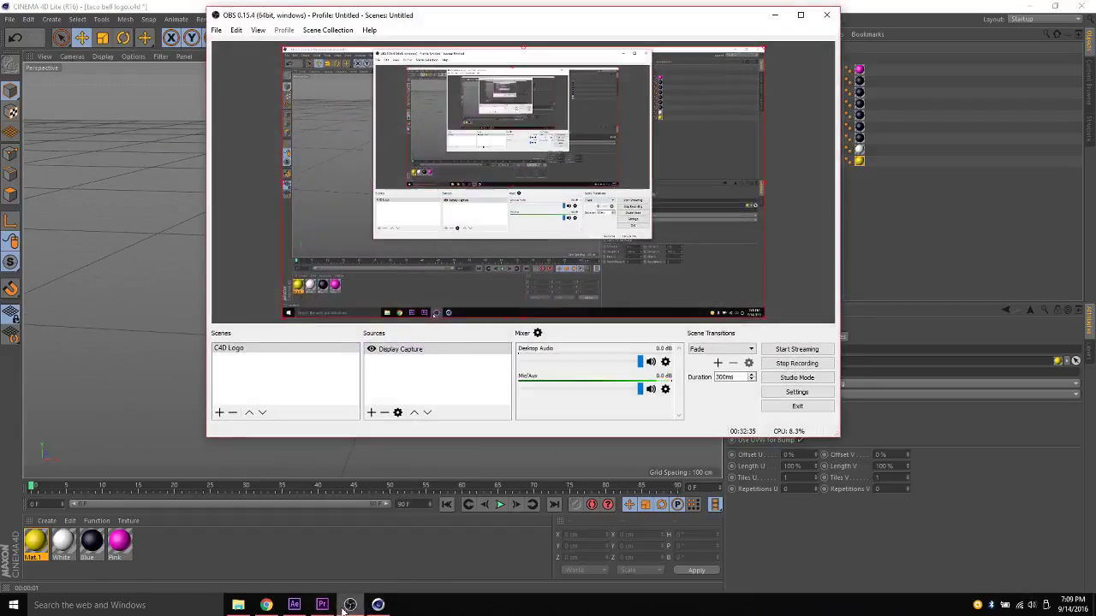